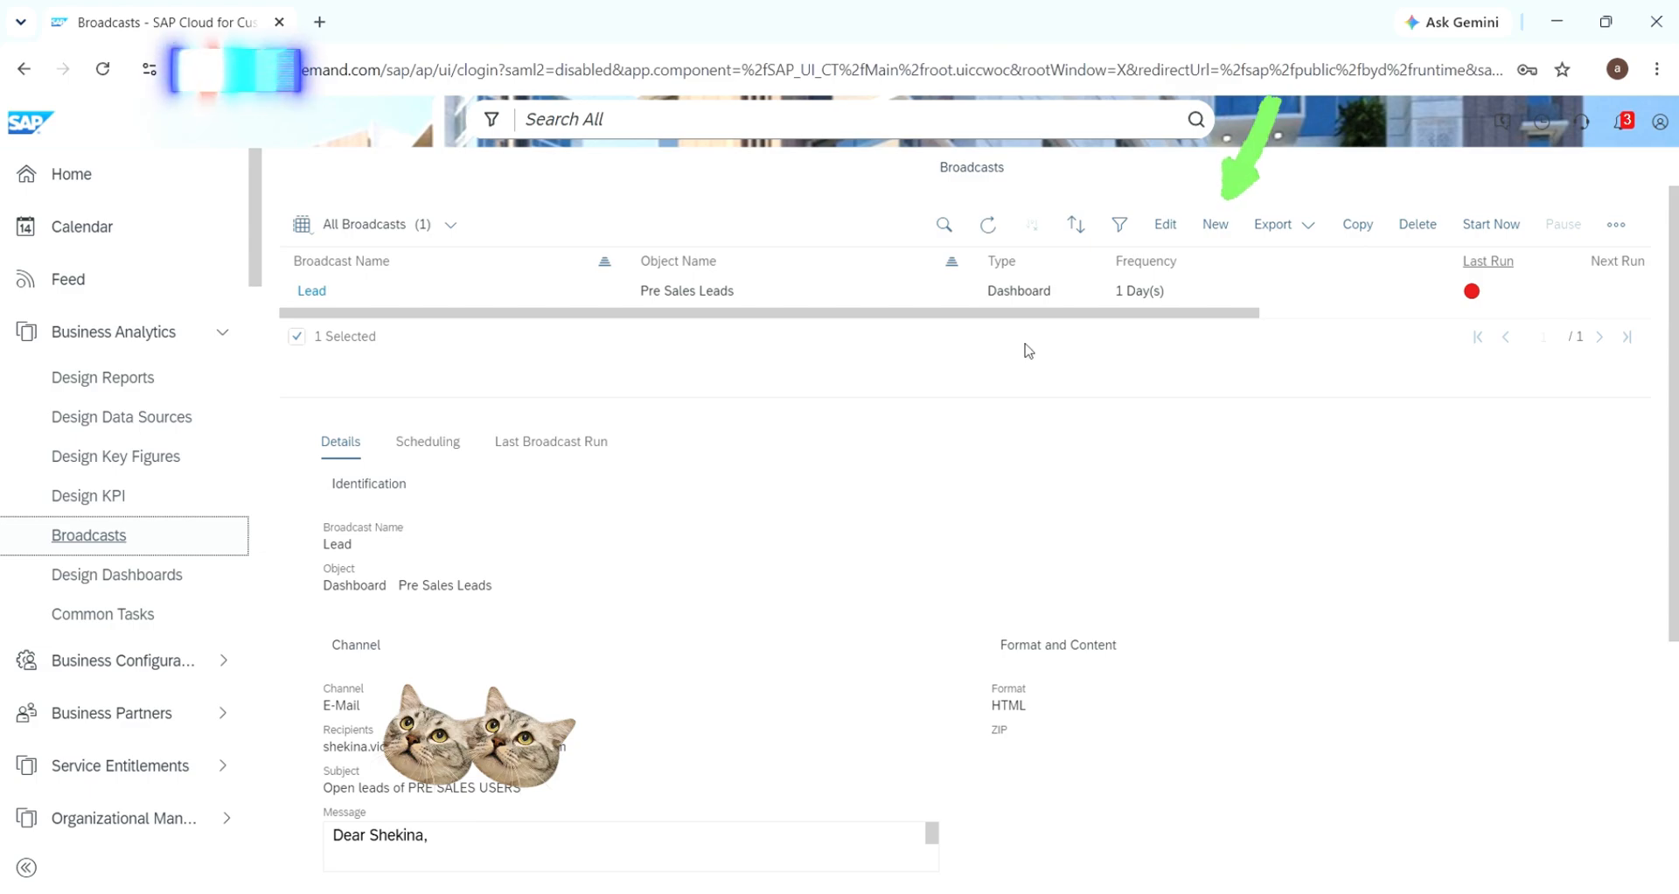
# Start a new broadcast and look over the fields of its form
pyautogui.click(1213, 225)
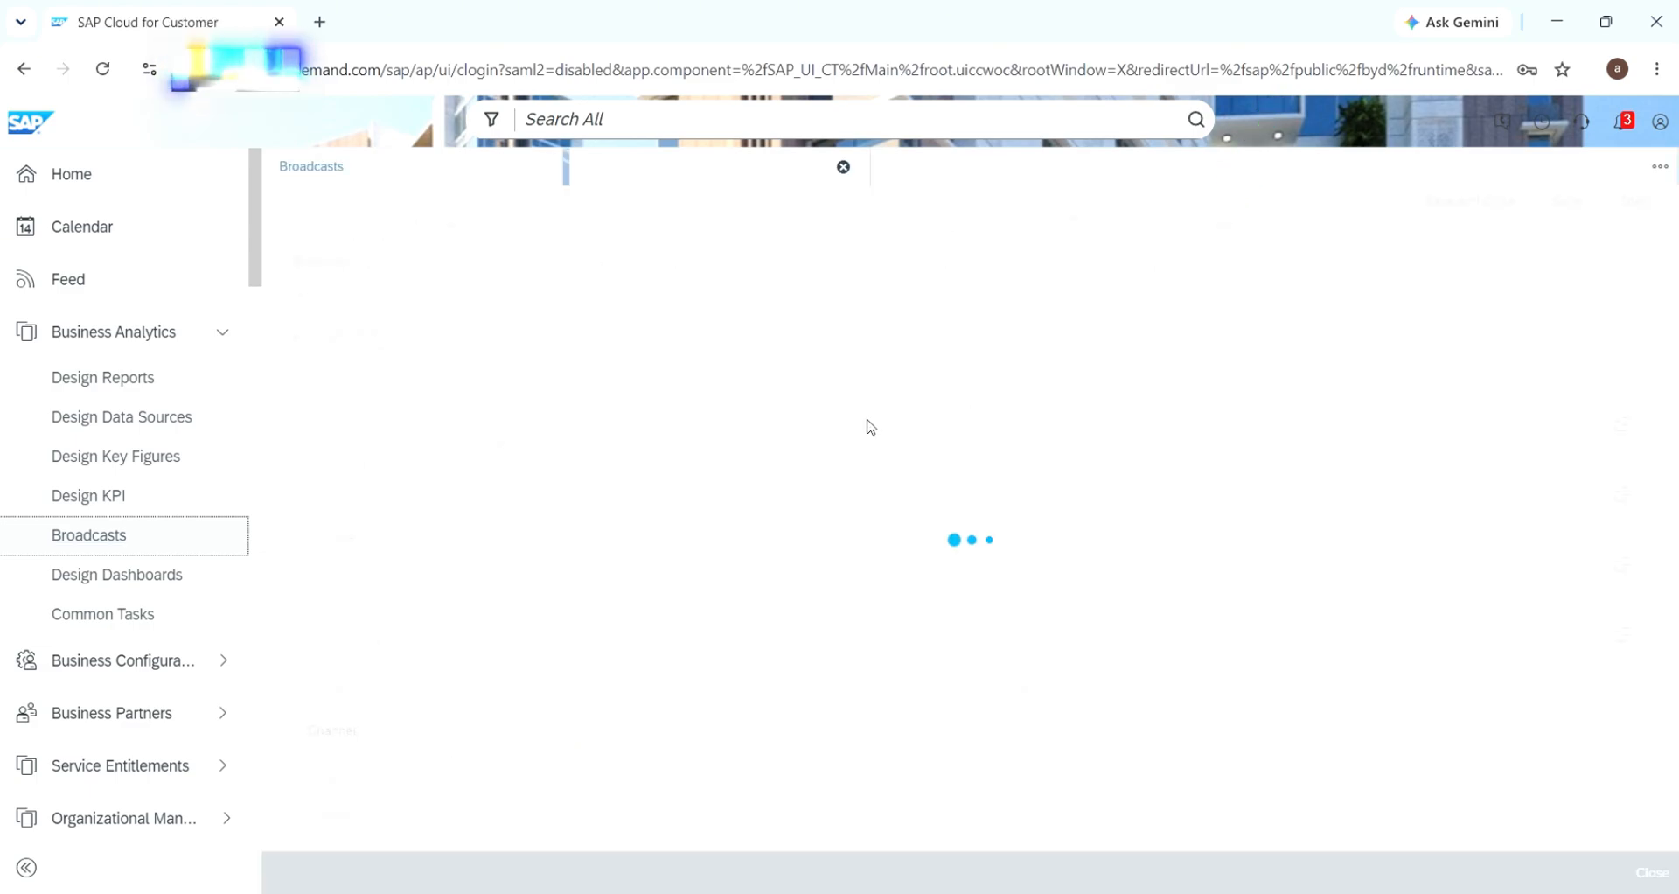
pyautogui.click(405, 342)
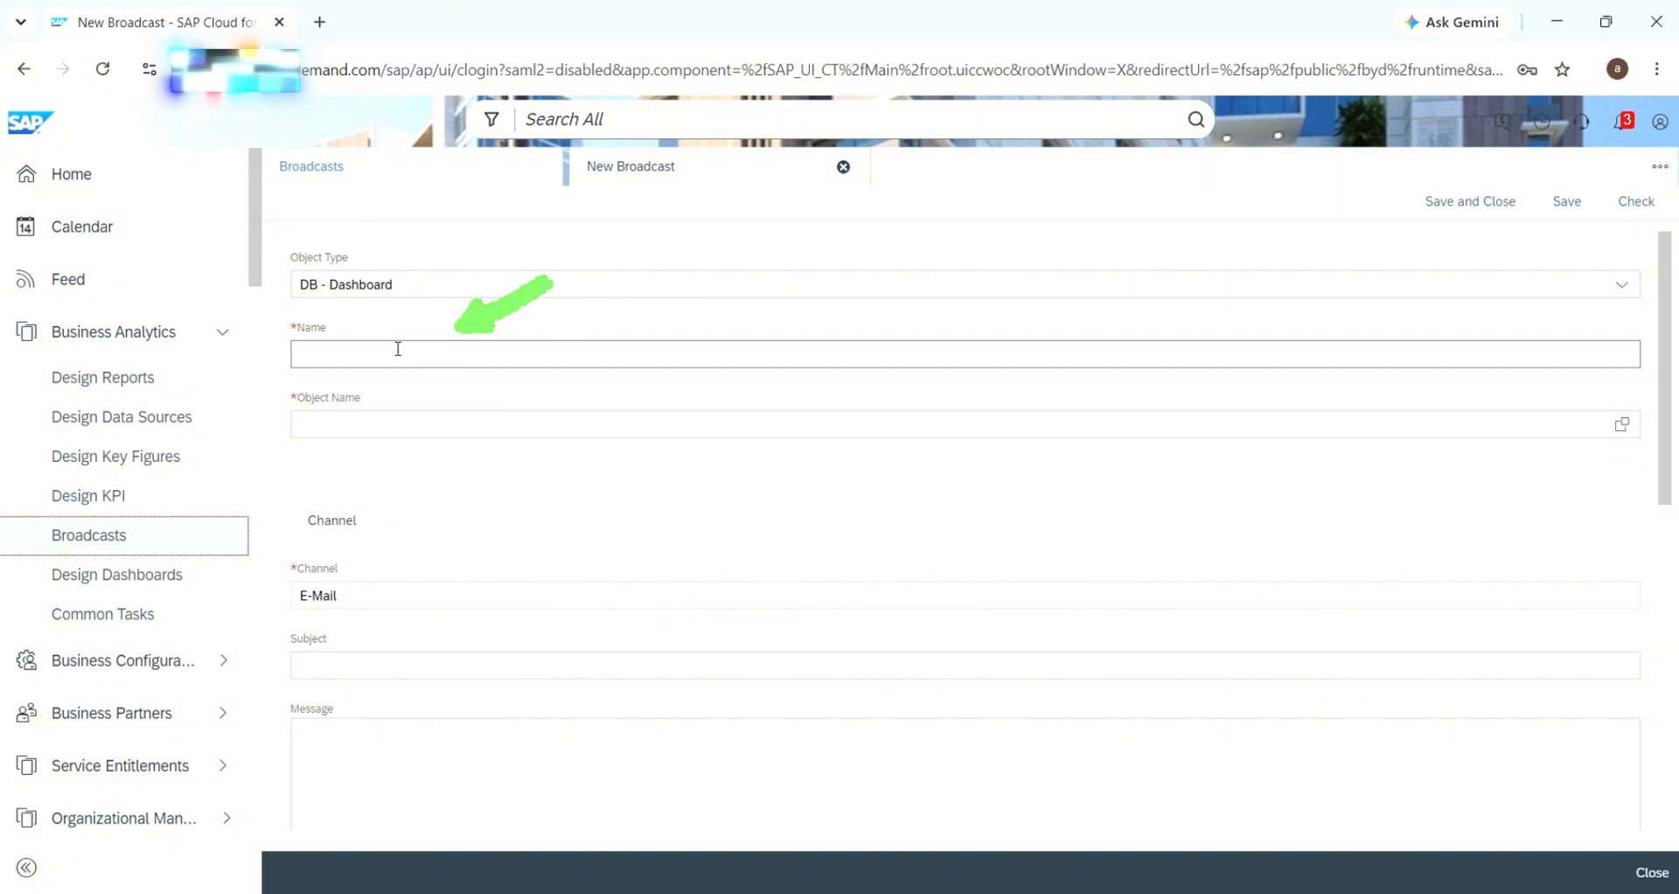
pyautogui.scroll(-6, 454, 349)
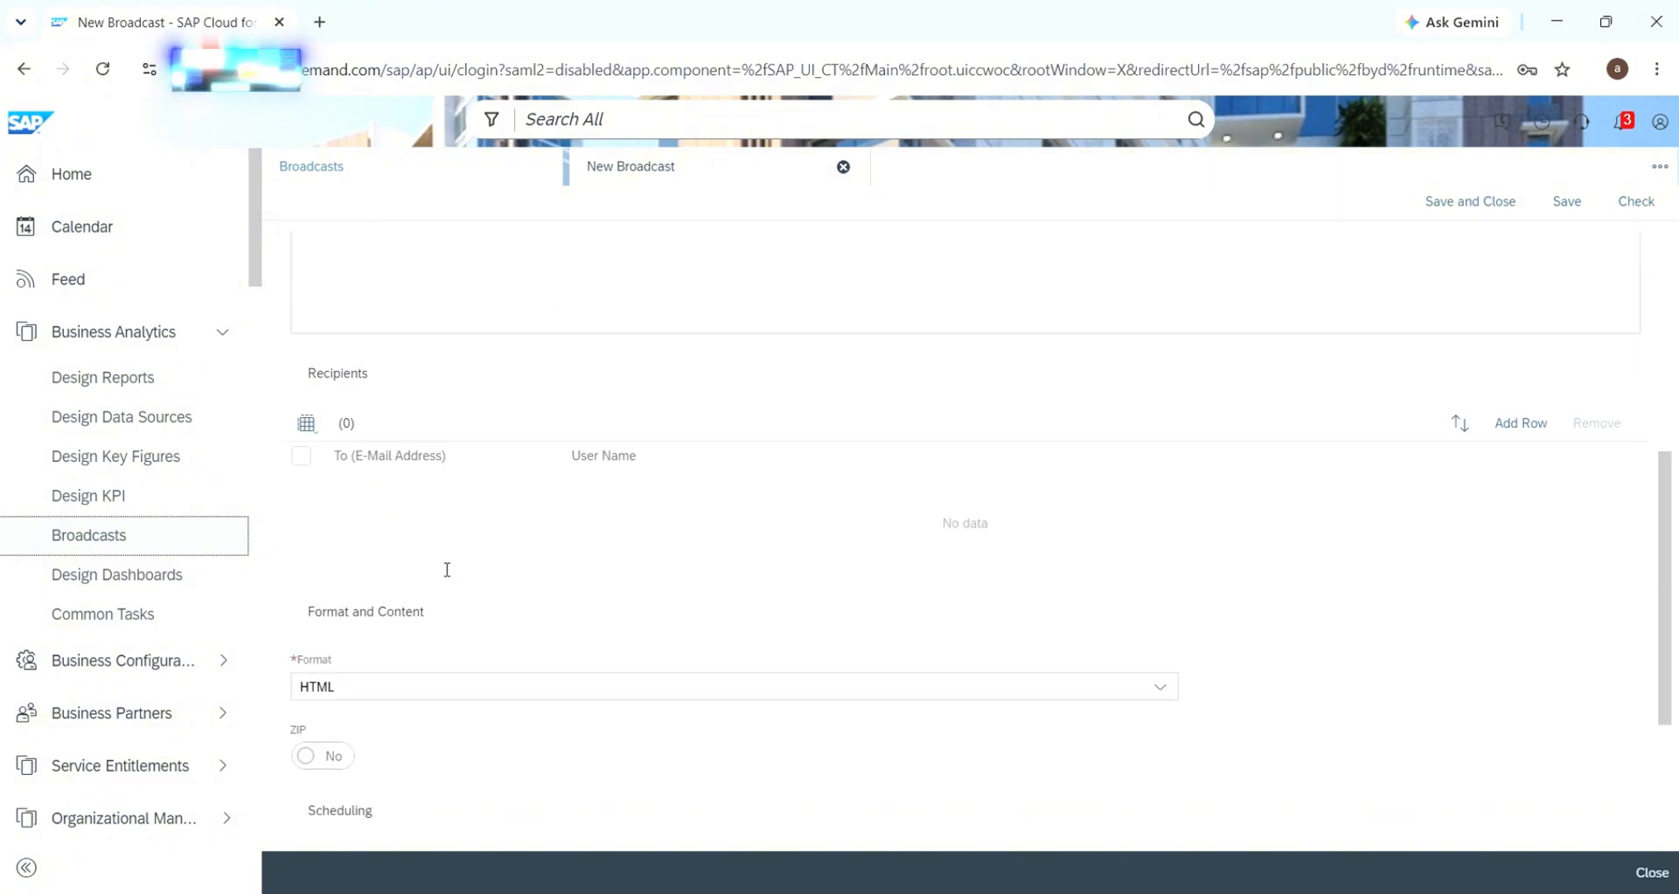
pyautogui.scroll(6, 447, 569)
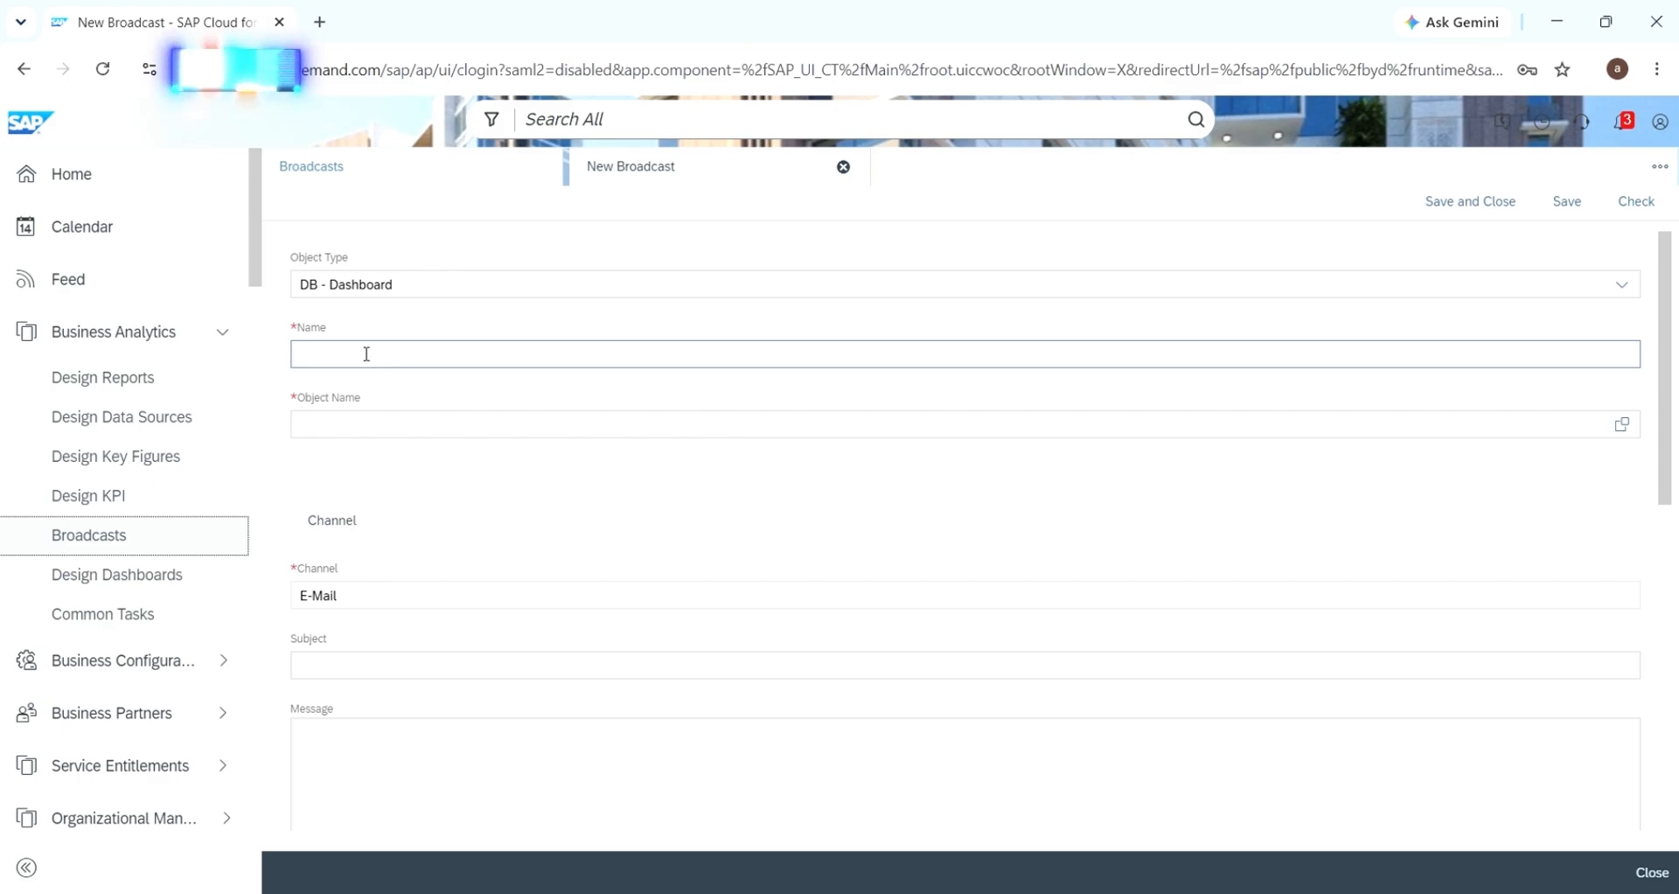
# Duplicate the browser tab and open the Design Reports list of Business Analytics in the copy
pyautogui.rightClick(140, 23)
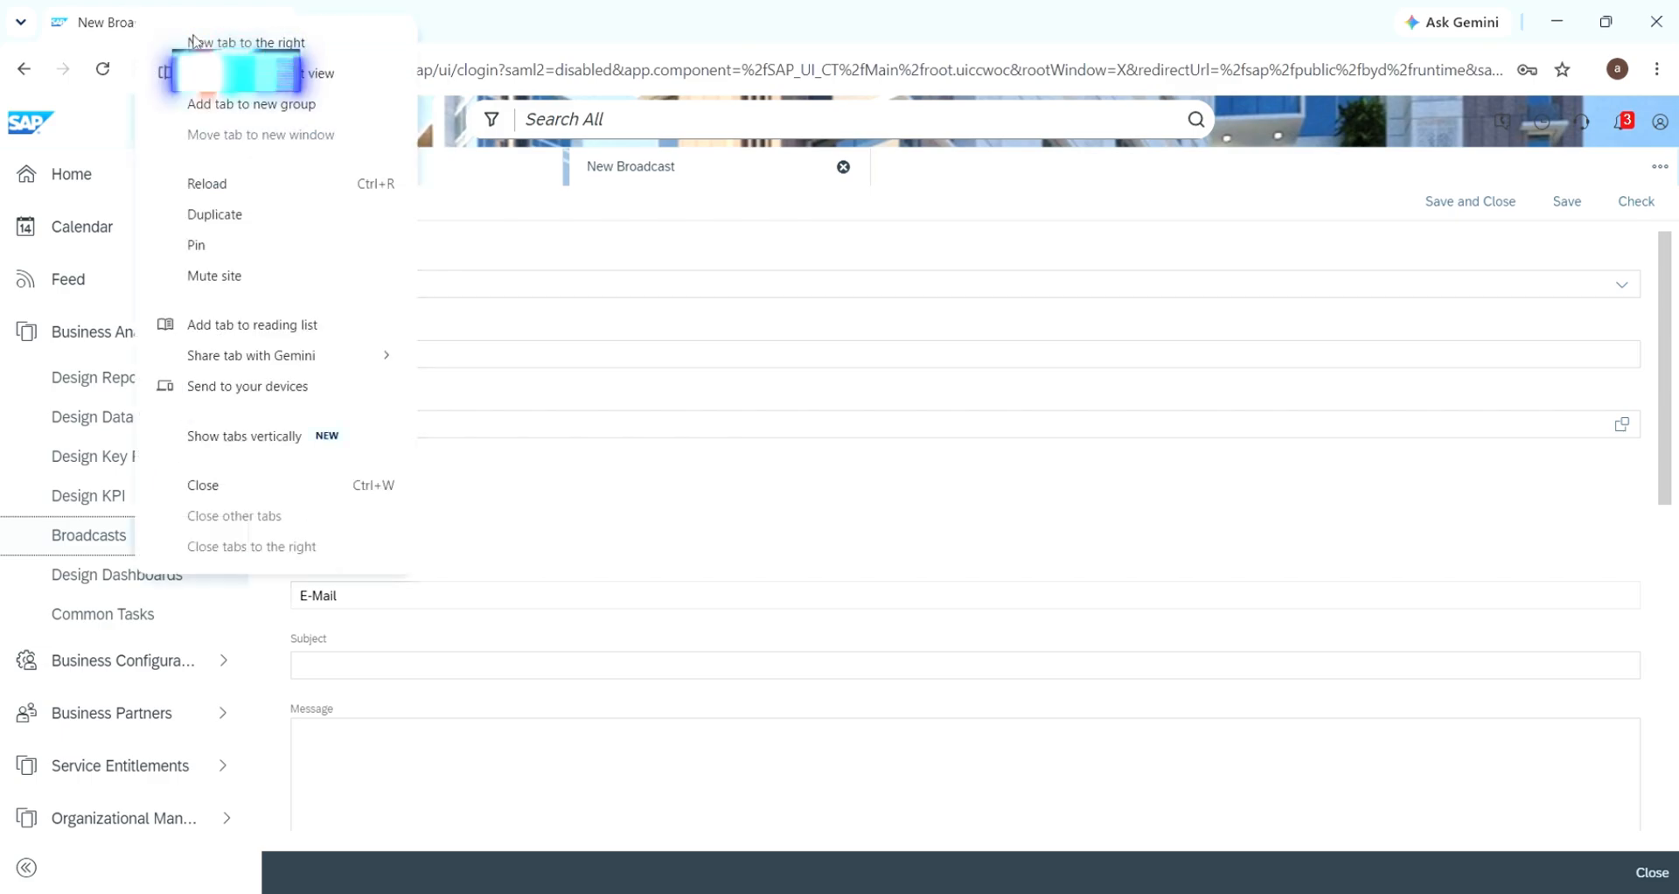
pyautogui.press('Escape')
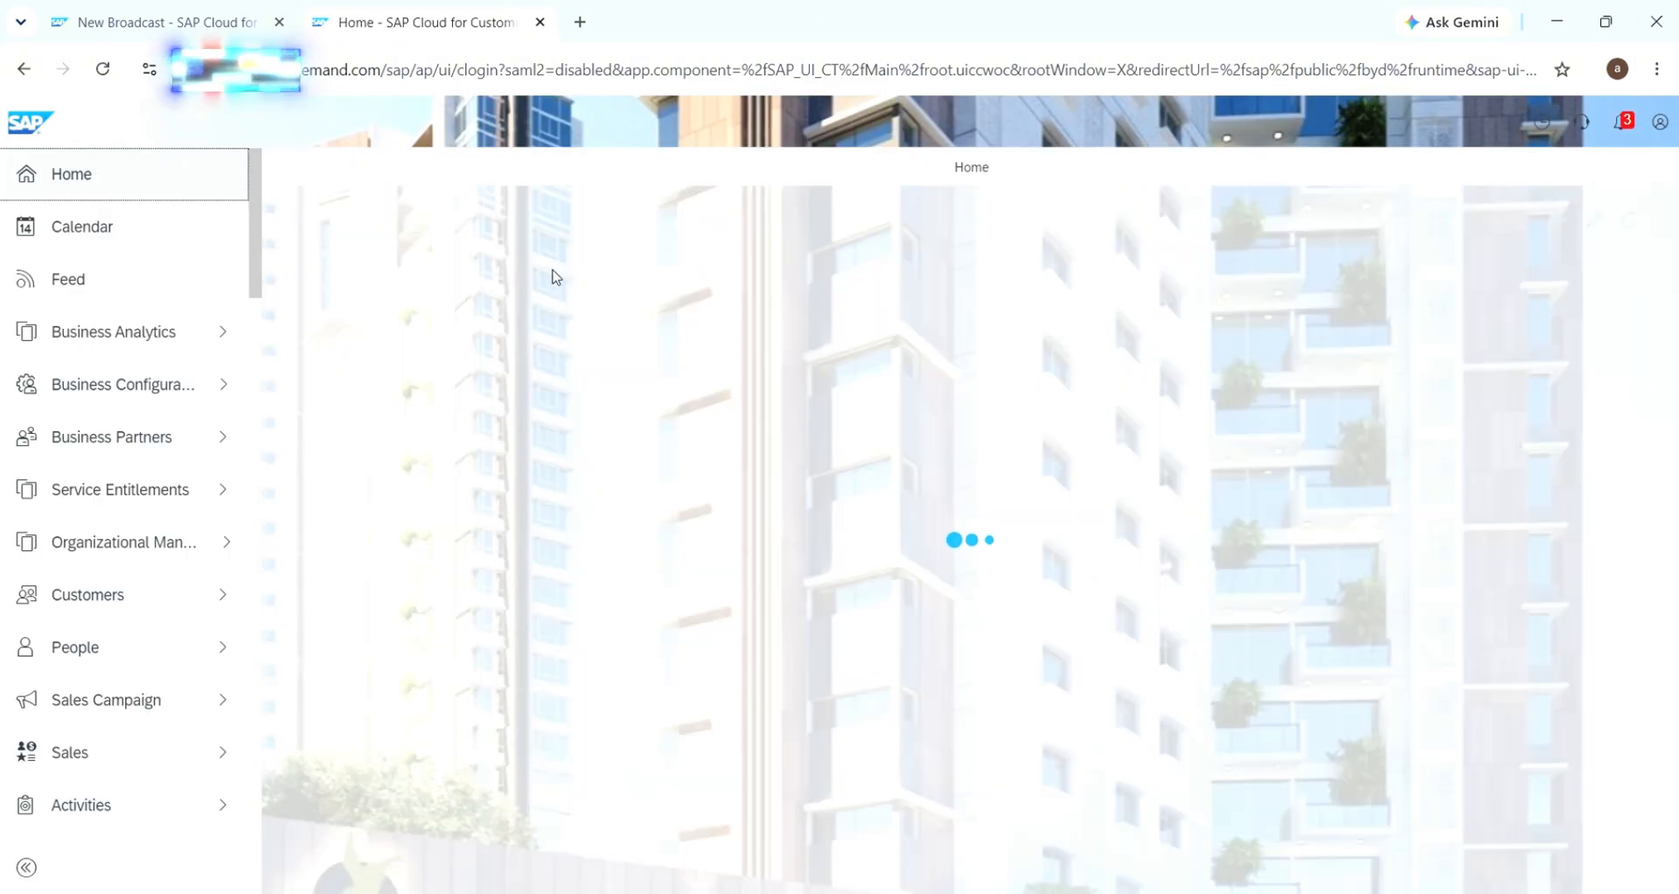
pyautogui.click(101, 380)
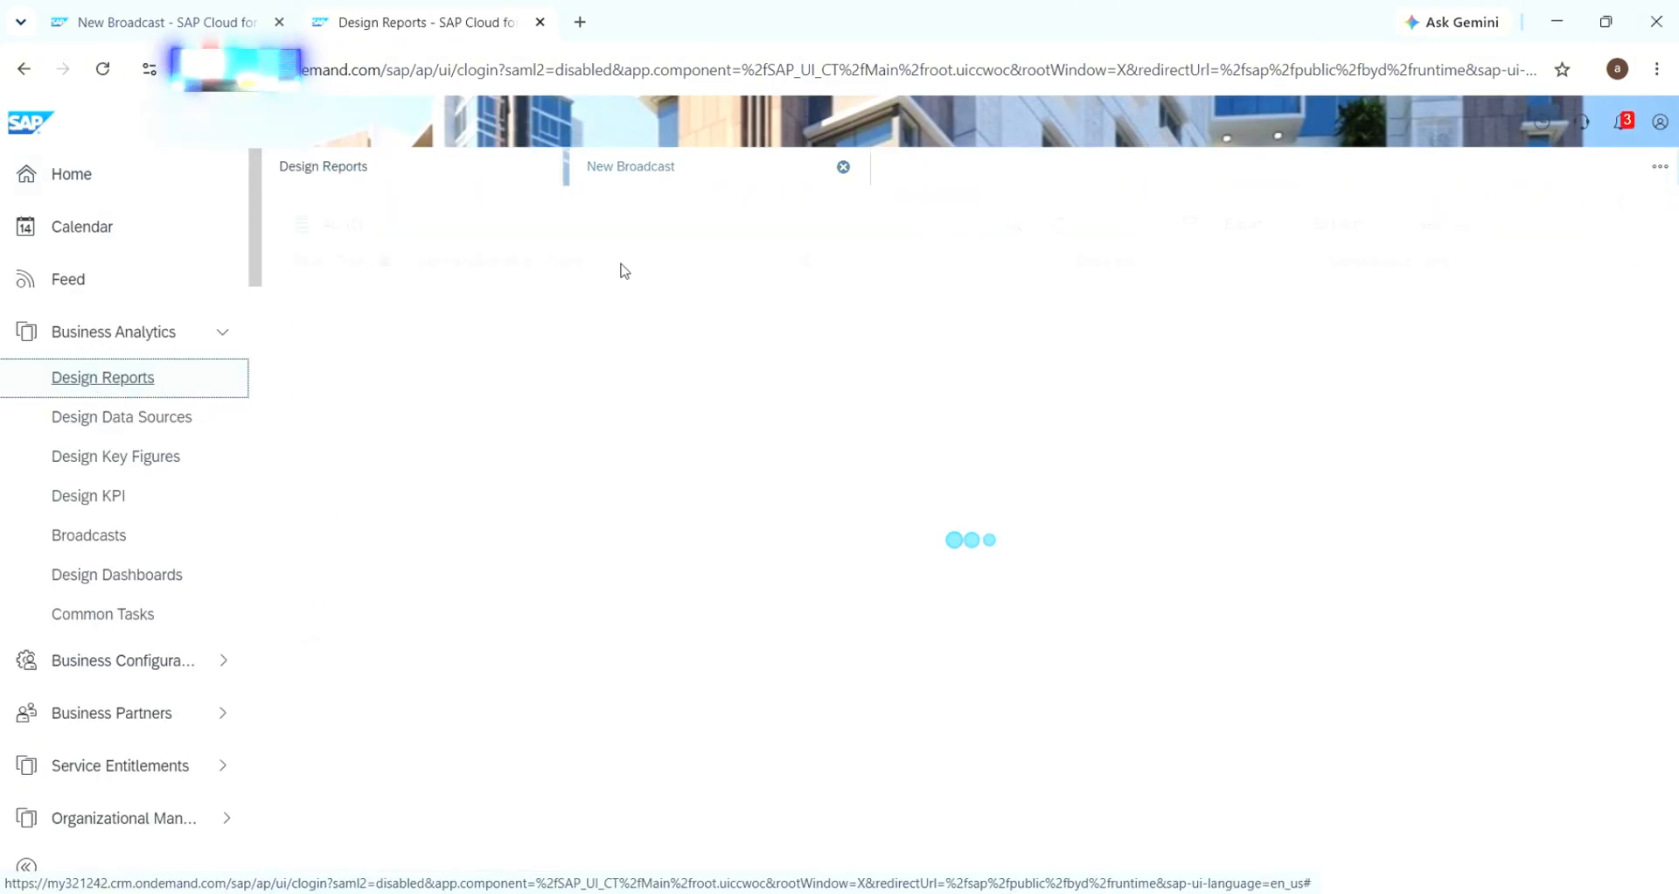
# Search the reports for "*new*" and open the Complaint Register New report
pyautogui.click(1018, 225)
pyautogui.write('*new*')
pyautogui.press('Return')
pyautogui.click(736, 324)
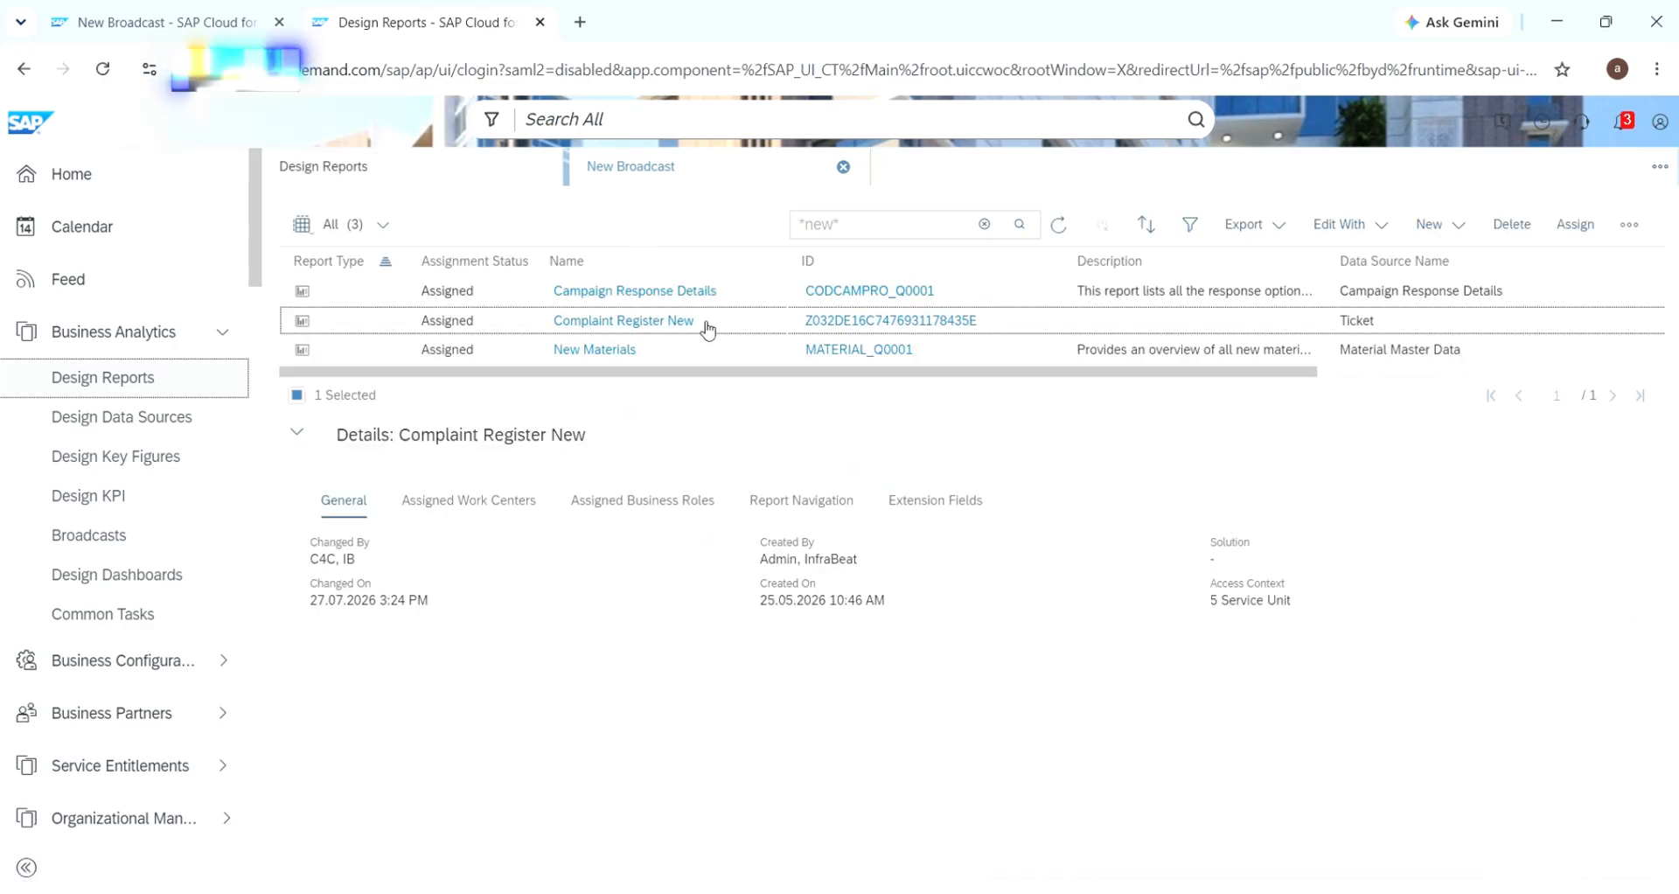
pyautogui.click(703, 321)
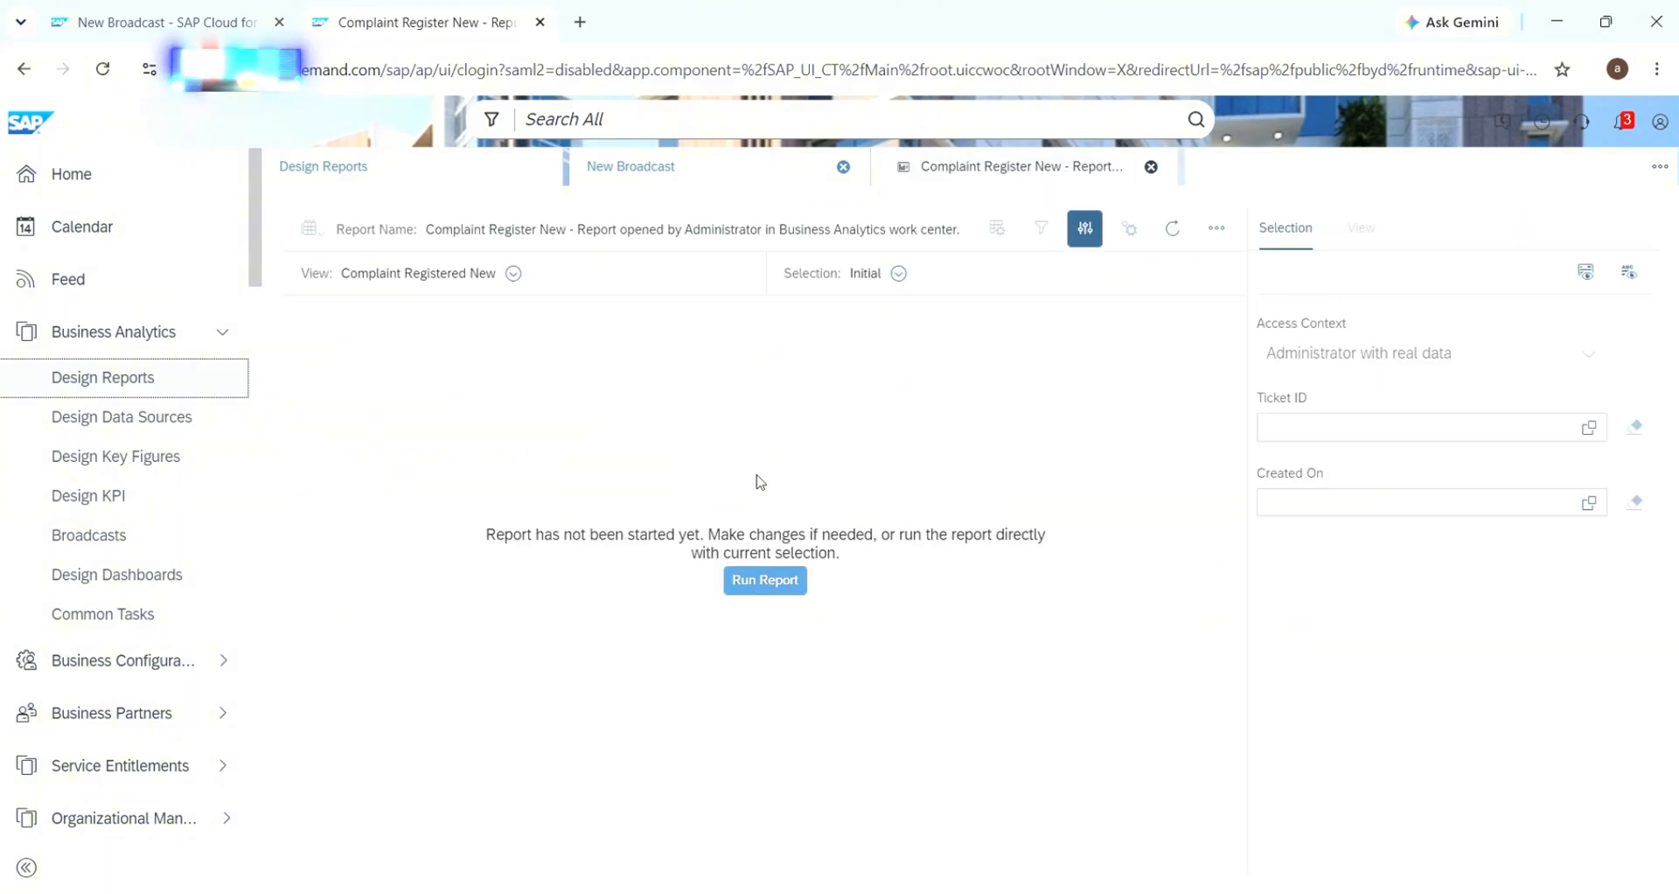
# Run the report with the Complaint Registered New selection and examine its columns from Customer Name through Resolution Notes
pyautogui.click(898, 273)
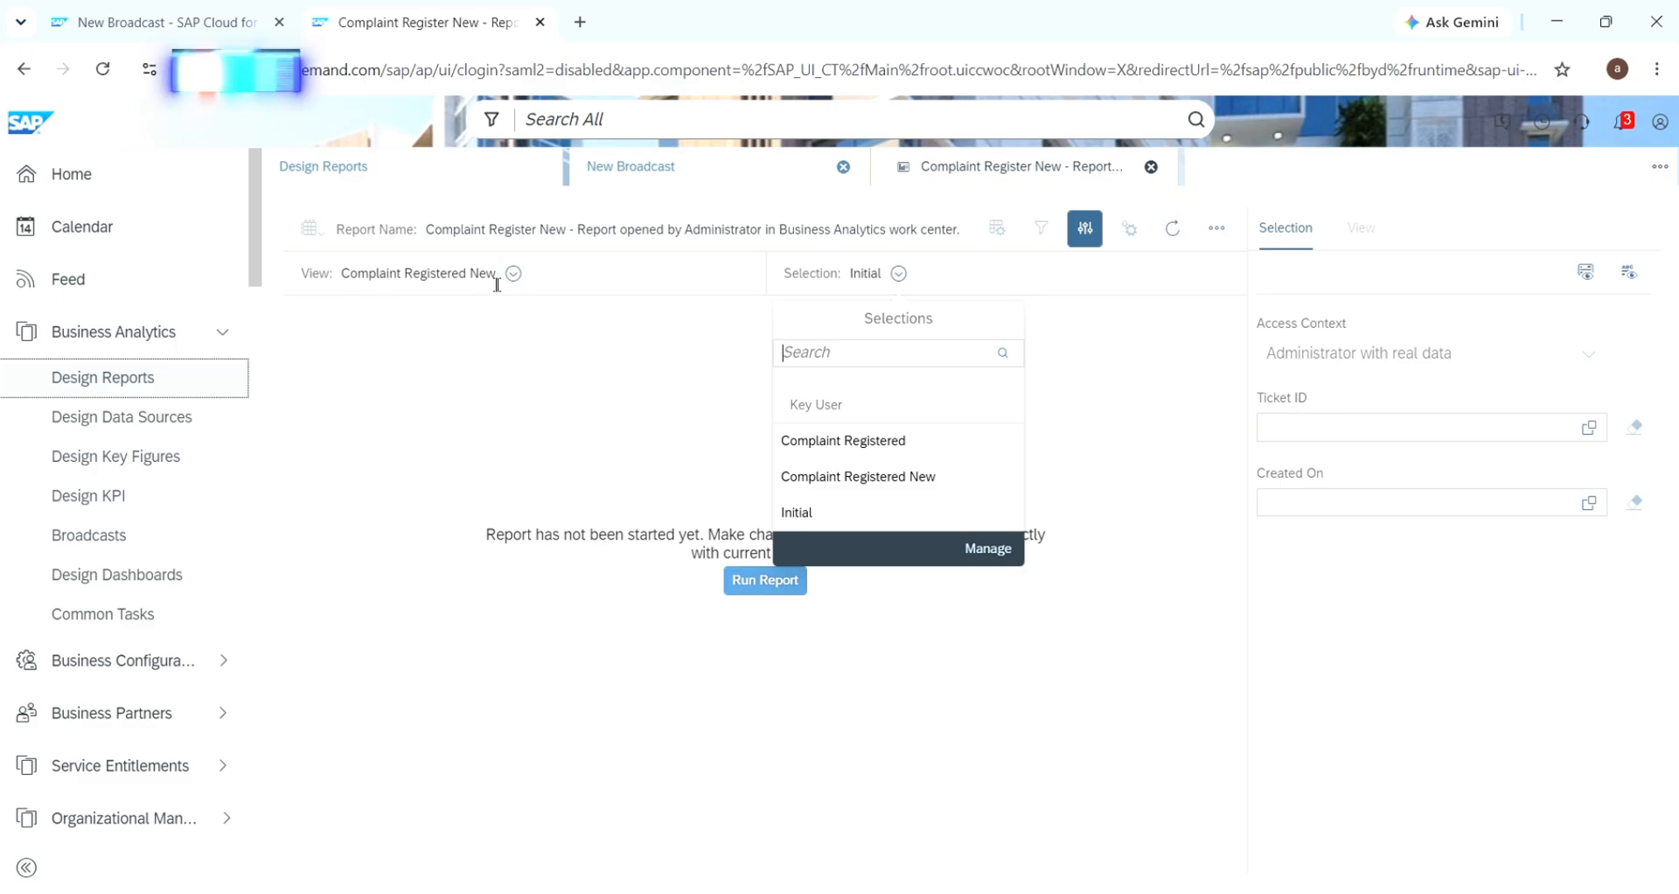
pyautogui.click(822, 476)
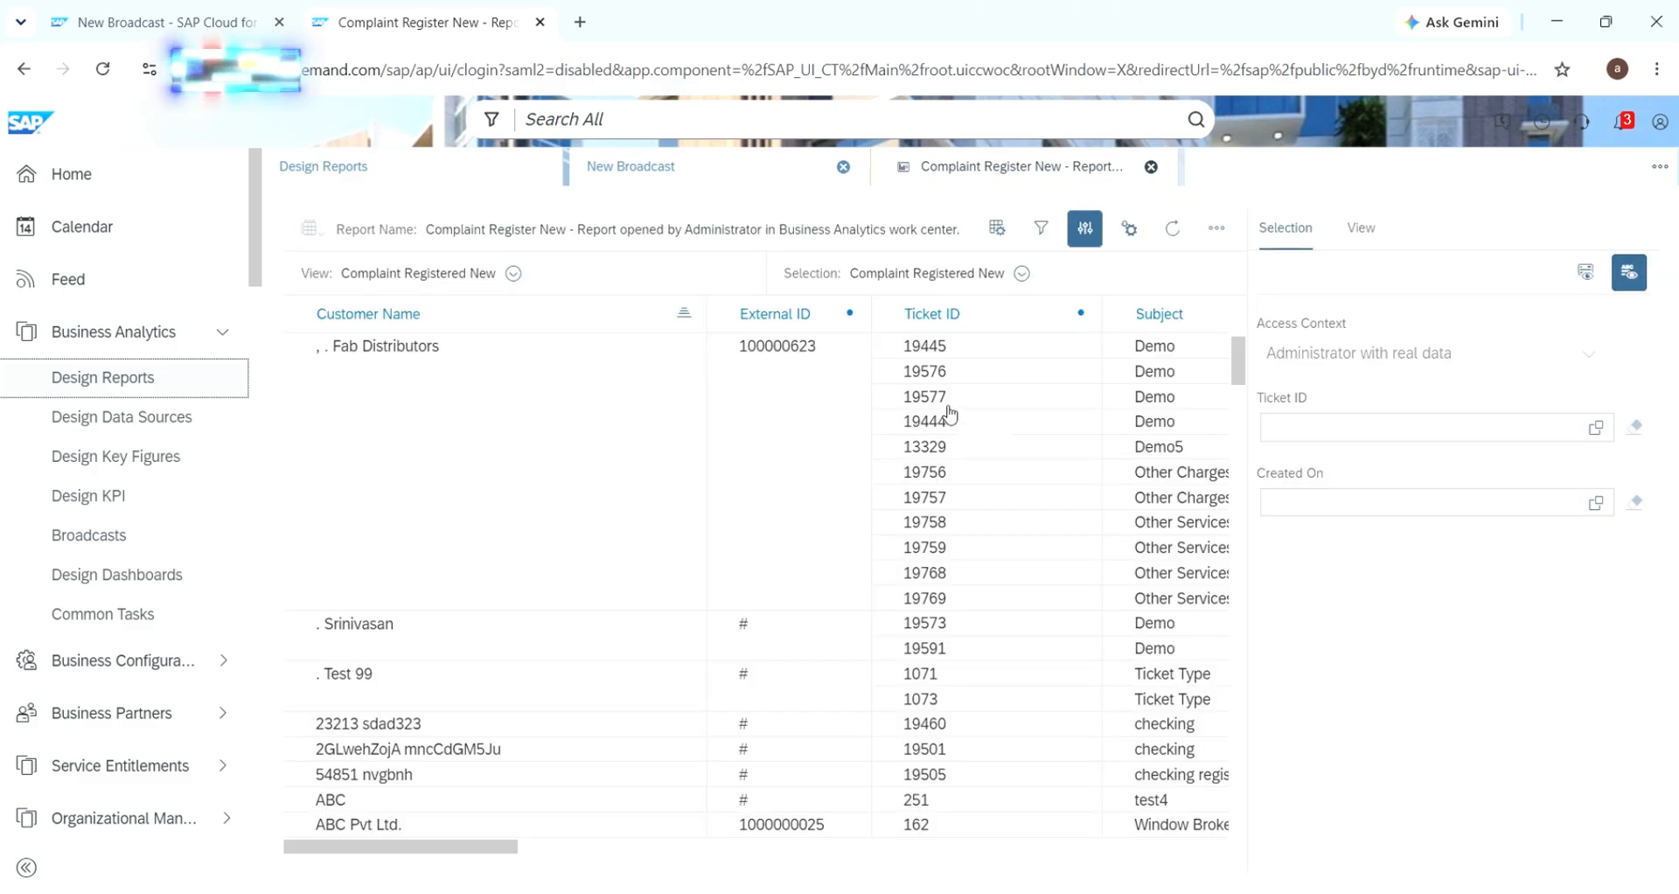
pyautogui.hscroll(10, 972, 567)
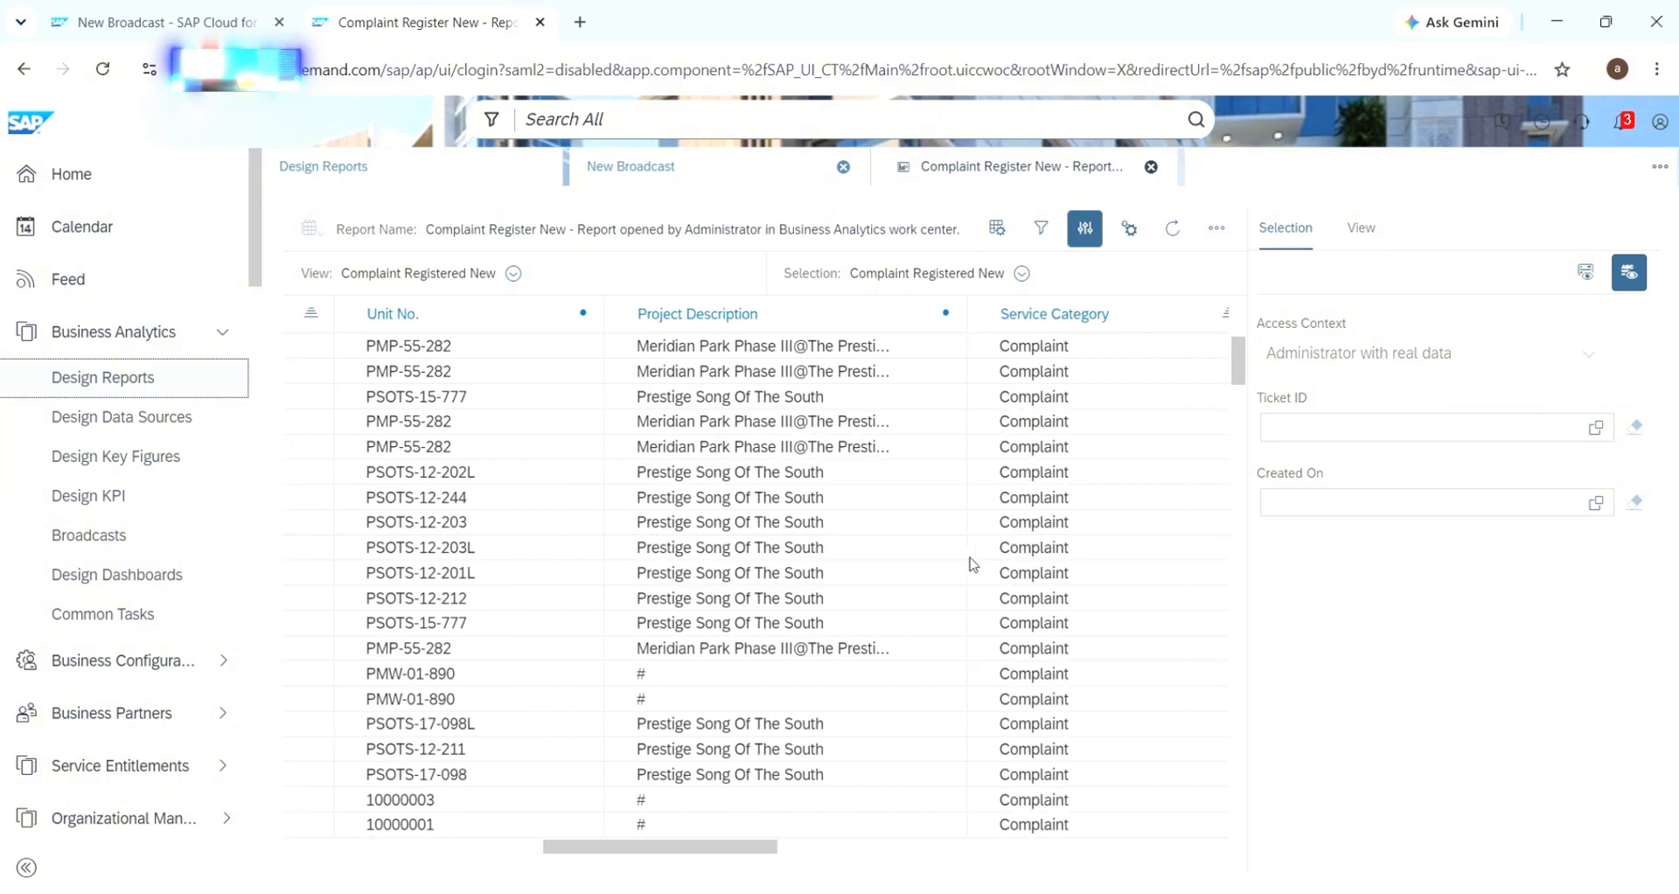
pyautogui.hscroll(8, 972, 566)
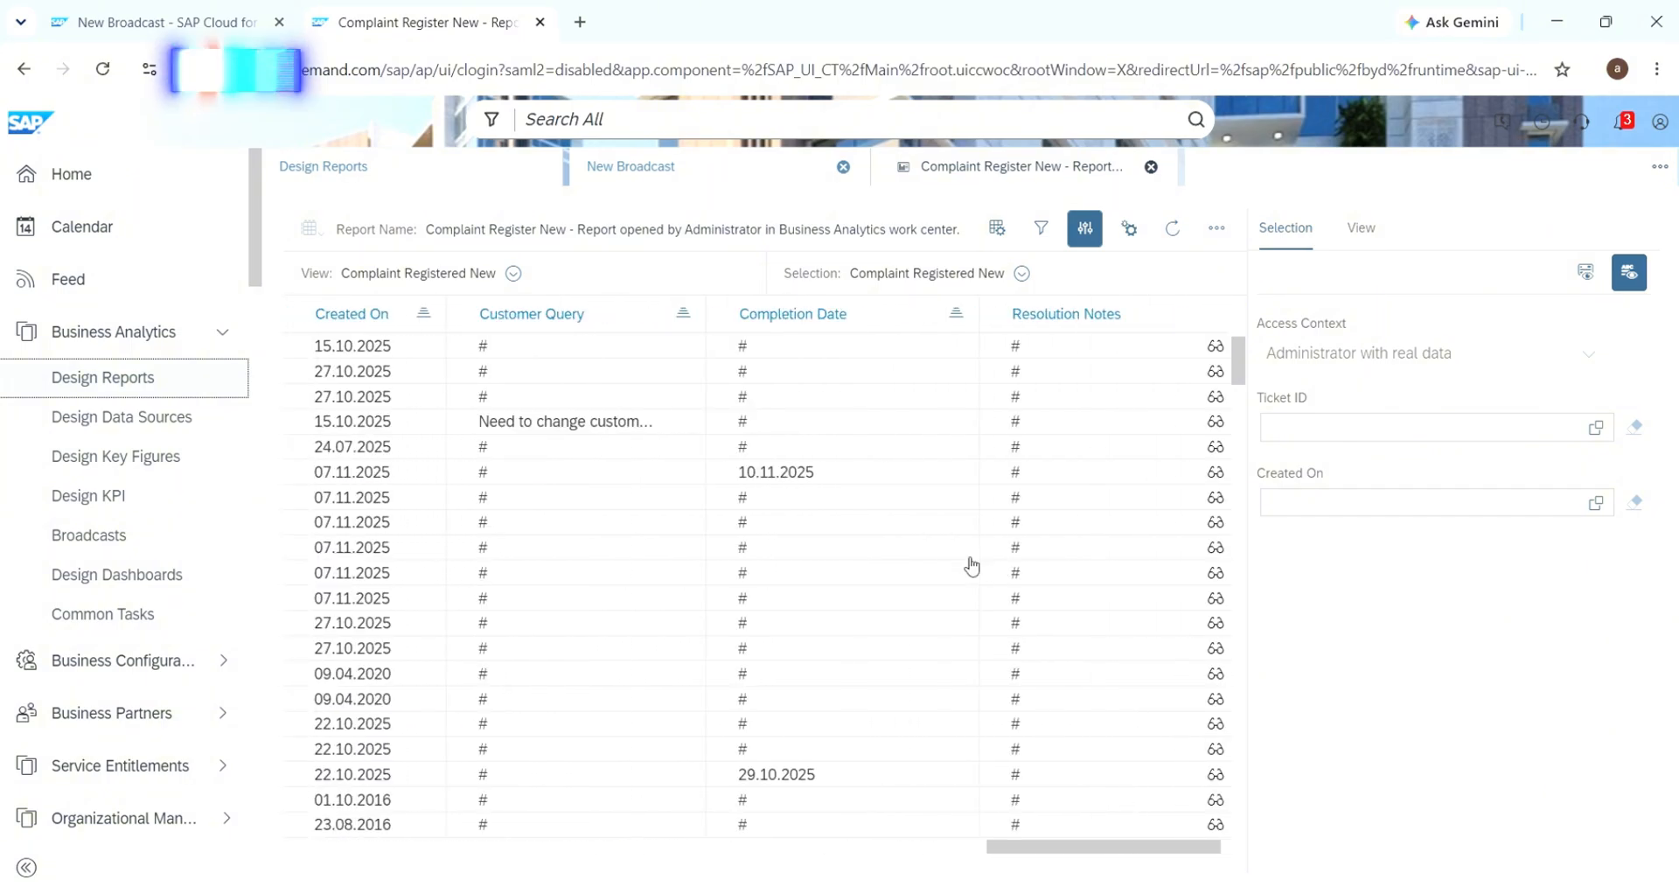
pyautogui.hscroll(-15, 972, 567)
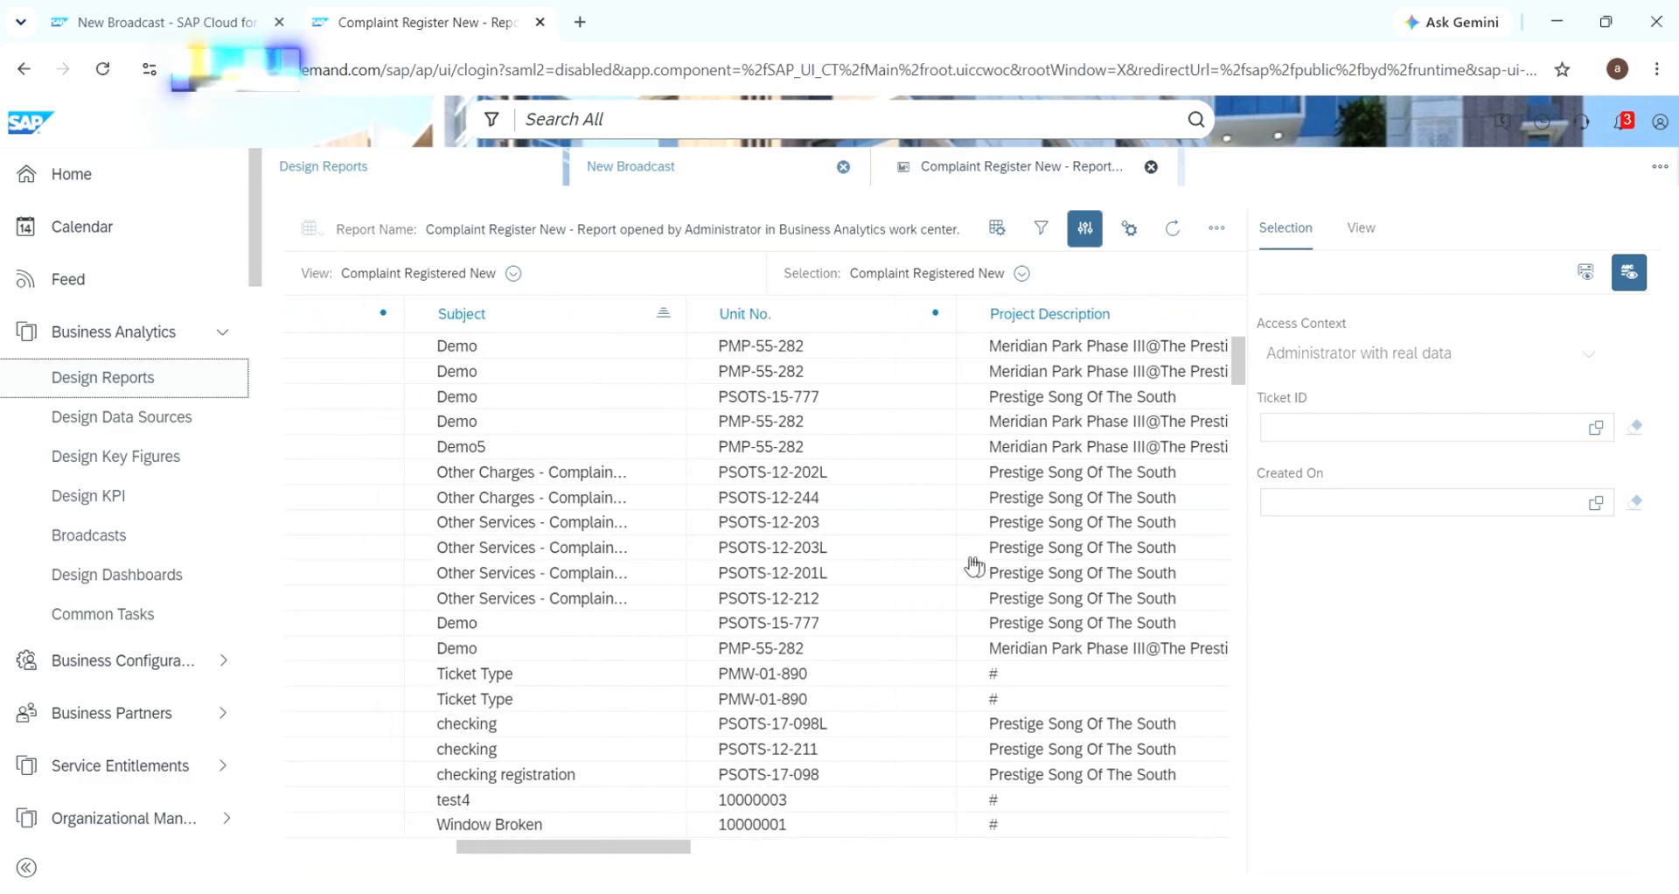
pyautogui.hscroll(-1, 972, 566)
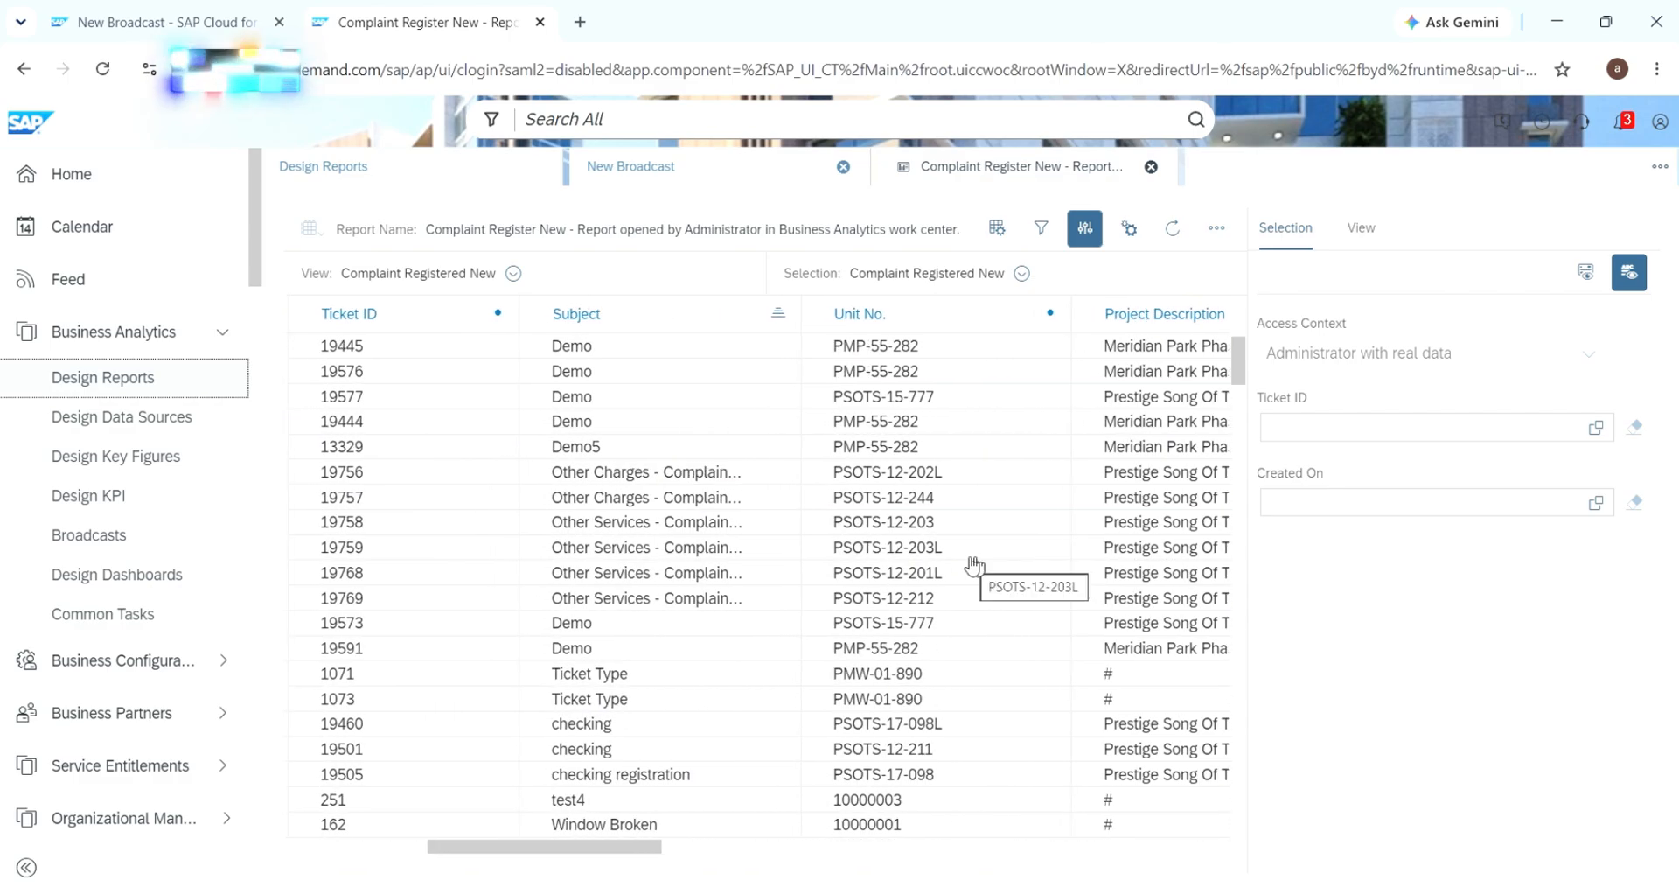
pyautogui.hscroll(-5, 787, 564)
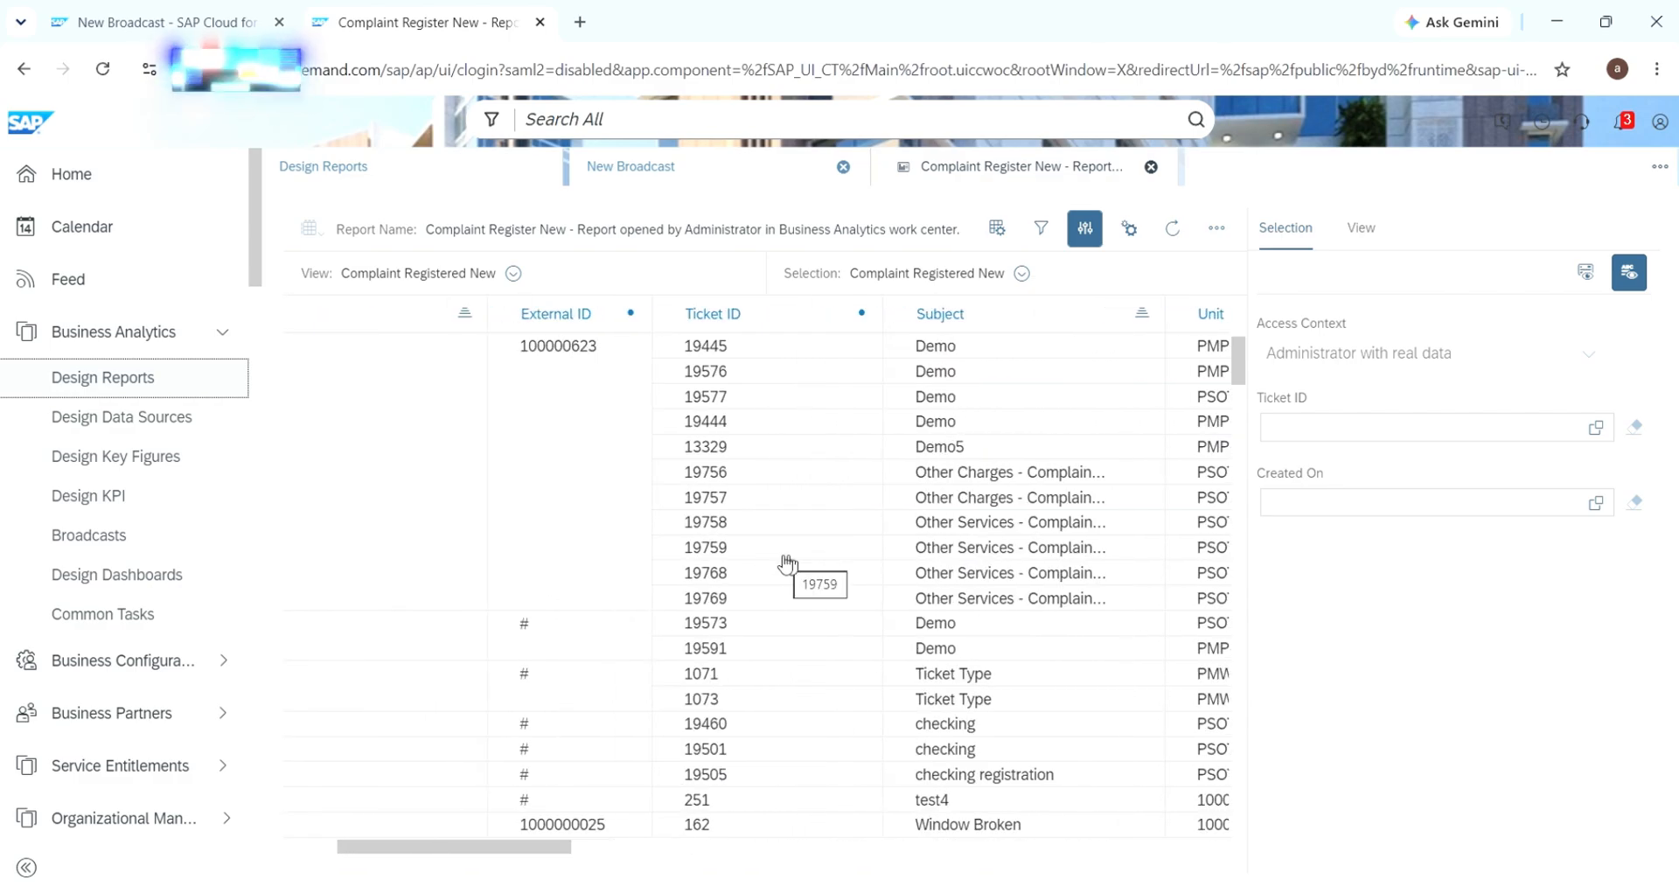
pyautogui.hscroll(-3, 787, 564)
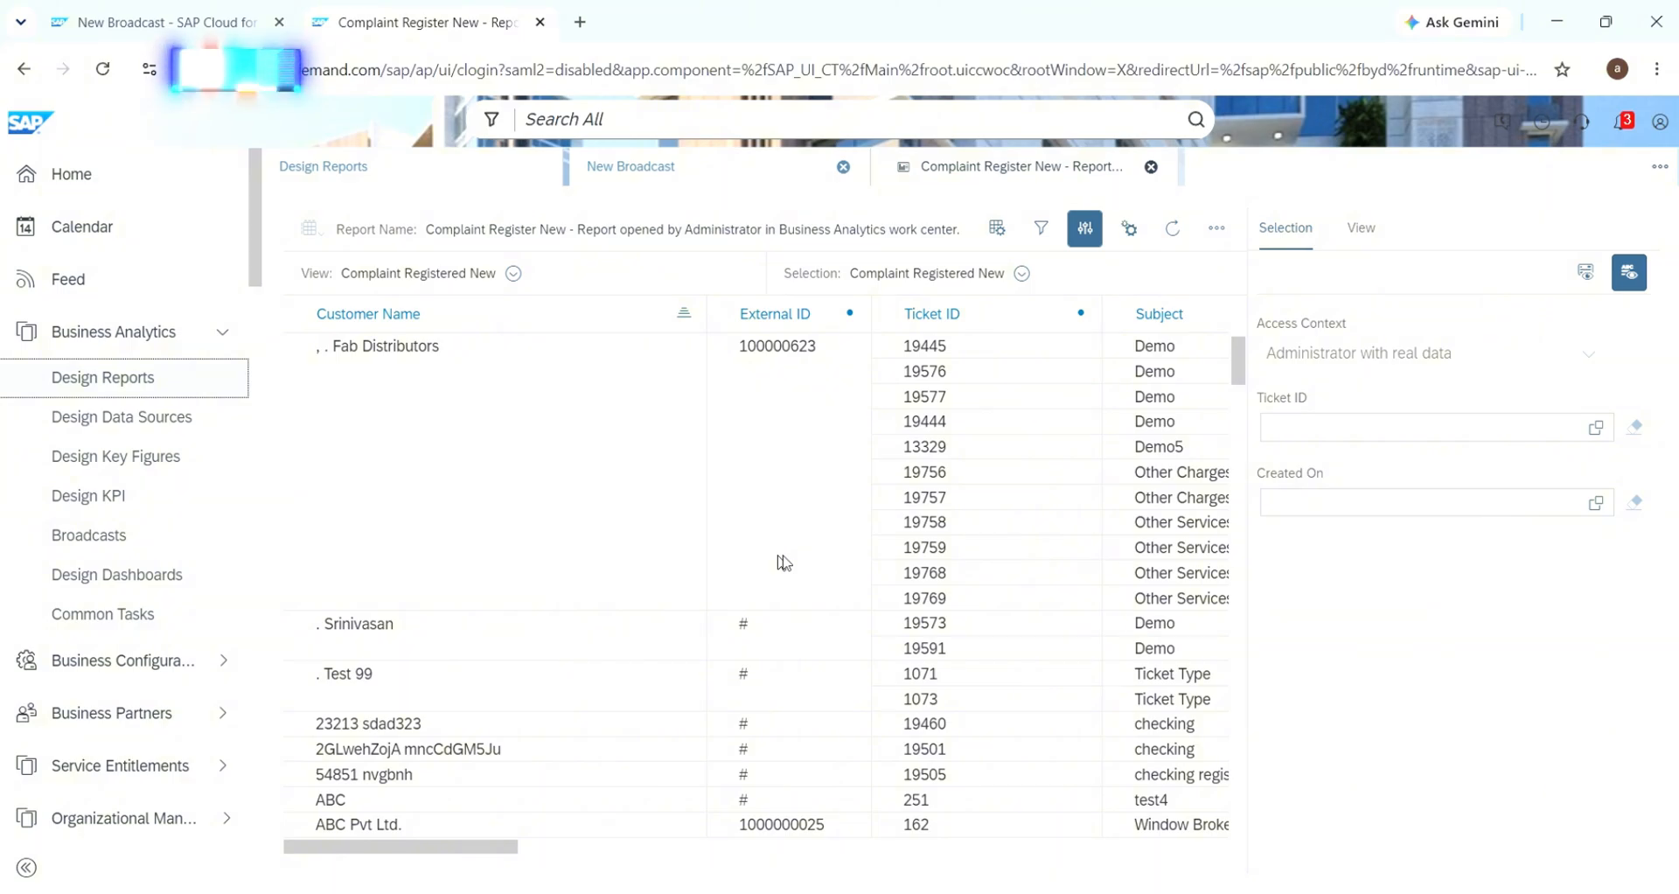
# Copy the report name "Complaint Register New" and return to the new broadcast form
pyautogui.click(112, 25)
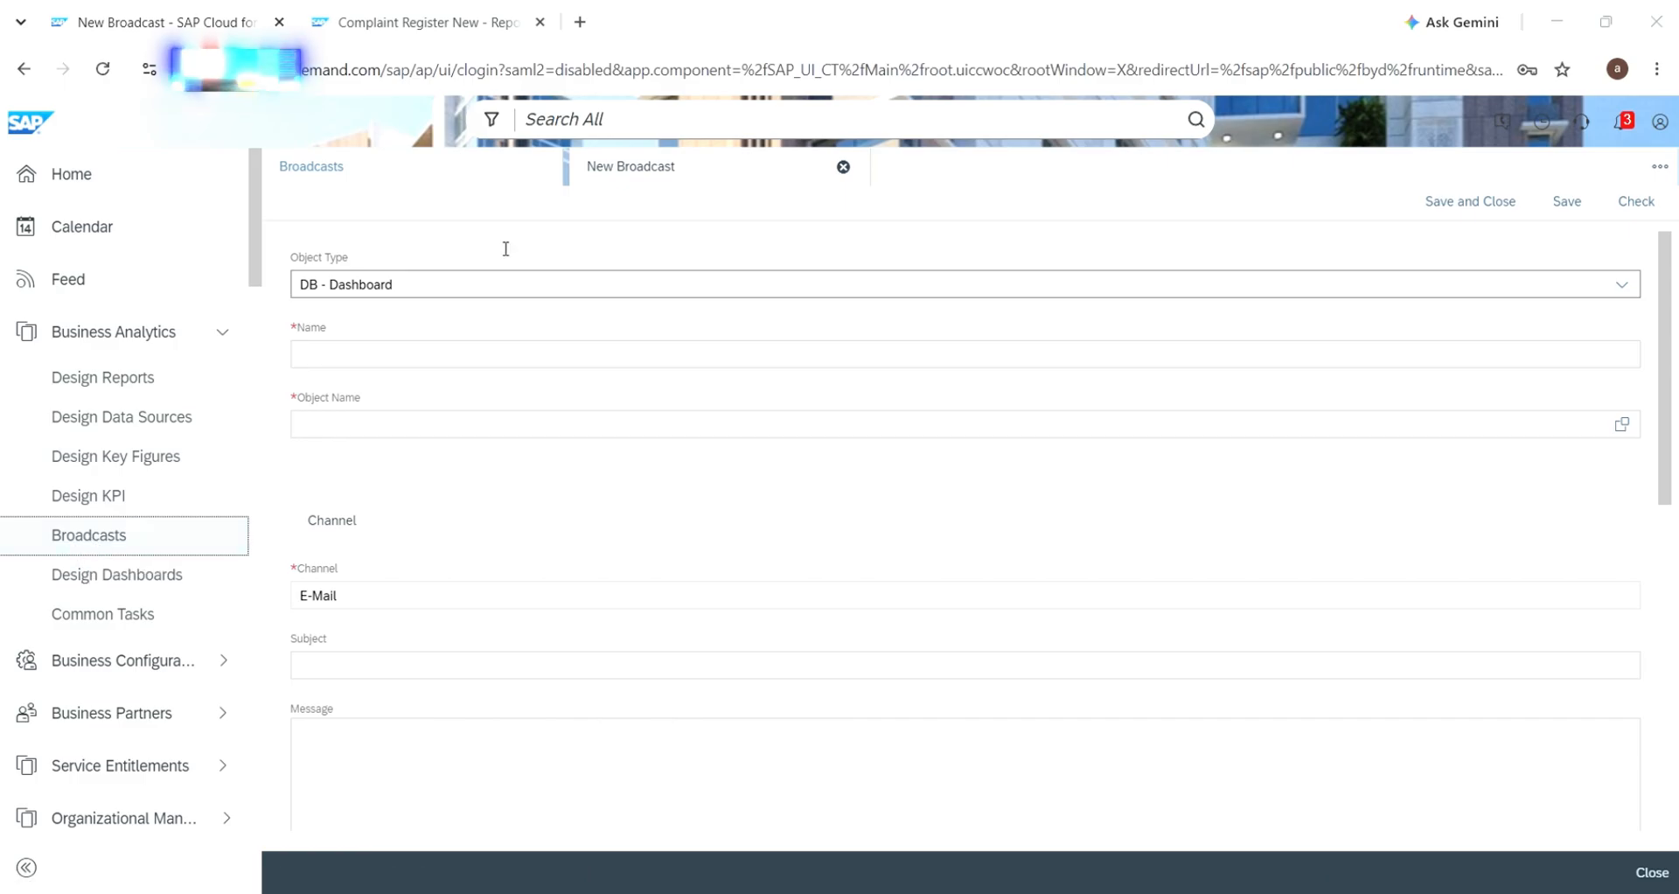
pyautogui.hotkey('ctrl', 'Tab')
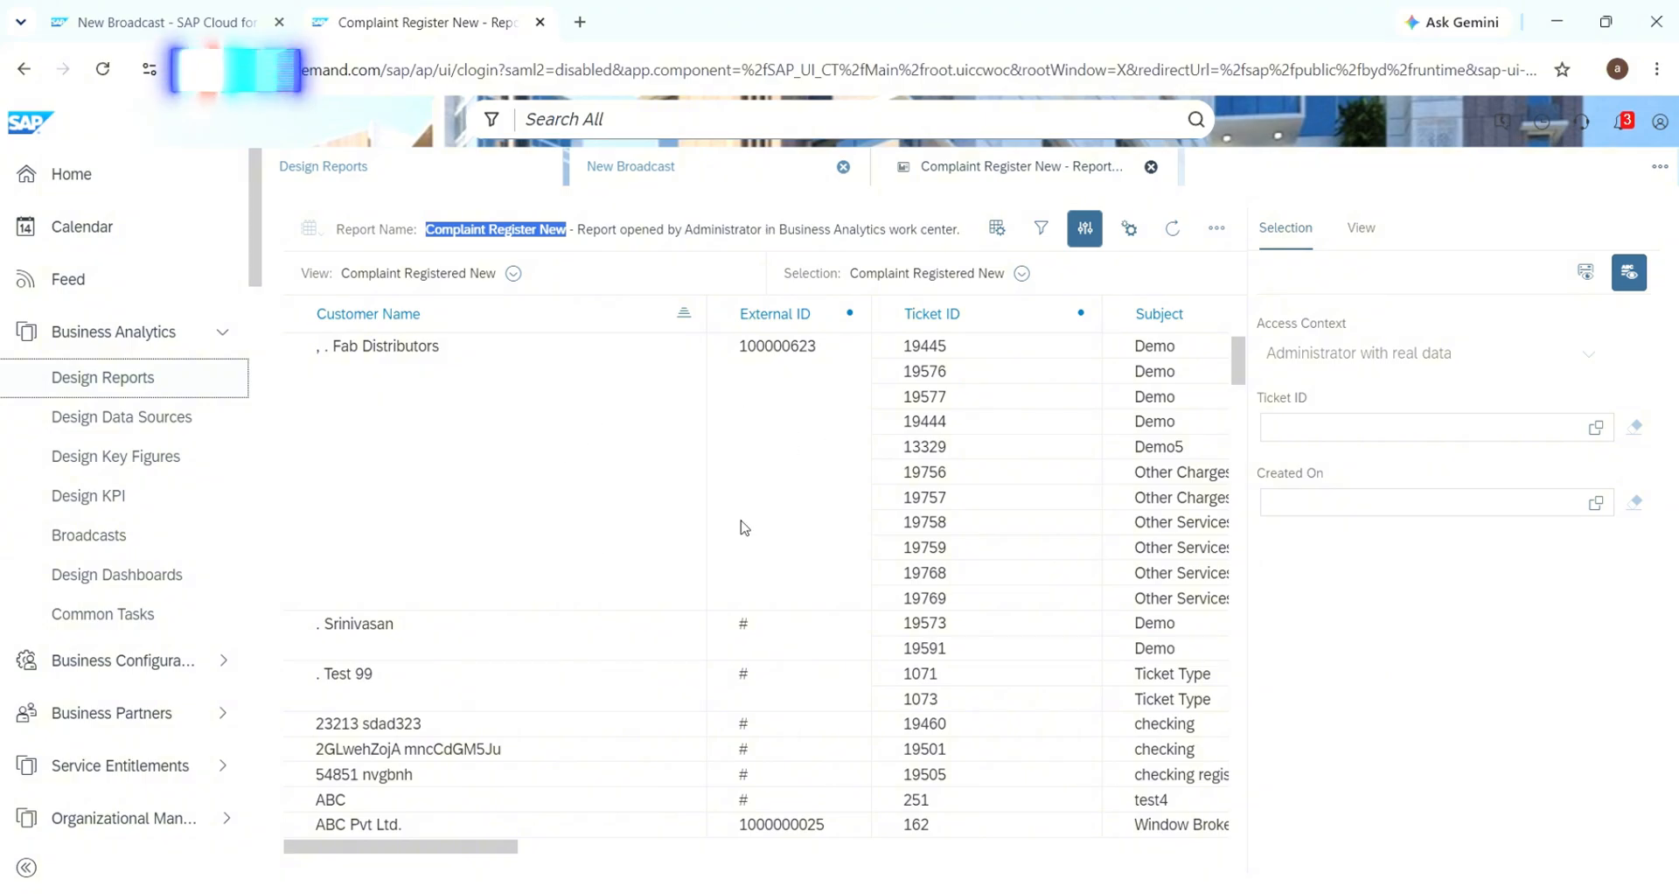
pyautogui.click(162, 21)
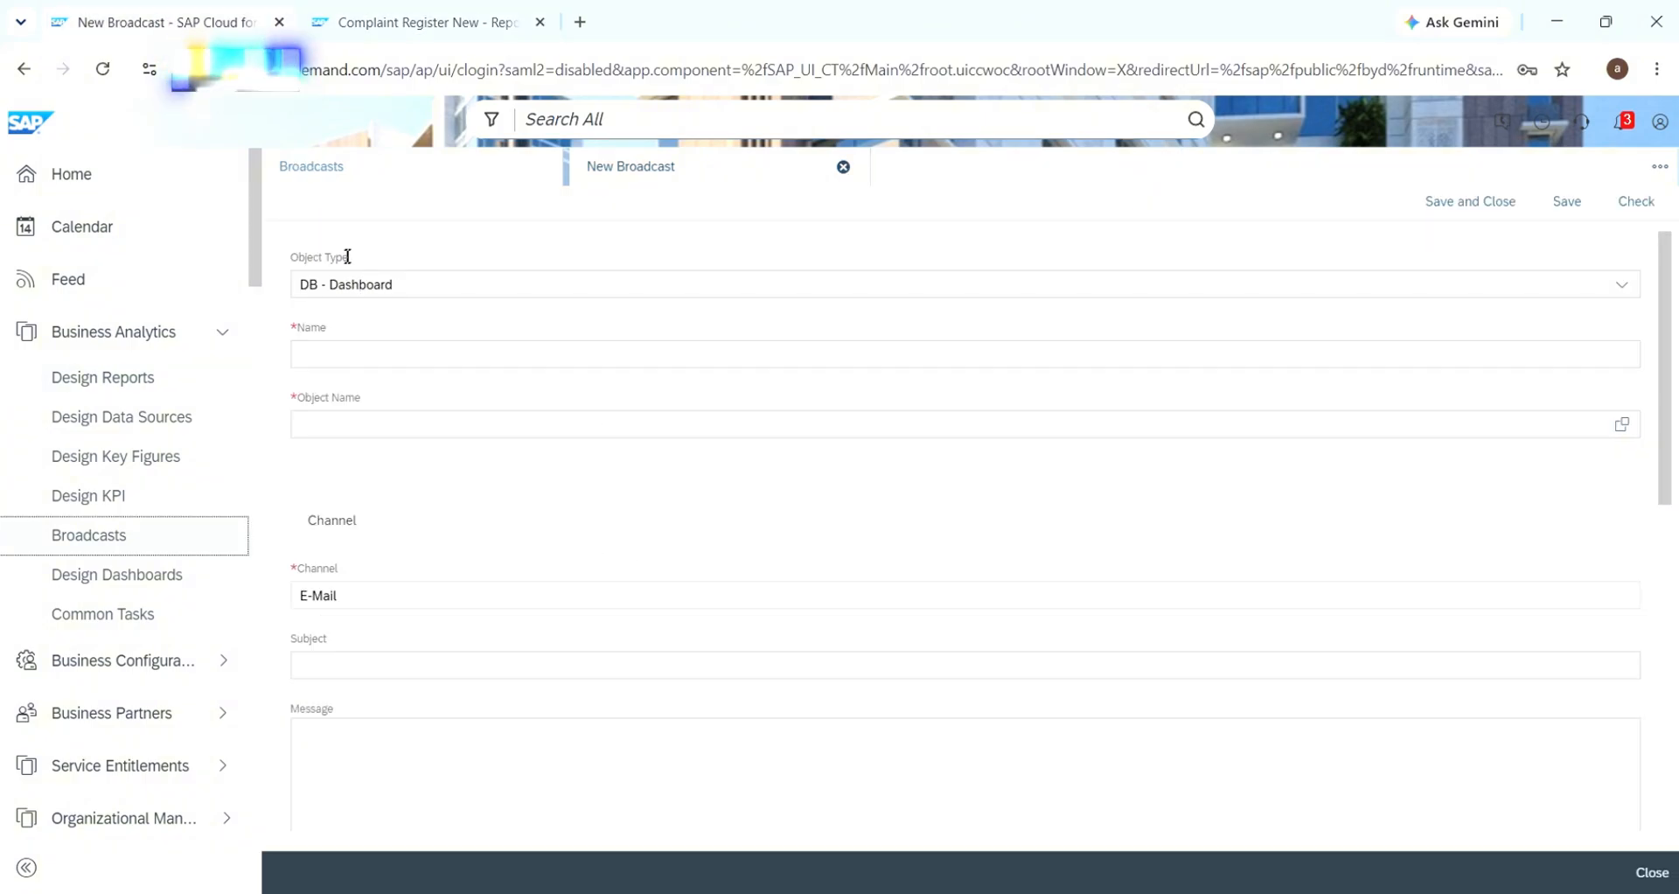
# Set the broadcast's object type to RP - Report and paste "Complaint Register New" as its name
pyautogui.click(683, 284)
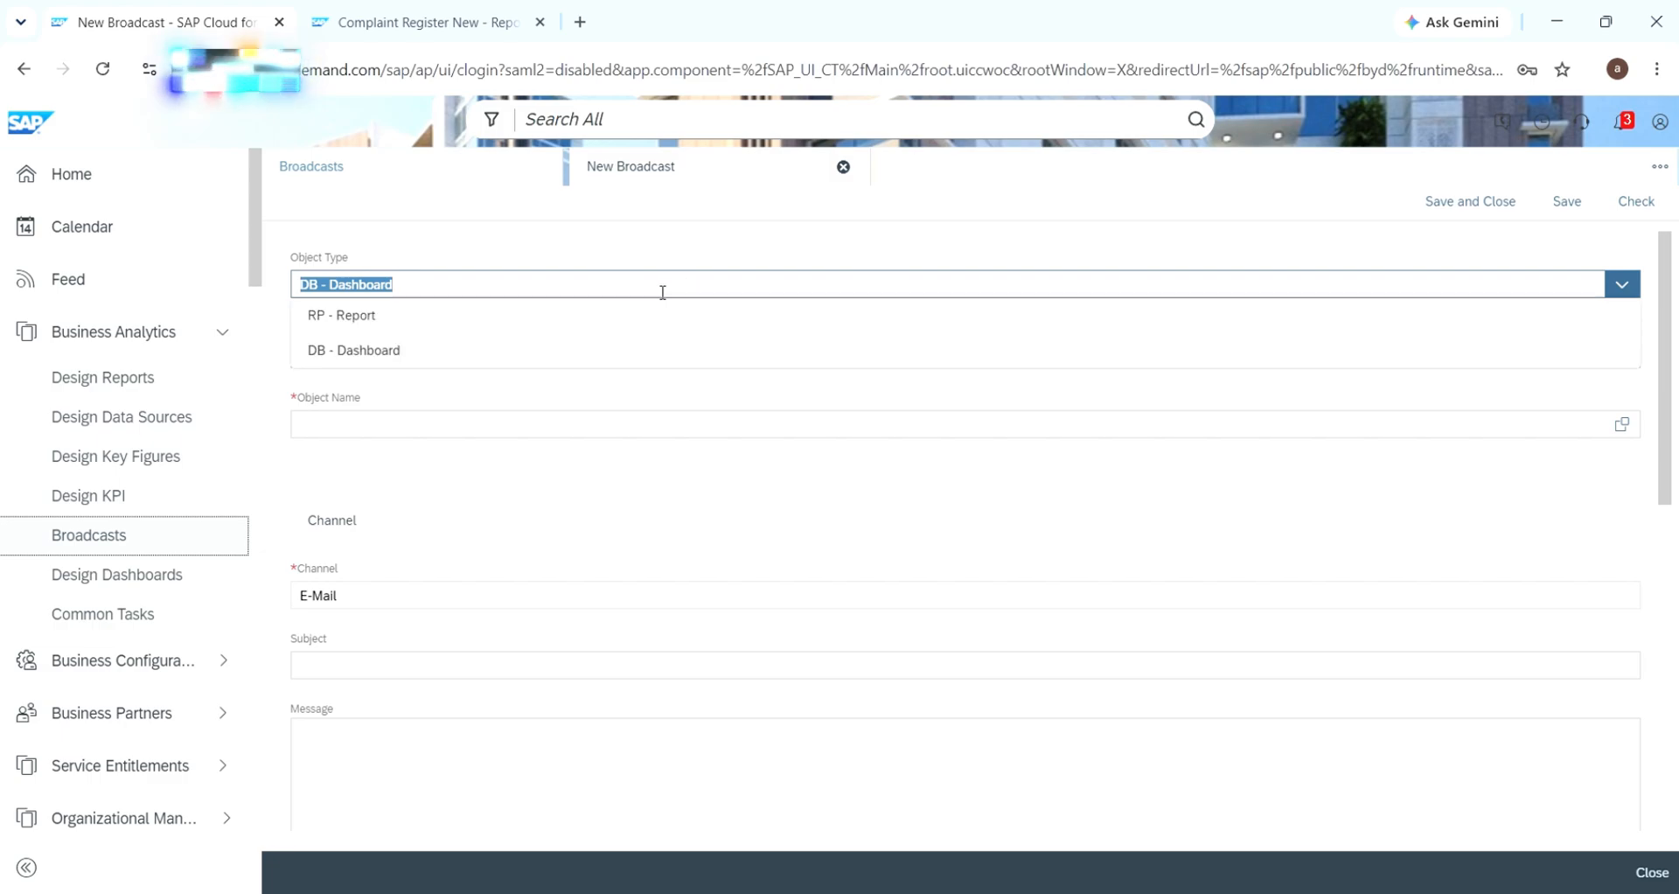
pyautogui.click(420, 325)
pyautogui.click(487, 349)
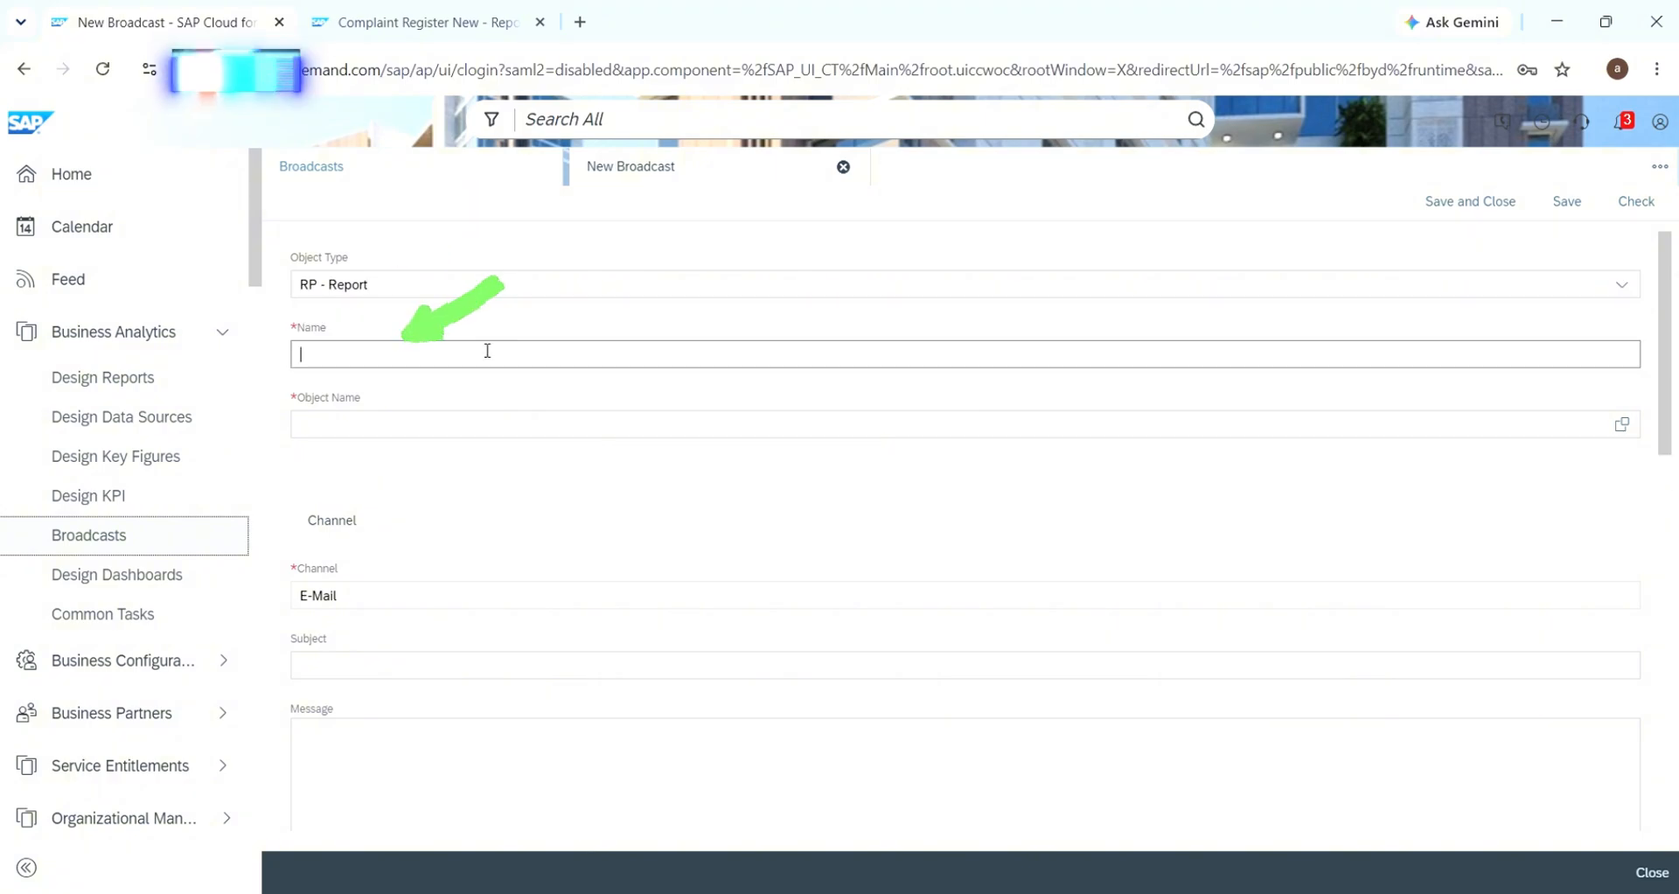
pyautogui.press('super+v')
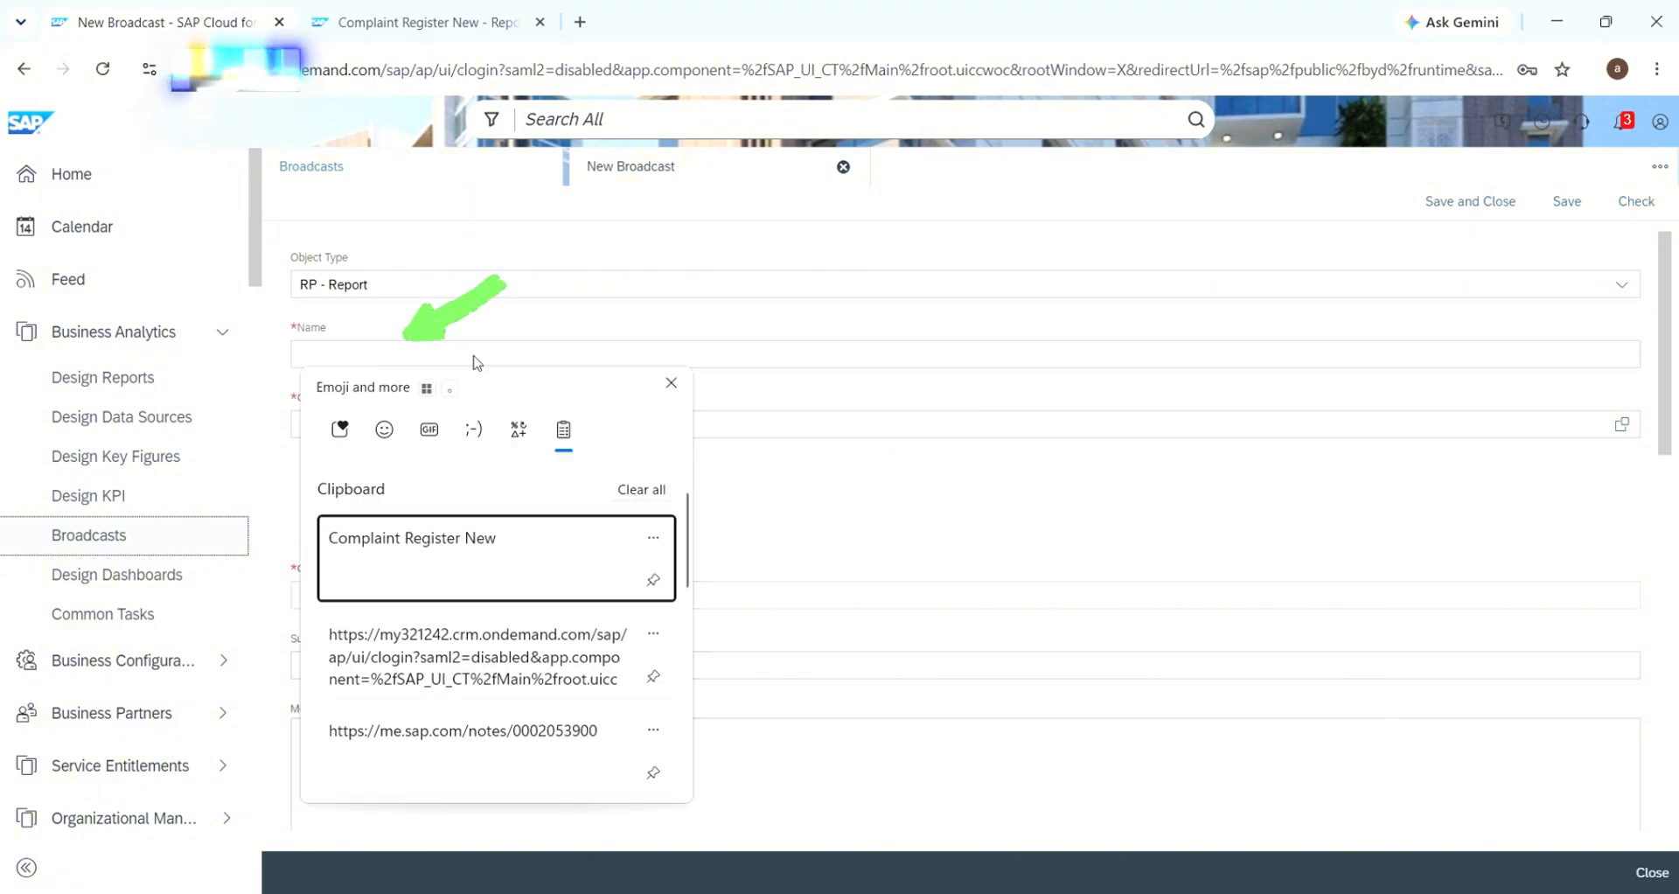
pyautogui.click(439, 578)
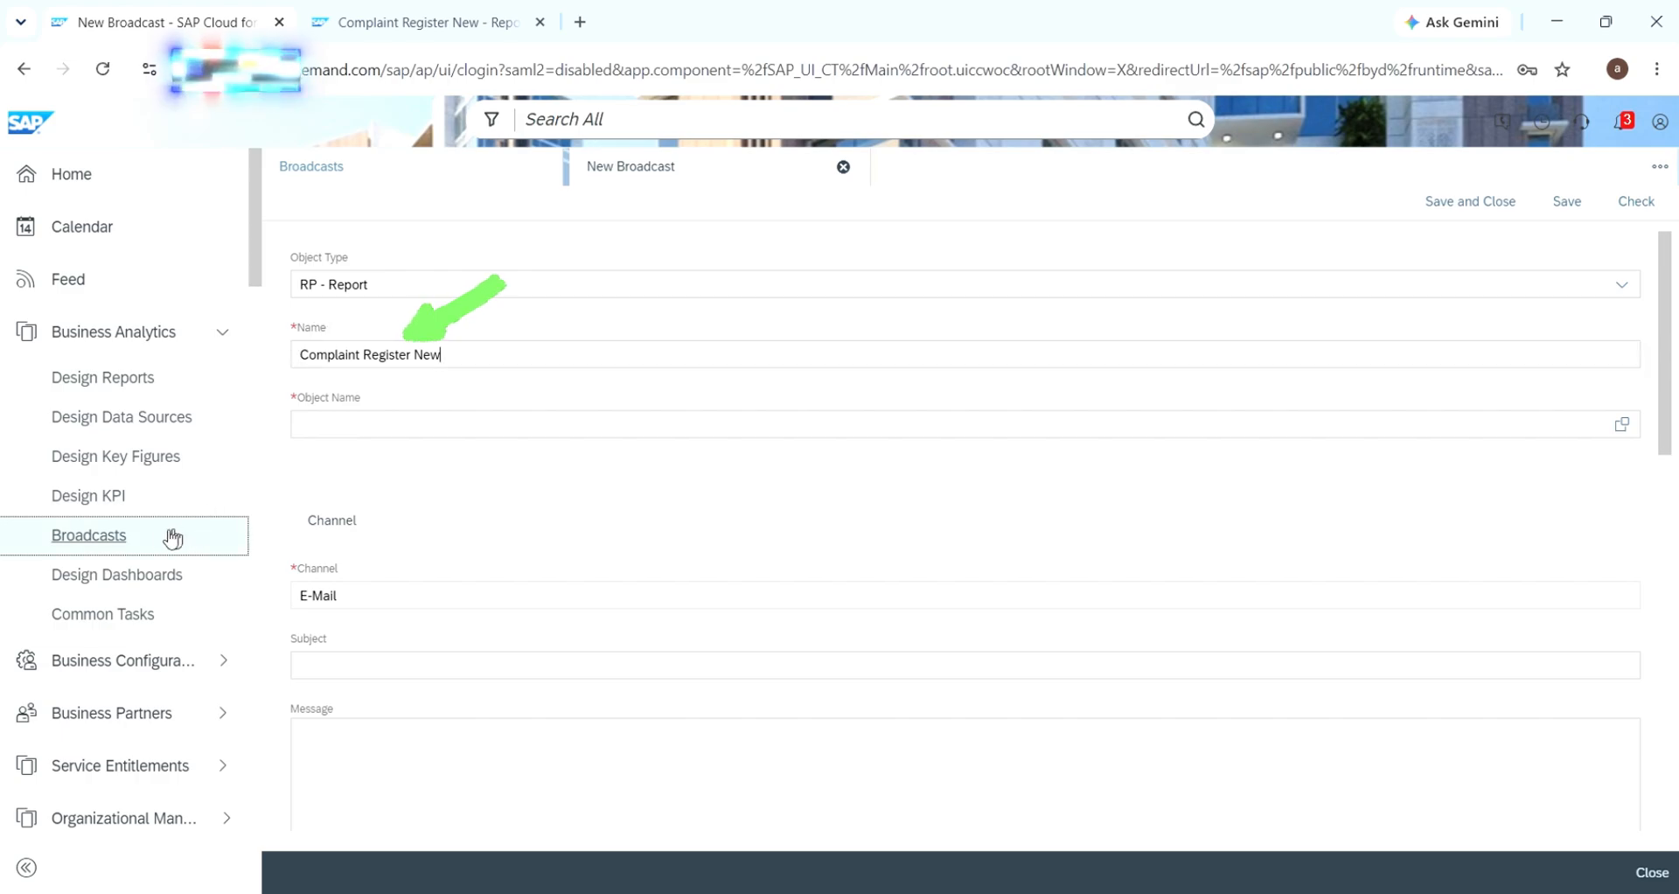
# Search the source reports for "Complaint Register New" and choose that report as the broadcast's object
pyautogui.click(396, 426)
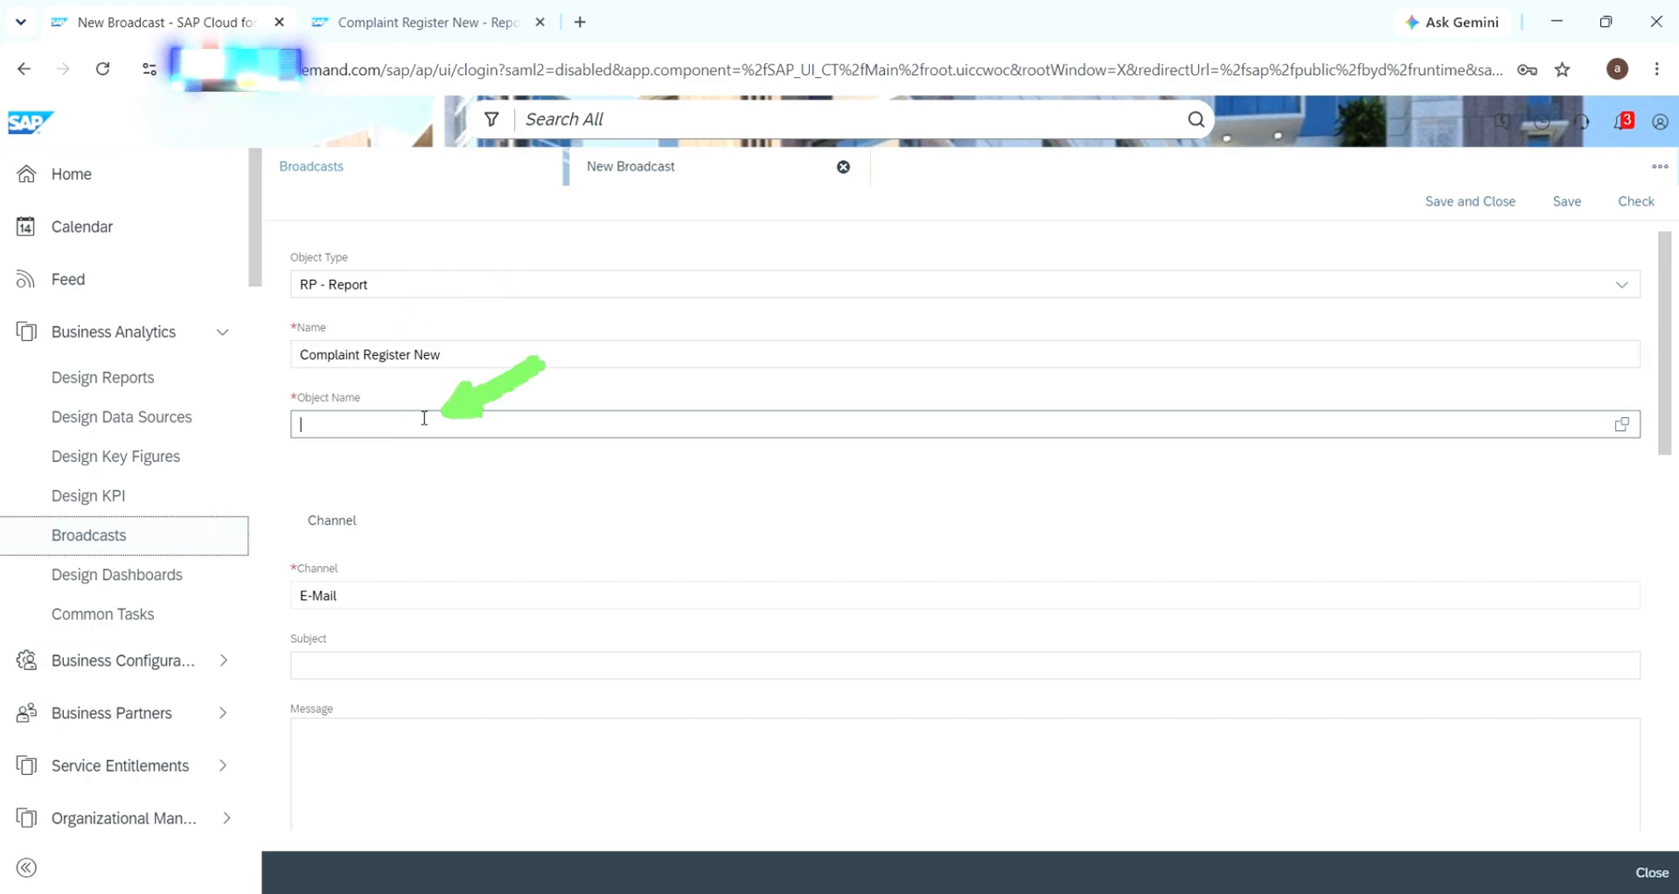
pyautogui.click(1621, 424)
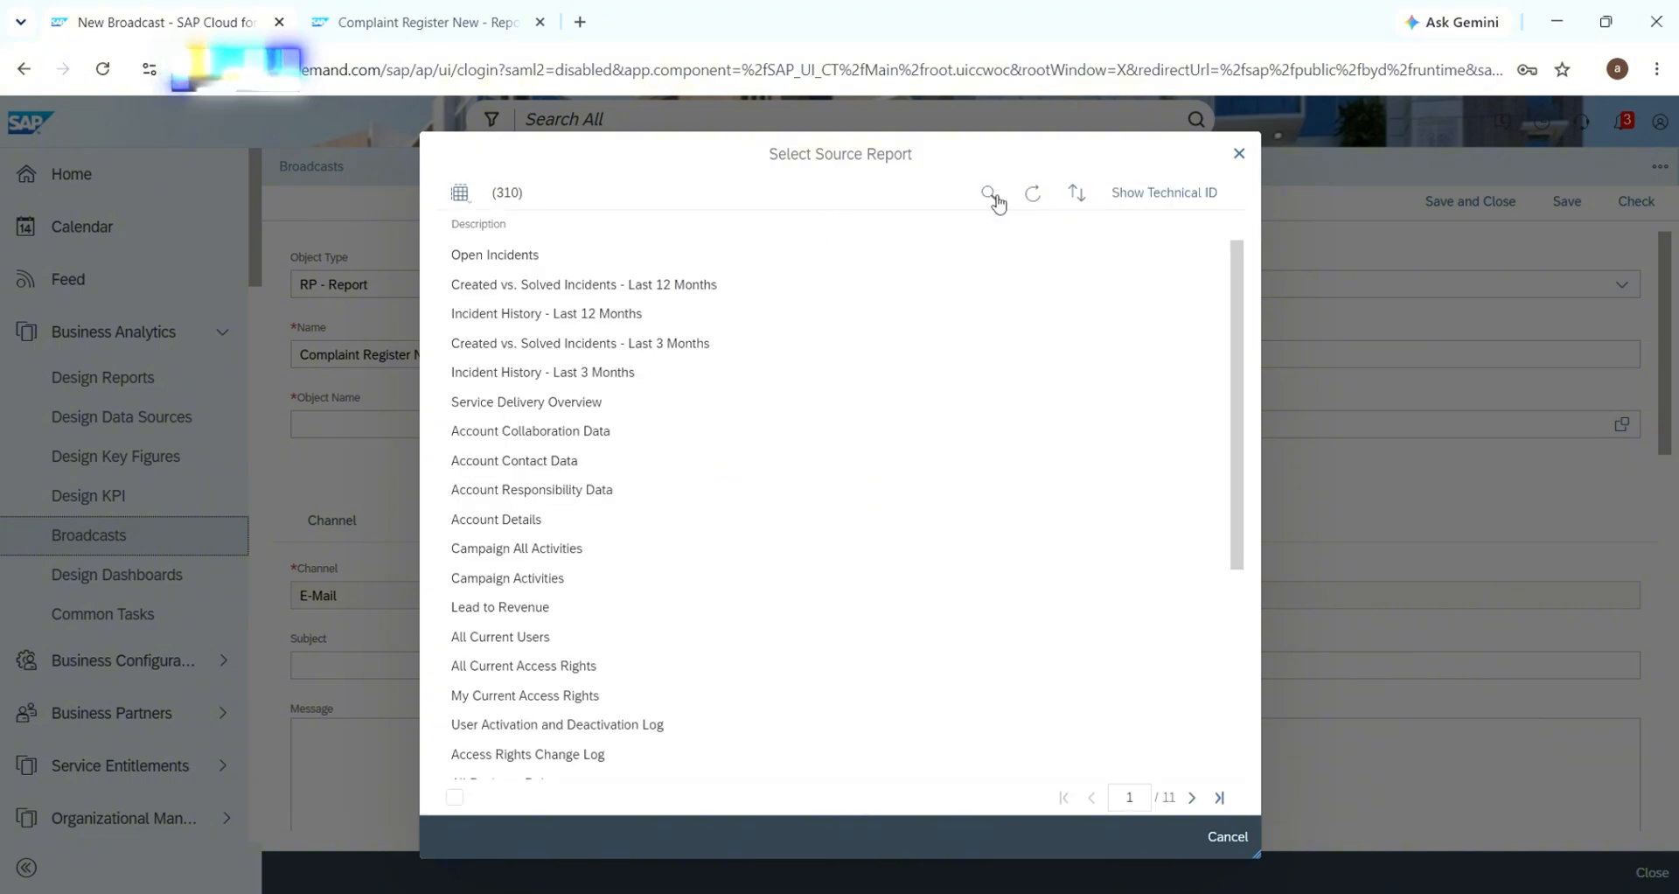
pyautogui.click(865, 181)
pyautogui.write('Complaint Register New')
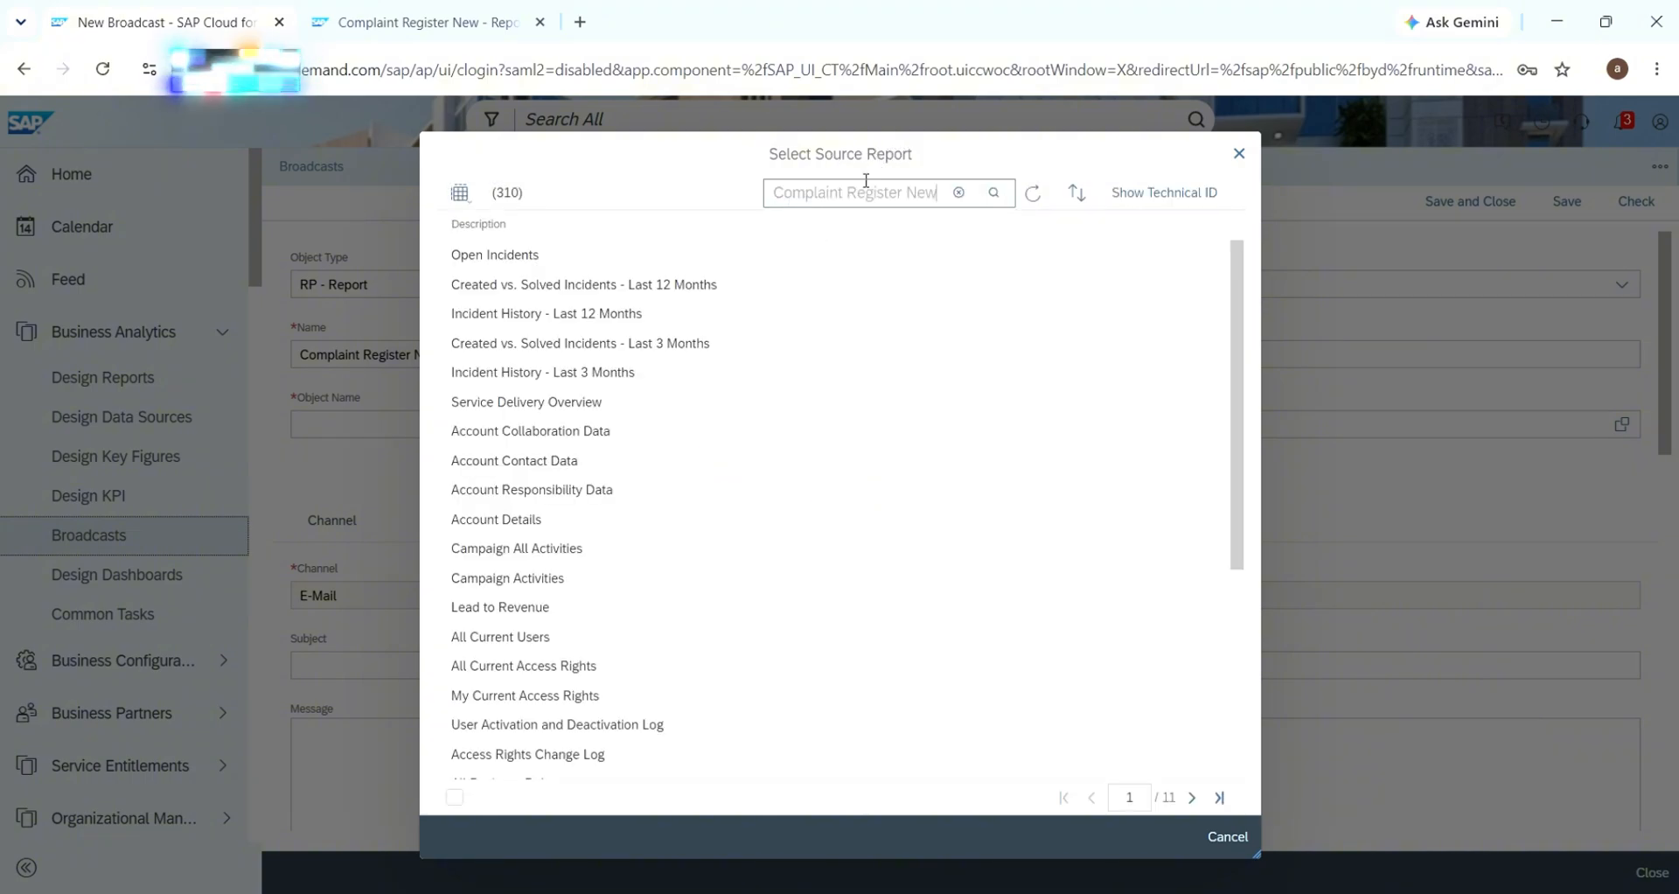
pyautogui.press('Return')
pyautogui.click(600, 259)
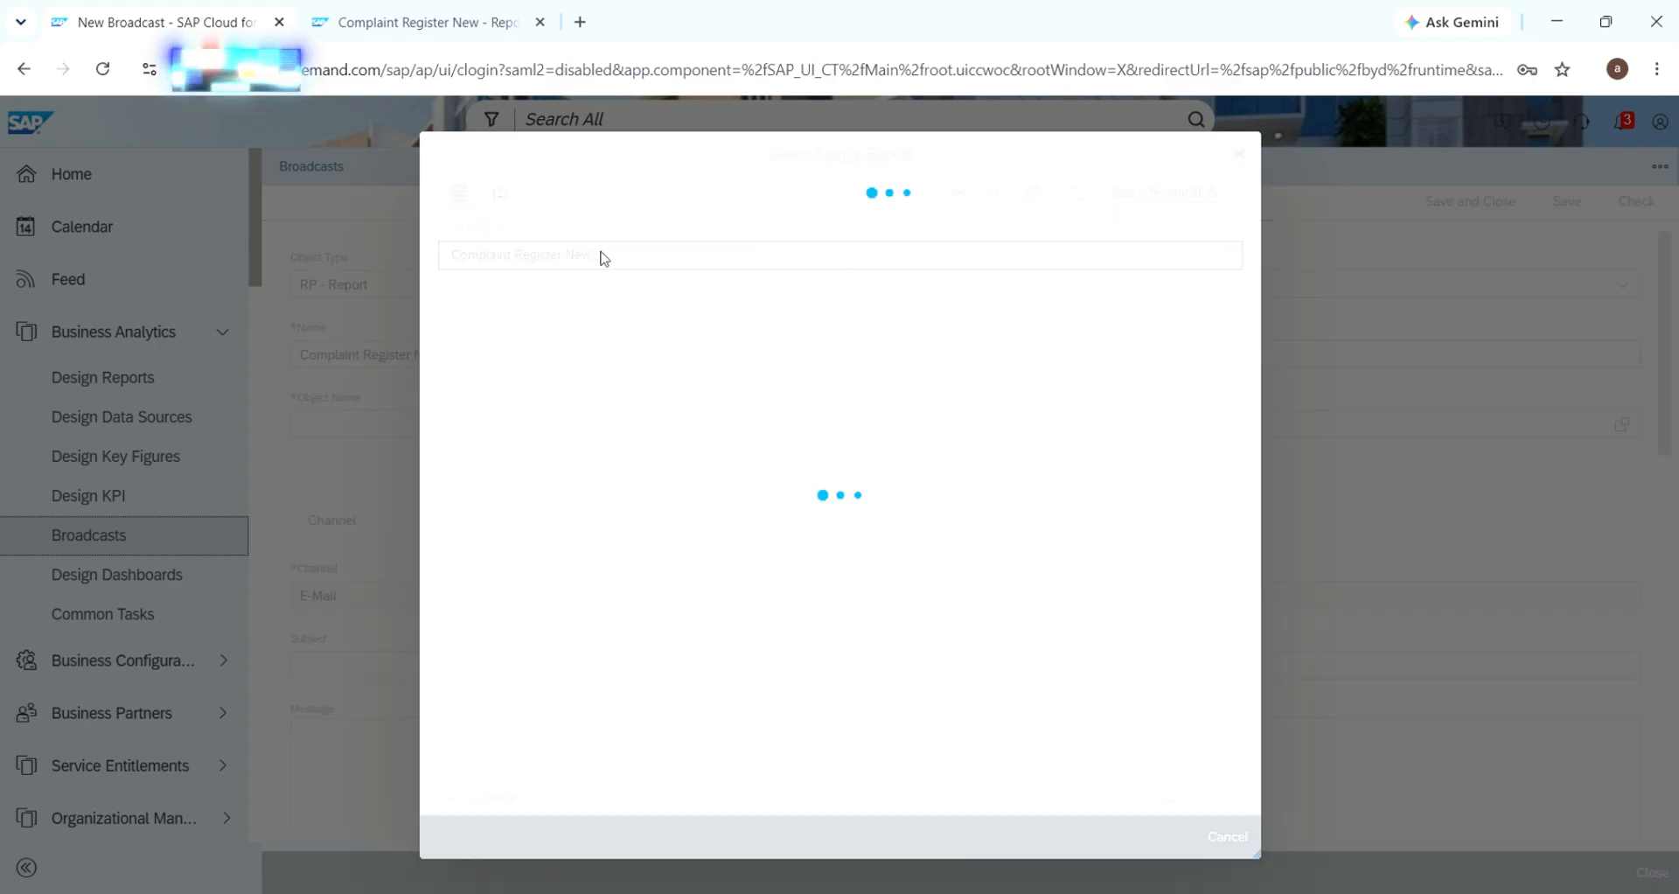
# Enter "Monthly Complaint Registered report" as the subject of the broadcast e-mail
pyautogui.scroll(-2, 543, 542)
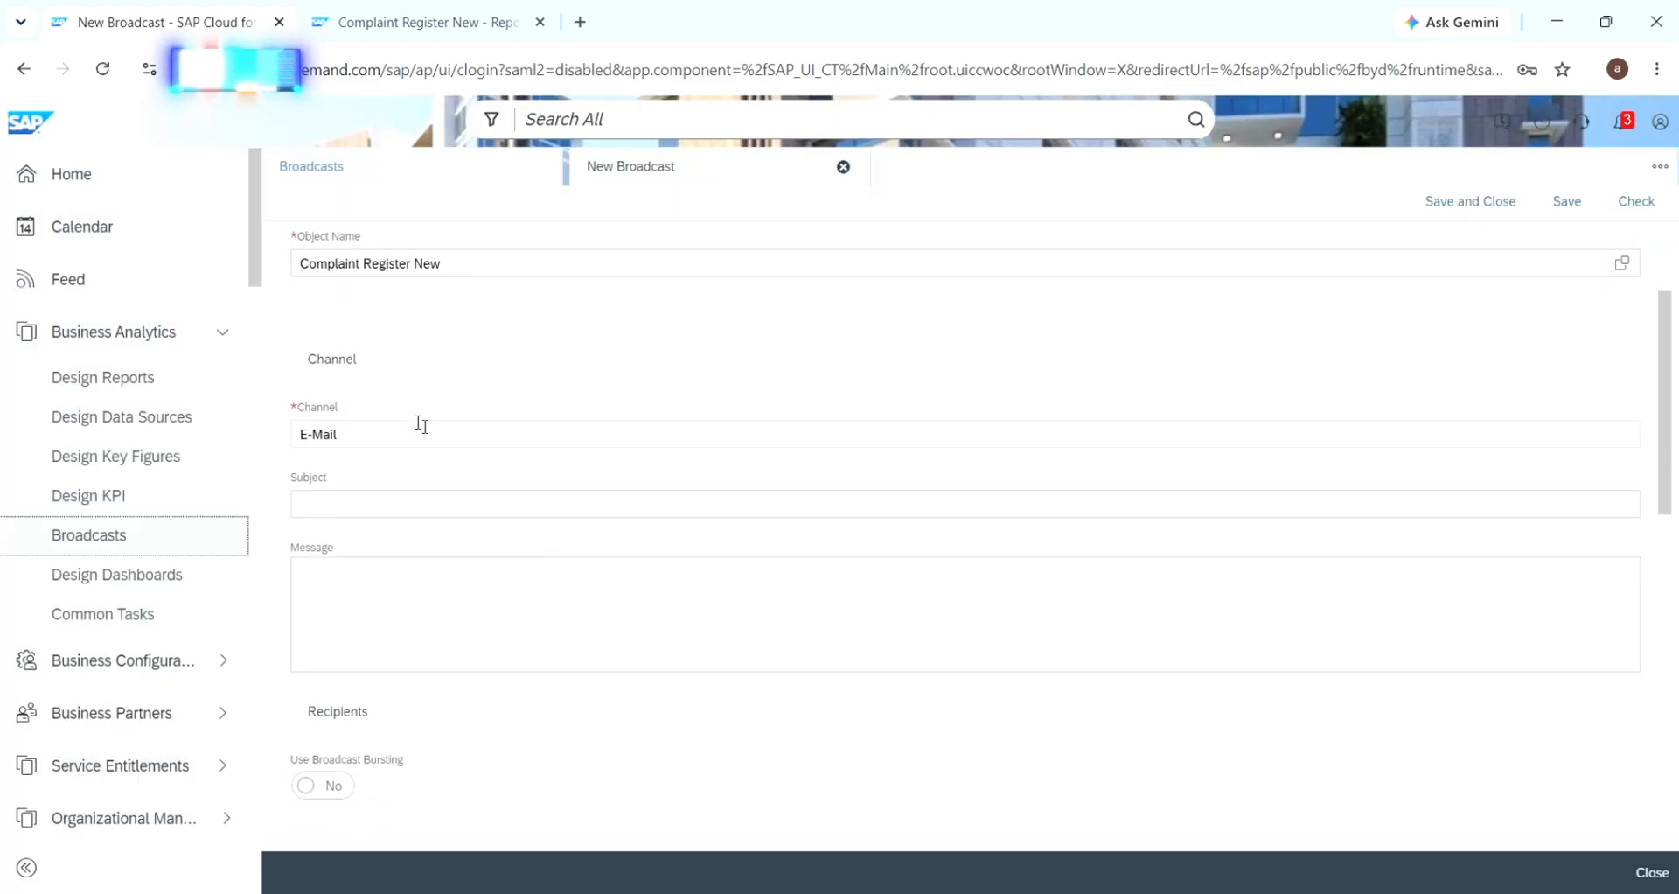
pyautogui.click(371, 428)
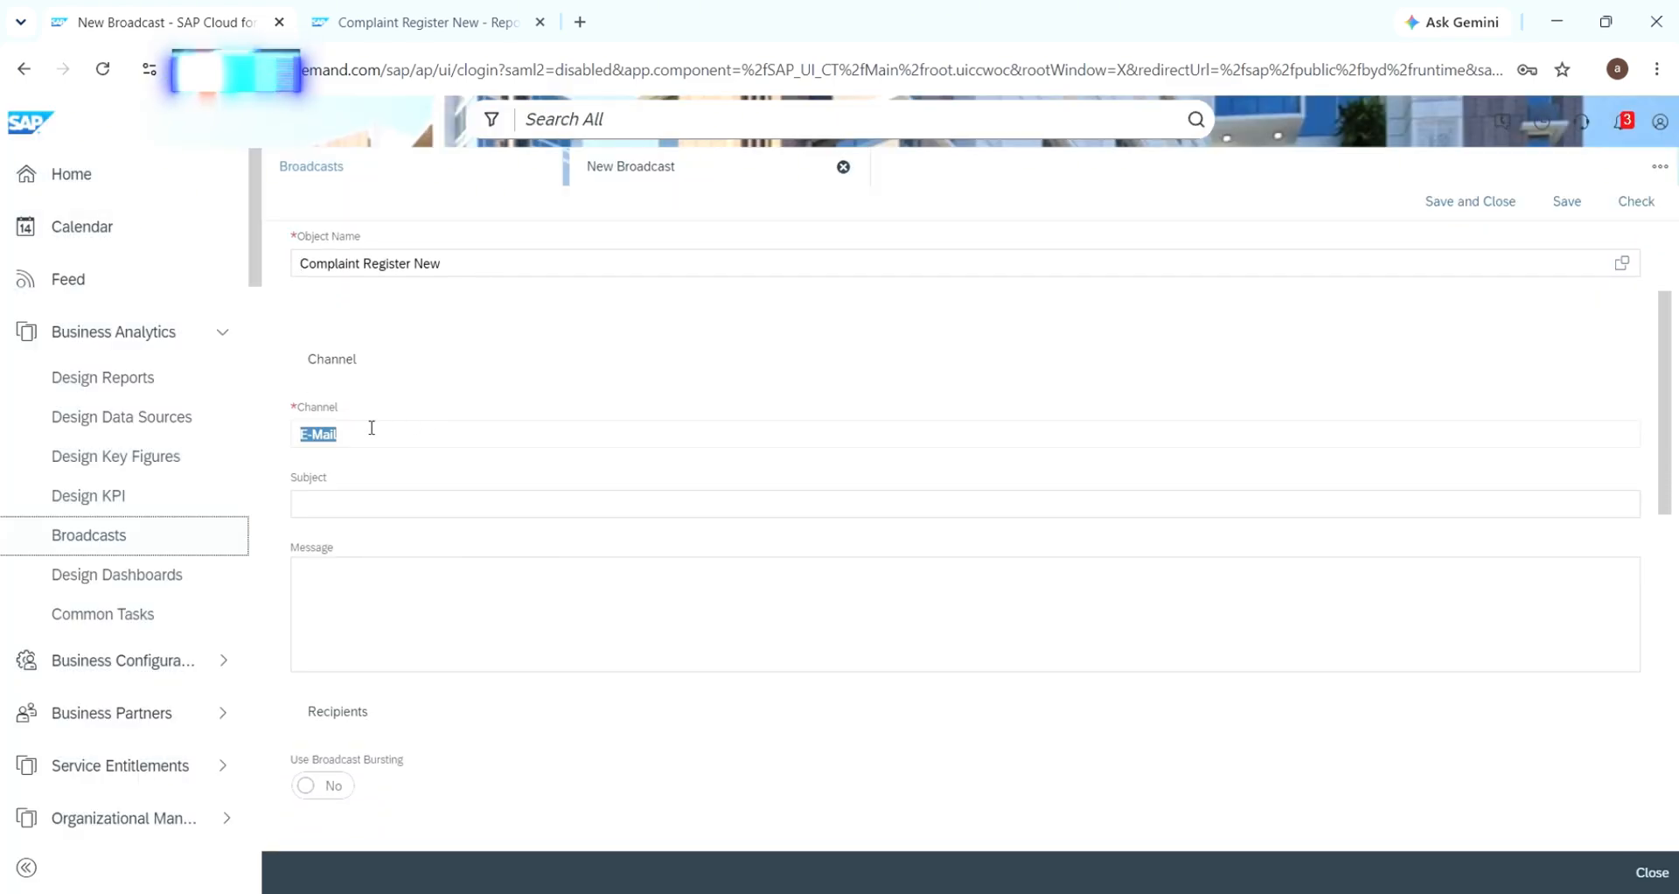
pyautogui.scroll(-1, 384, 441)
pyautogui.click(398, 398)
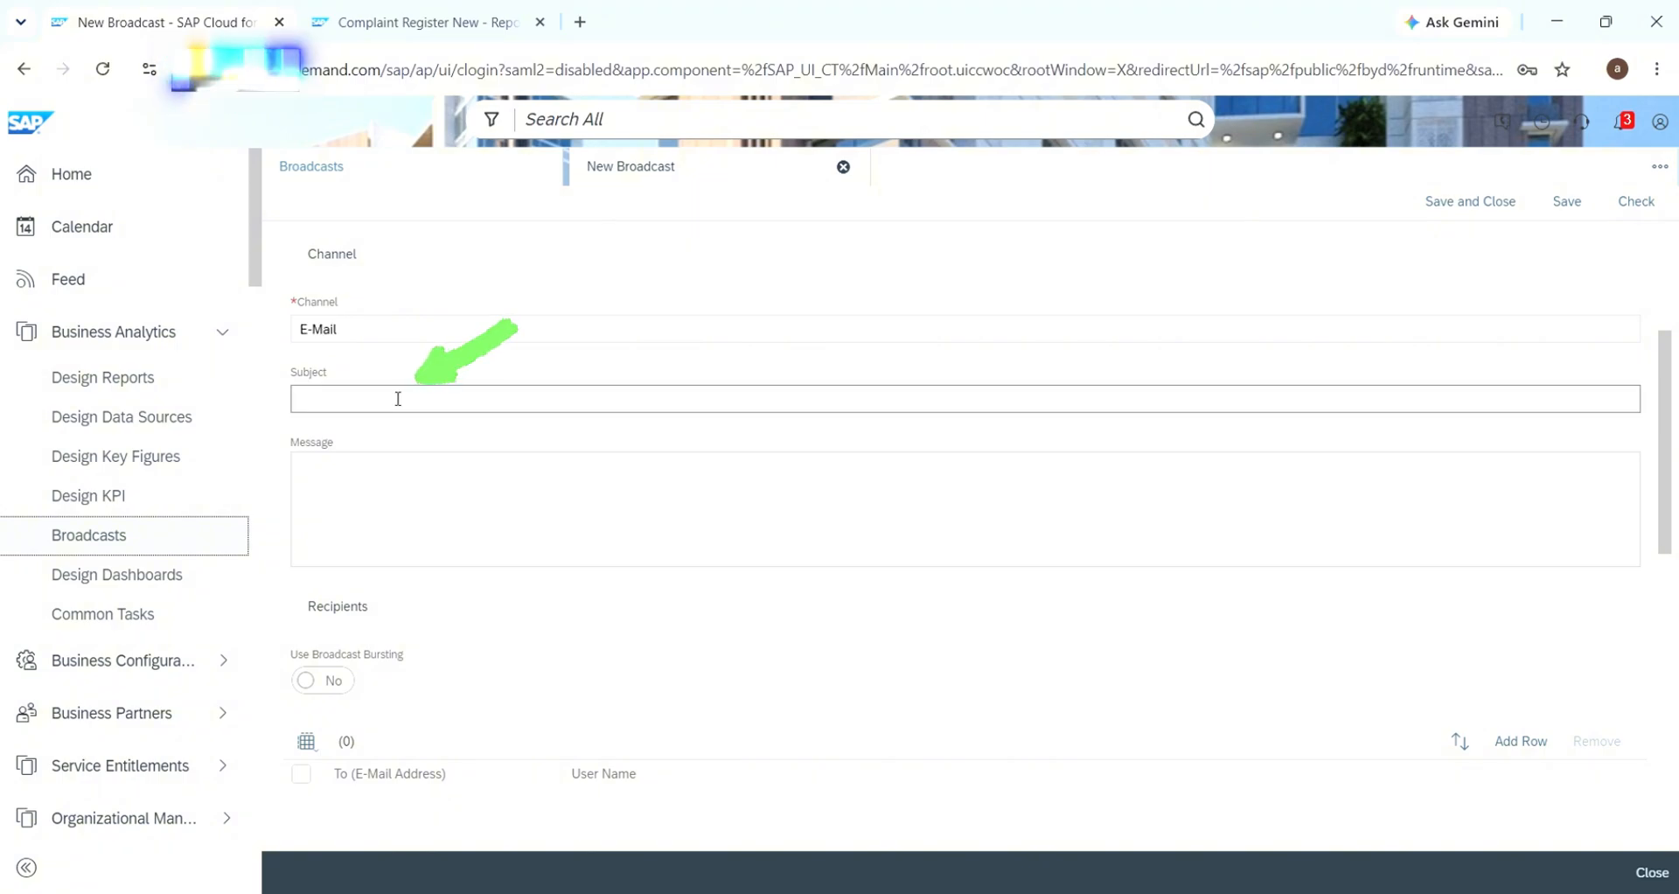
pyautogui.write('M')
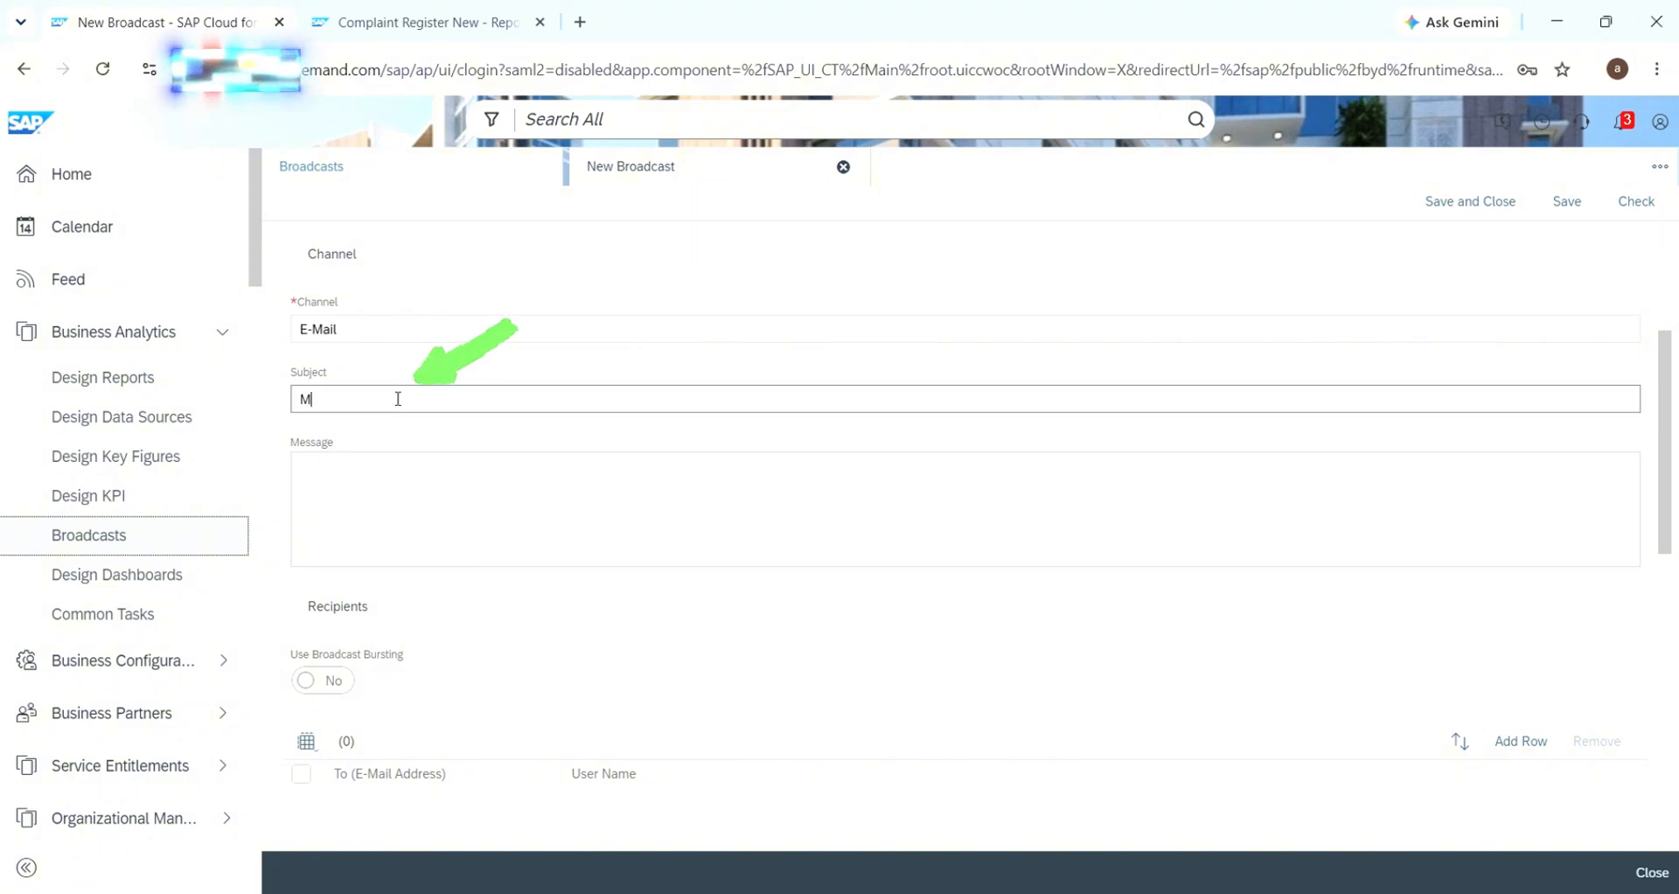
pyautogui.write('onthly')
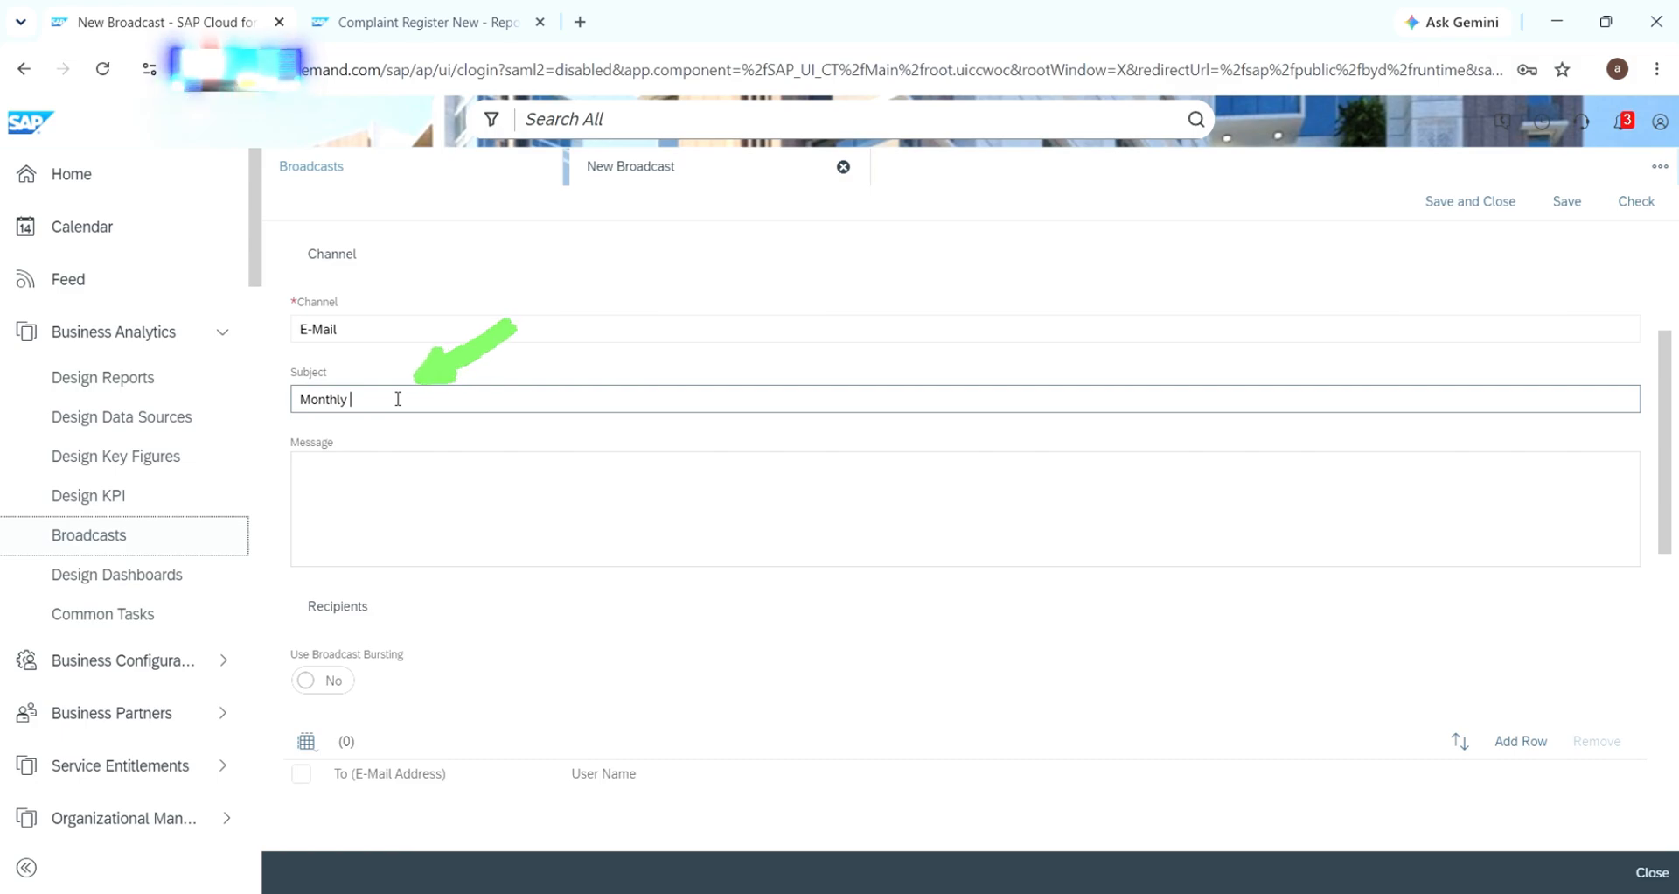
pyautogui.write('Complaint Register New')
pyautogui.press('BackSpace')
pyautogui.press('BackSpace')
pyautogui.press('BackSpace')
pyautogui.press('BackSpace')
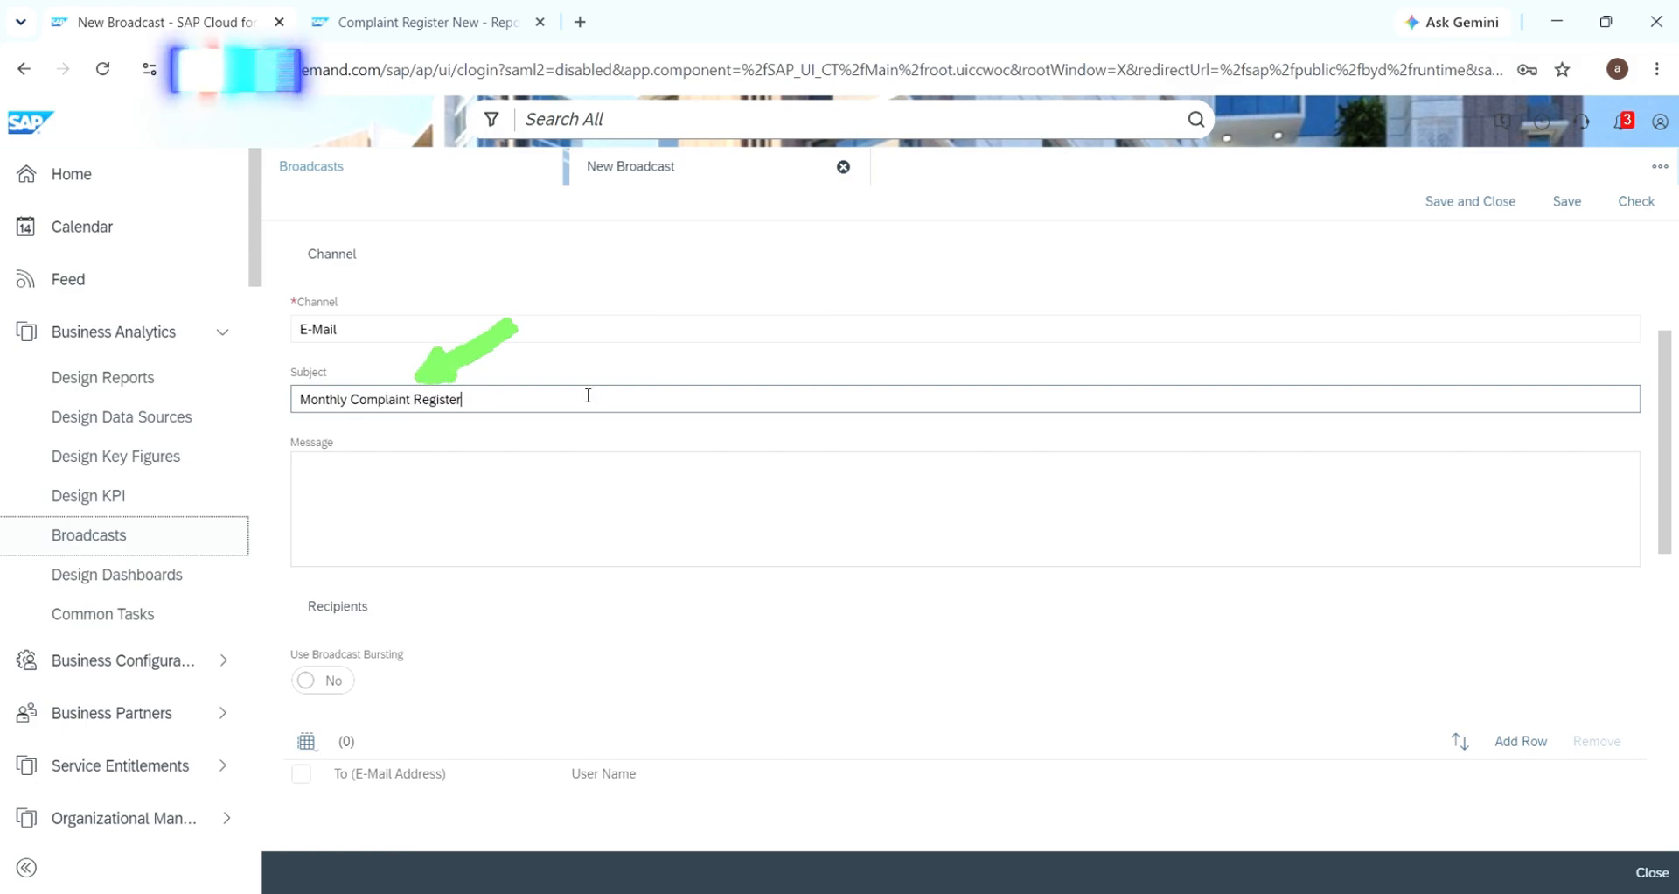
pyautogui.write('ed report')
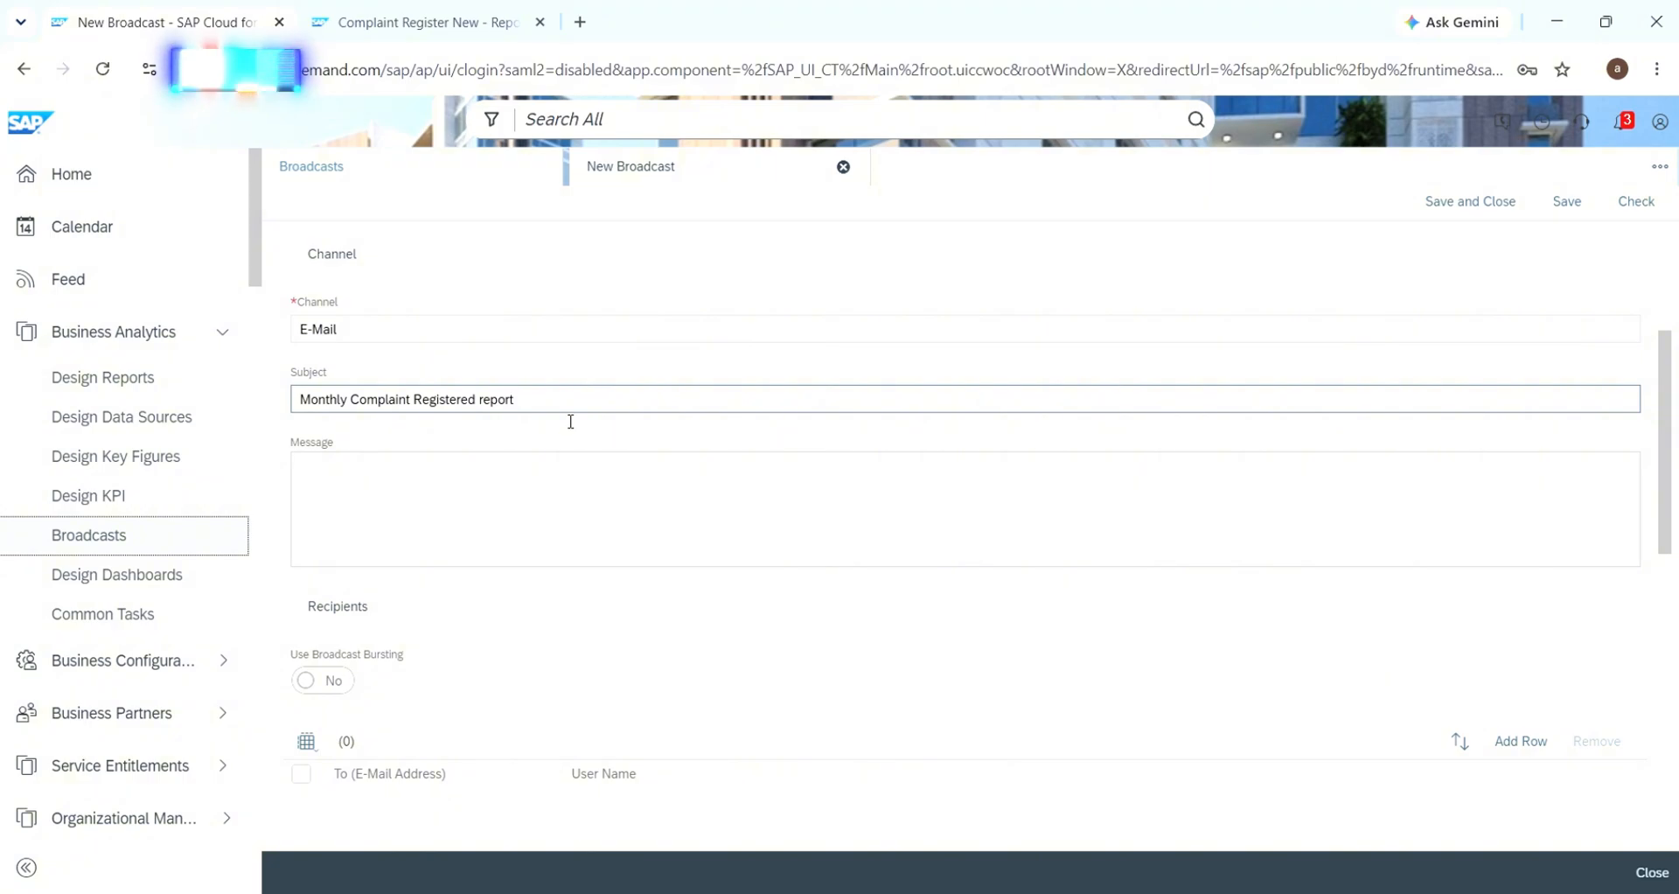
# Begin the broadcast message with the greeting "Hi Team," and, after a blank line, a sentence starting "This is"
pyautogui.click(412, 494)
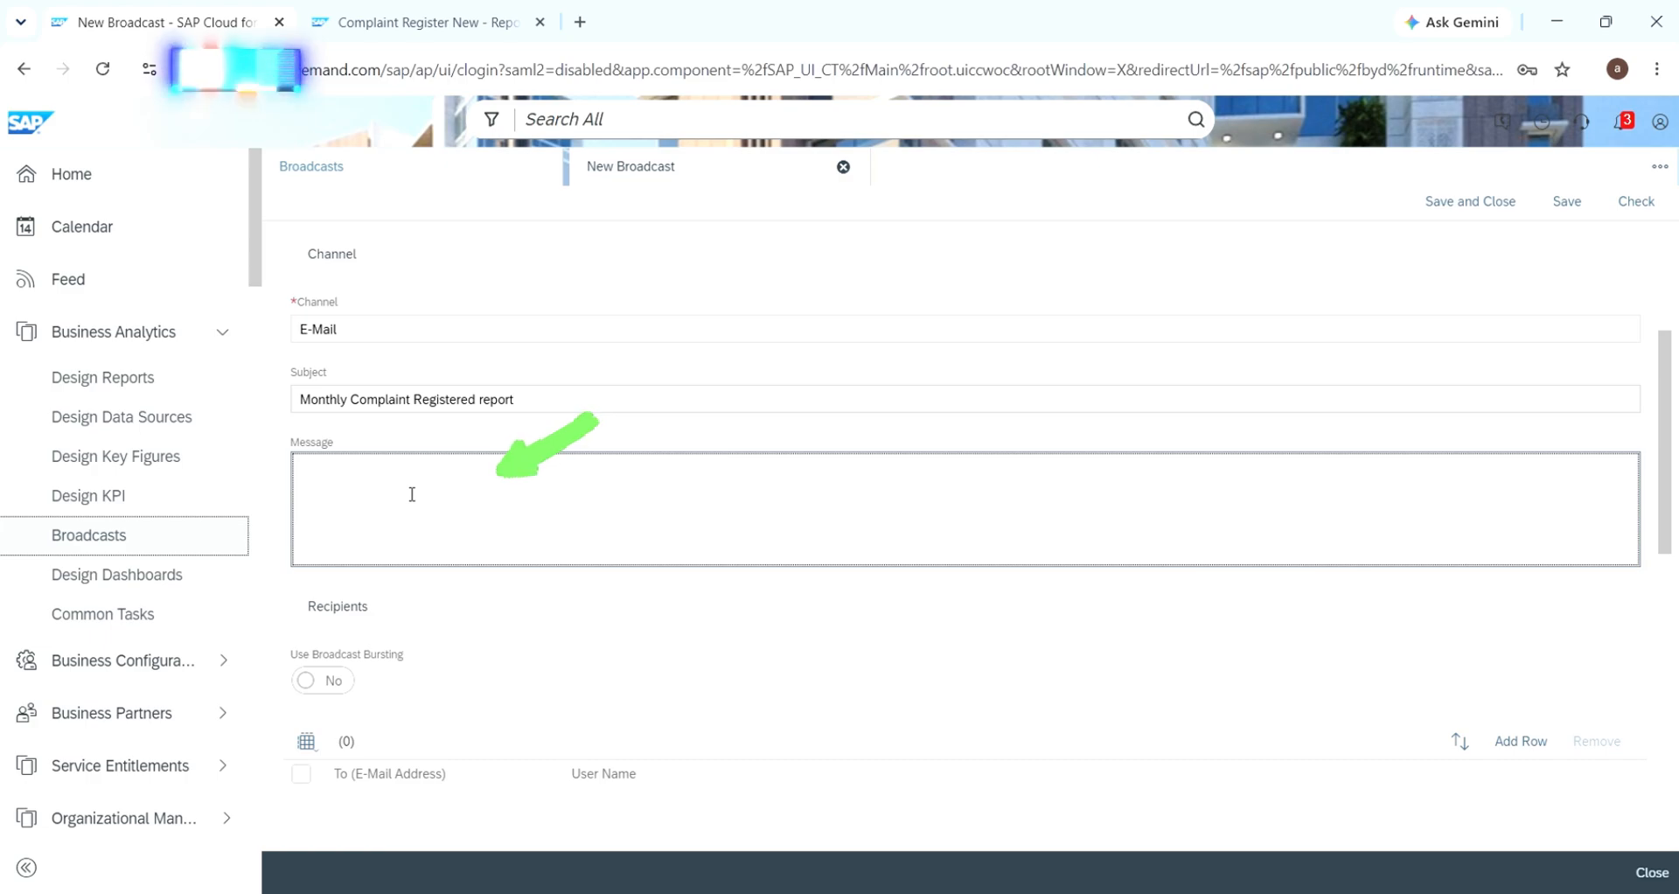
pyautogui.write('Hi')
pyautogui.write(' TRe')
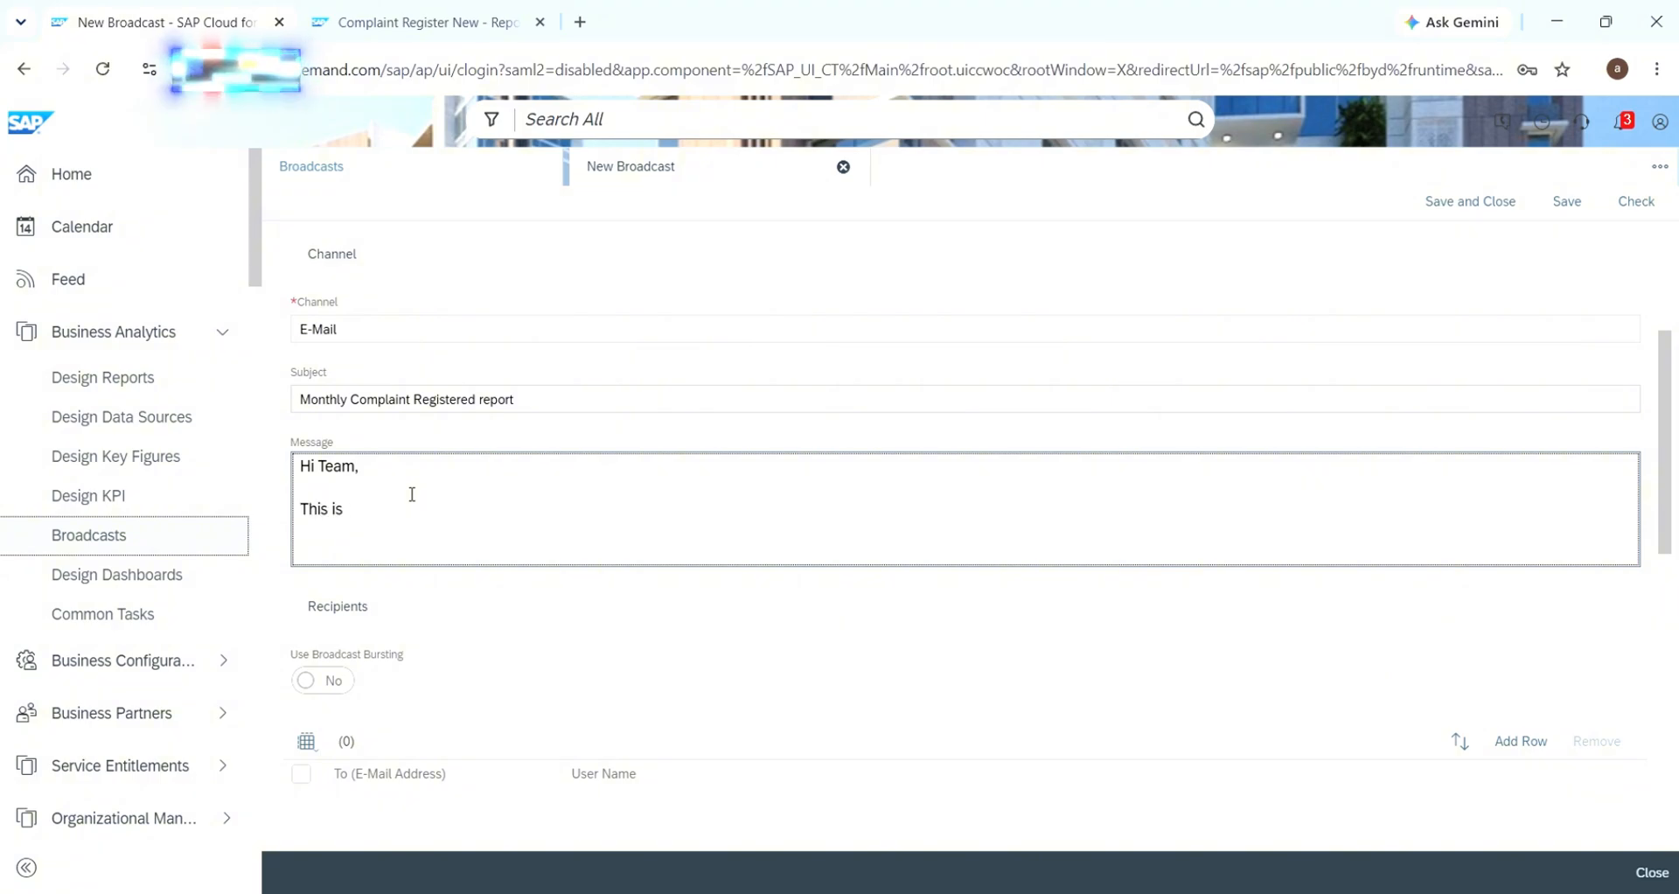
pyautogui.write('month')
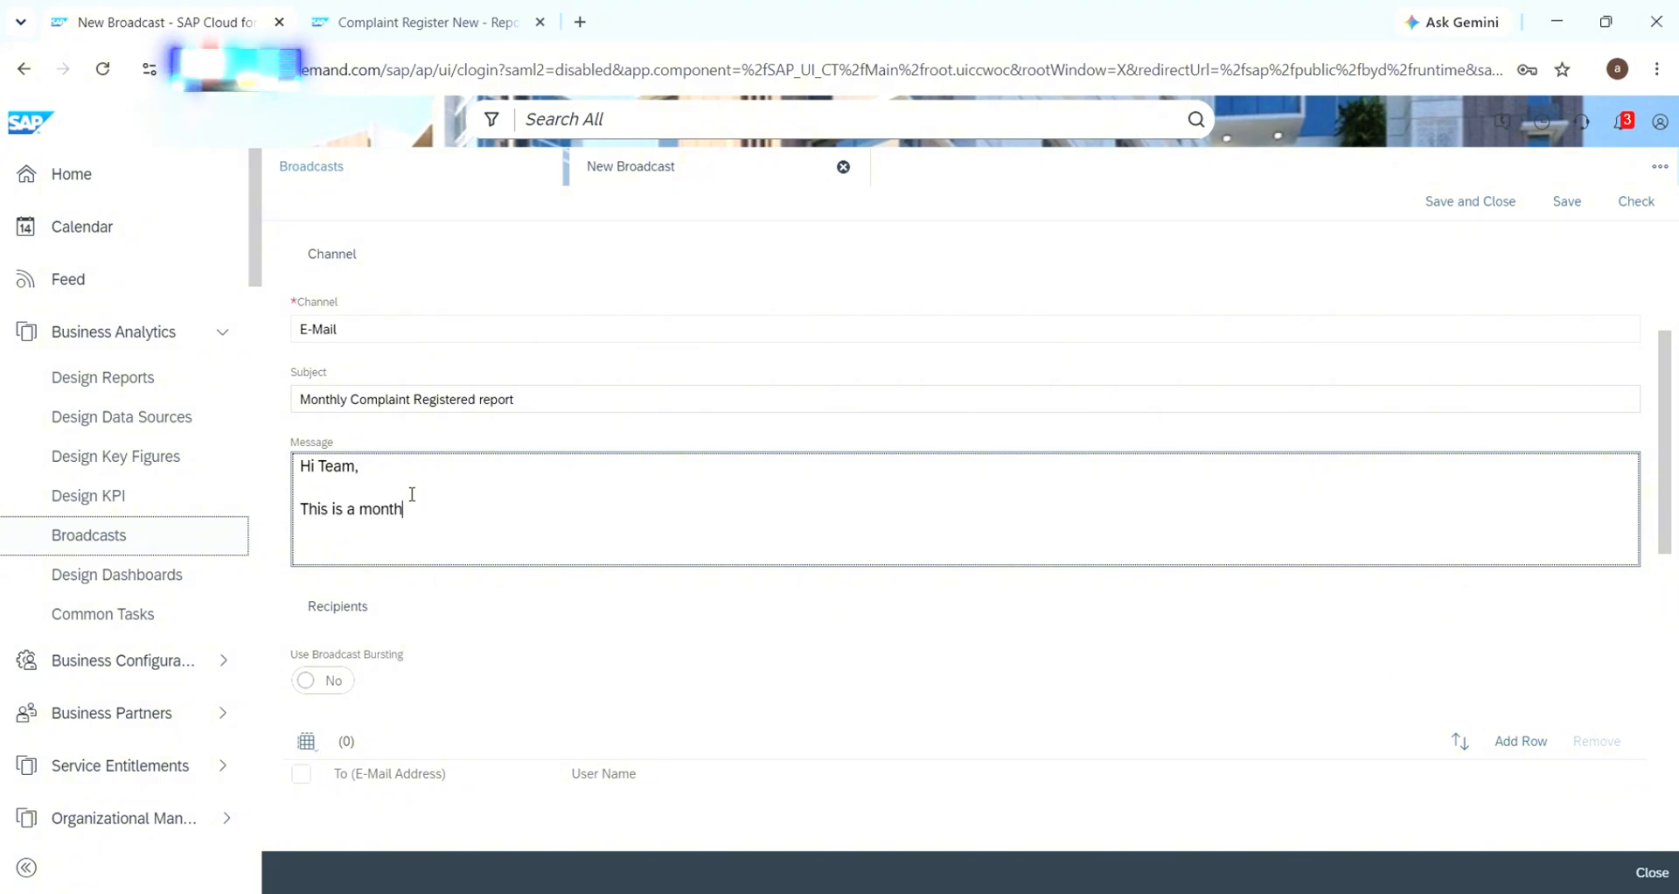
# Copy "Complaint Registered report" from the subject and insert it directly after "This is" in the message, replacing the unfinished words
pyautogui.moveTo(350, 400); pyautogui.dragTo(516, 400)
pyautogui.hotkey('ctrl', 'c')
pyautogui.click(457, 514)
pyautogui.press('BackSpace')
pyautogui.press('BackSpace')
pyautogui.press('BackSpace')
pyautogui.press('BackSpace')
pyautogui.press('BackSpace')
pyautogui.press('BackSpace')
pyautogui.press('BackSpace')
pyautogui.hotkey('ctrl', 'v')
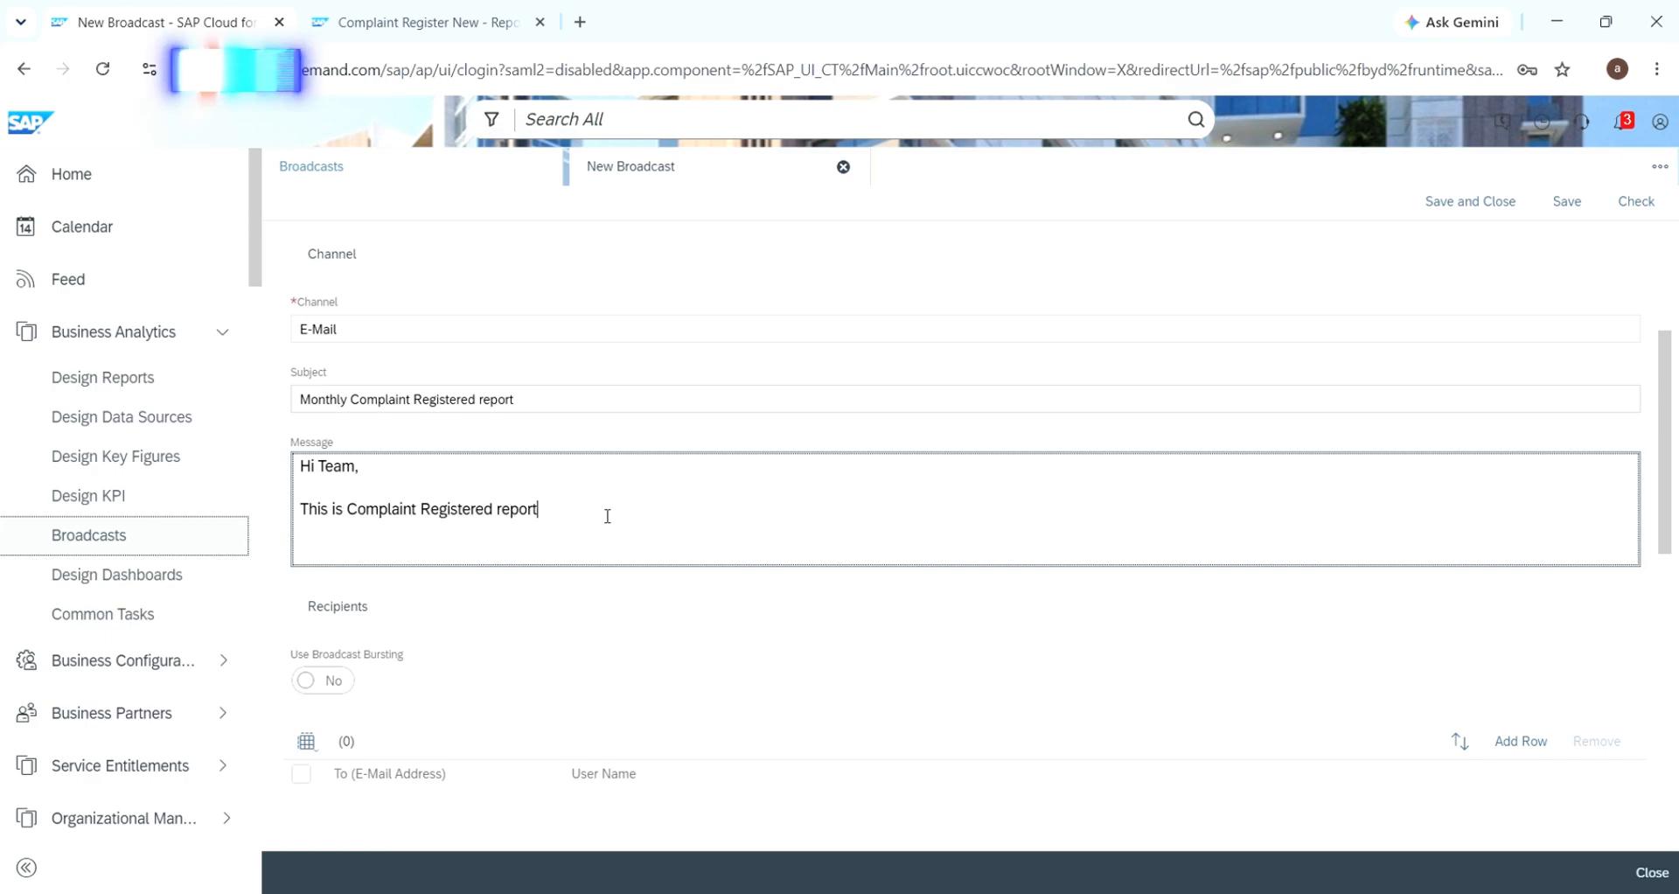
# Insert "monthly" before "report" in the message and end the sentence with a period
pyautogui.press('Left')
pyautogui.press('Left')
pyautogui.press('Left')
pyautogui.press('Left')
pyautogui.press('Left')
pyautogui.press('Left')
pyautogui.write('monthly')
pyautogui.press('End')
pyautogui.write('. ')
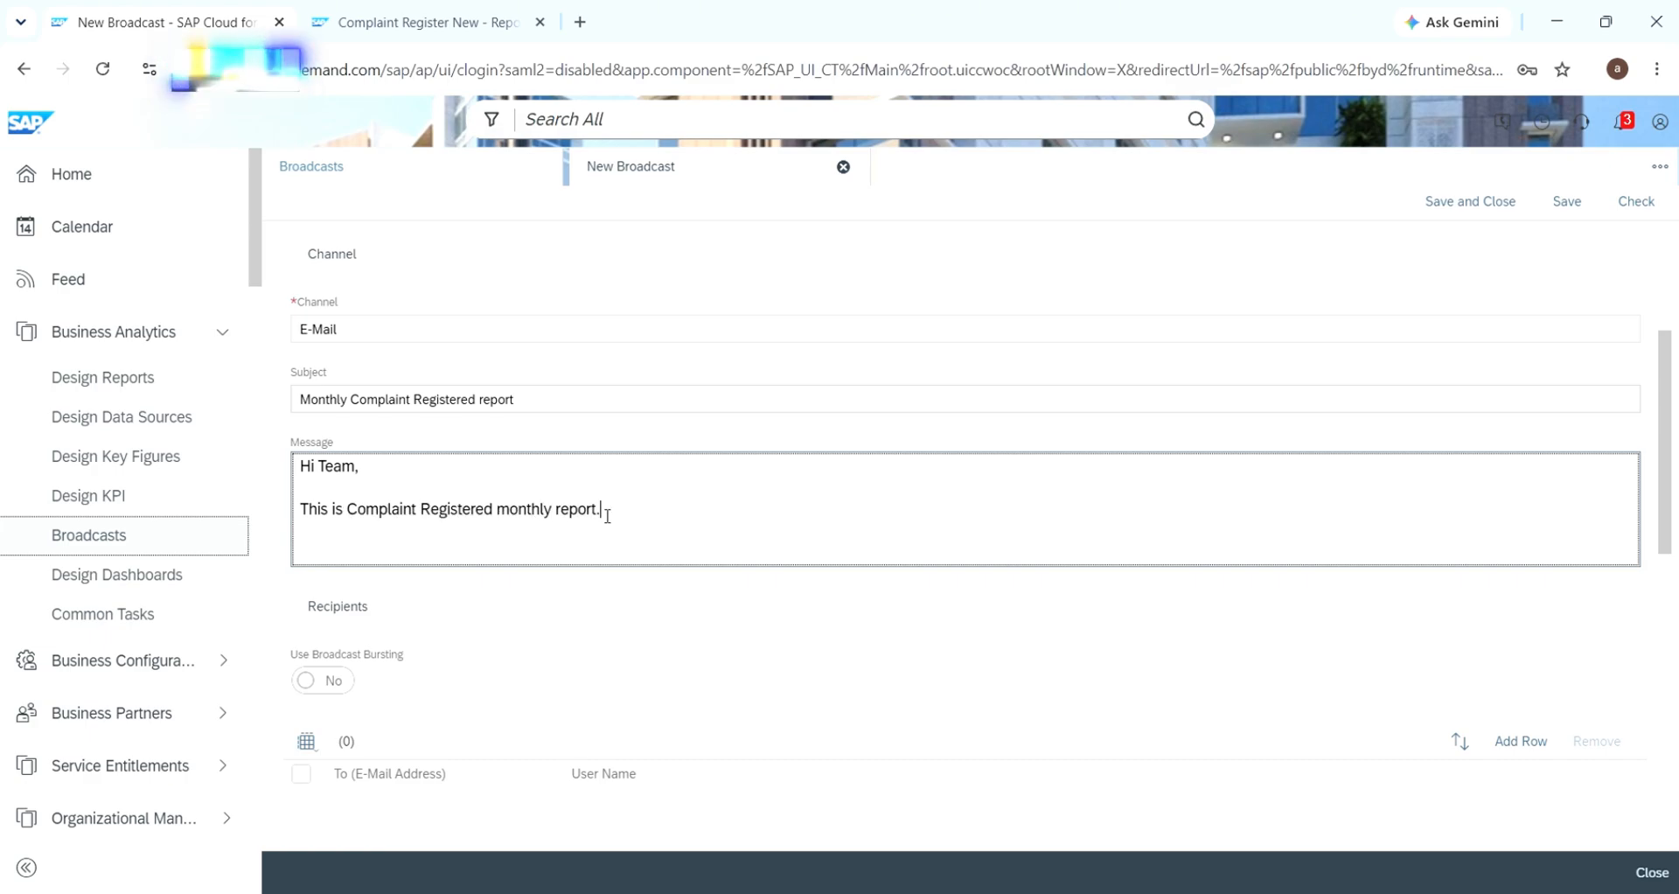
# Complete the message with "Please plan accordingly." and, a few lines below, the sign-off "Regards," and "C4C"
pyautogui.write('Please plan accordin')
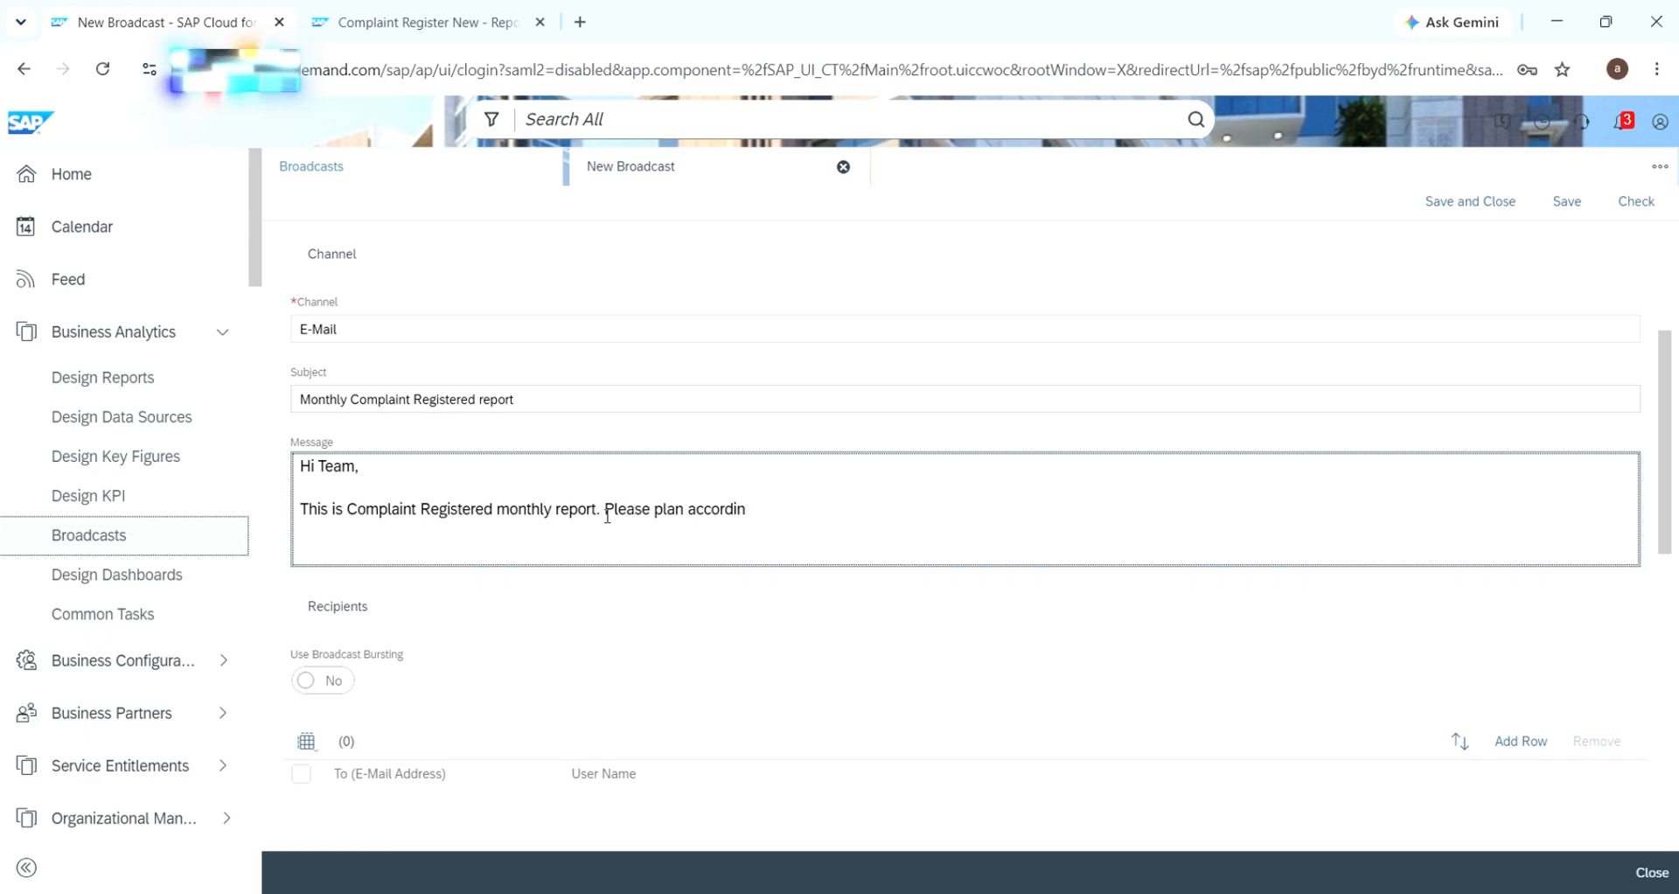
pyautogui.write('gly.')
pyautogui.press('Return')
pyautogui.press('Return')
pyautogui.press('Return')
pyautogui.press('Return')
pyautogui.write('Regards,')
pyautogui.press('Return')
pyautogui.write('CAC')
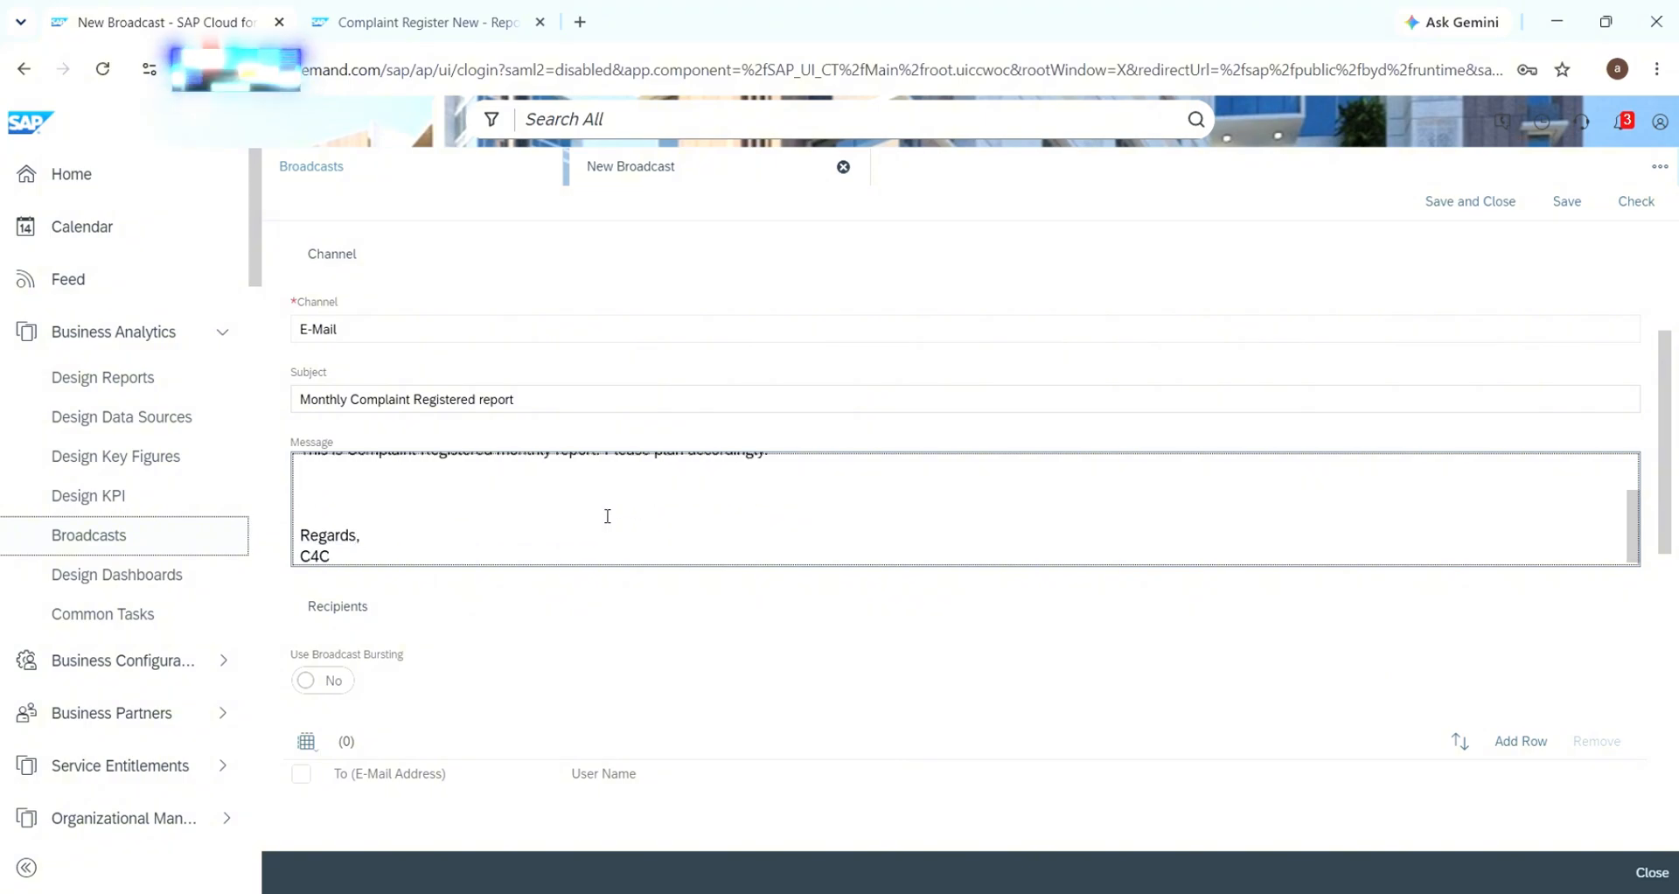
pyautogui.scroll(2, 645, 513)
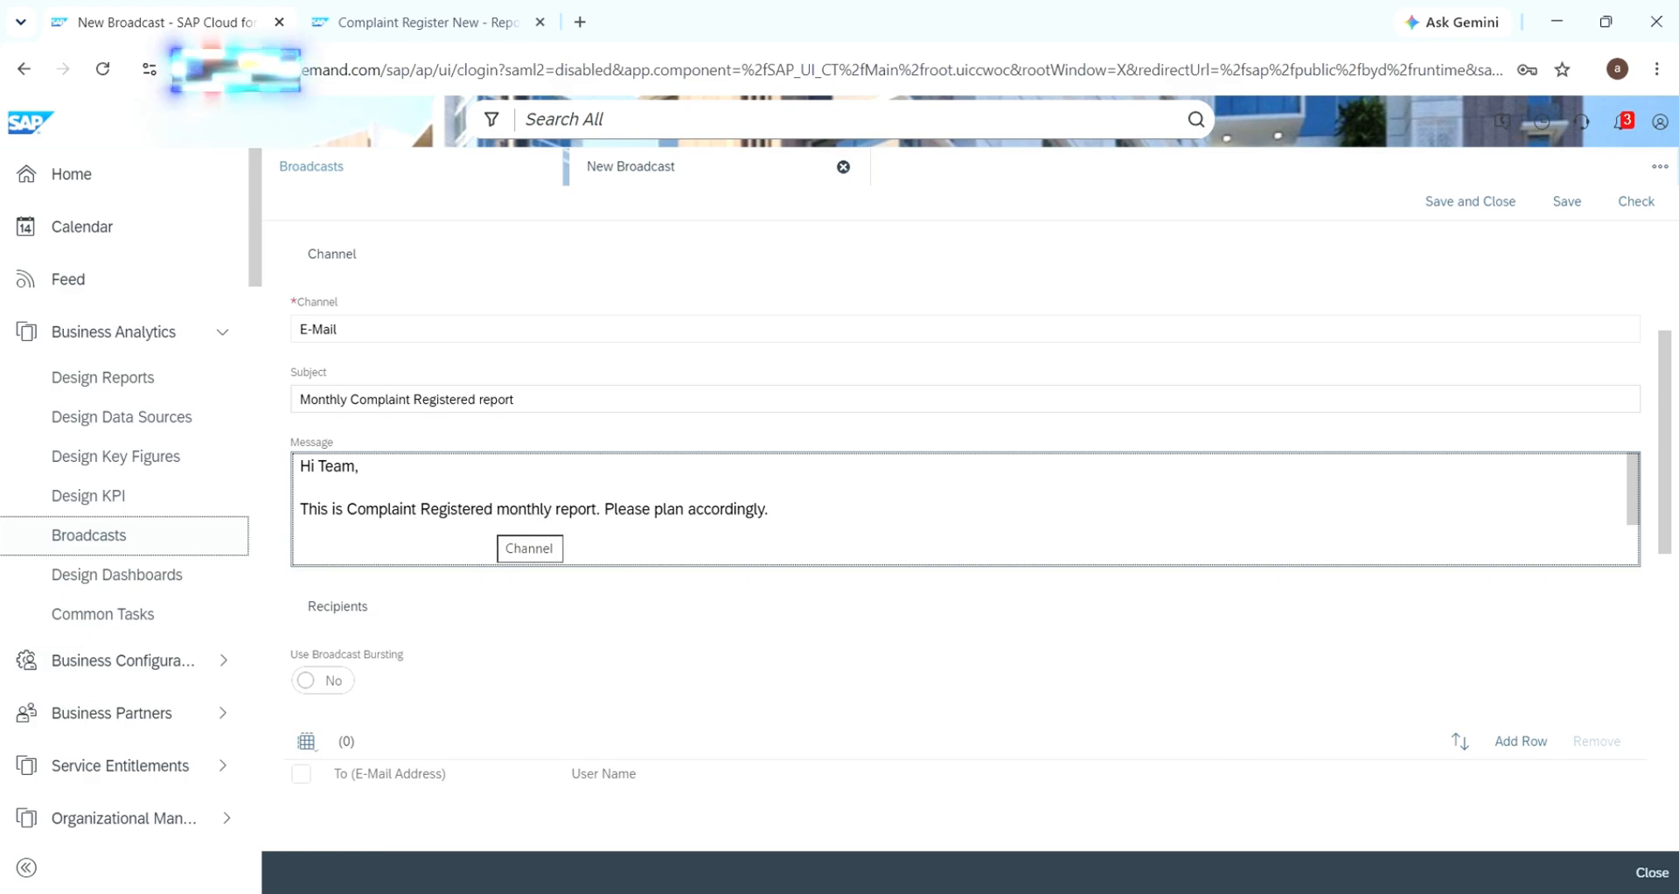
pyautogui.click(444, 390)
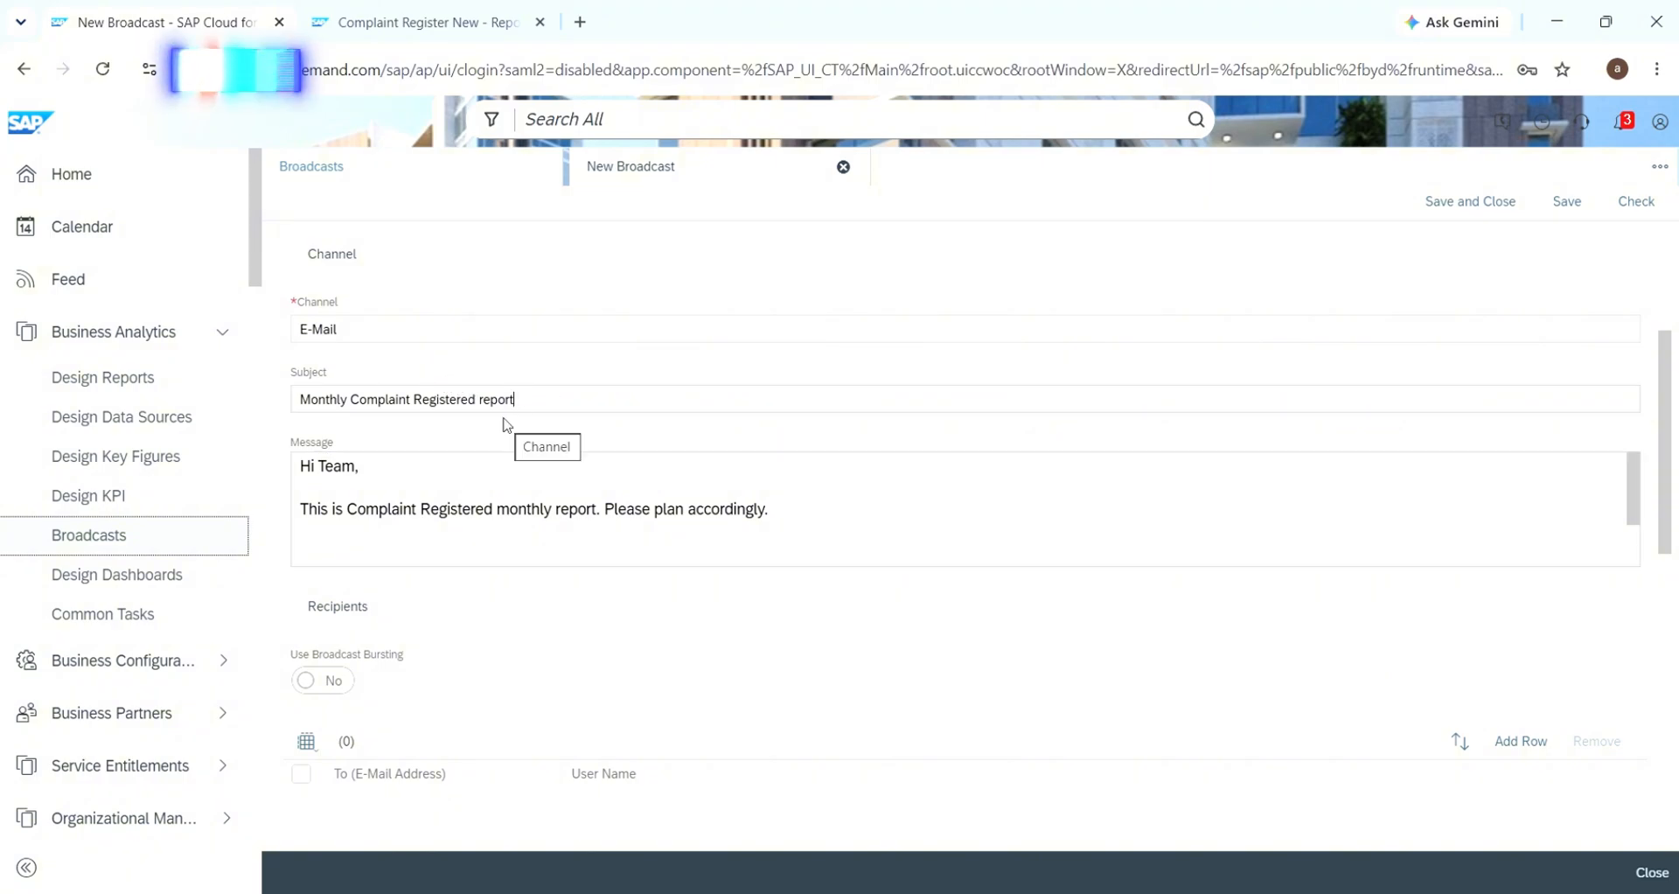
# Add a recipient row, pick the InfraBeat Admin entry as its e-mail address, and widen the address column
pyautogui.scroll(-5, 542, 468)
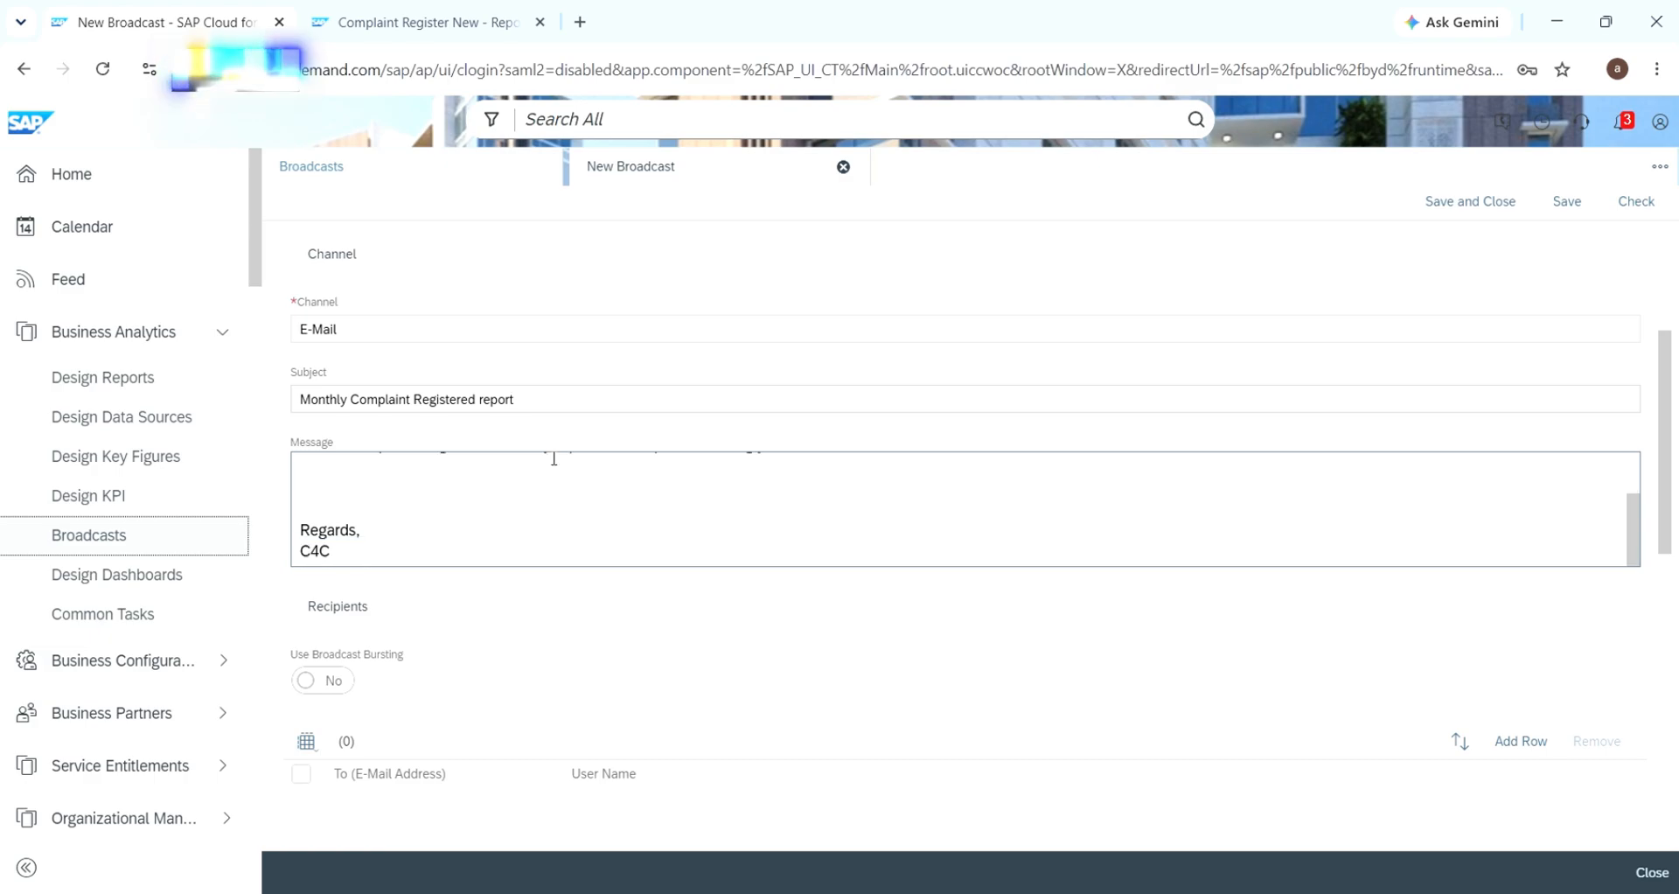
pyautogui.scroll(-3, 397, 507)
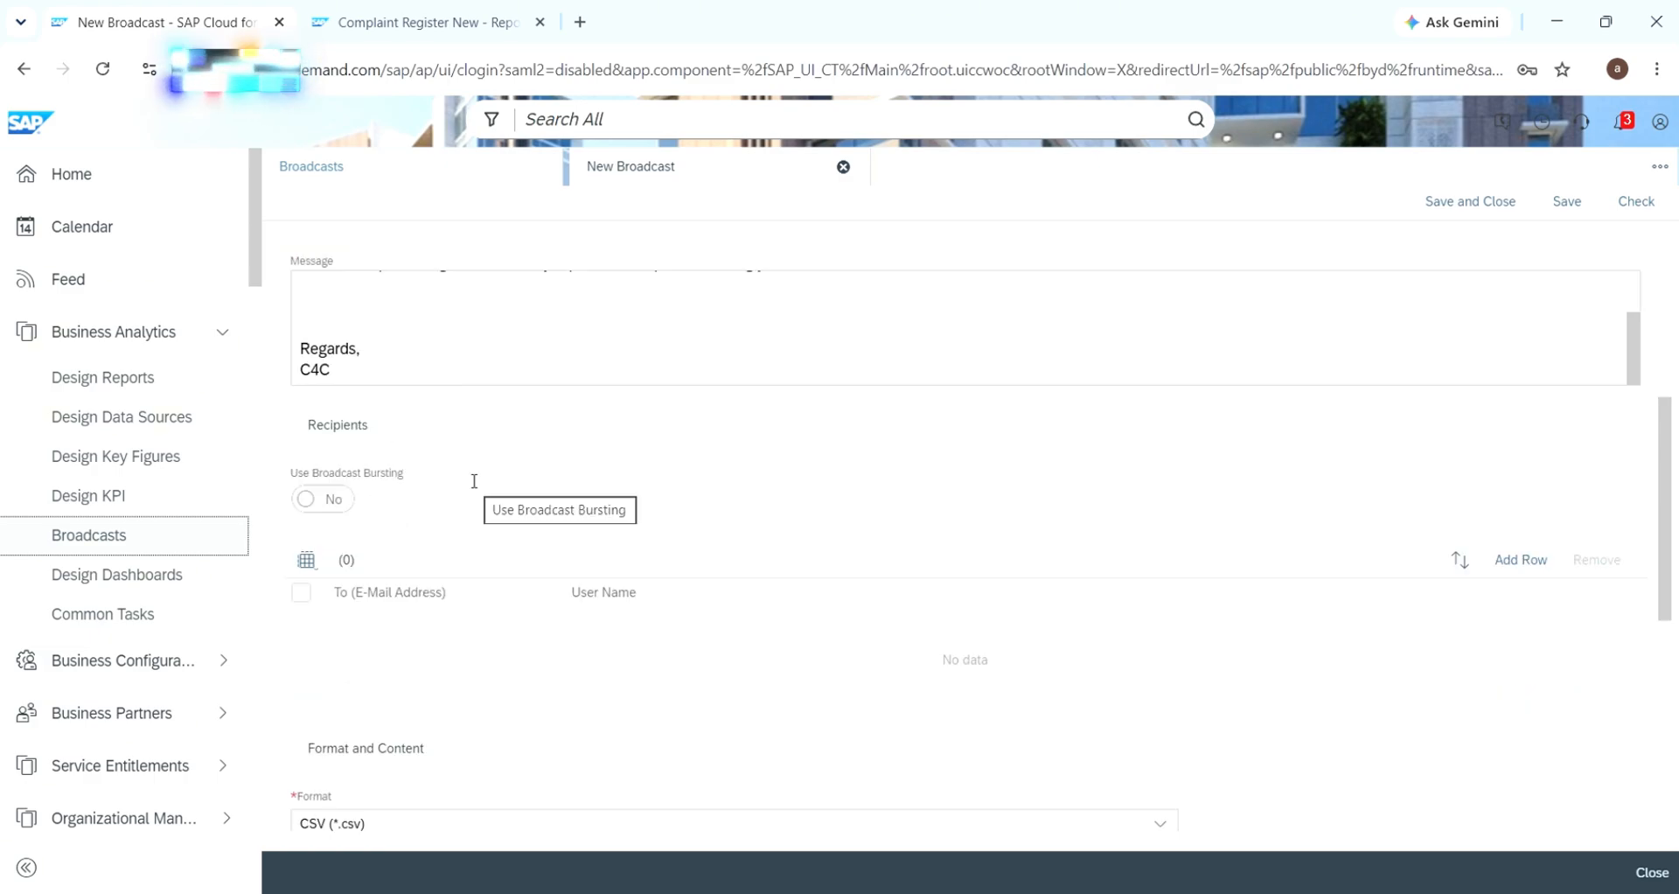
pyautogui.scroll(-3, 456, 546)
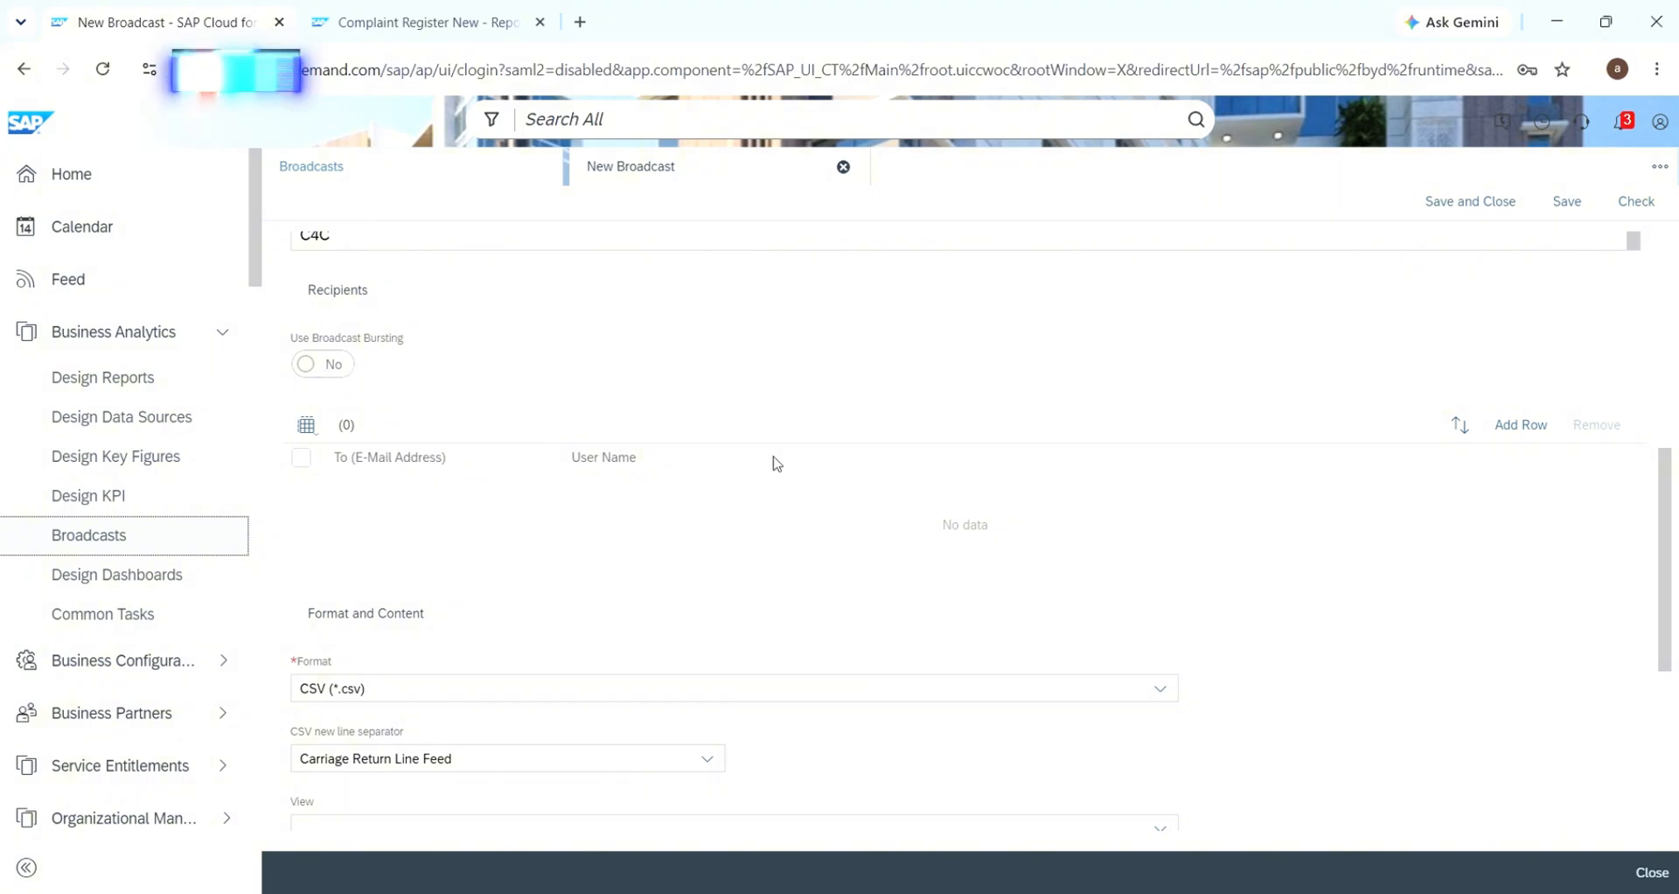
pyautogui.click(1516, 434)
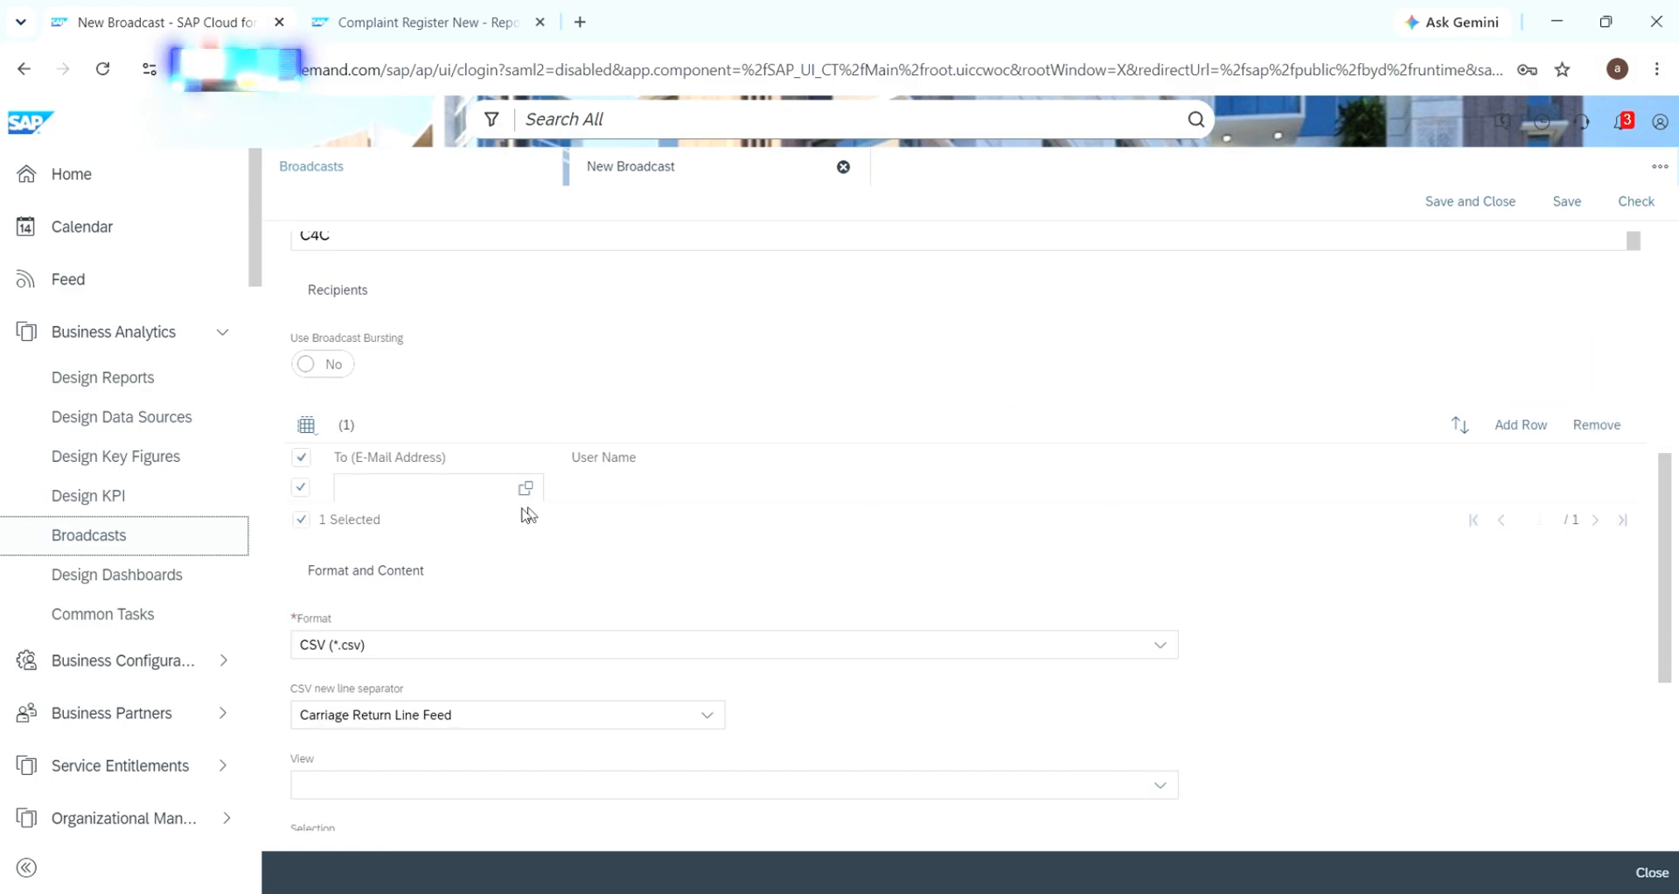
pyautogui.click(523, 492)
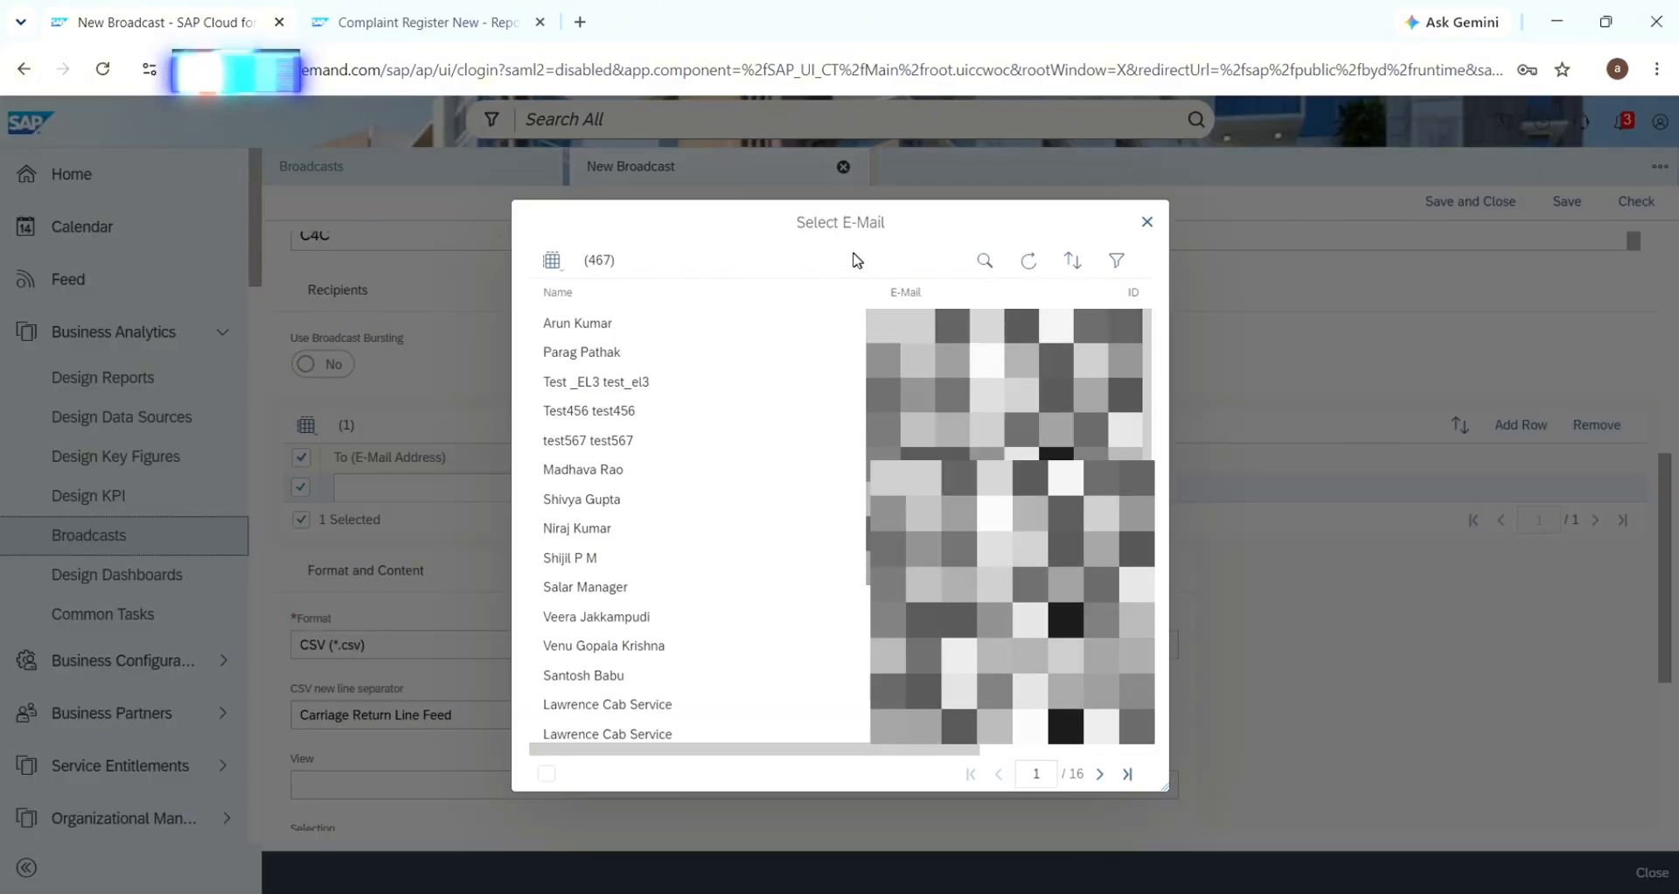
pyautogui.click(985, 259)
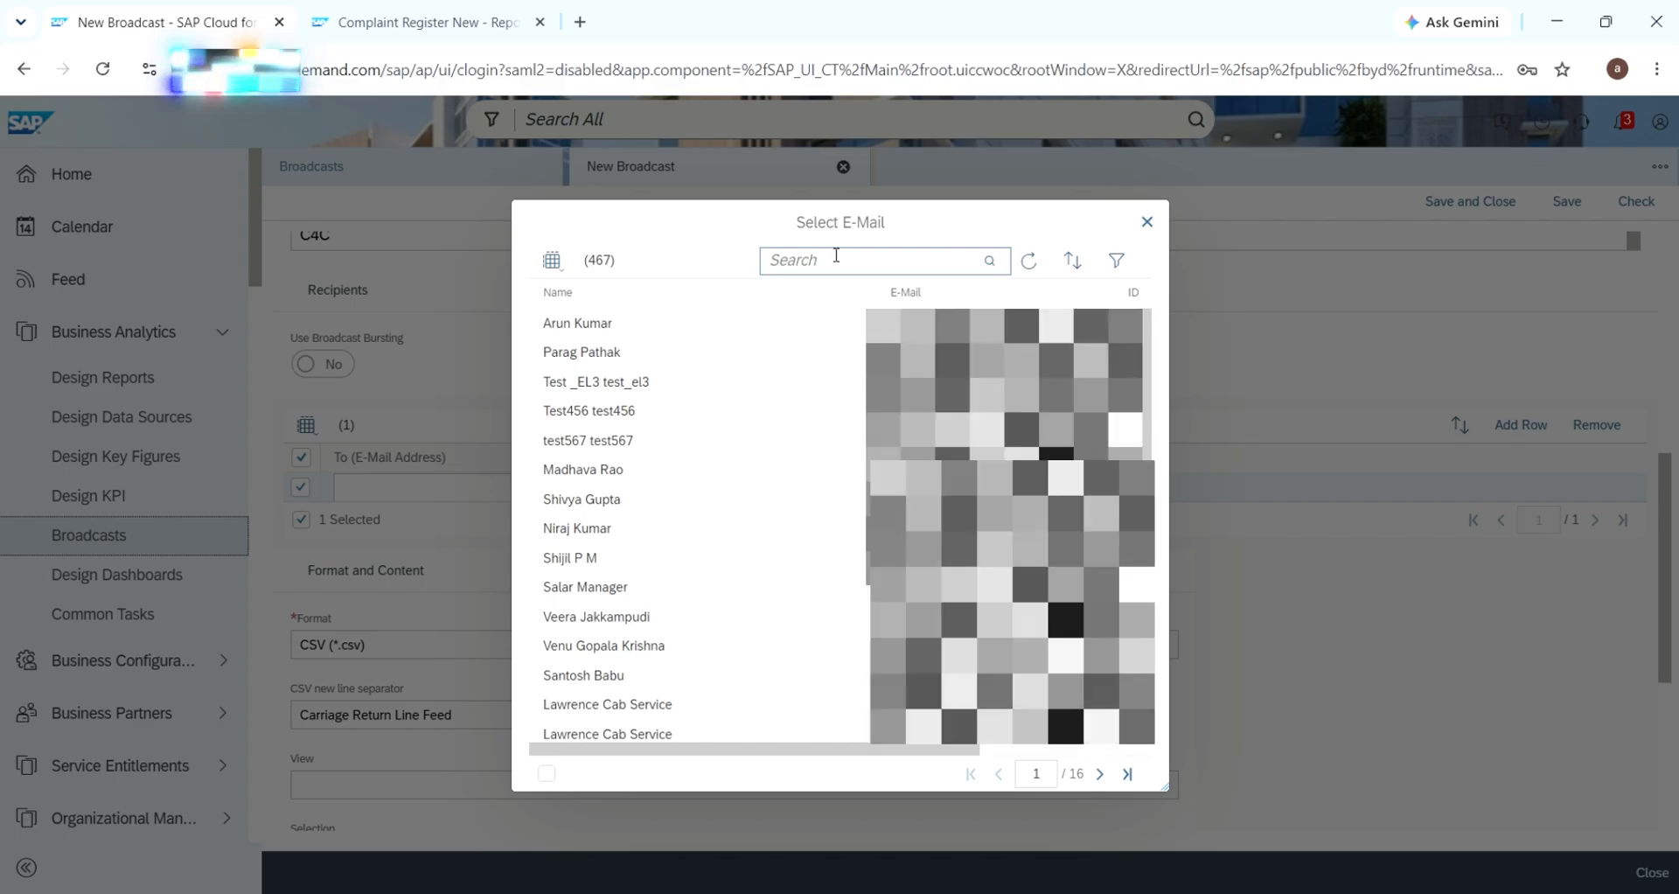
pyautogui.scroll(-5, 723, 589)
pyautogui.click(723, 589)
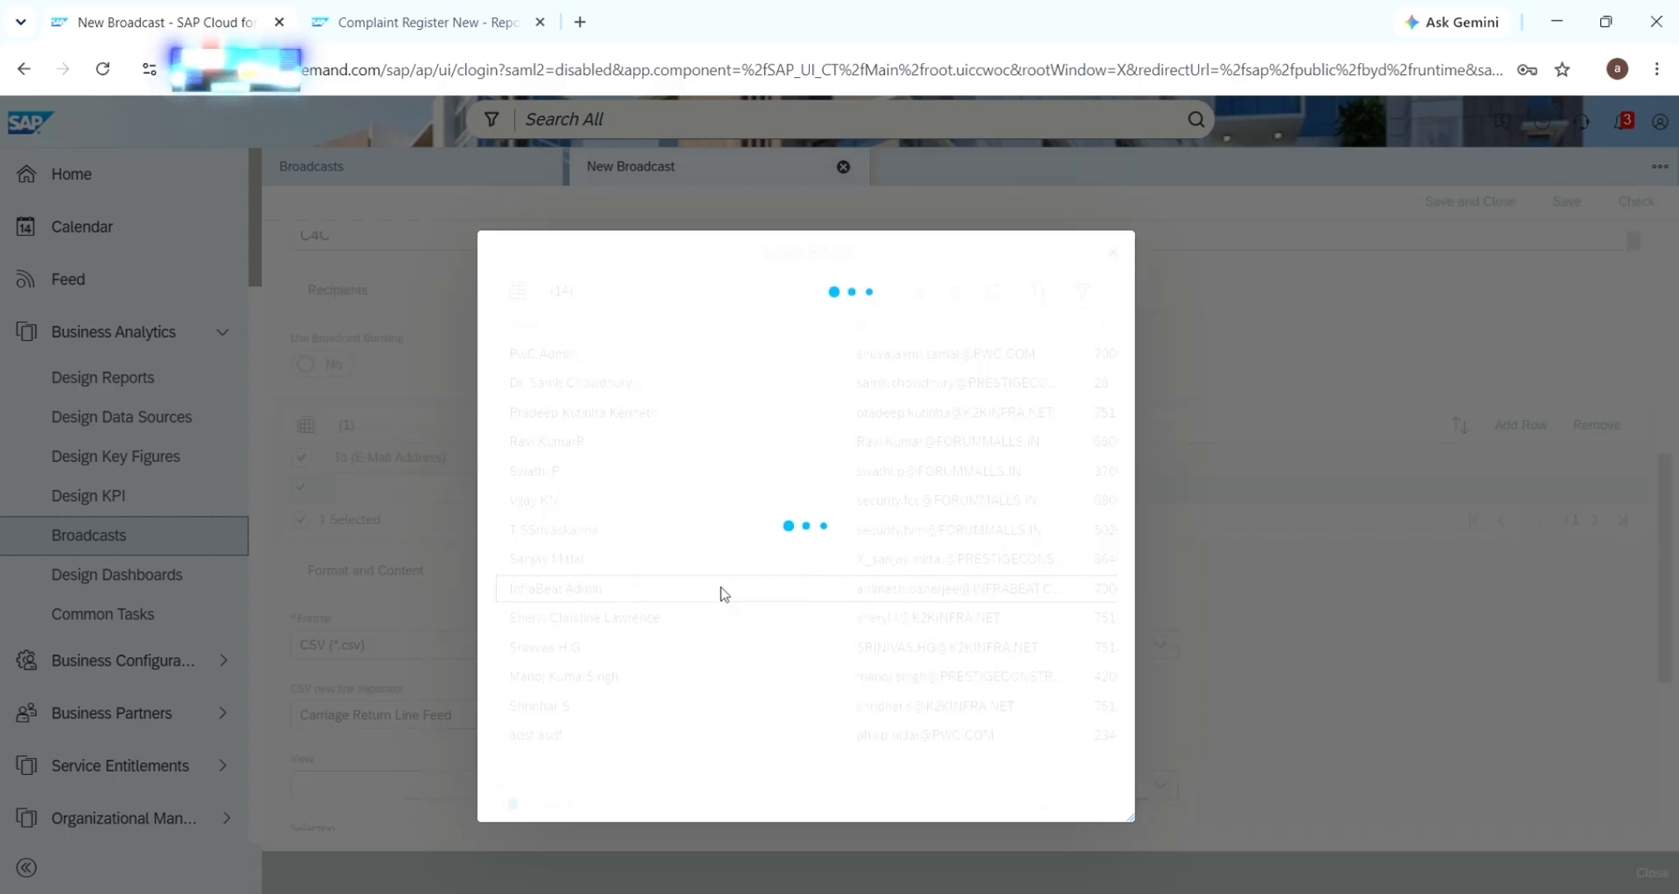
pyautogui.scroll(-3, 729, 424)
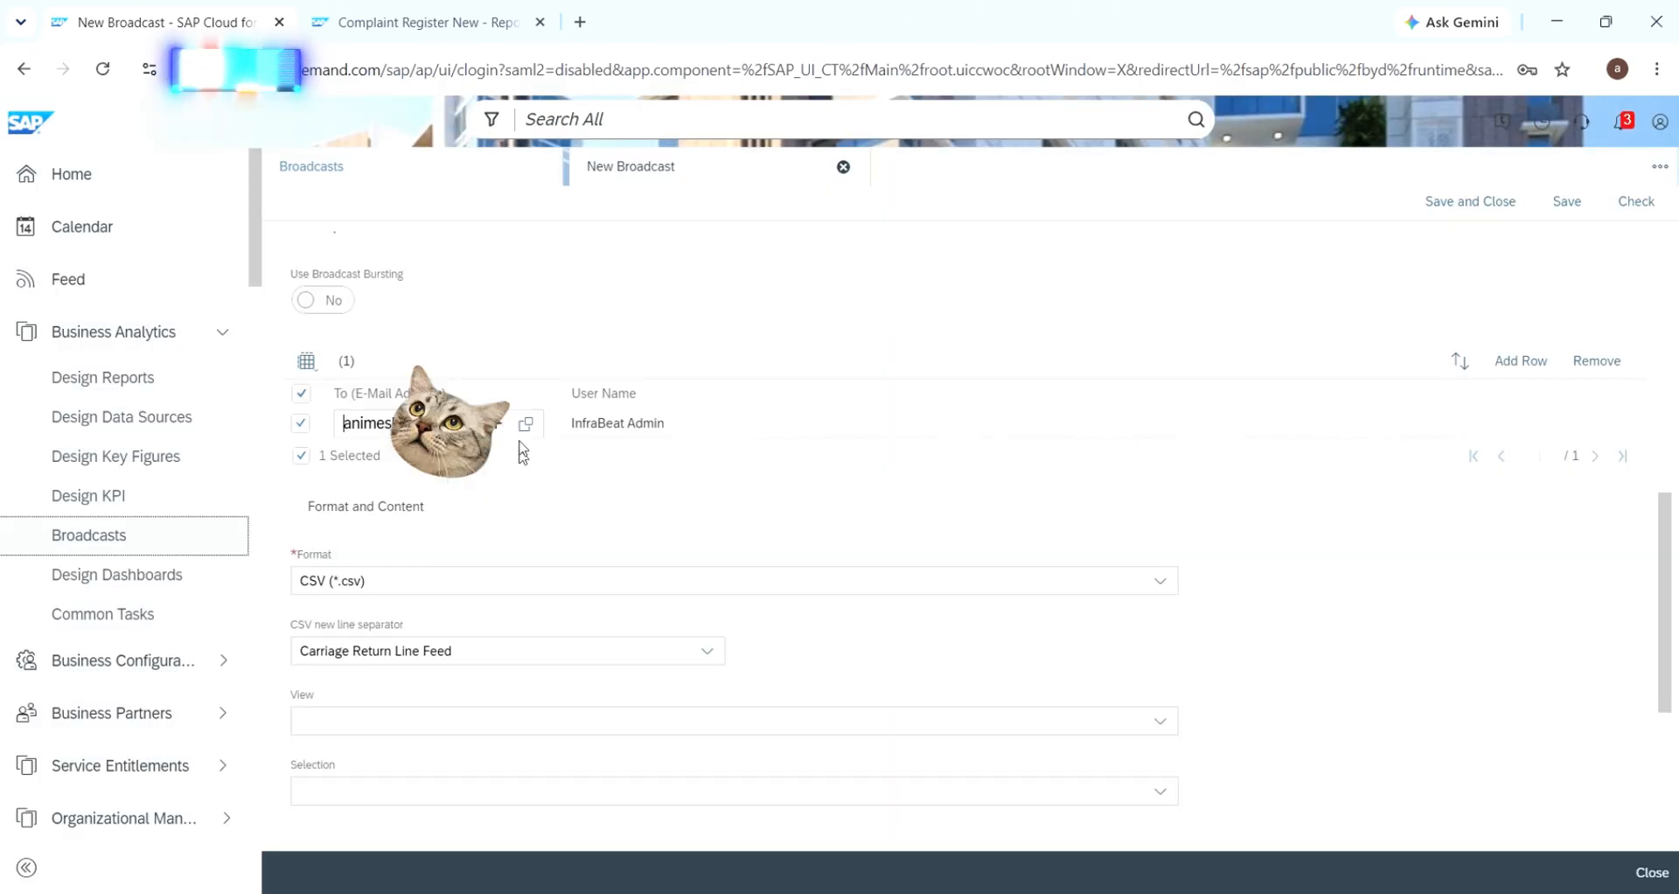
pyautogui.moveTo(608, 382); pyautogui.dragTo(656, 409)
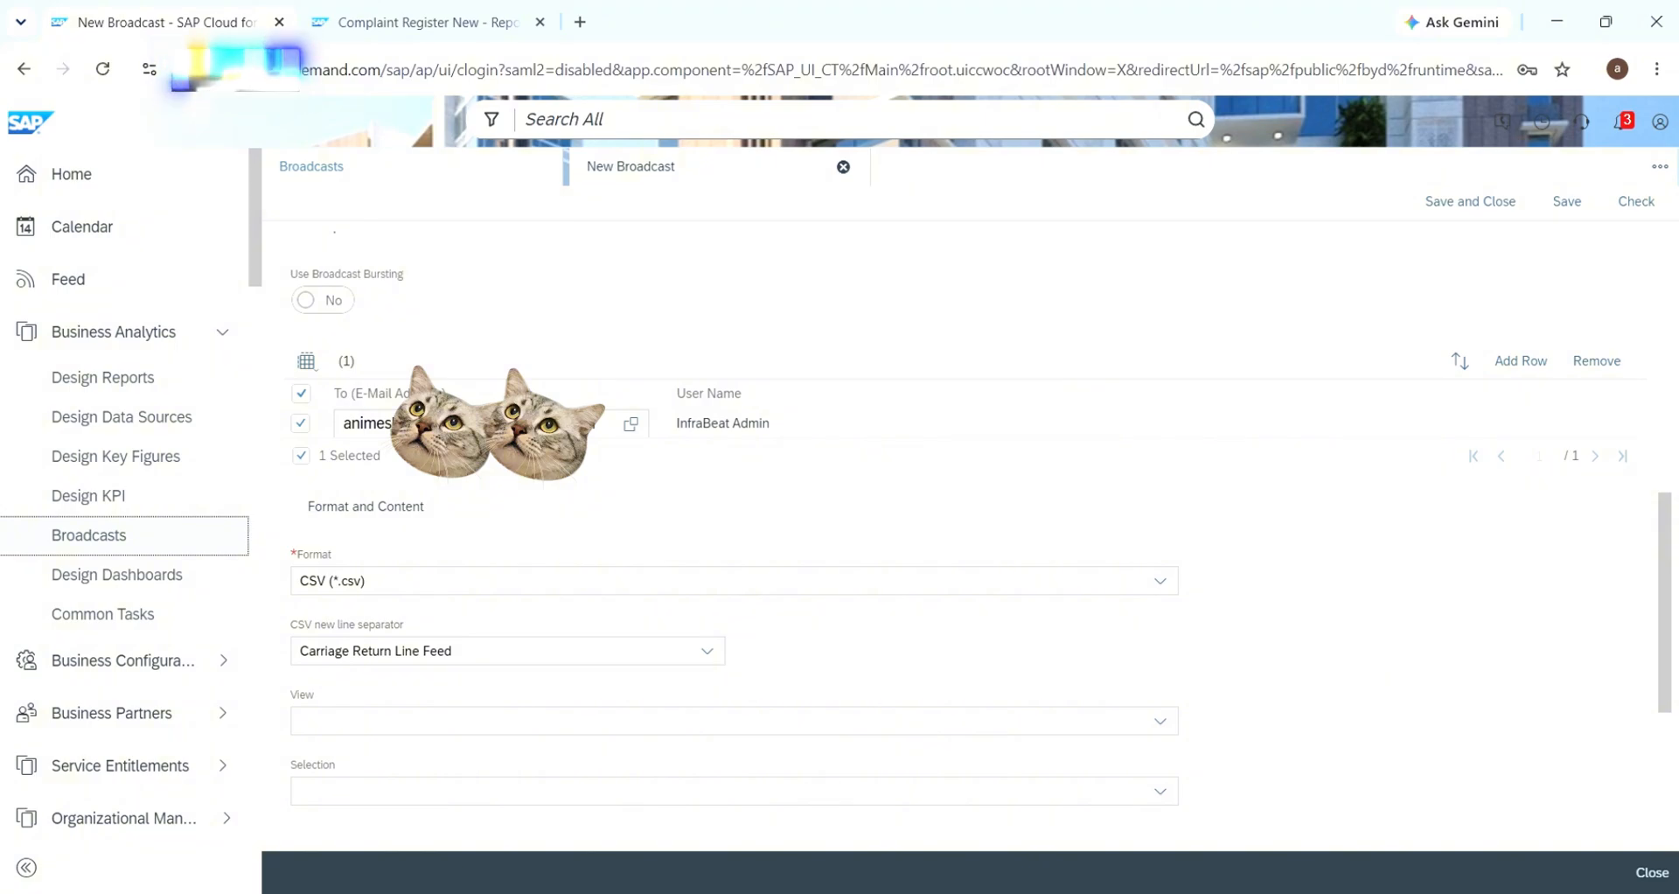
# Set the broadcast's format to Microsoft Excel (*.xlsx)
pyautogui.scroll(-1, 655, 505)
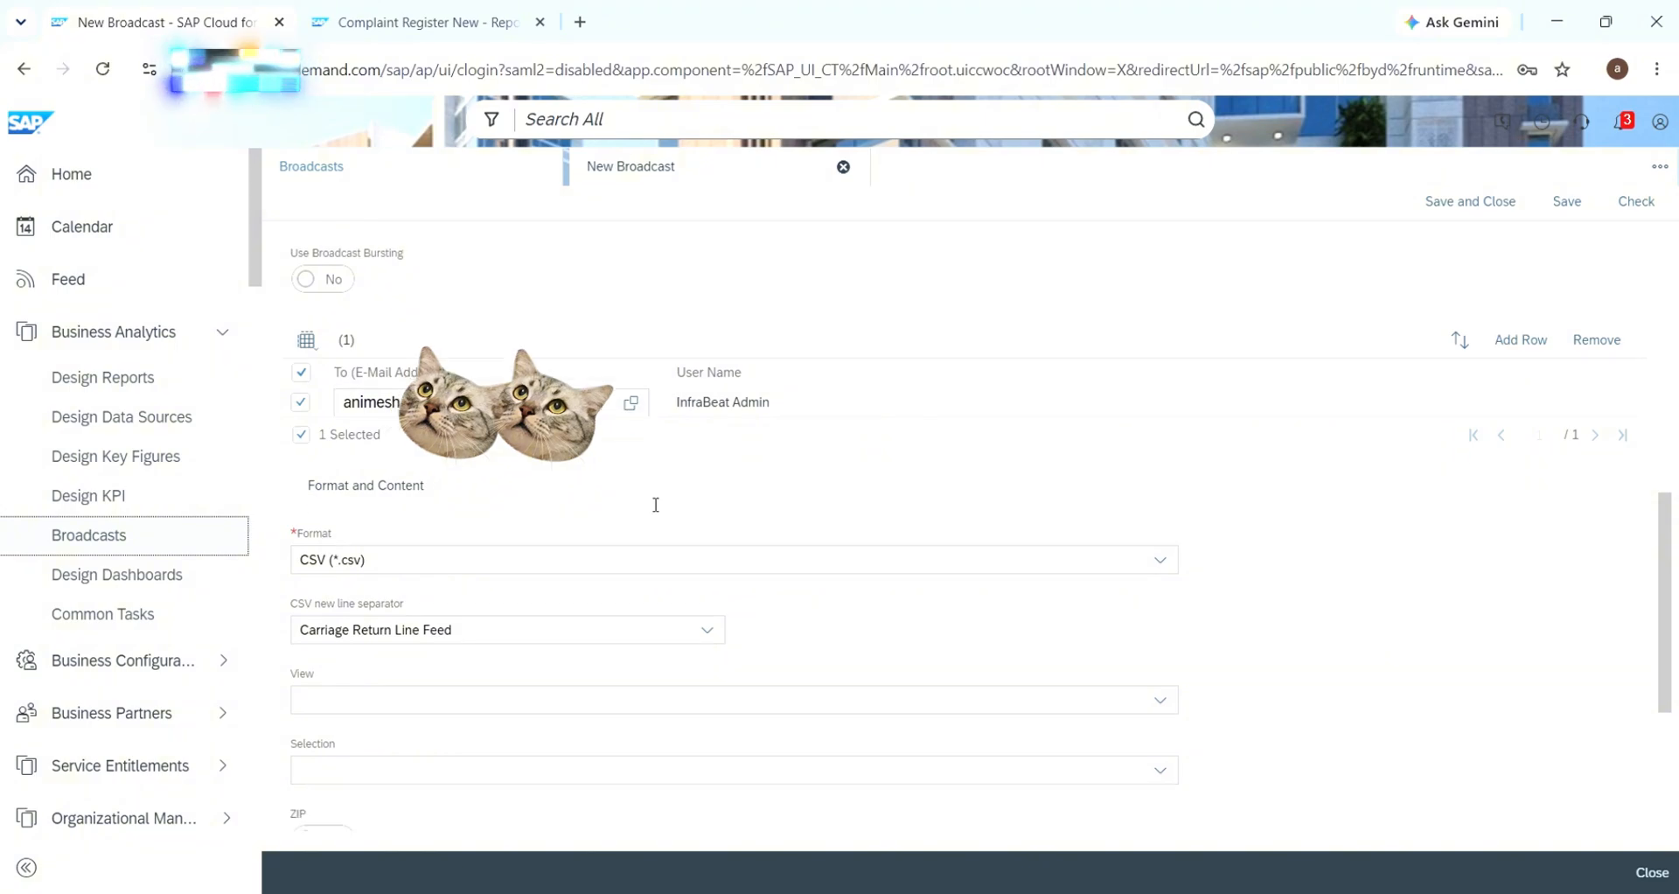
pyautogui.scroll(-1, 656, 504)
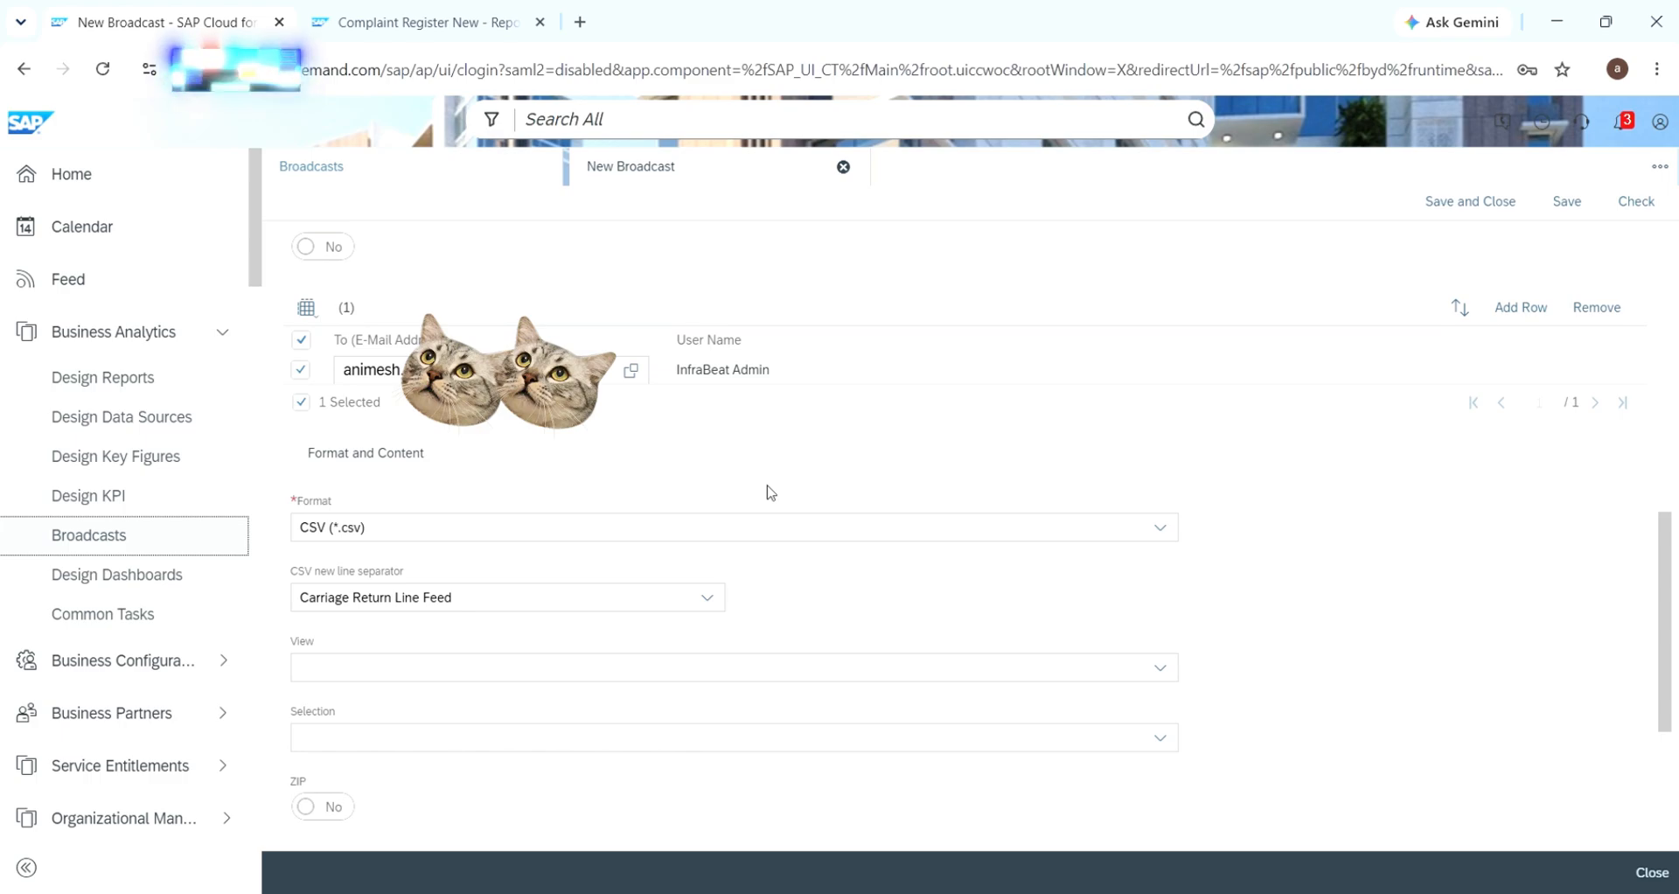
pyautogui.scroll(-2, 770, 491)
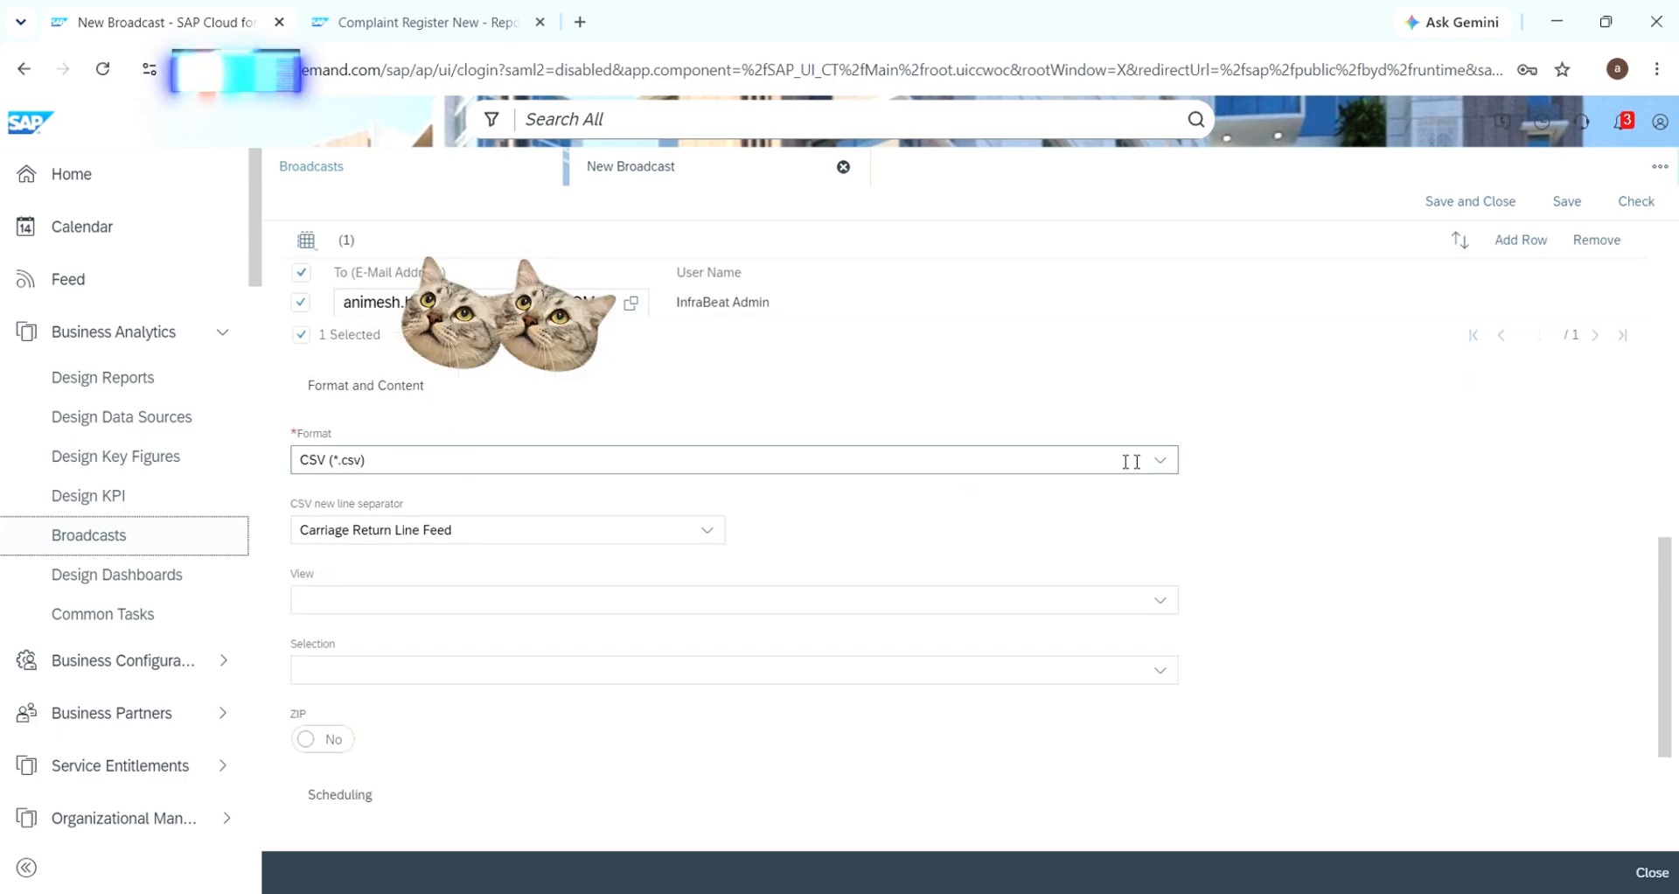
pyautogui.scroll(10, 818, 428)
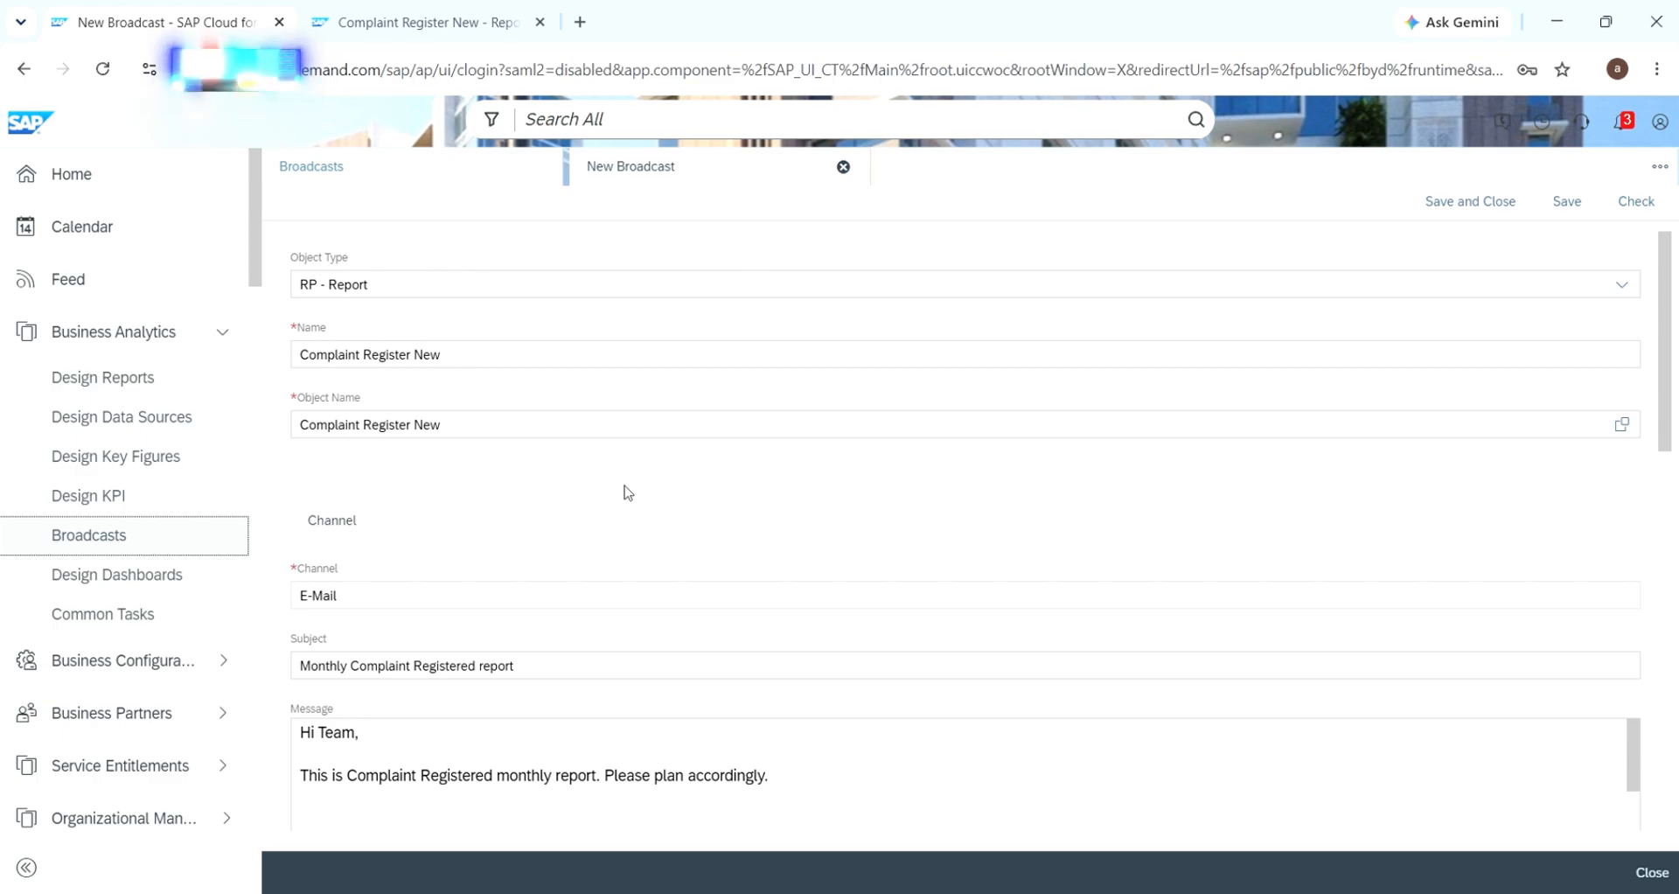
pyautogui.scroll(-10, 628, 492)
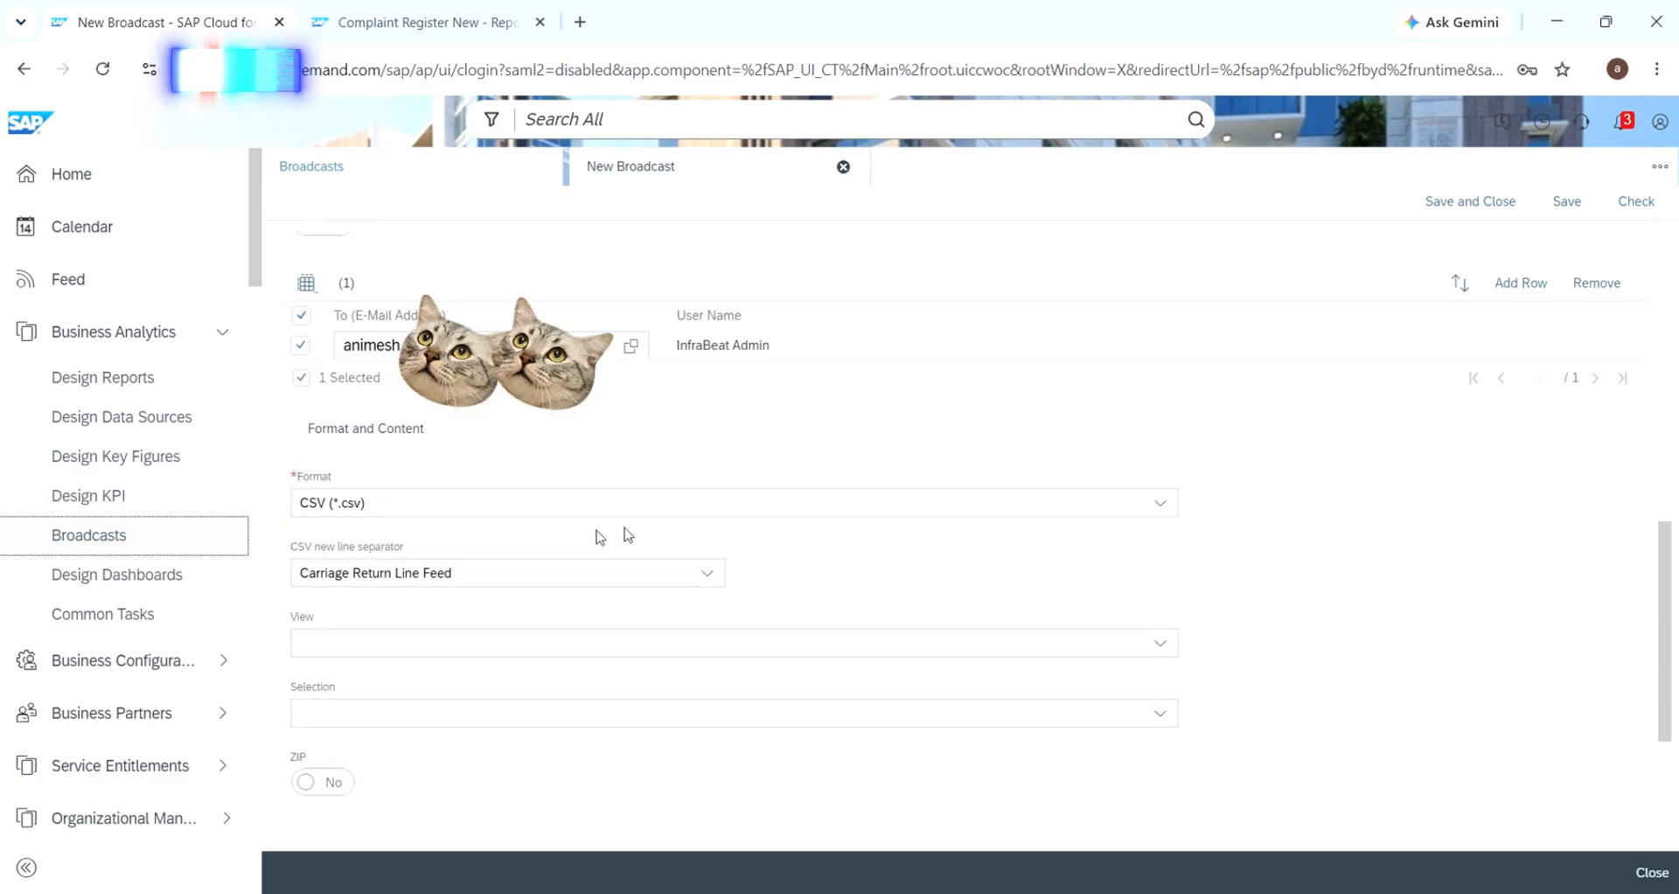
pyautogui.click(1161, 505)
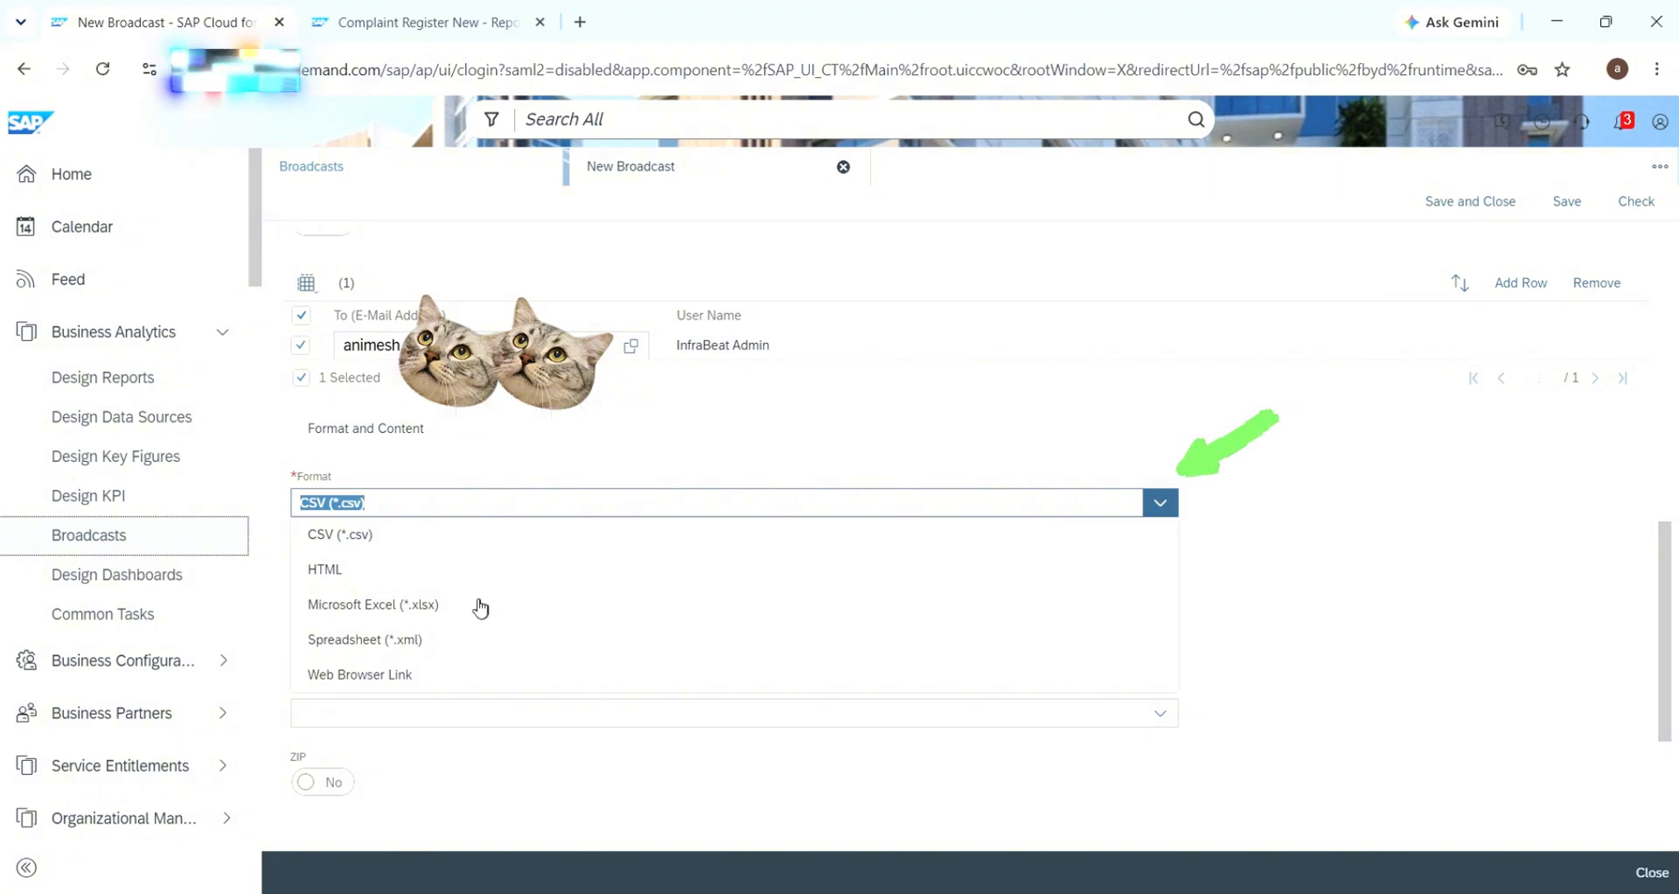
pyautogui.click(339, 604)
# Examine which views and selections the open Complaint Register New report offers, and return to the broadcast form
pyautogui.scroll(-2, 607, 571)
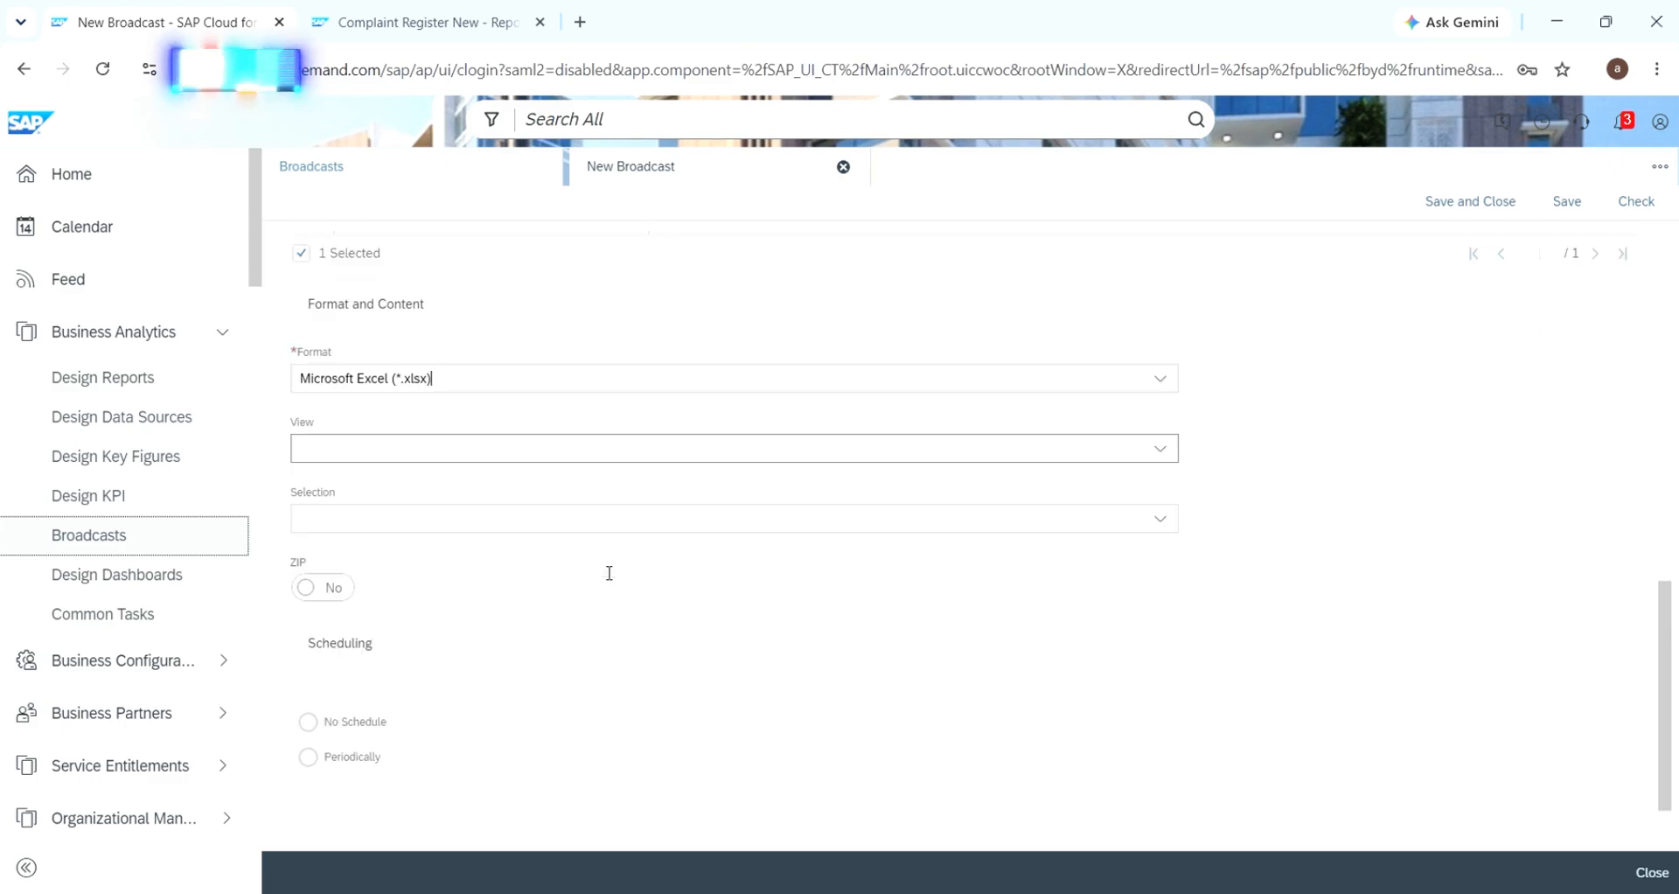
pyautogui.click(1161, 443)
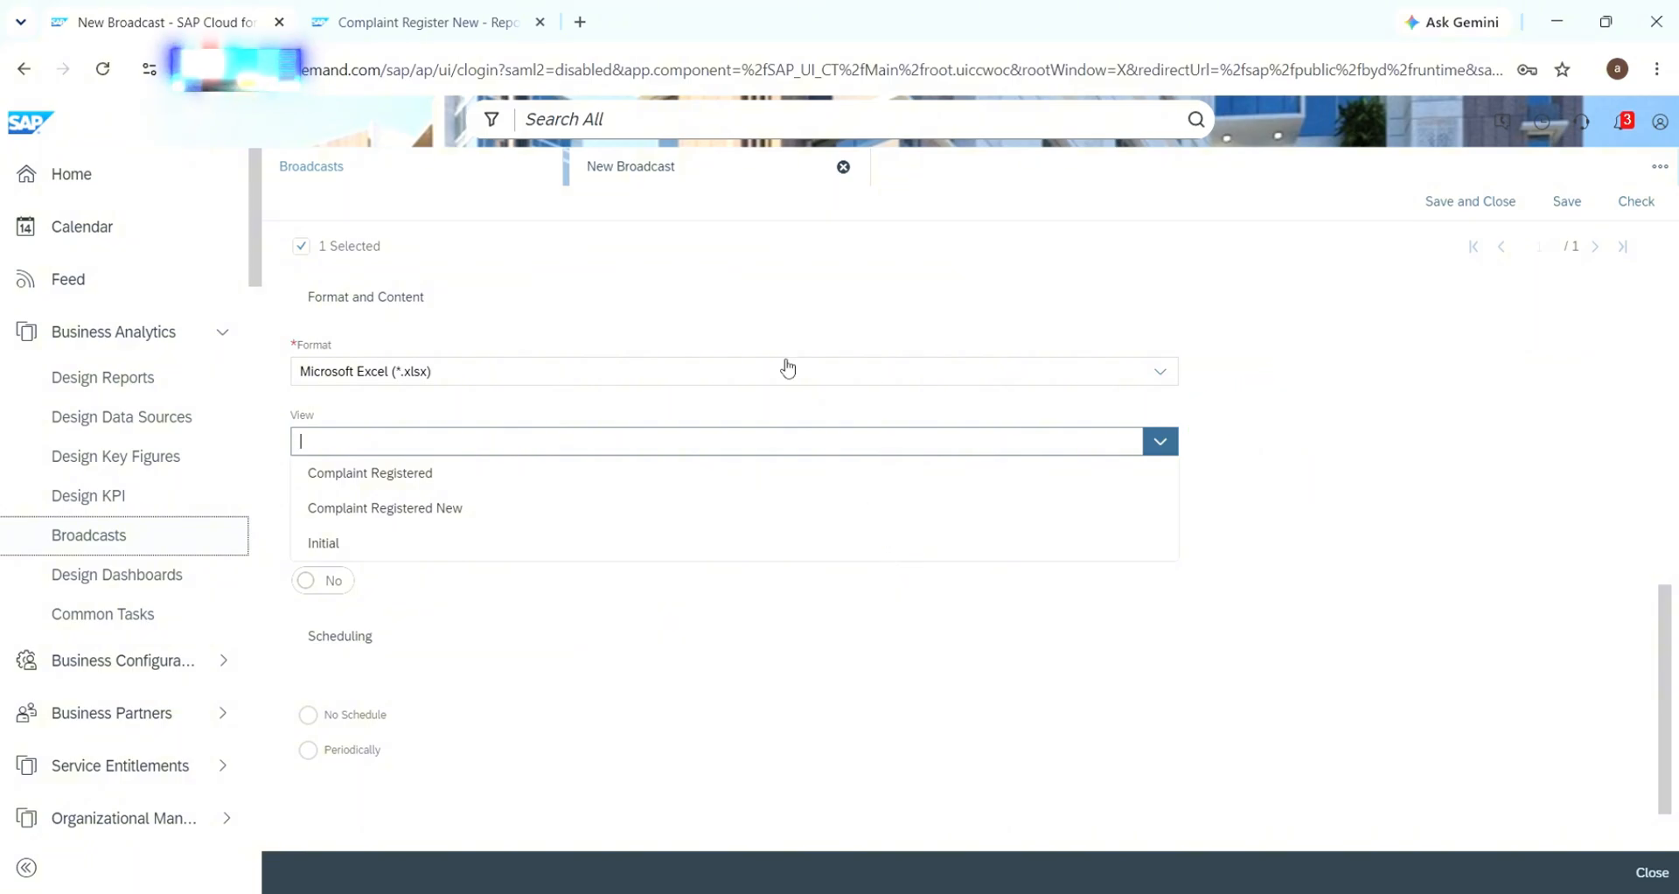
pyautogui.click(359, 21)
pyautogui.click(575, 278)
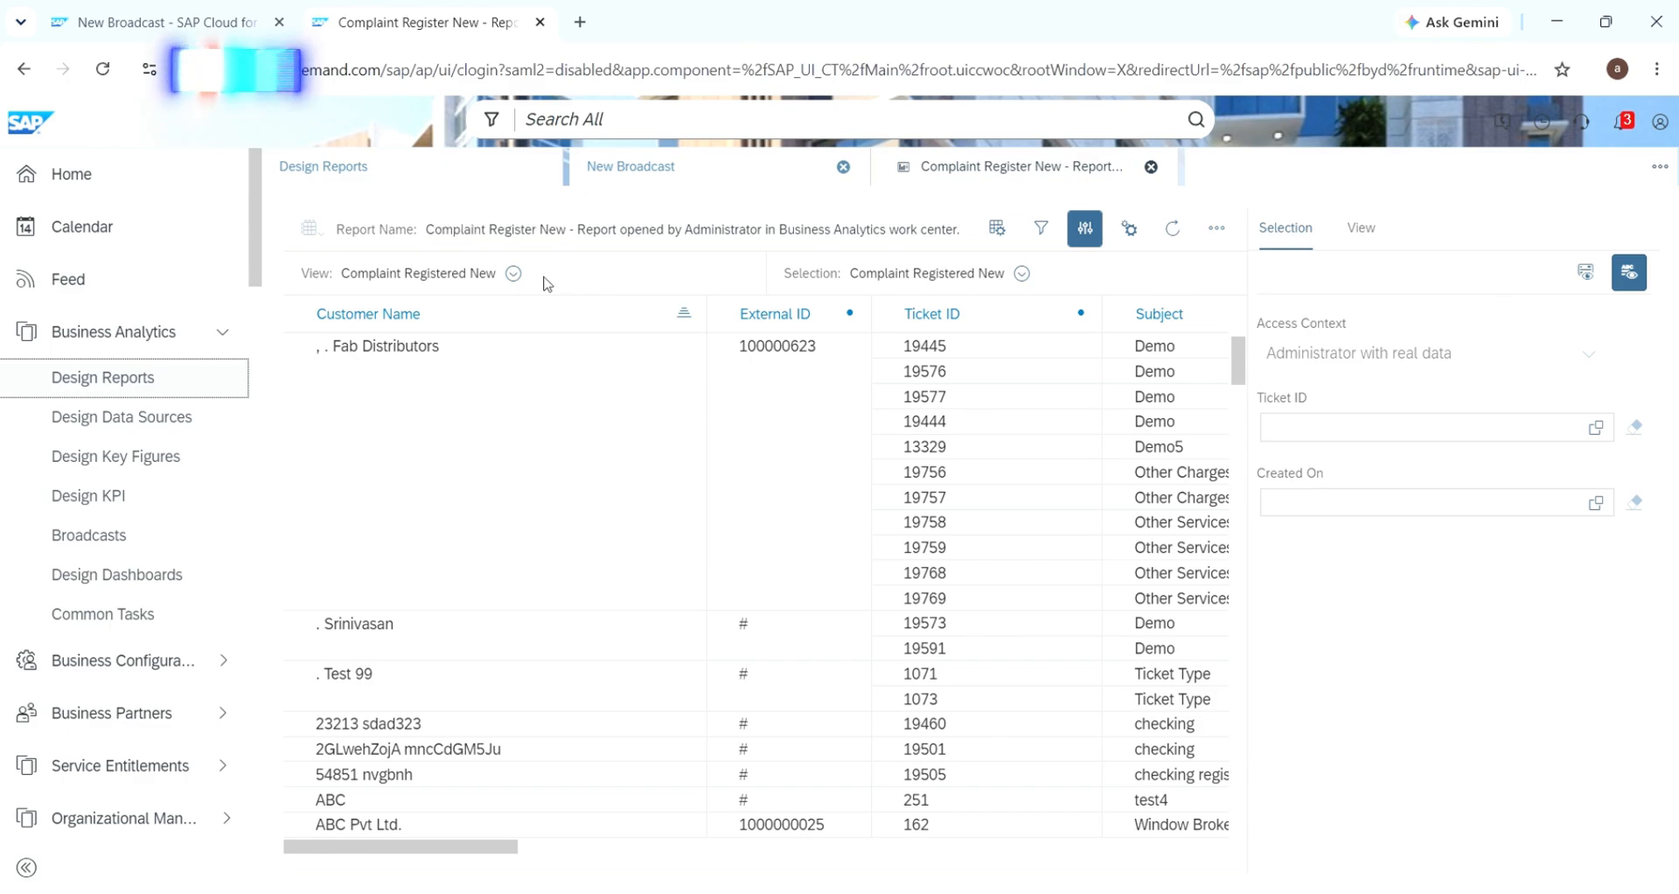
pyautogui.click(513, 274)
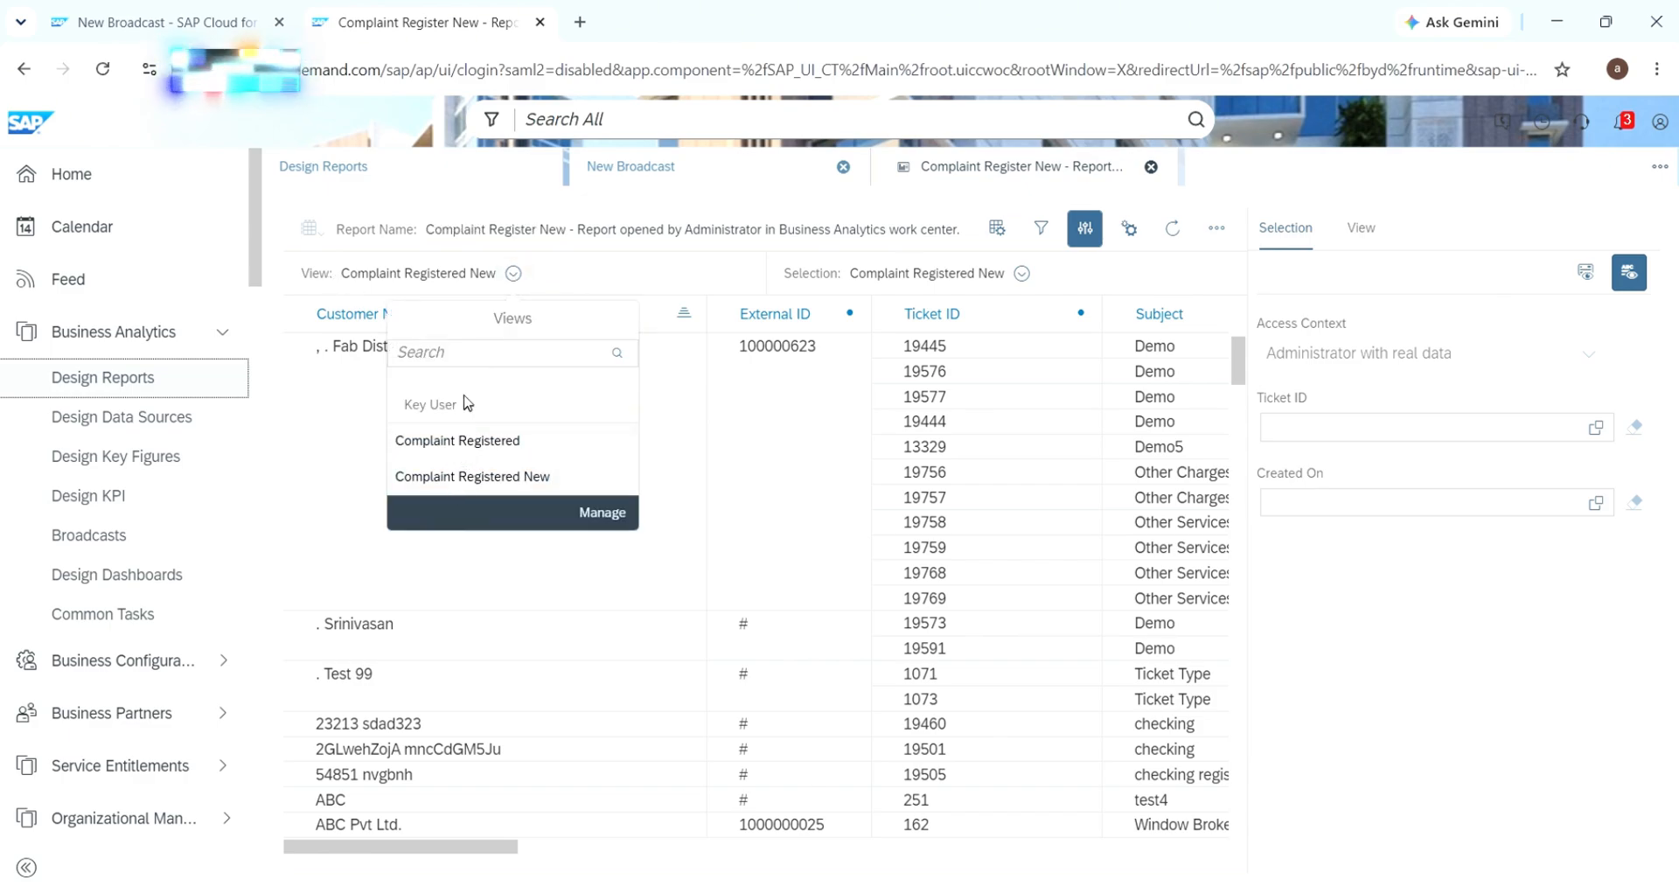
pyautogui.click(1022, 272)
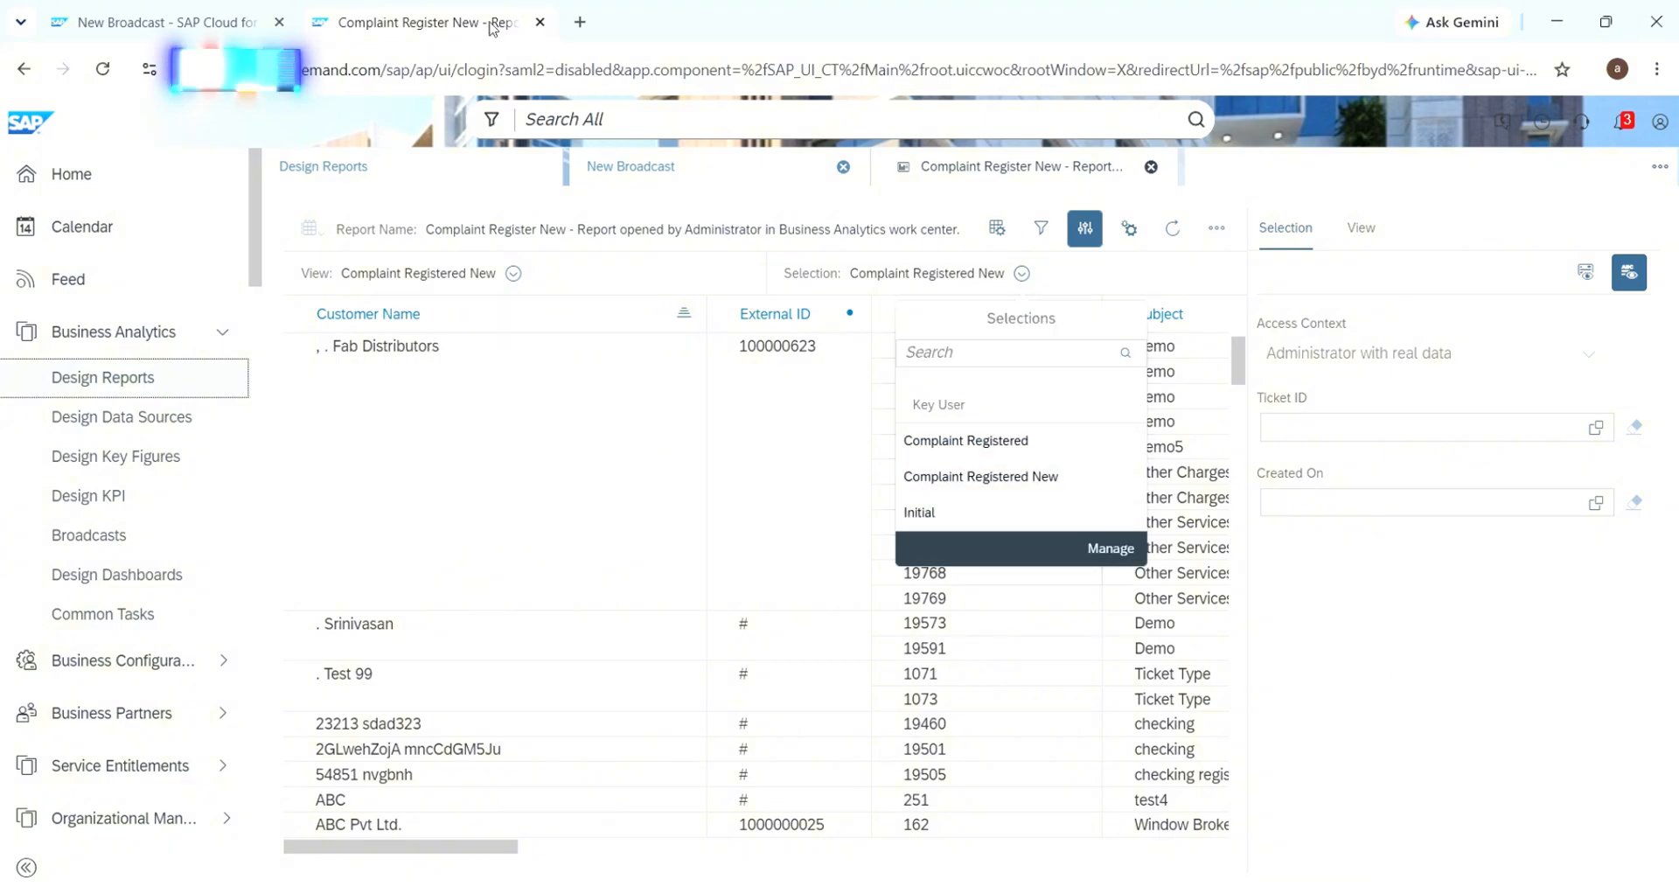
pyautogui.click(157, 22)
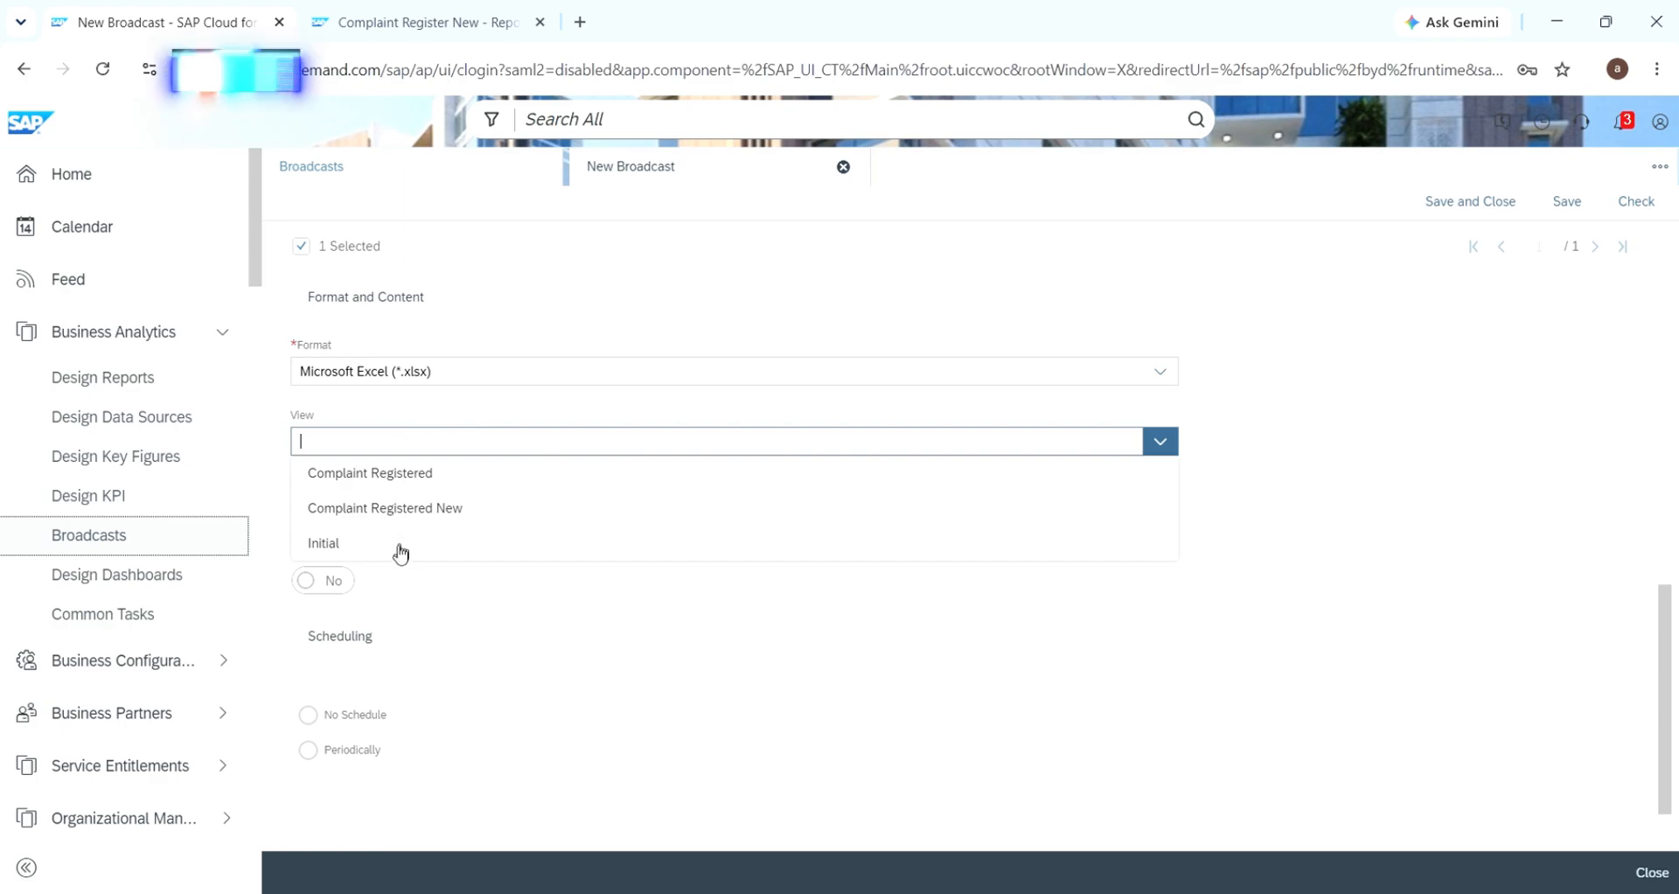
pyautogui.click(590, 407)
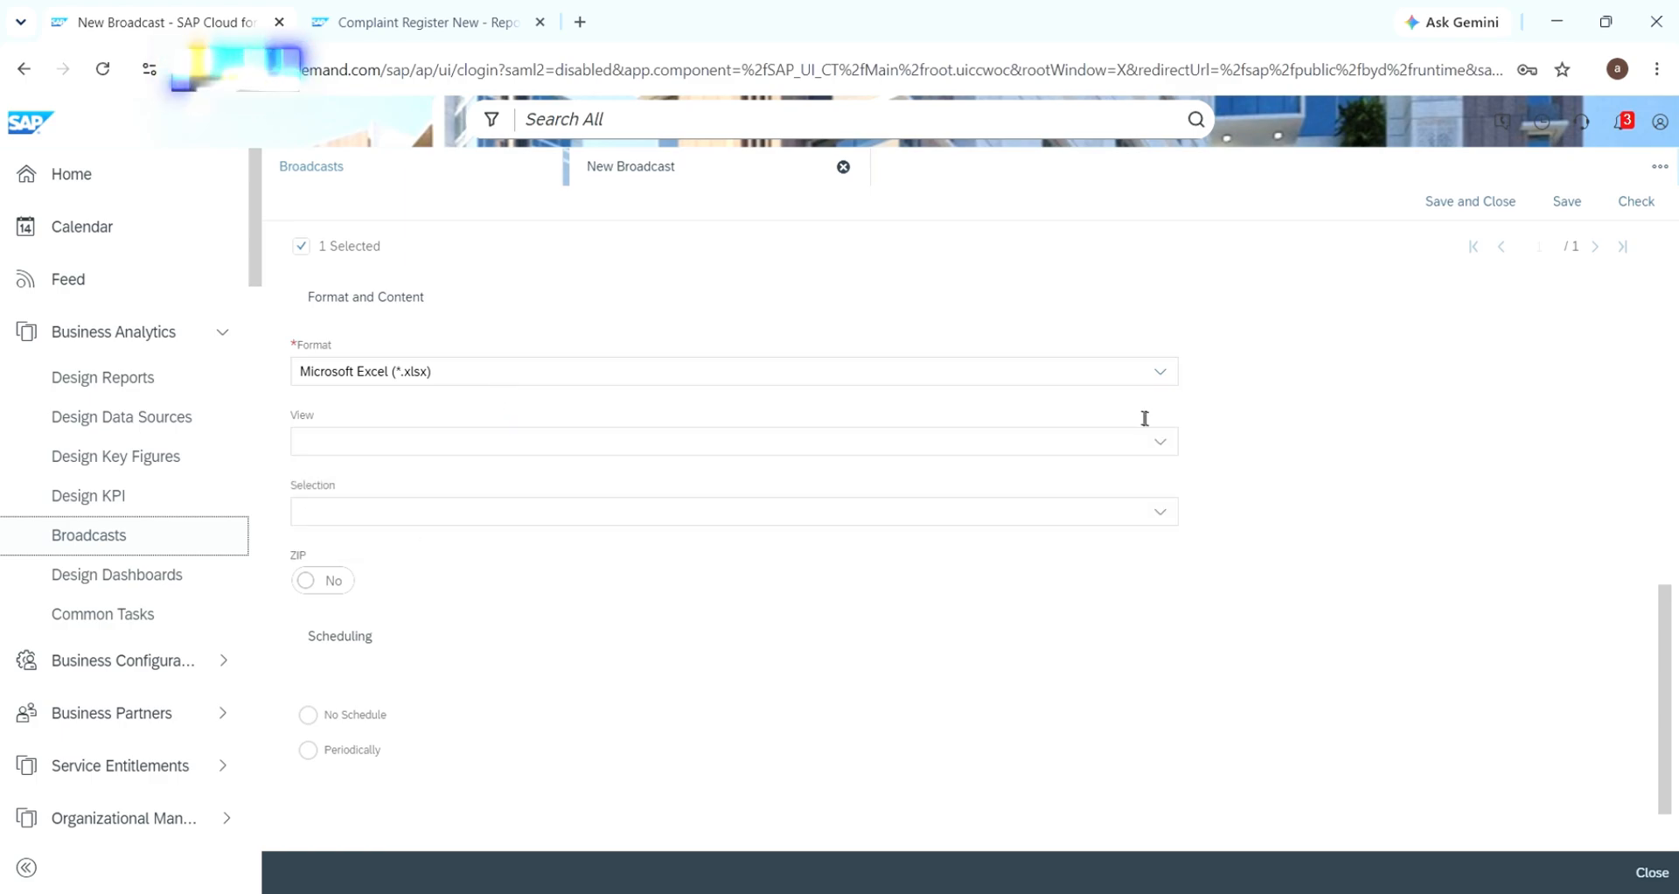
# Set both the broadcast's view and its selection to Complaint Registered New
pyautogui.click(1160, 445)
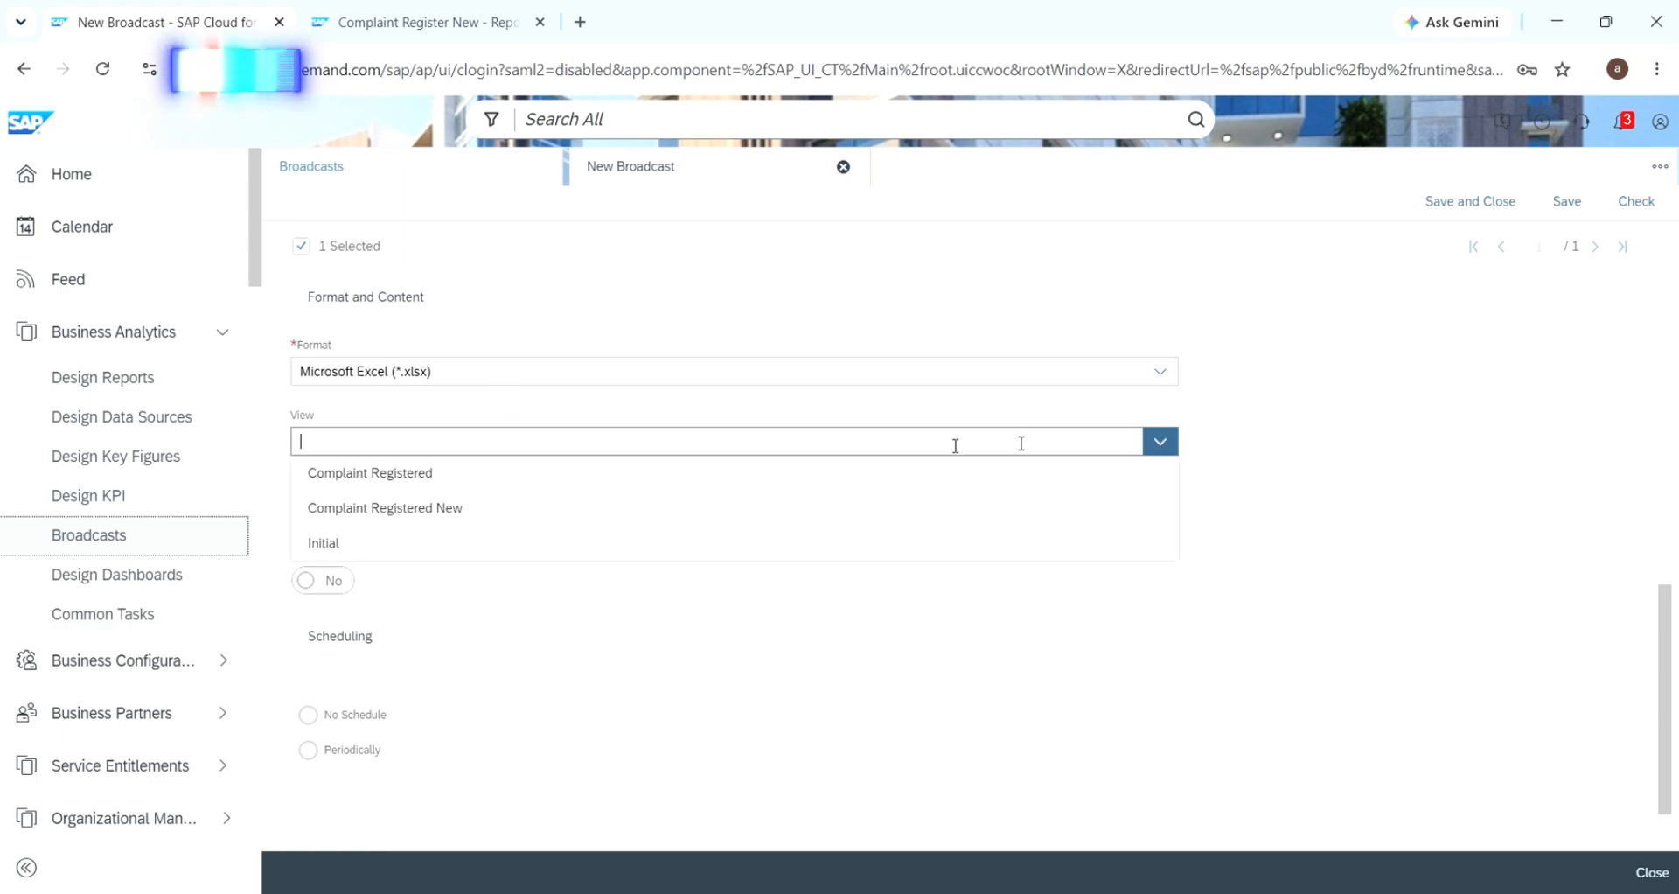
pyautogui.click(592, 506)
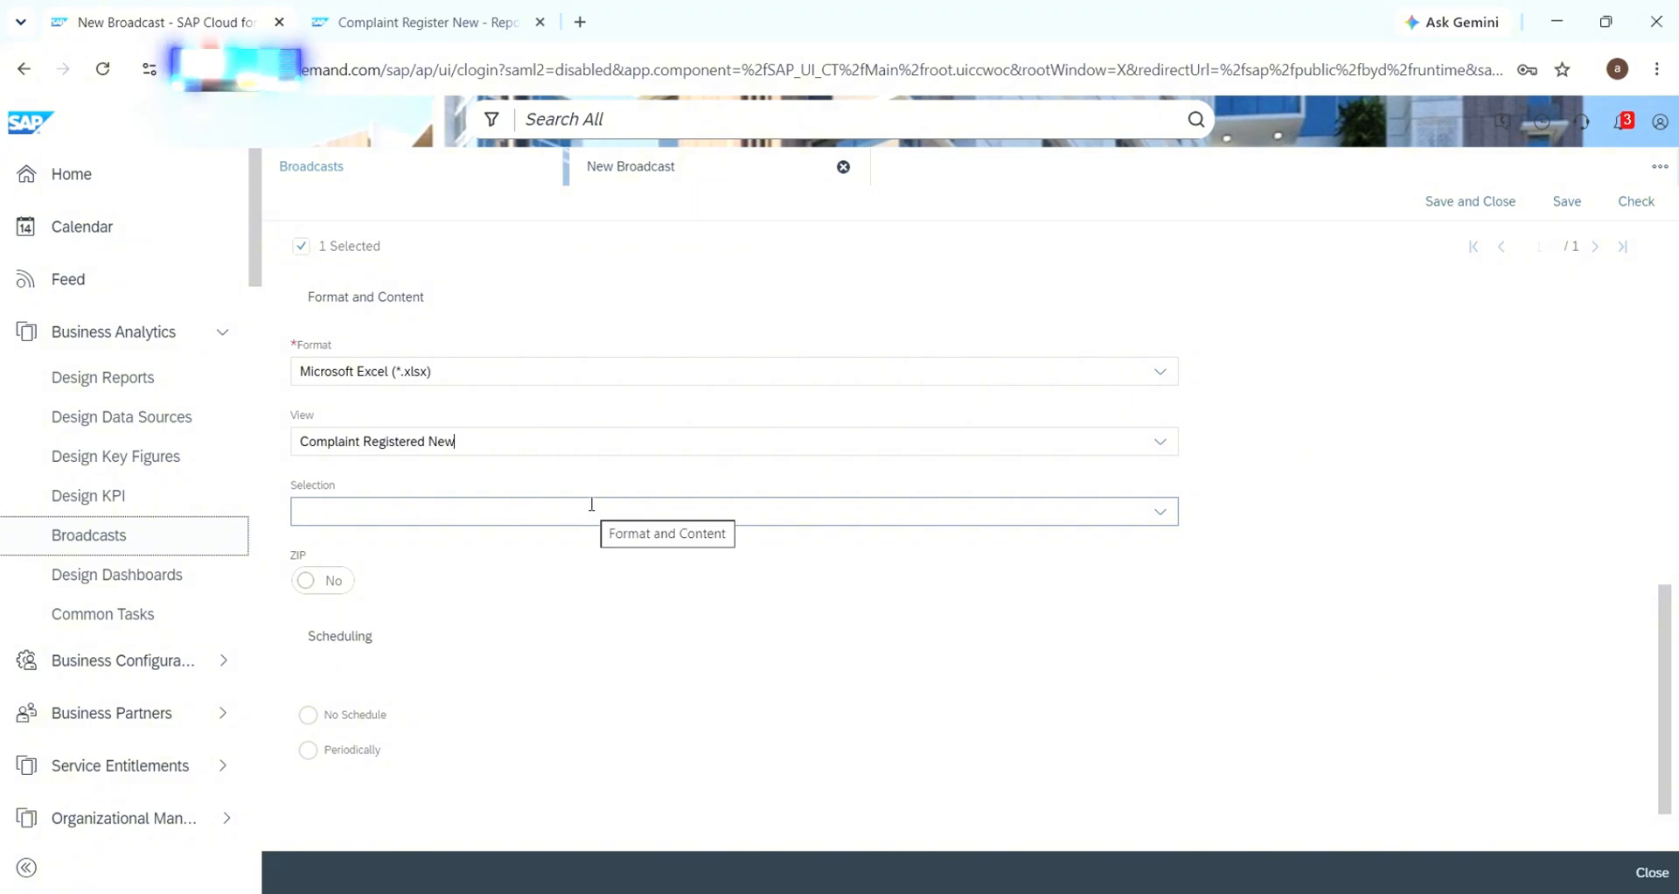
pyautogui.click(1168, 516)
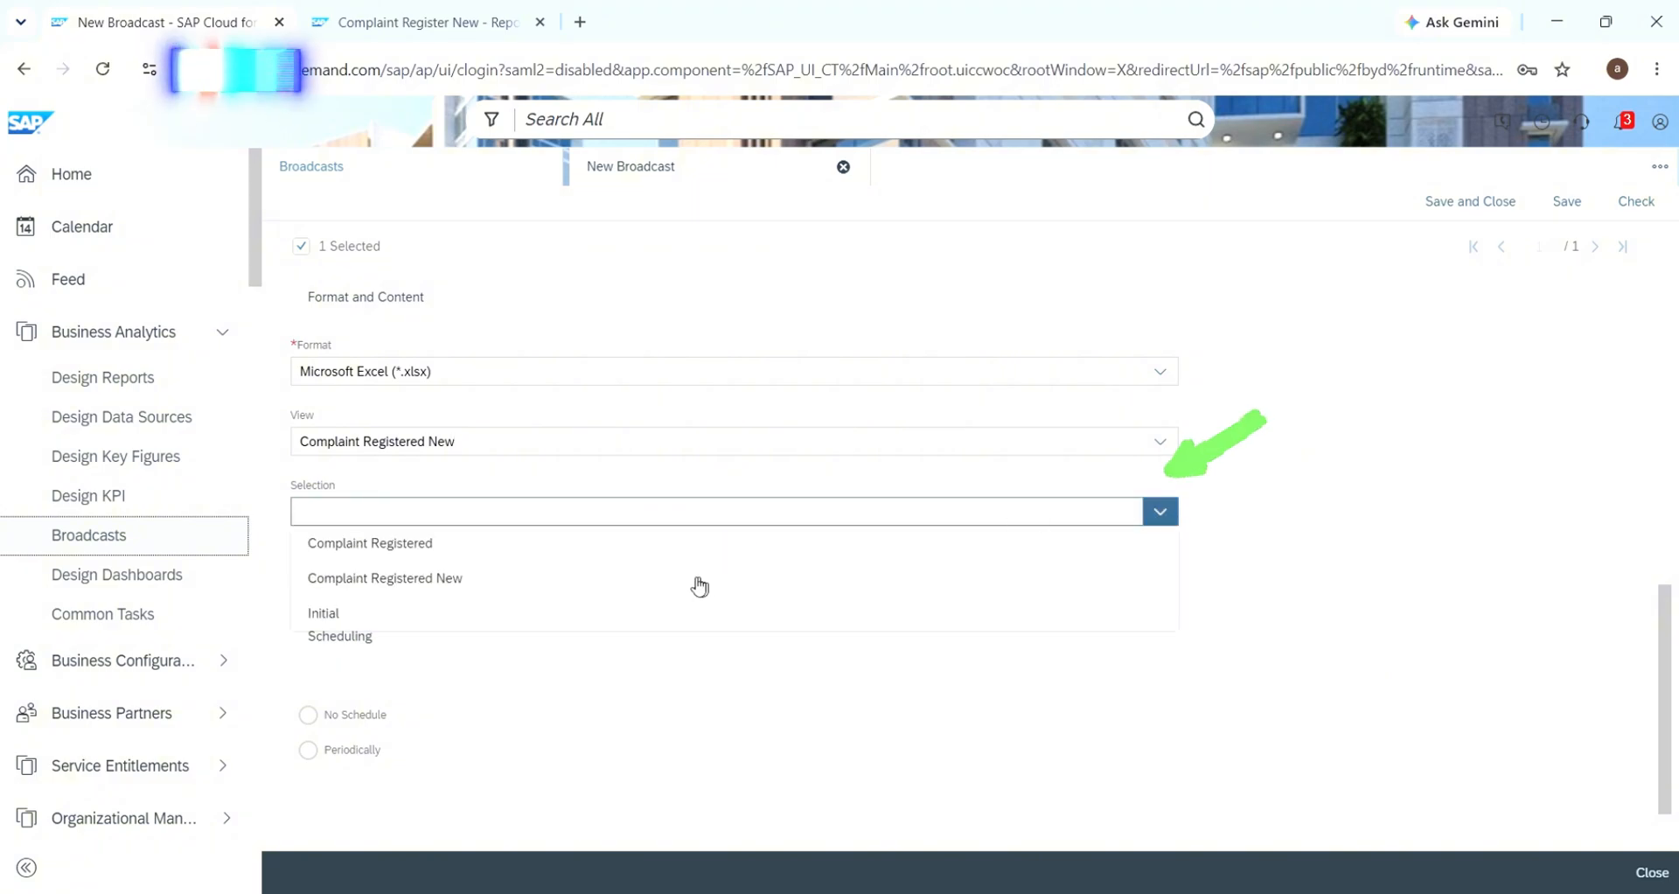
pyautogui.click(694, 579)
pyautogui.scroll(-1, 371, 538)
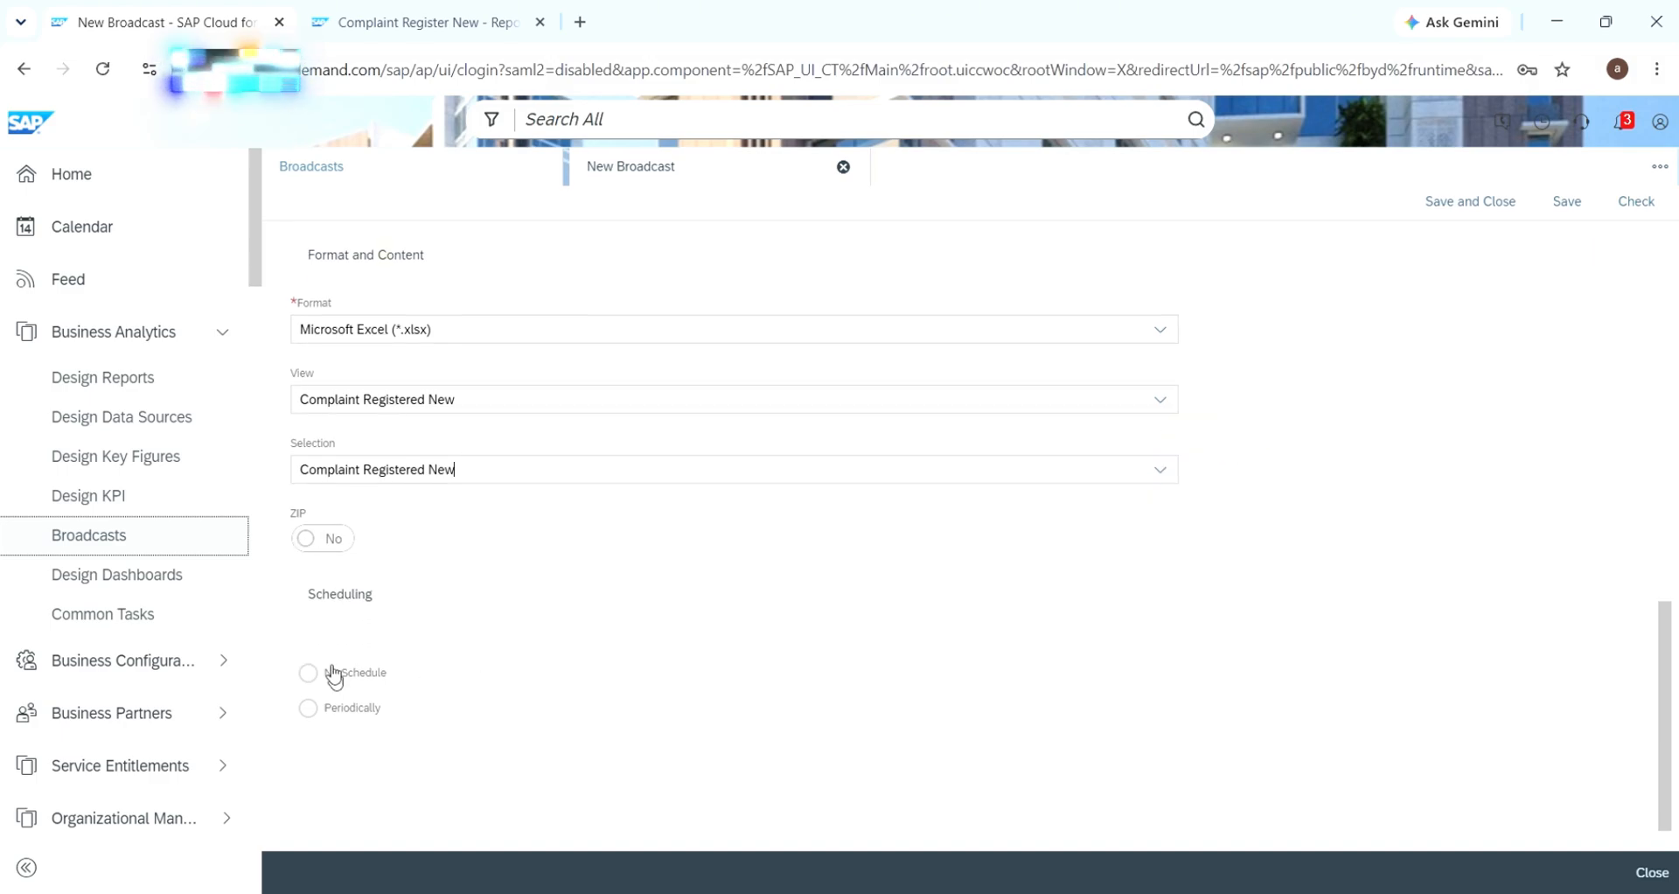
# Schedule the broadcast to run periodically with a frequency of every 1 month
pyautogui.moveTo(324, 594); pyautogui.dragTo(446, 598)
pyautogui.click(488, 651)
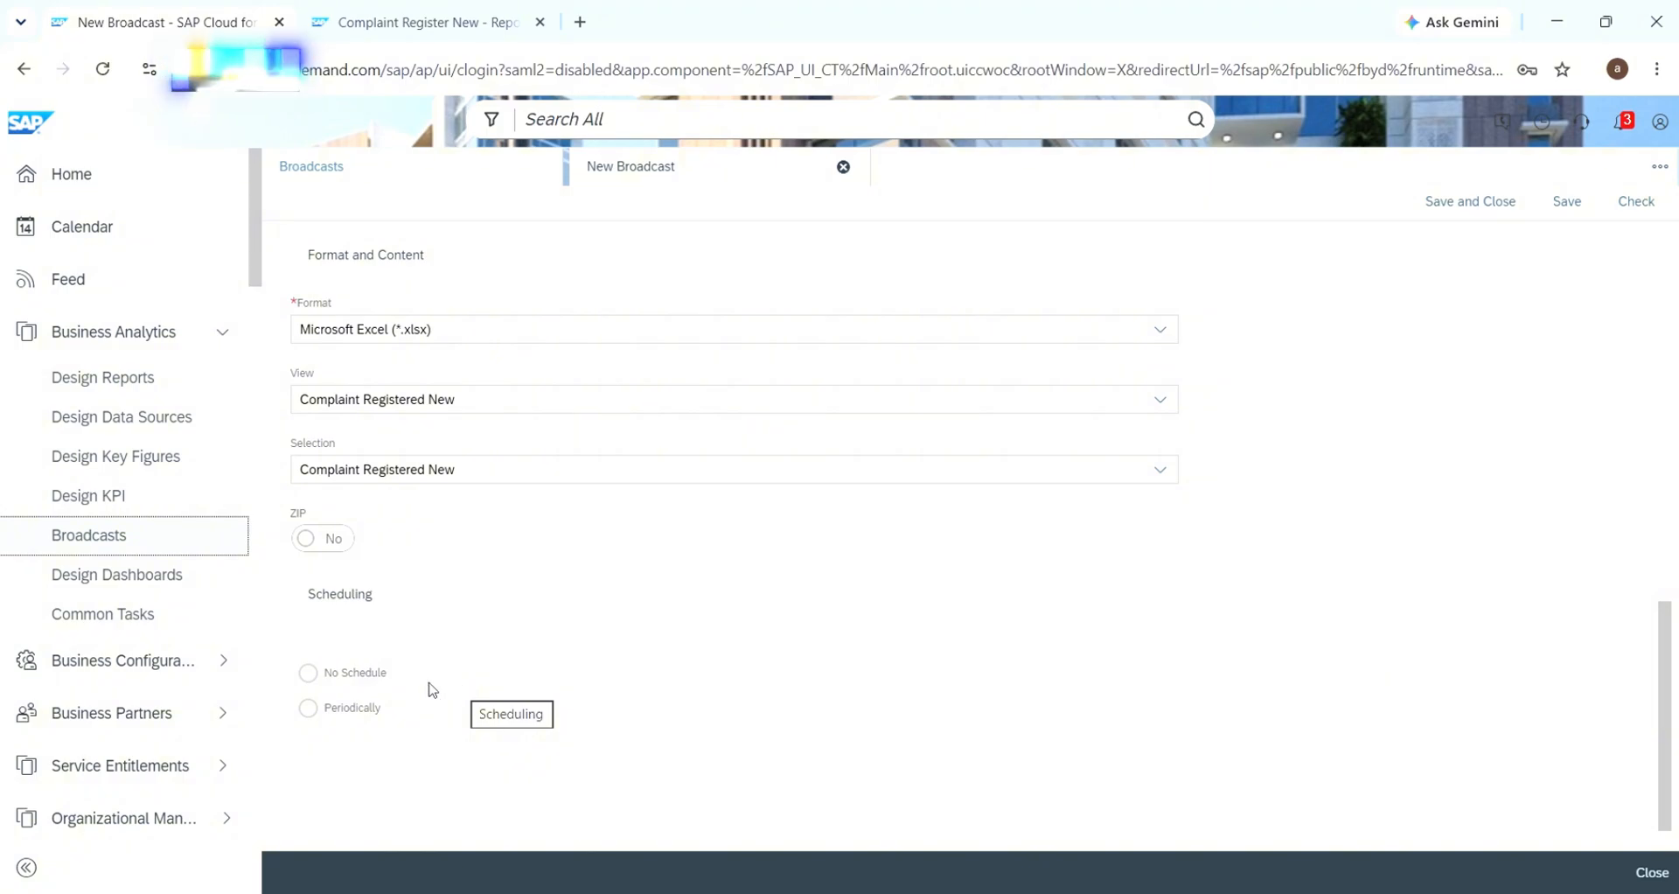
pyautogui.click(308, 672)
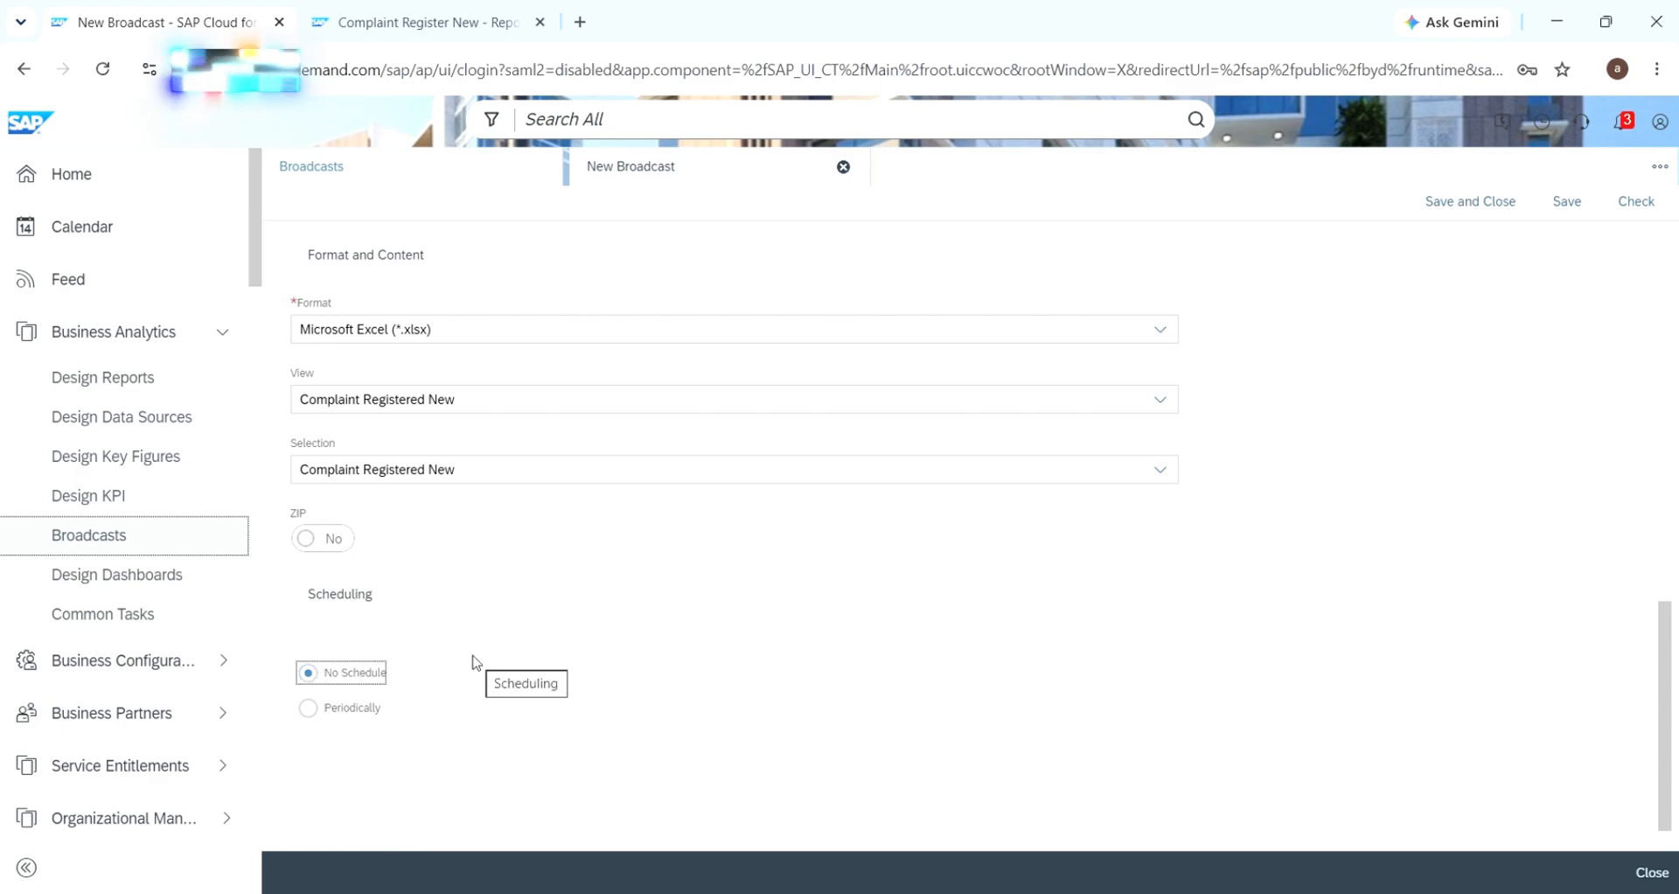
pyautogui.click(308, 708)
pyautogui.scroll(-2, 510, 680)
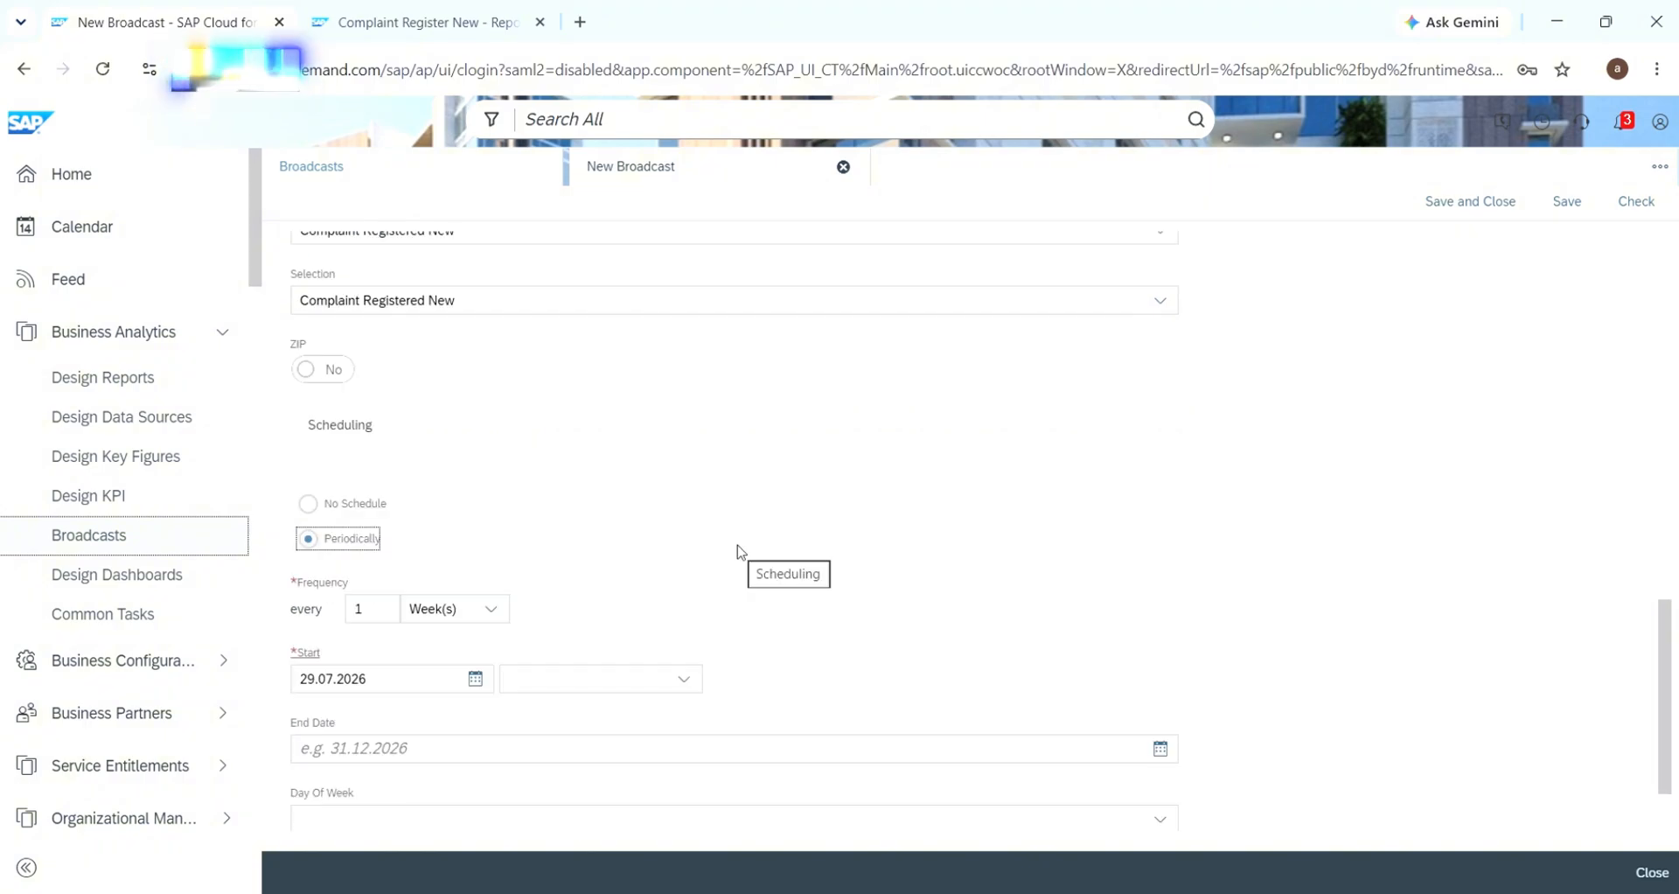
pyautogui.scroll(-2, 738, 551)
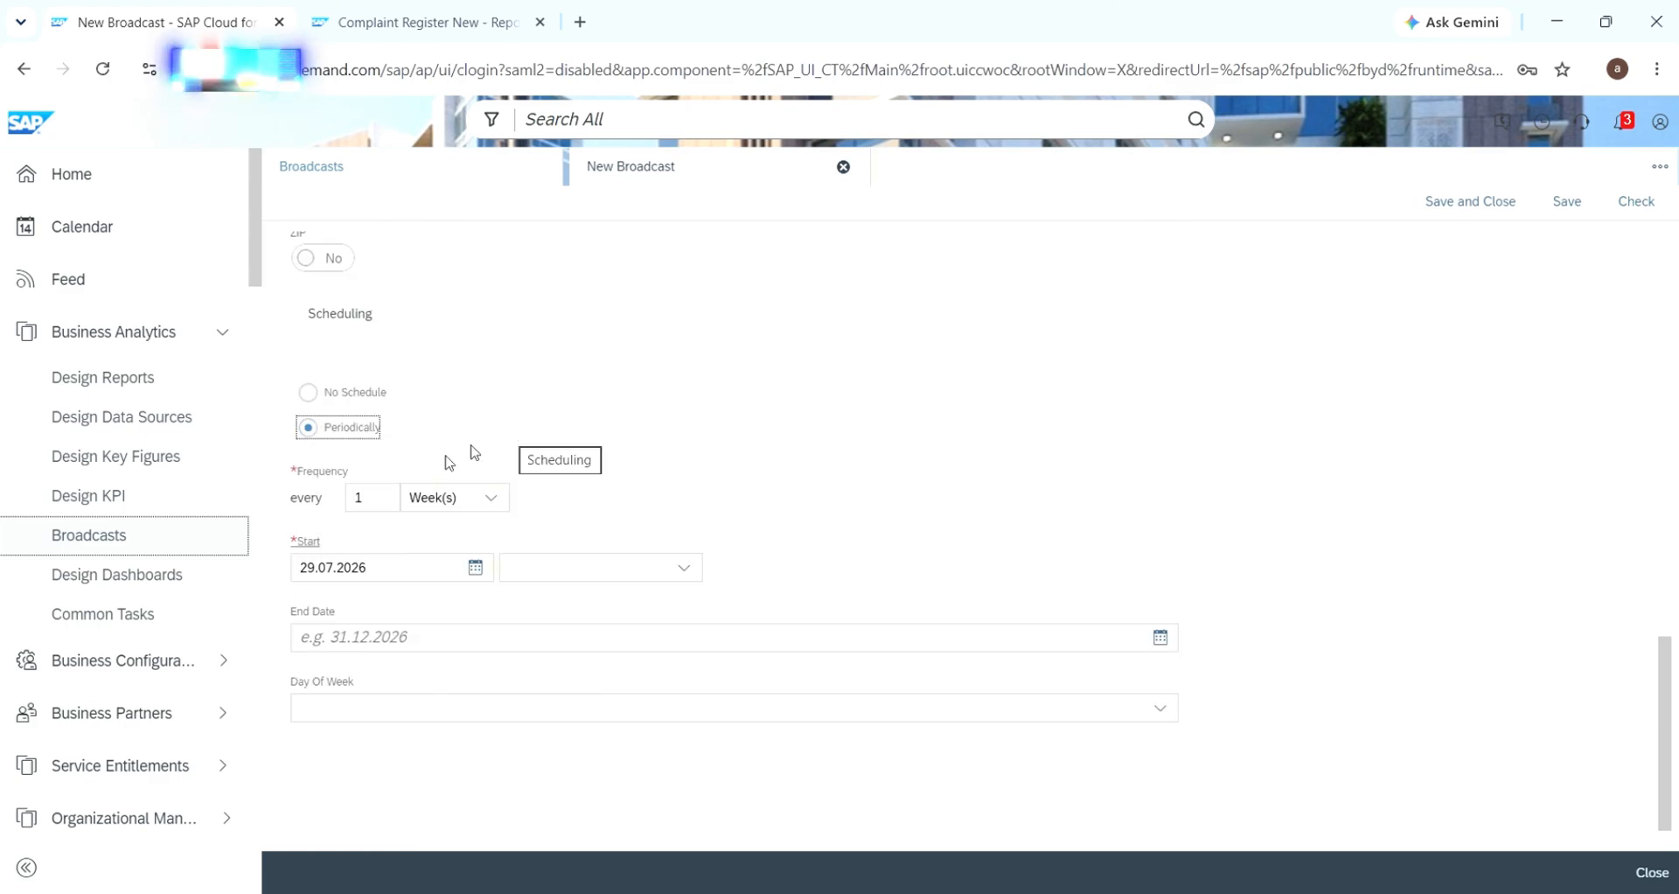
pyautogui.click(499, 500)
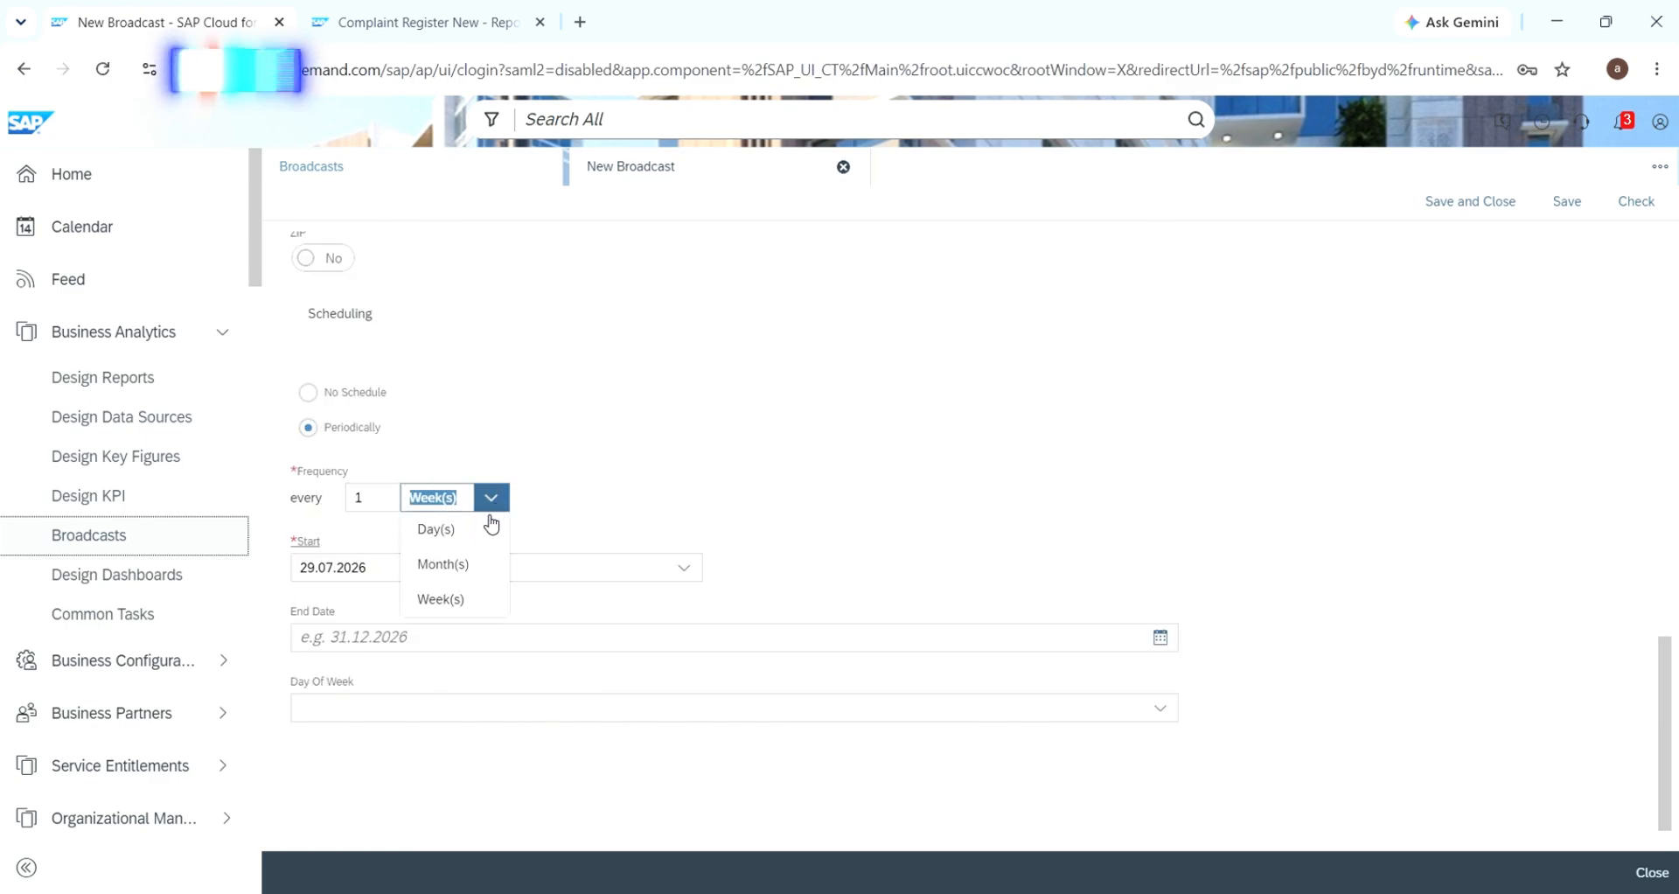
pyautogui.click(441, 562)
# Set the broadcast schedule's start to 01.08.2026 at 09:00 AM
pyautogui.scroll(-1, 614, 470)
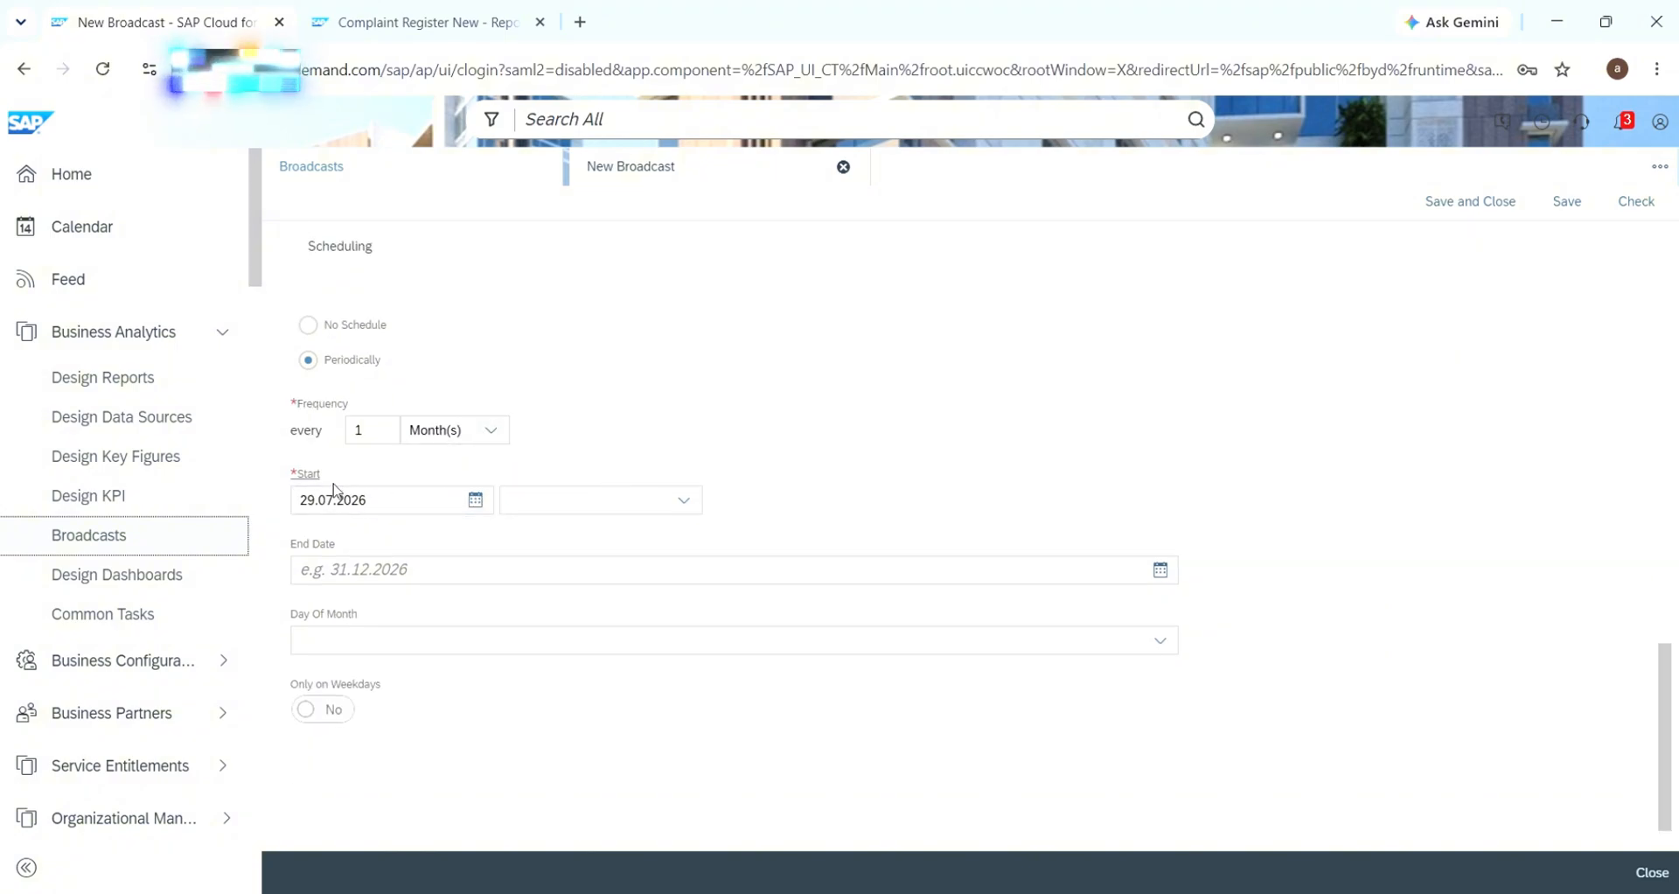
pyautogui.click(474, 502)
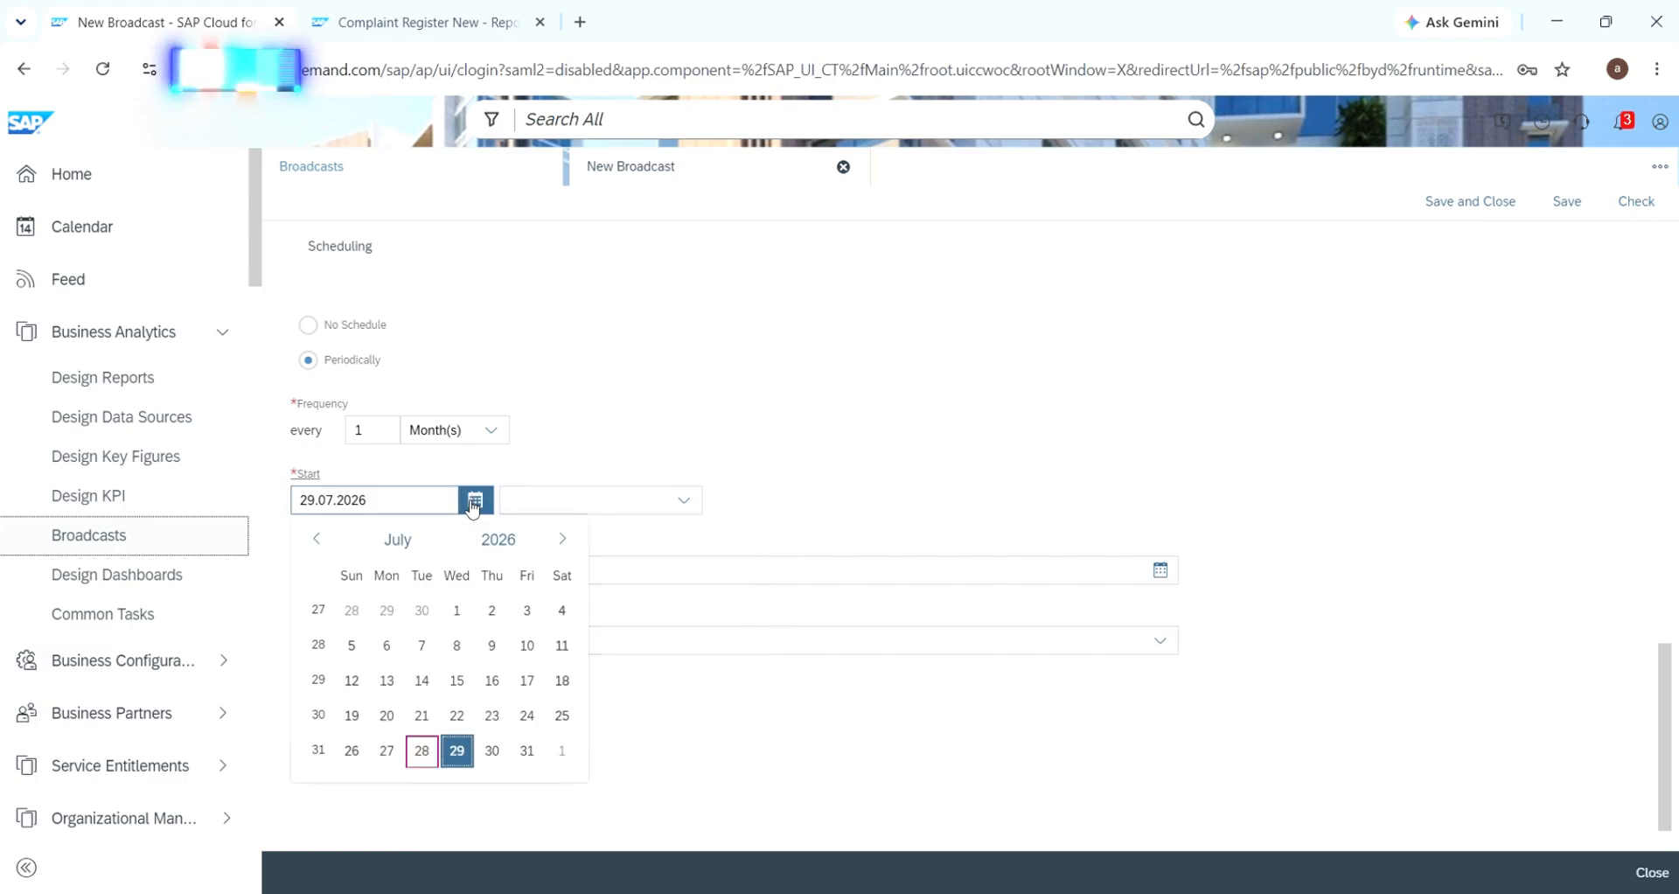
pyautogui.click(558, 542)
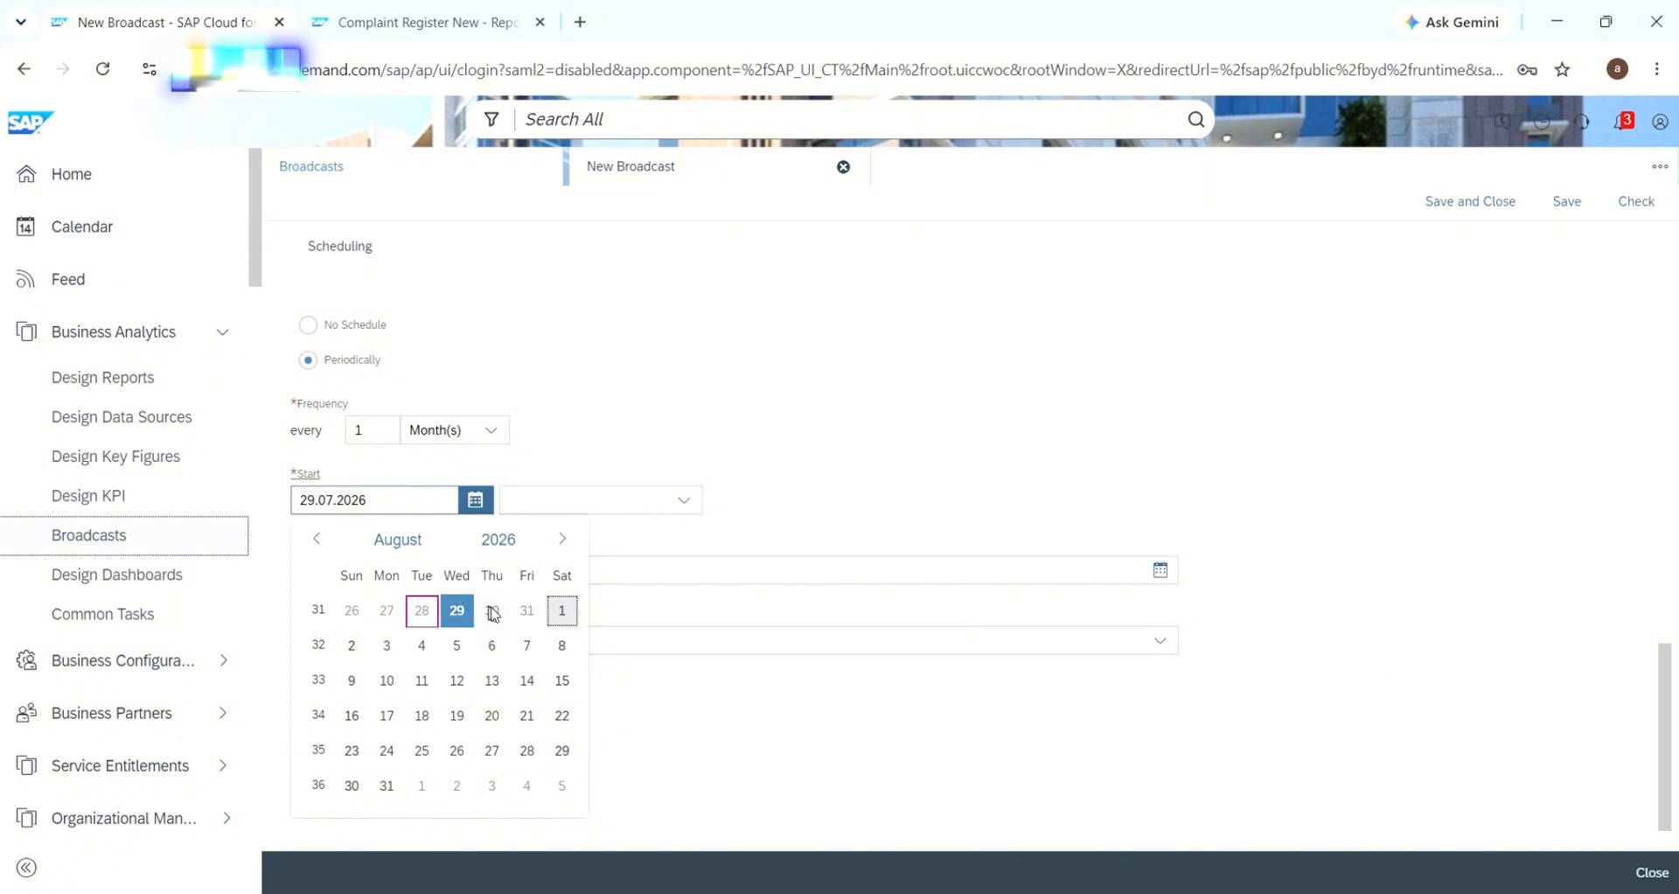
pyautogui.click(562, 611)
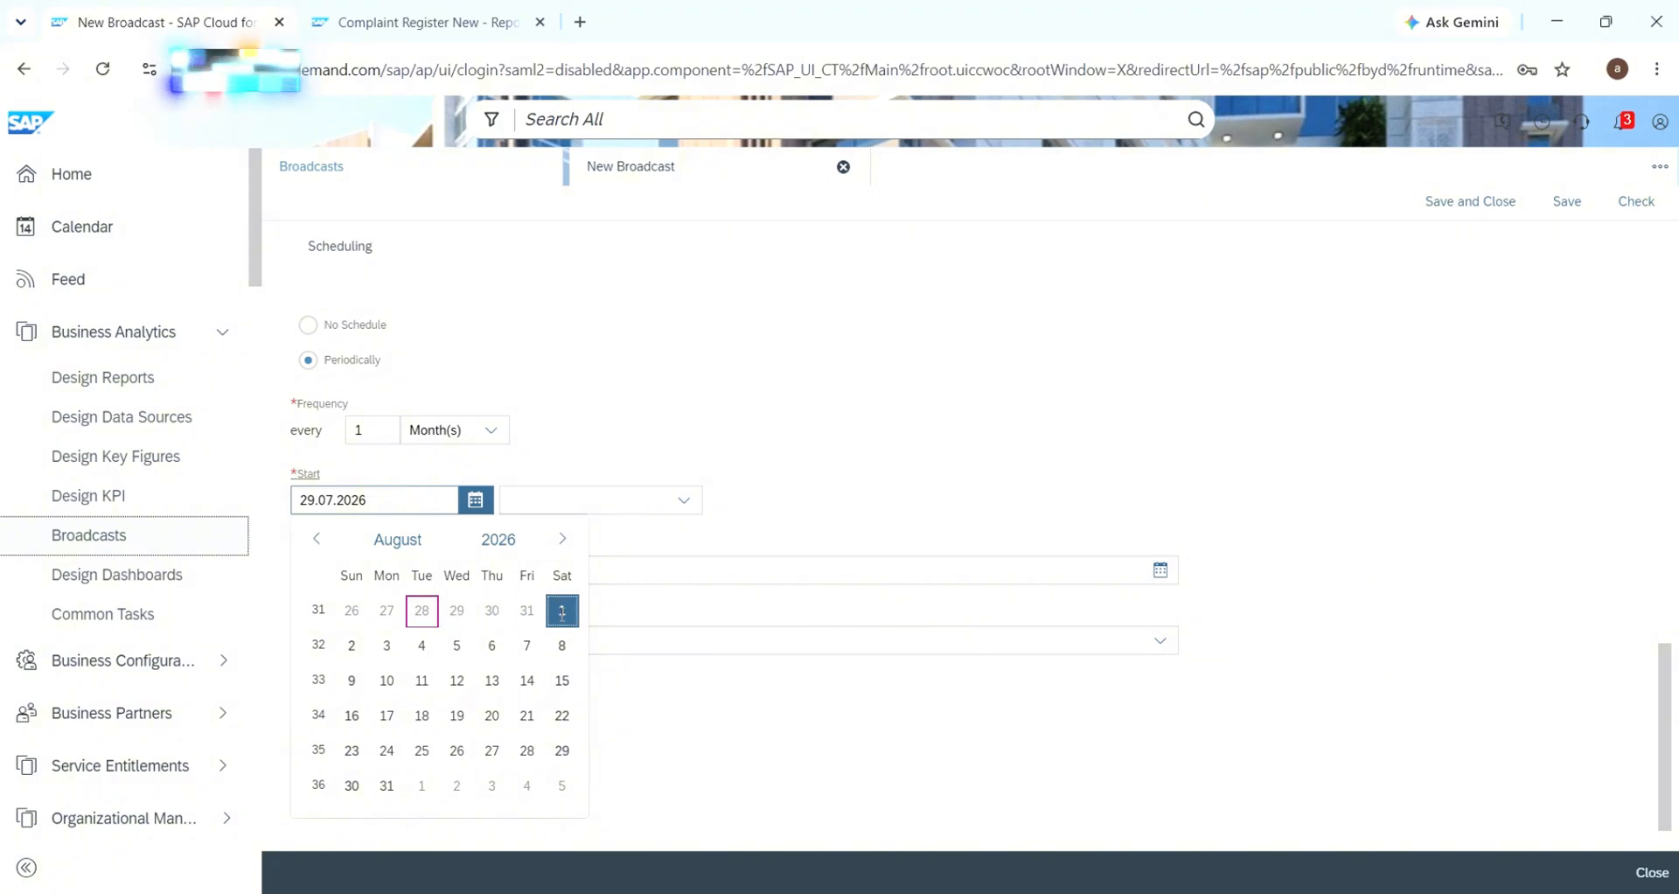
pyautogui.click(689, 509)
pyautogui.scroll(-2, 600, 316)
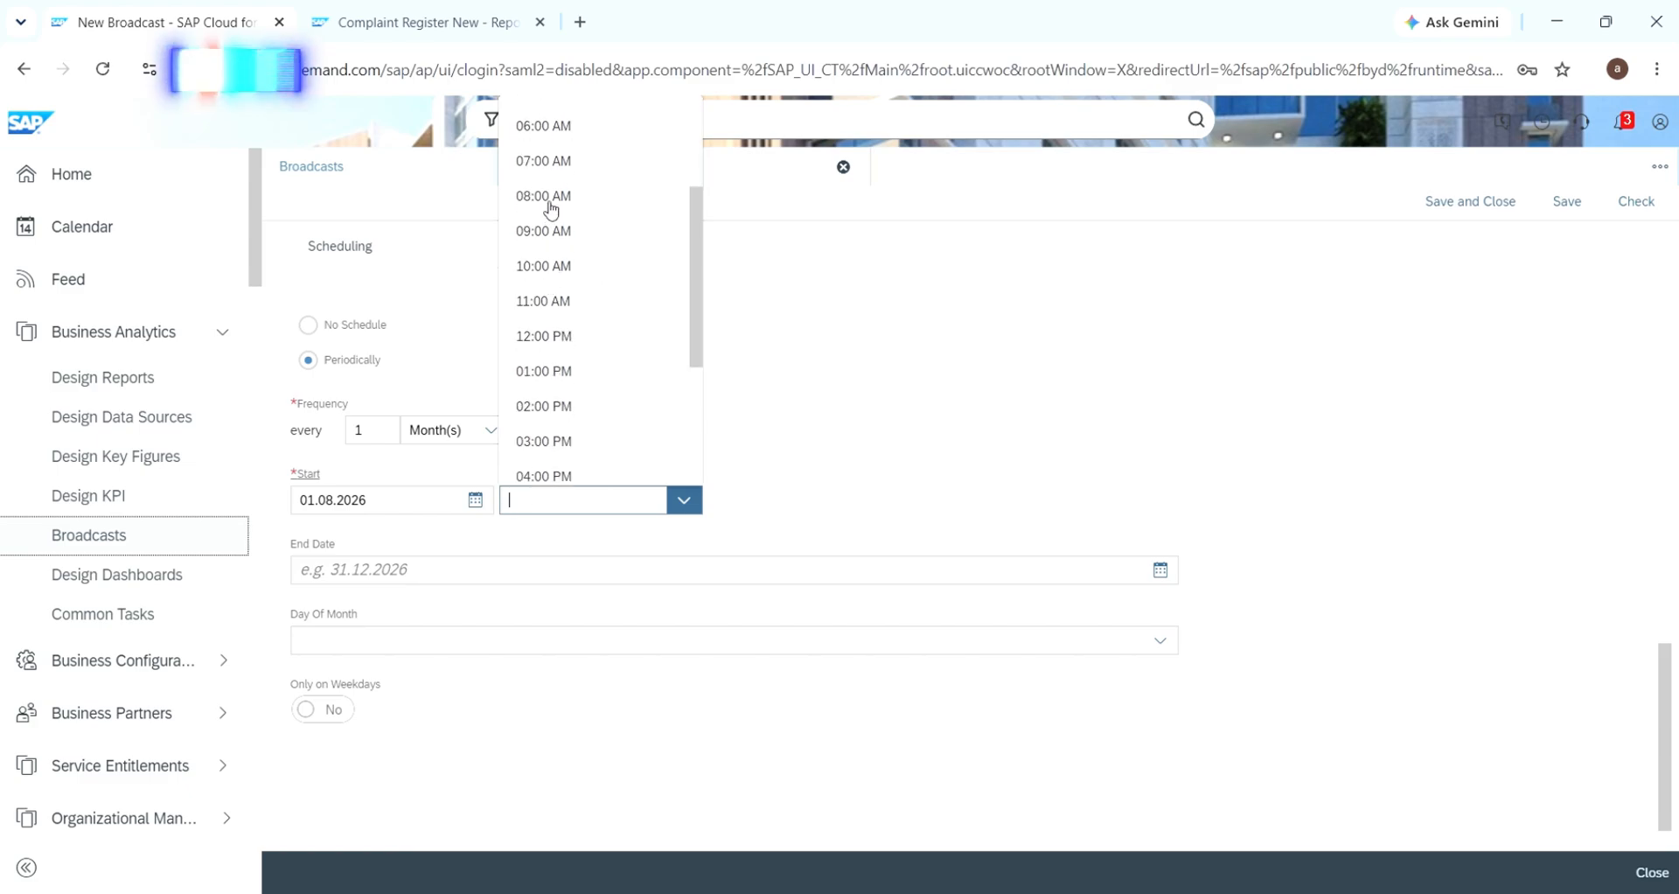
pyautogui.click(543, 234)
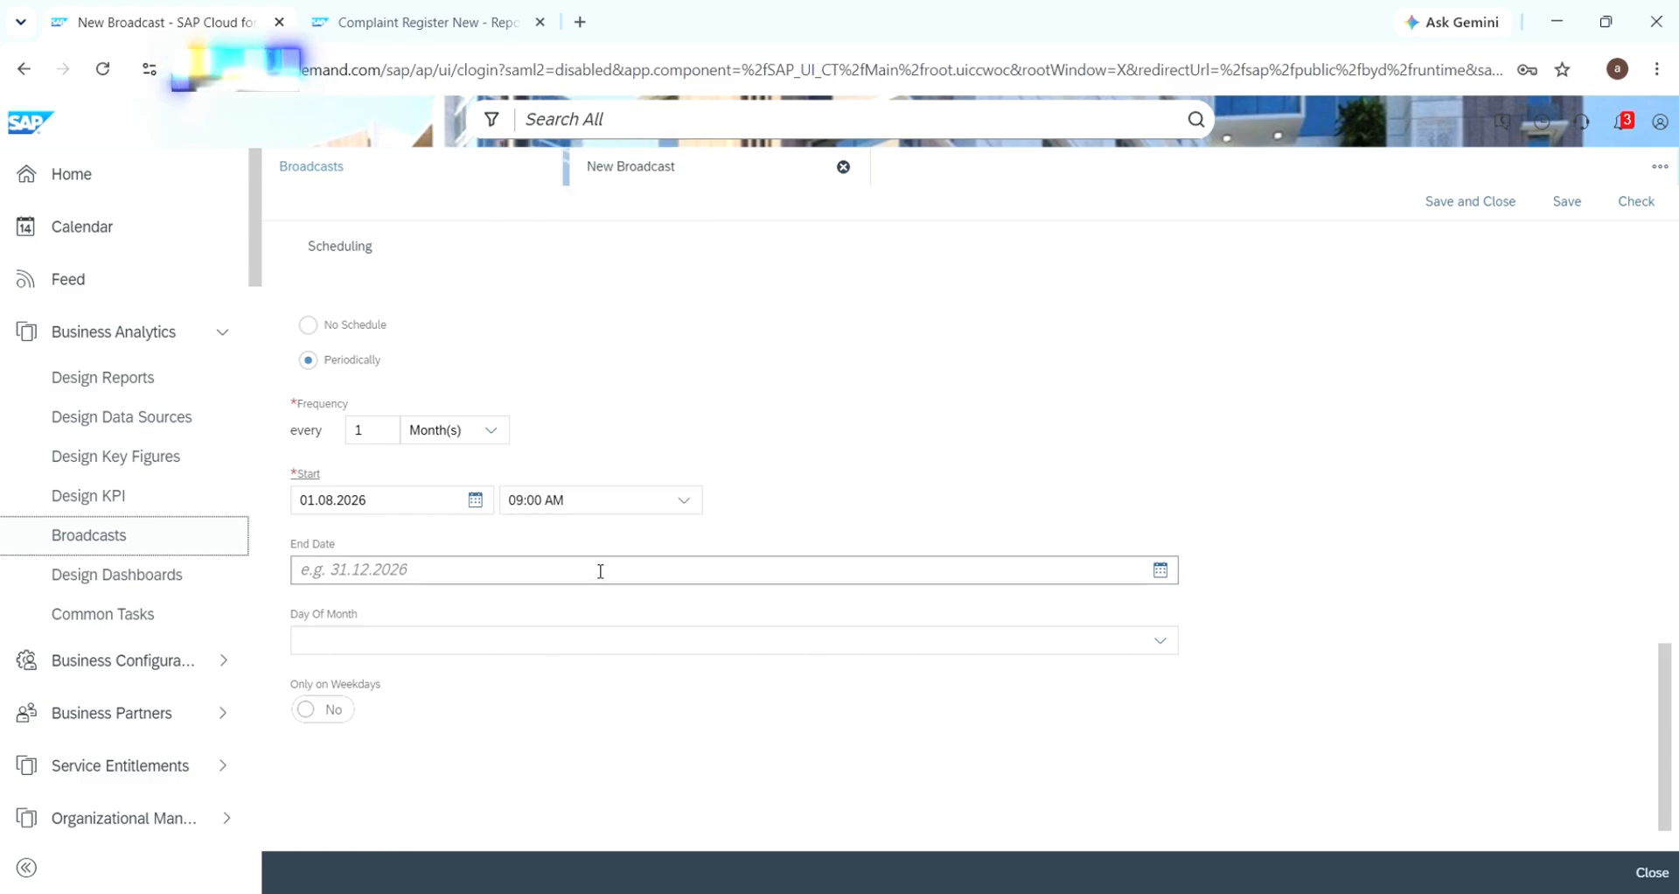
# Leave the schedule's end date empty and set its day of month to 1
pyautogui.click(1163, 574)
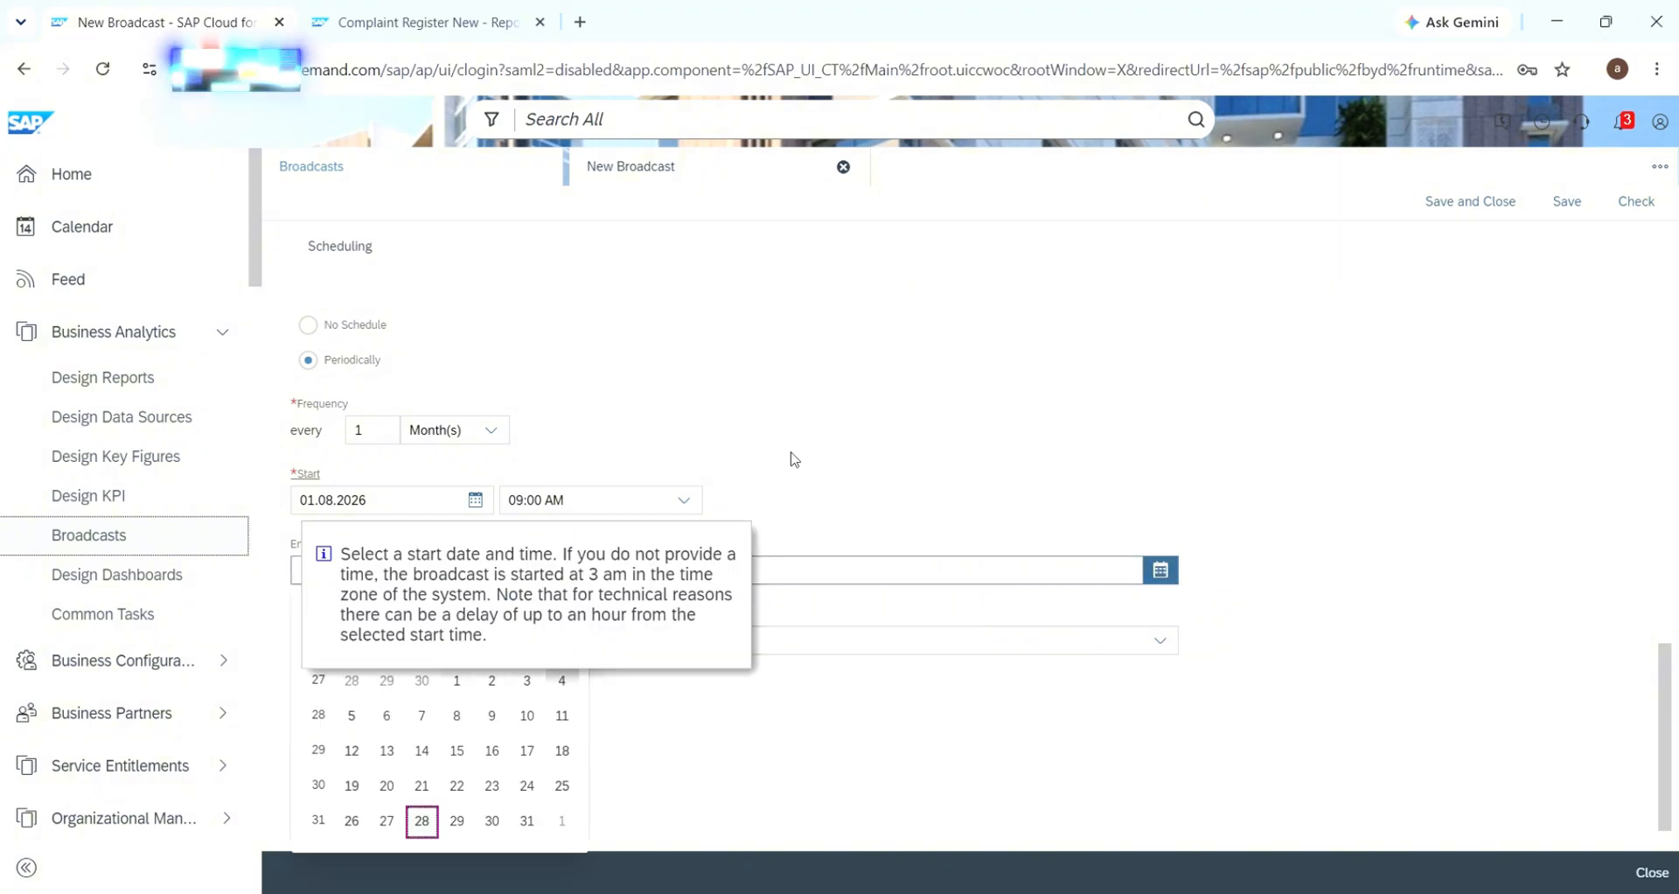
pyautogui.click(887, 458)
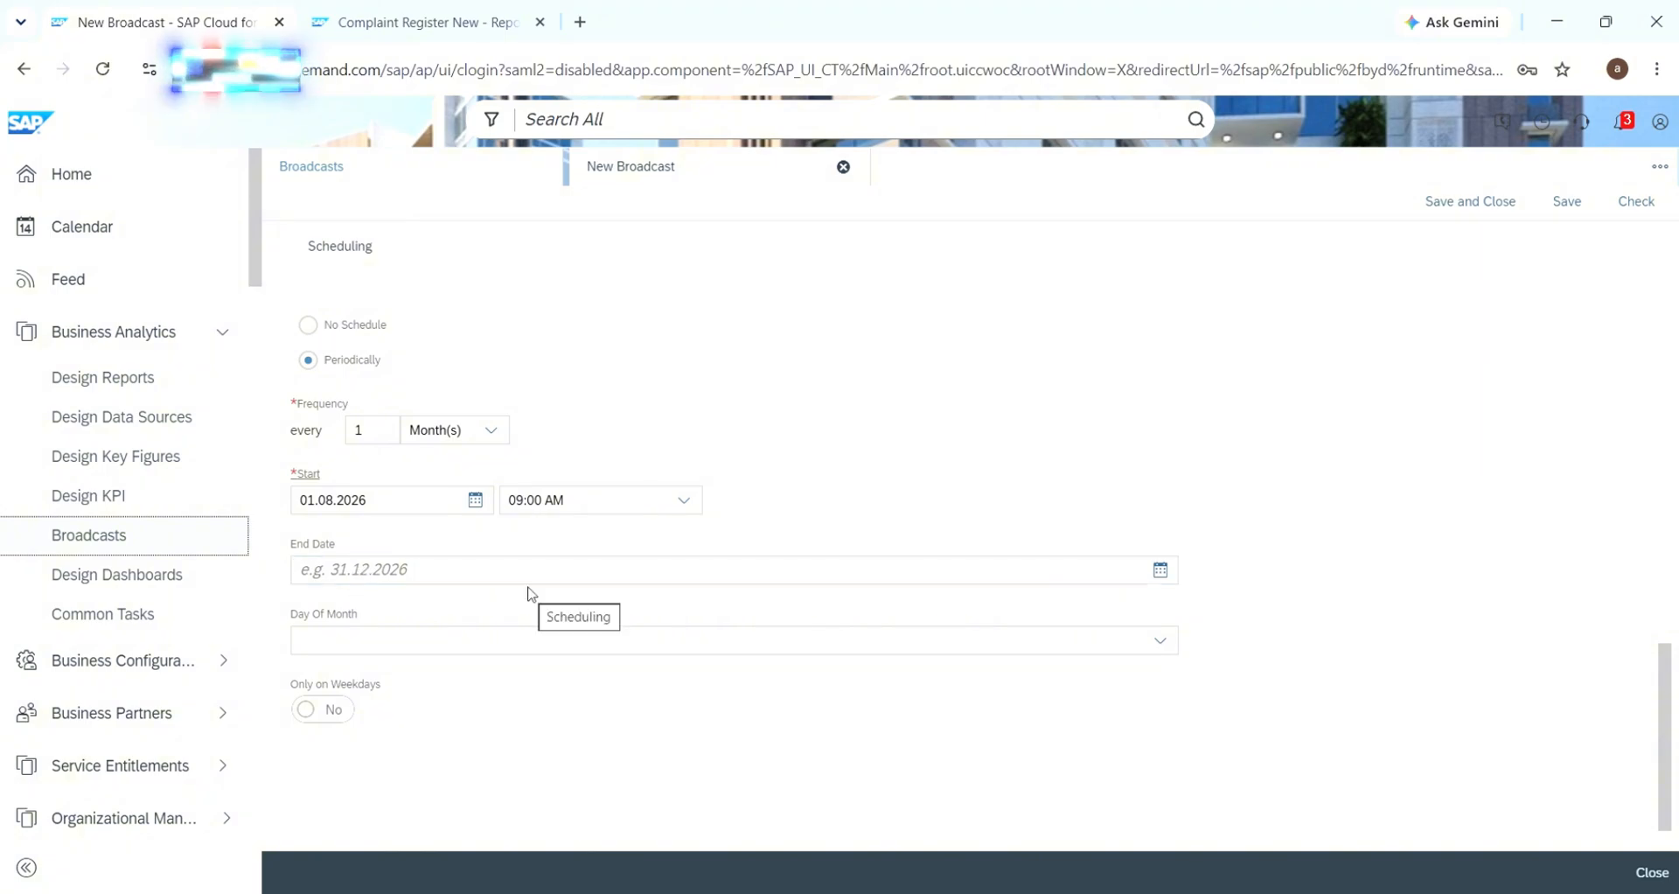
pyautogui.click(1163, 642)
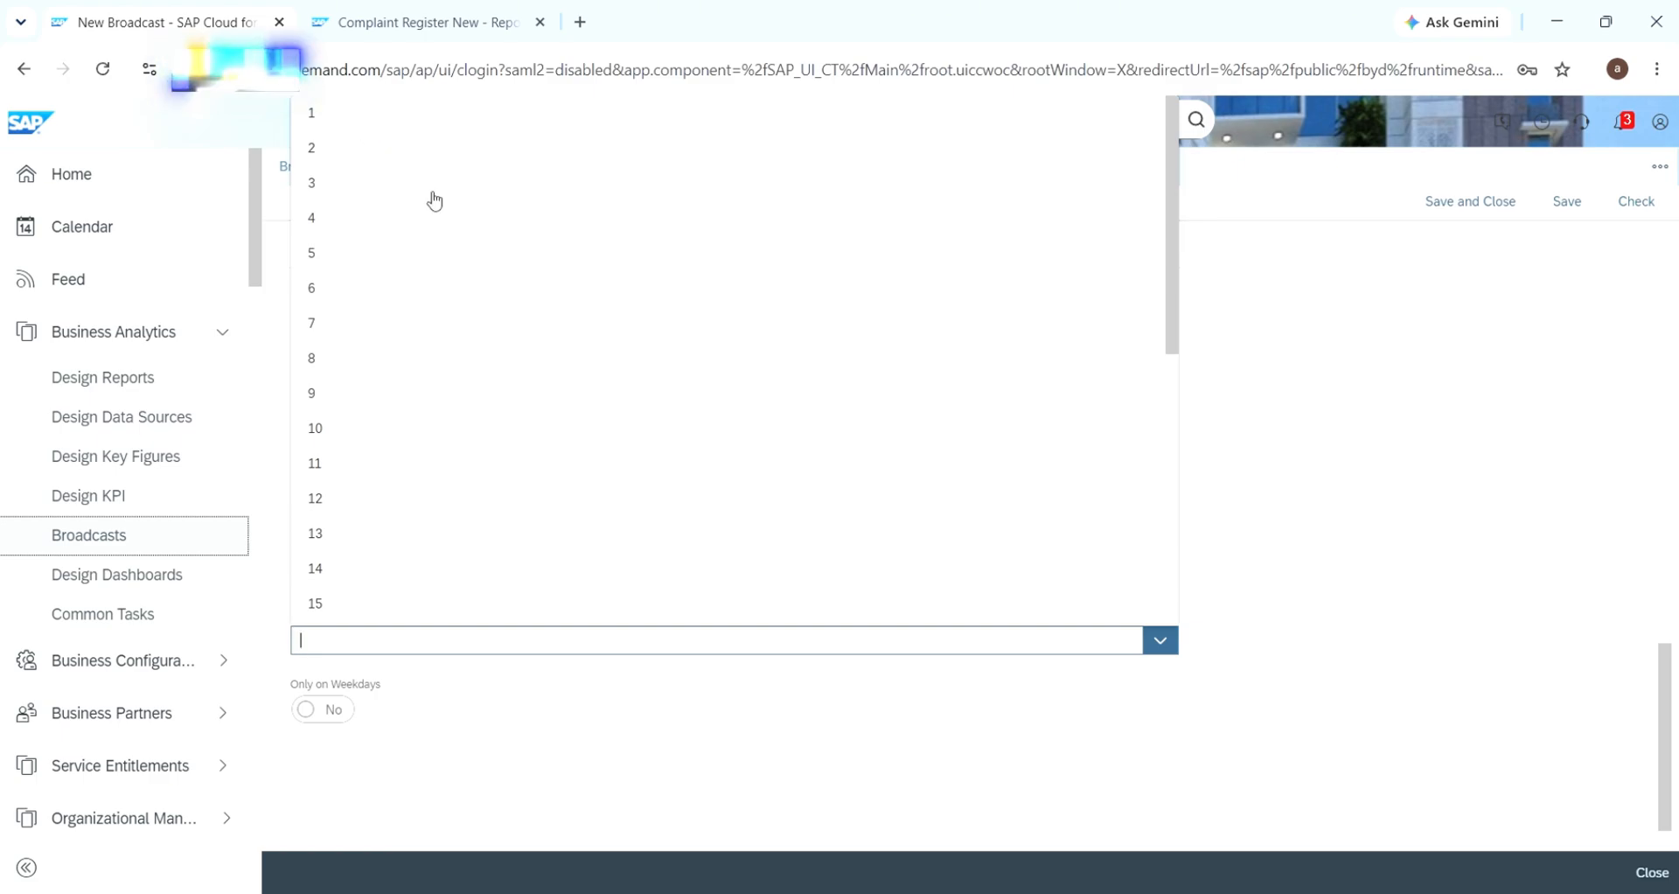
pyautogui.scroll(-5, 479, 342)
pyautogui.scroll(5, 427, 289)
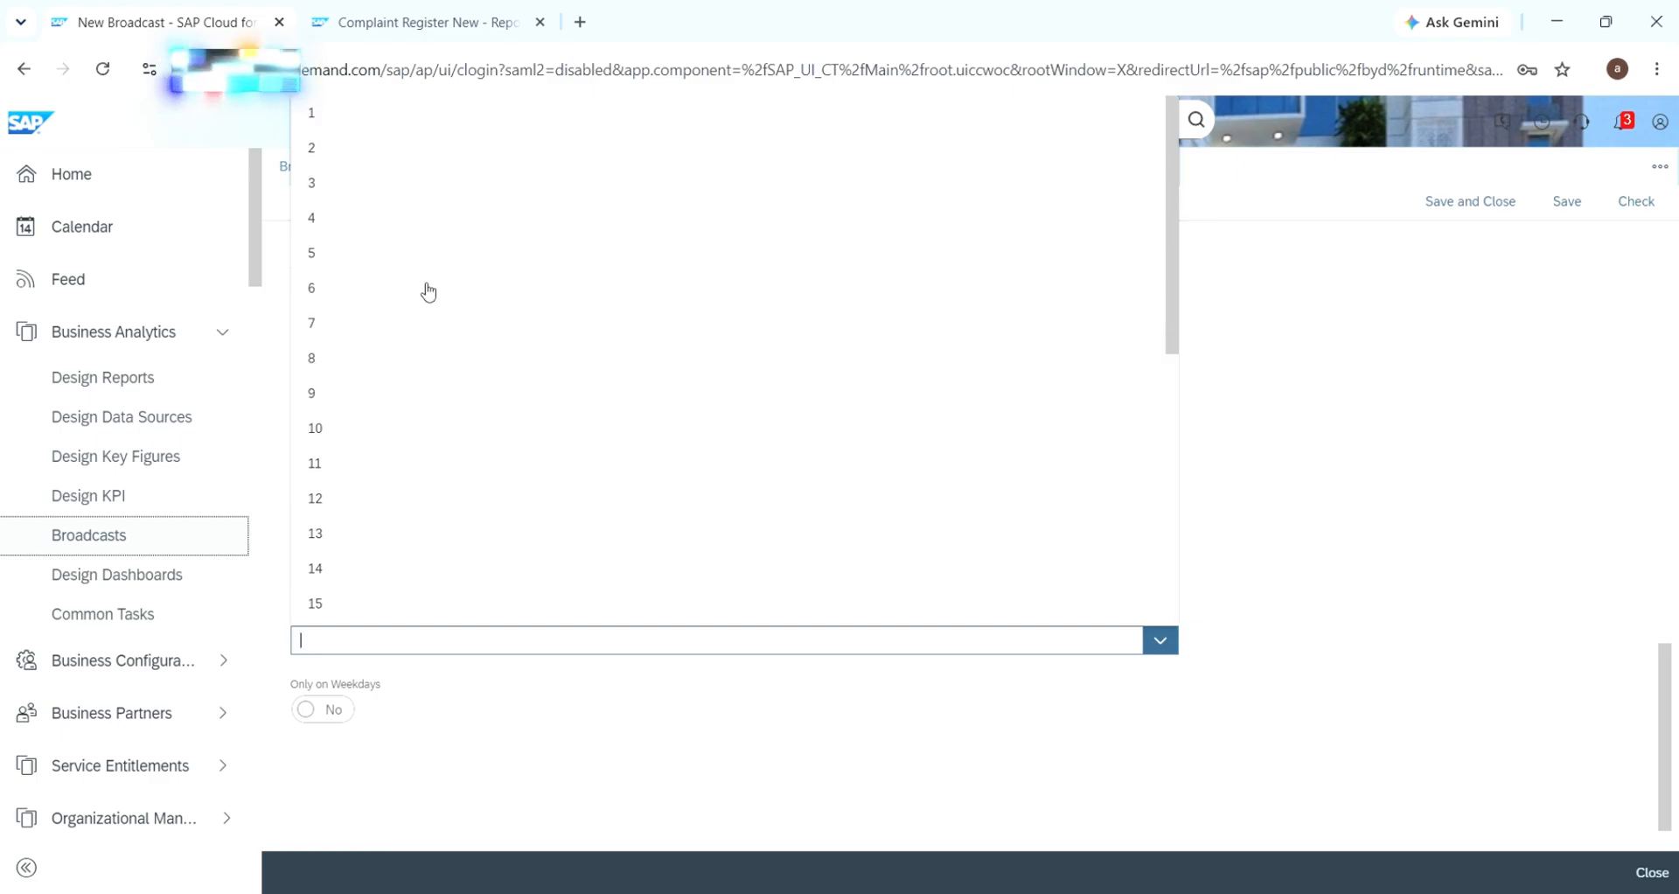
pyautogui.scroll(-5, 427, 289)
pyautogui.scroll(5, 469, 354)
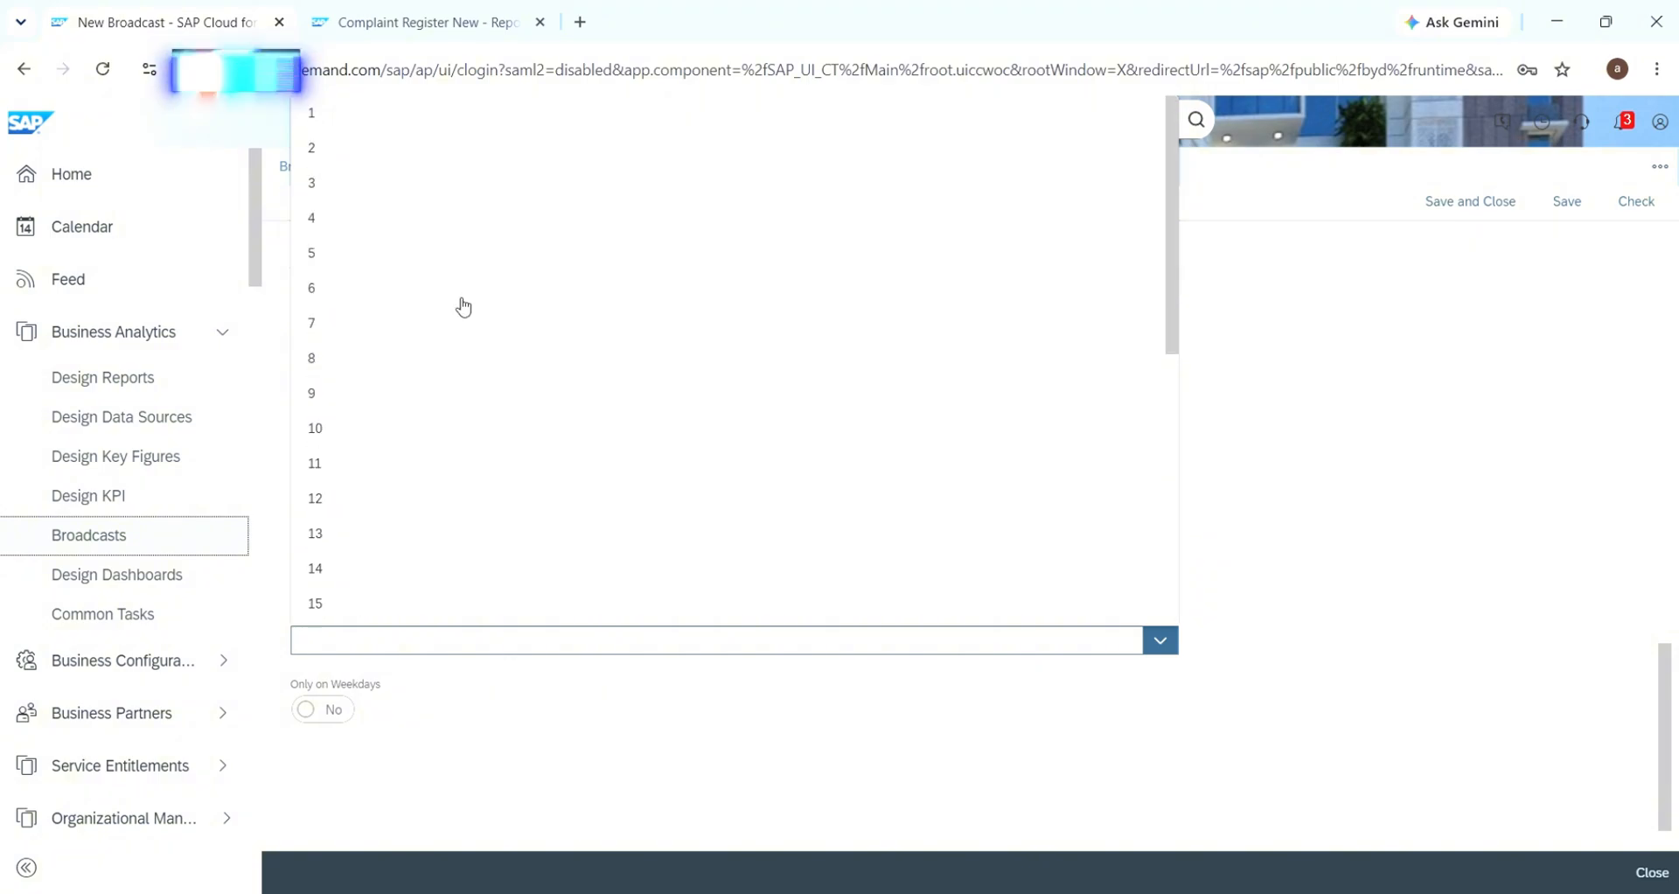
pyautogui.click(332, 127)
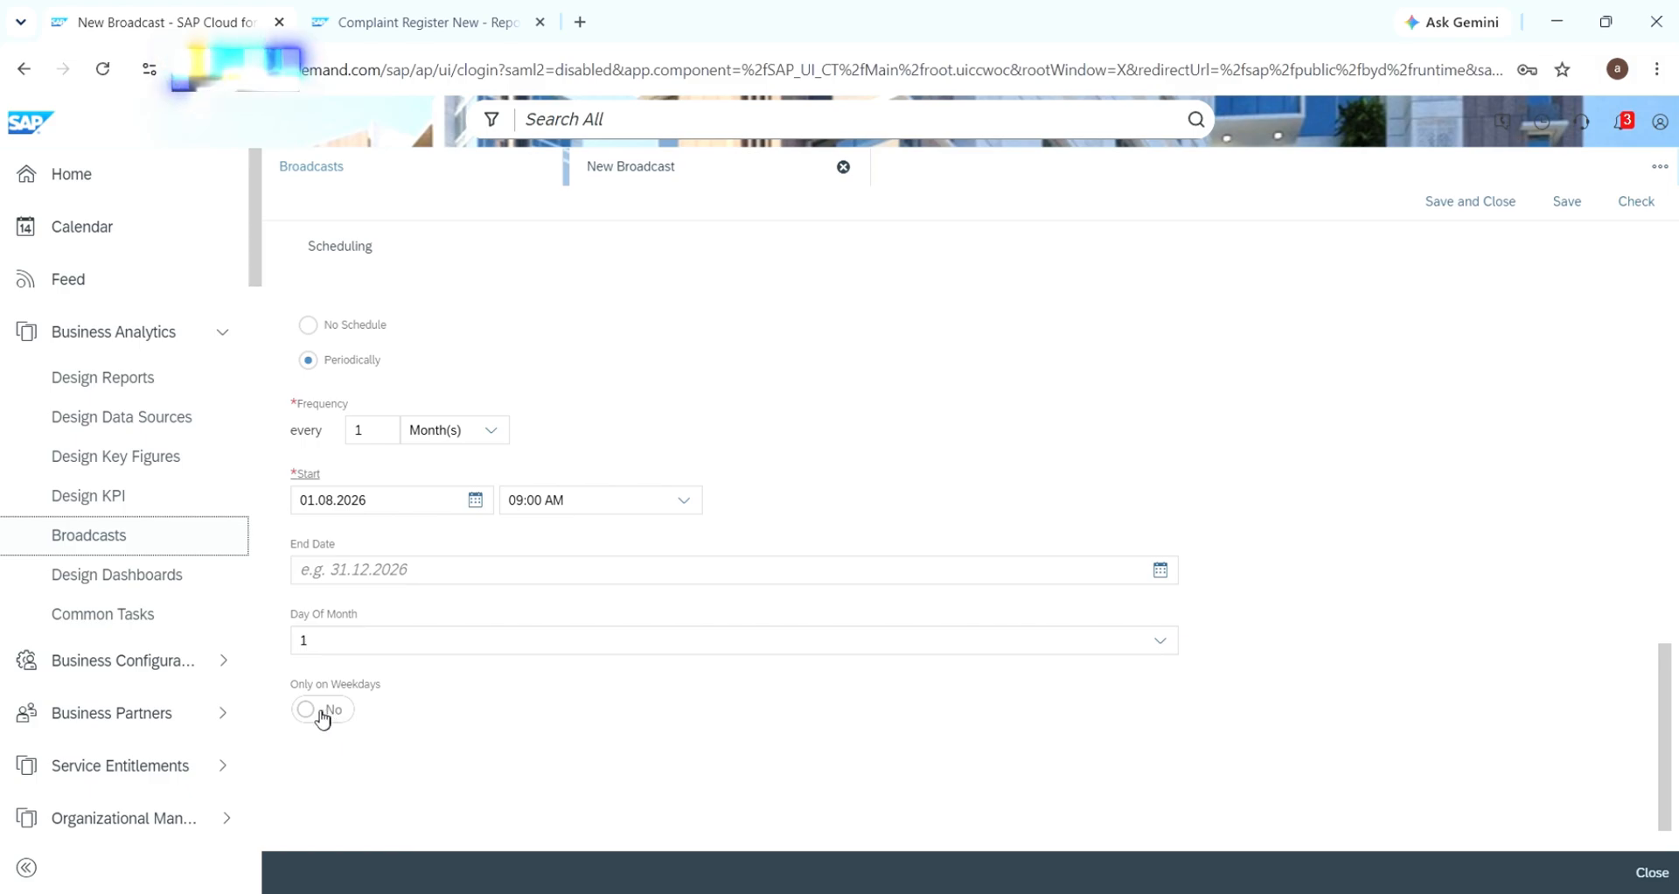
# Review the Only on Weekdays option and the recipient, format and scheduling entries in the broadcast form
pyautogui.moveTo(375, 684); pyautogui.dragTo(293, 687)
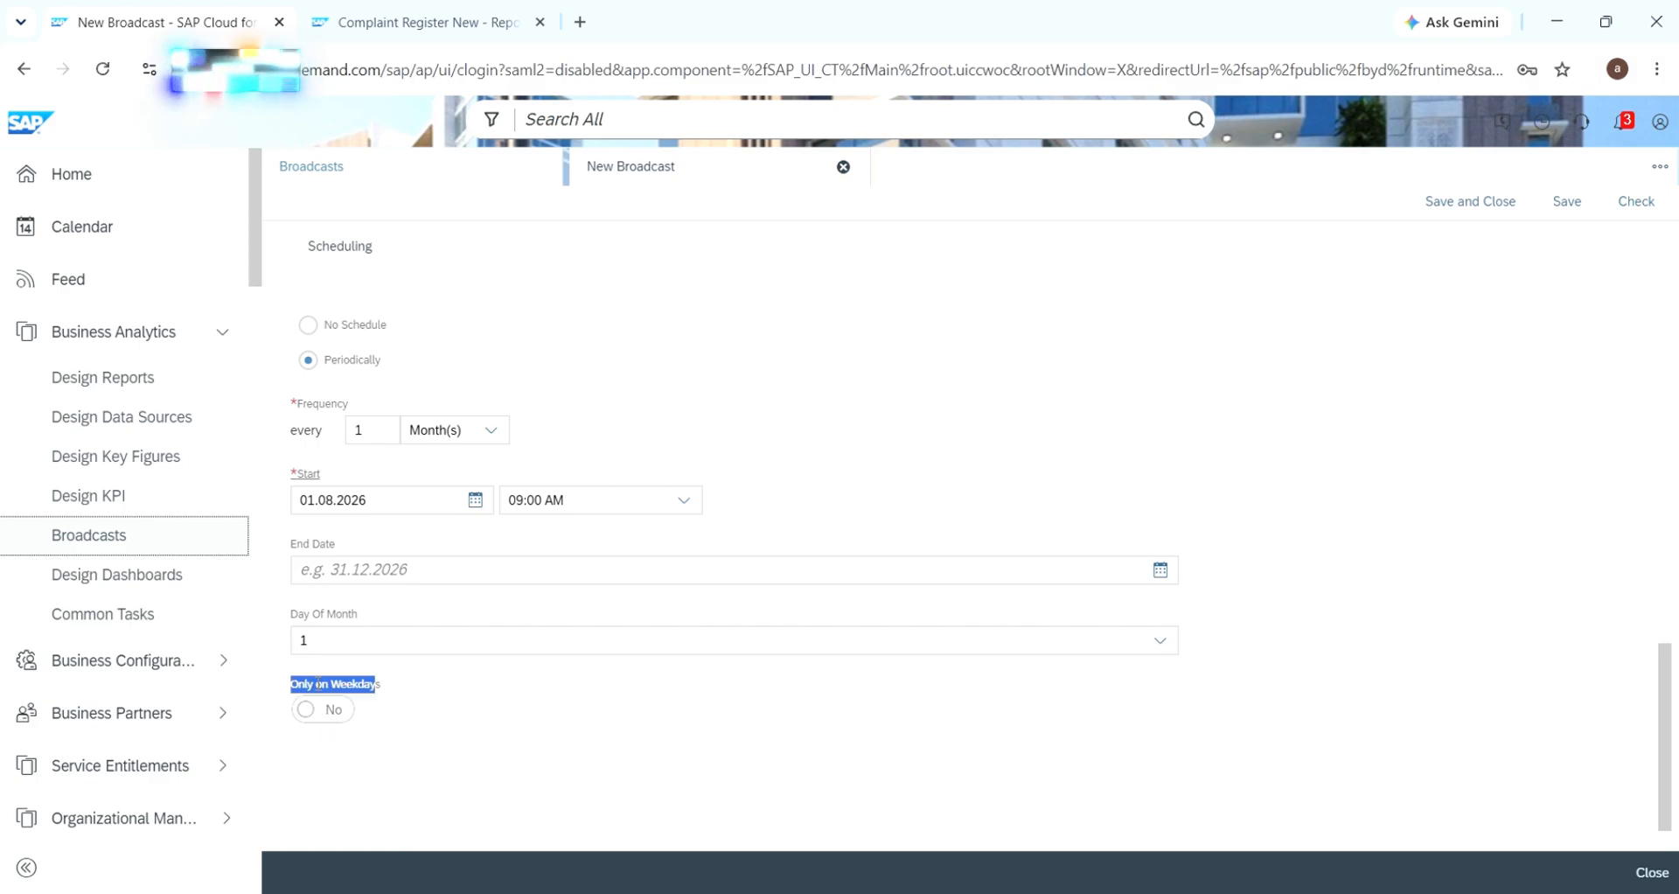
pyautogui.click(444, 680)
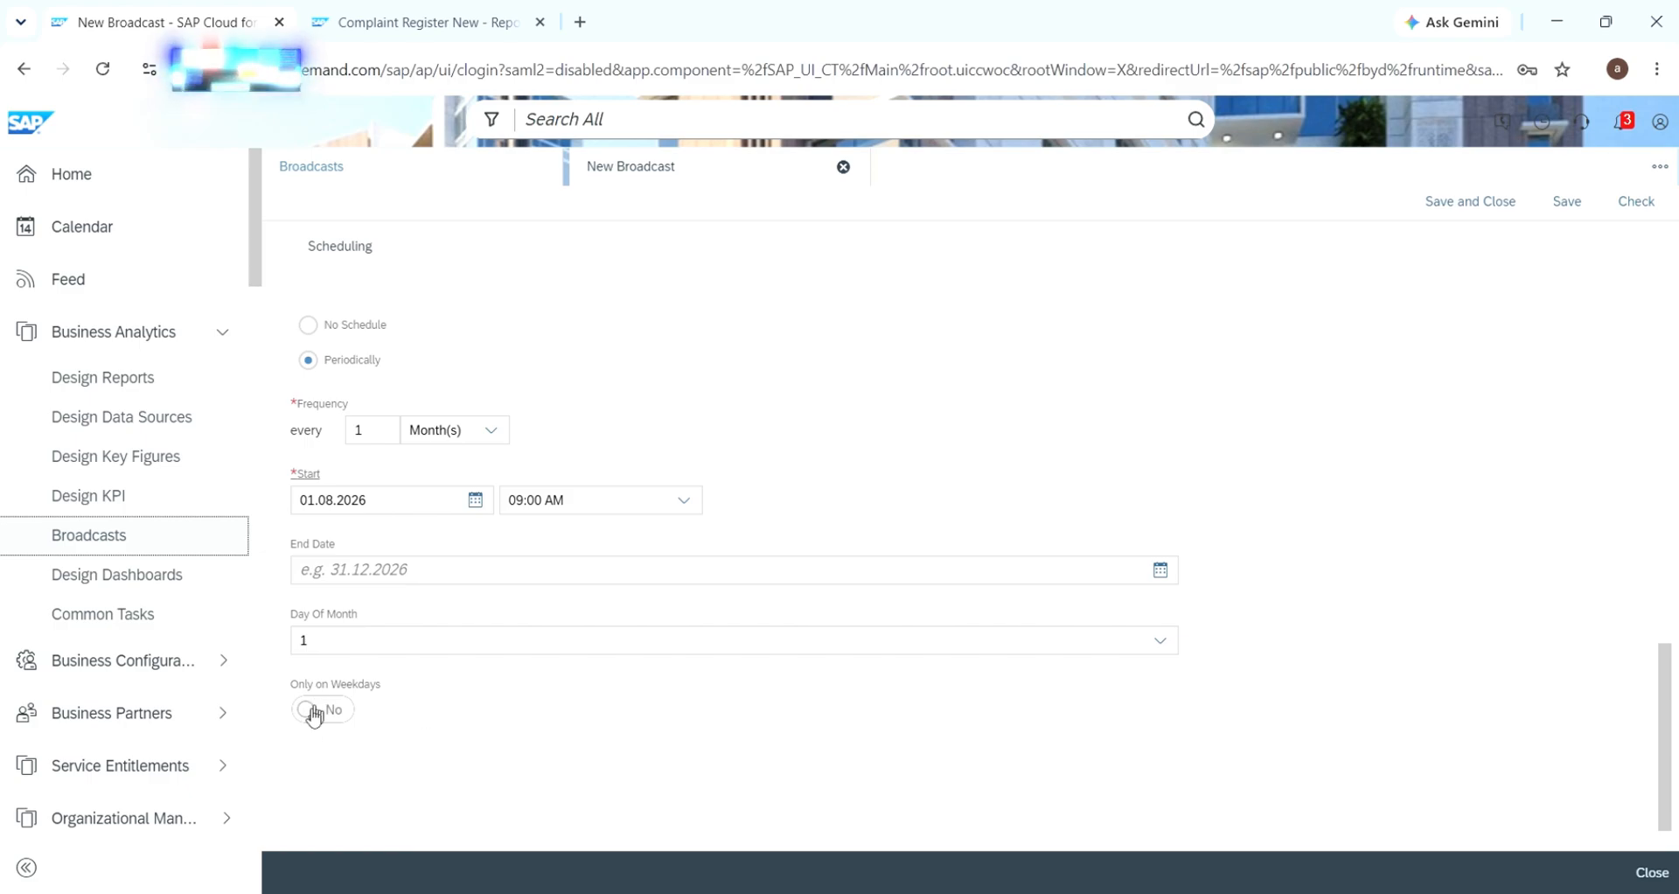
pyautogui.scroll(3, 480, 682)
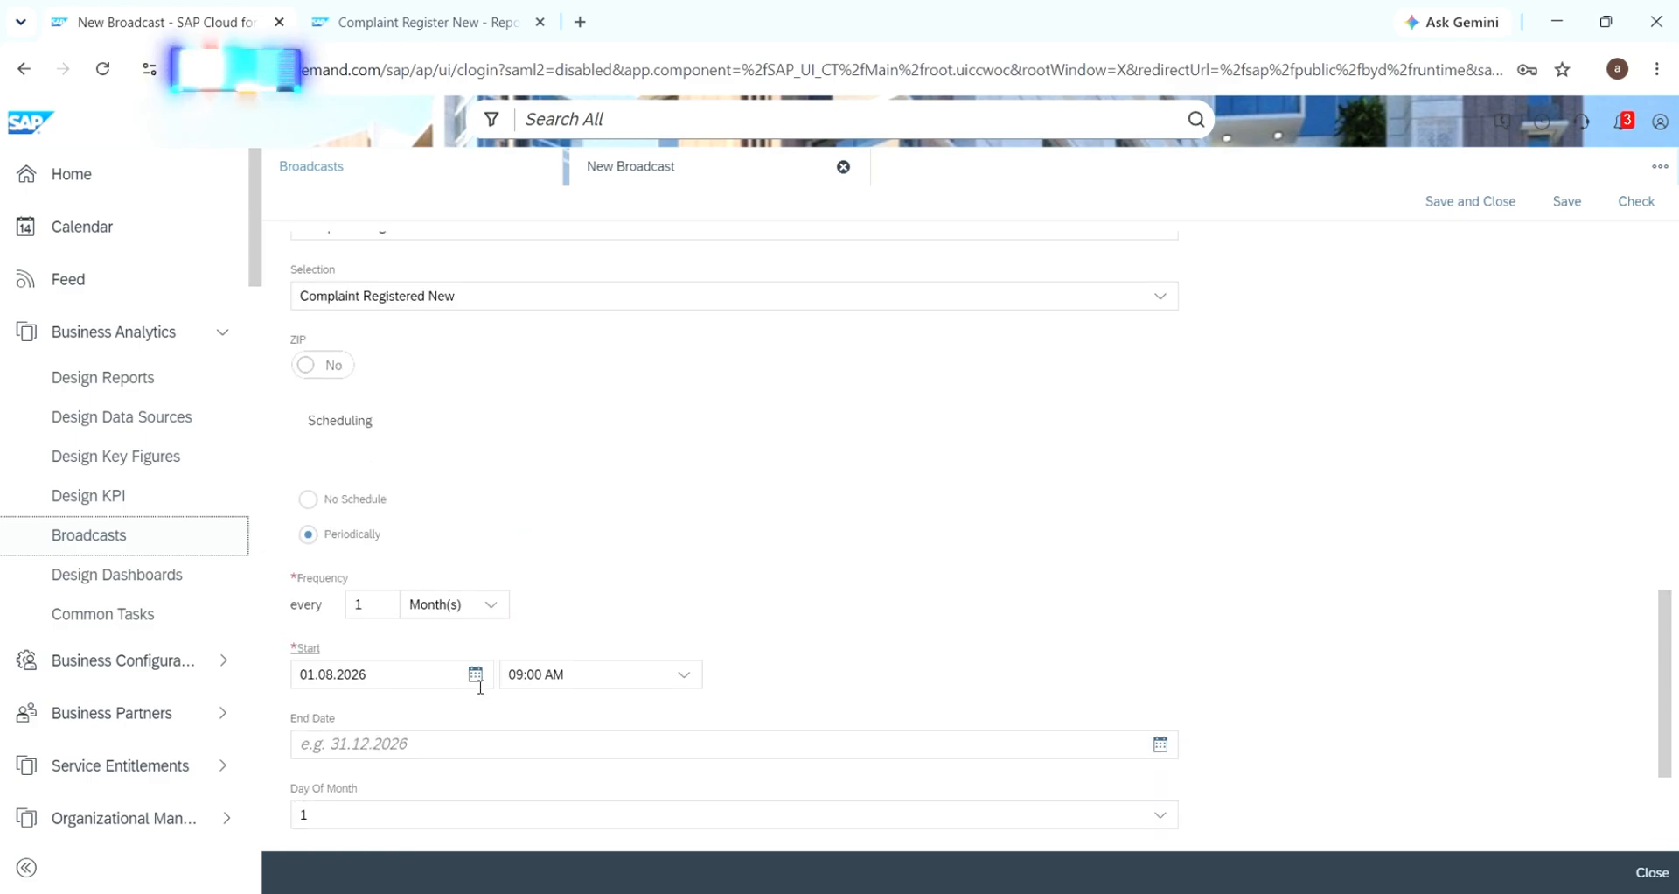
pyautogui.scroll(-3, 599, 491)
pyautogui.scroll(1, 600, 491)
pyautogui.scroll(2, 604, 490)
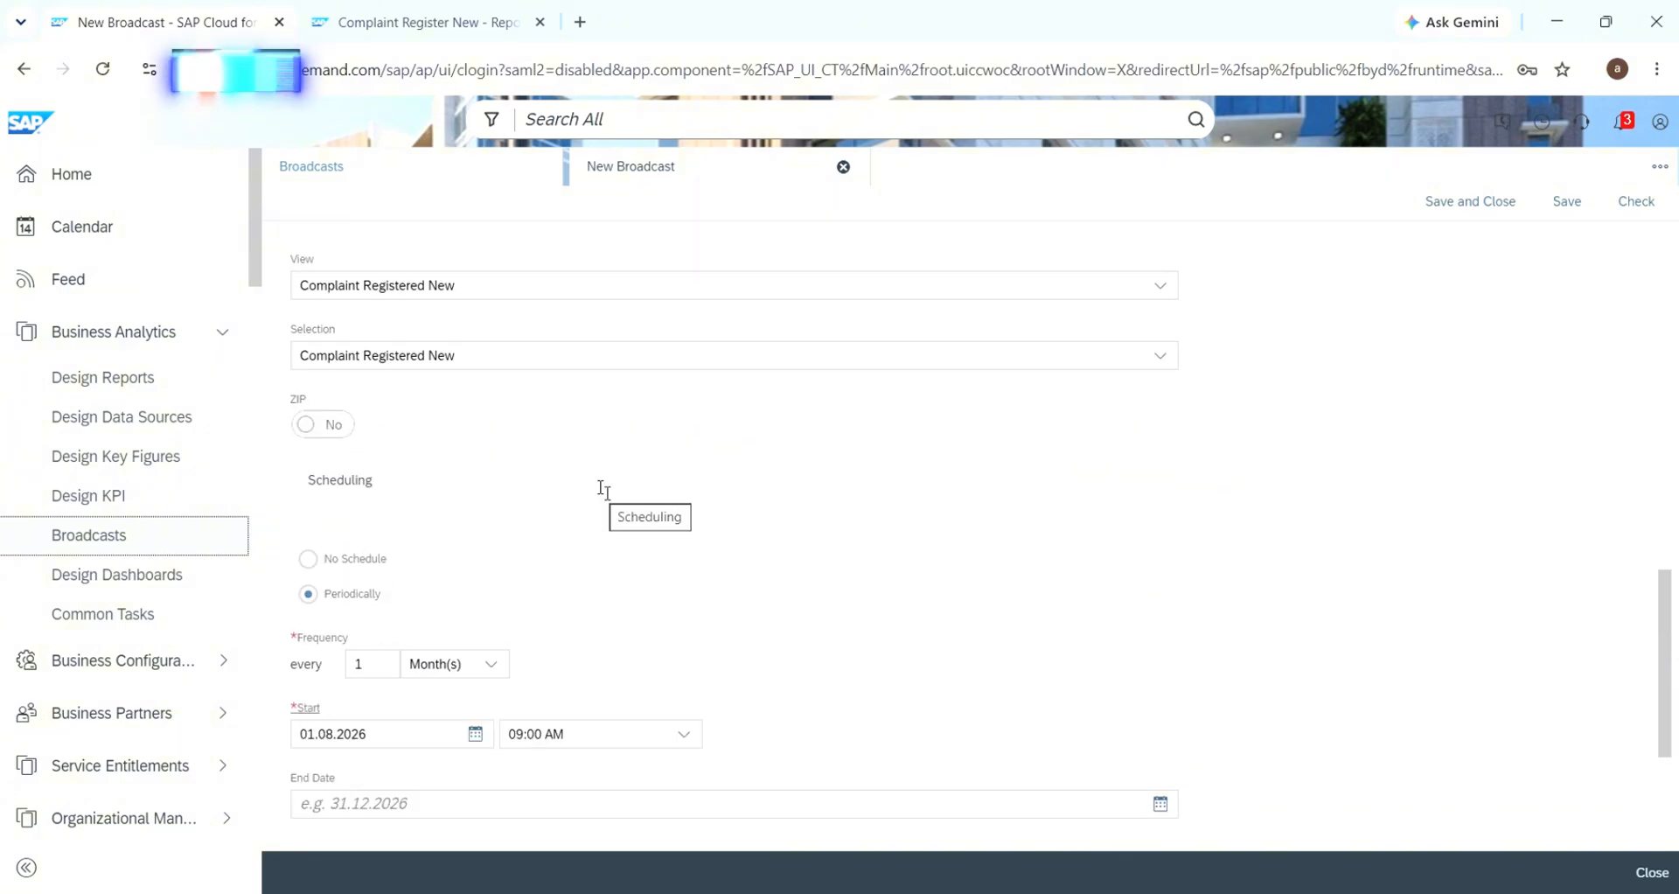
pyautogui.scroll(6, 604, 489)
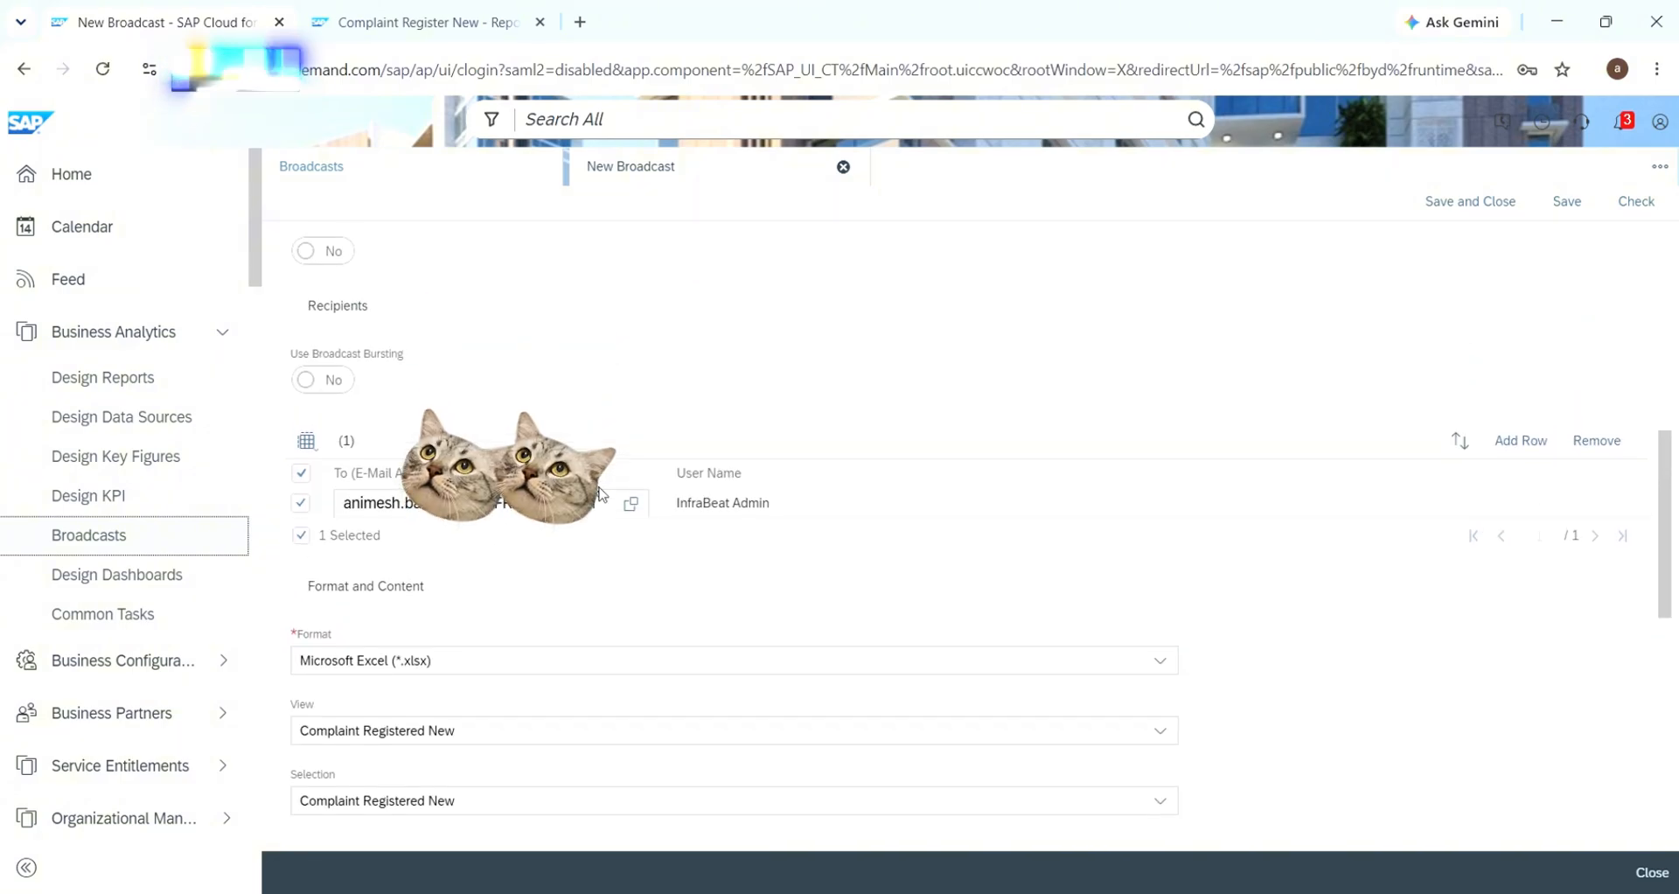
pyautogui.scroll(-8, 599, 490)
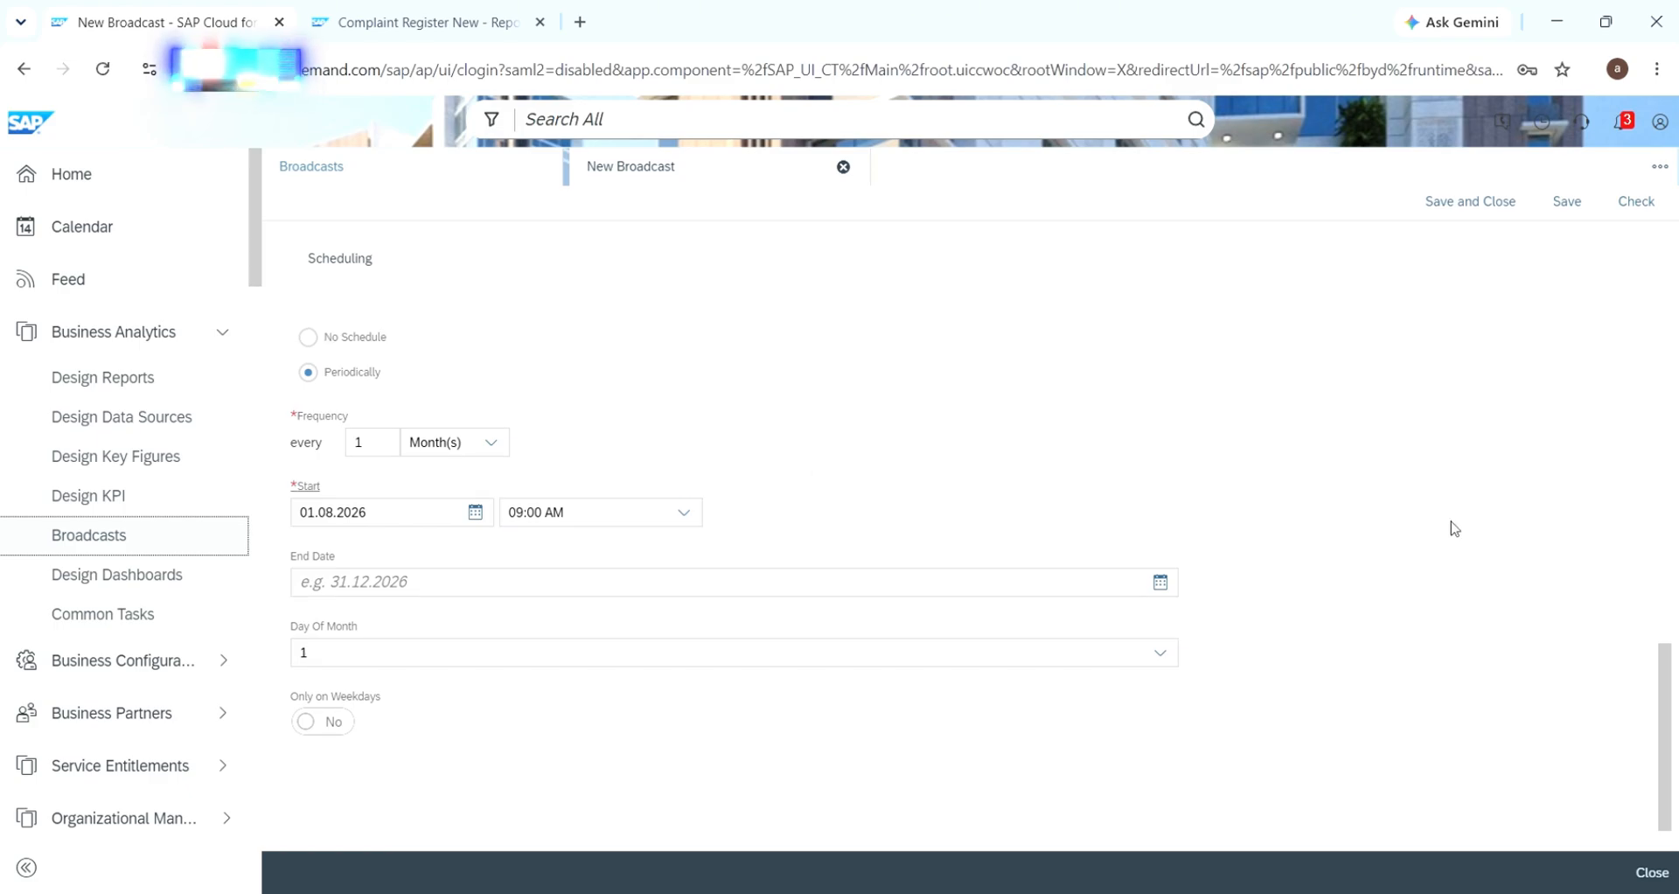
# Save the new broadcast, run its check, and save and close the form
pyautogui.click(1567, 203)
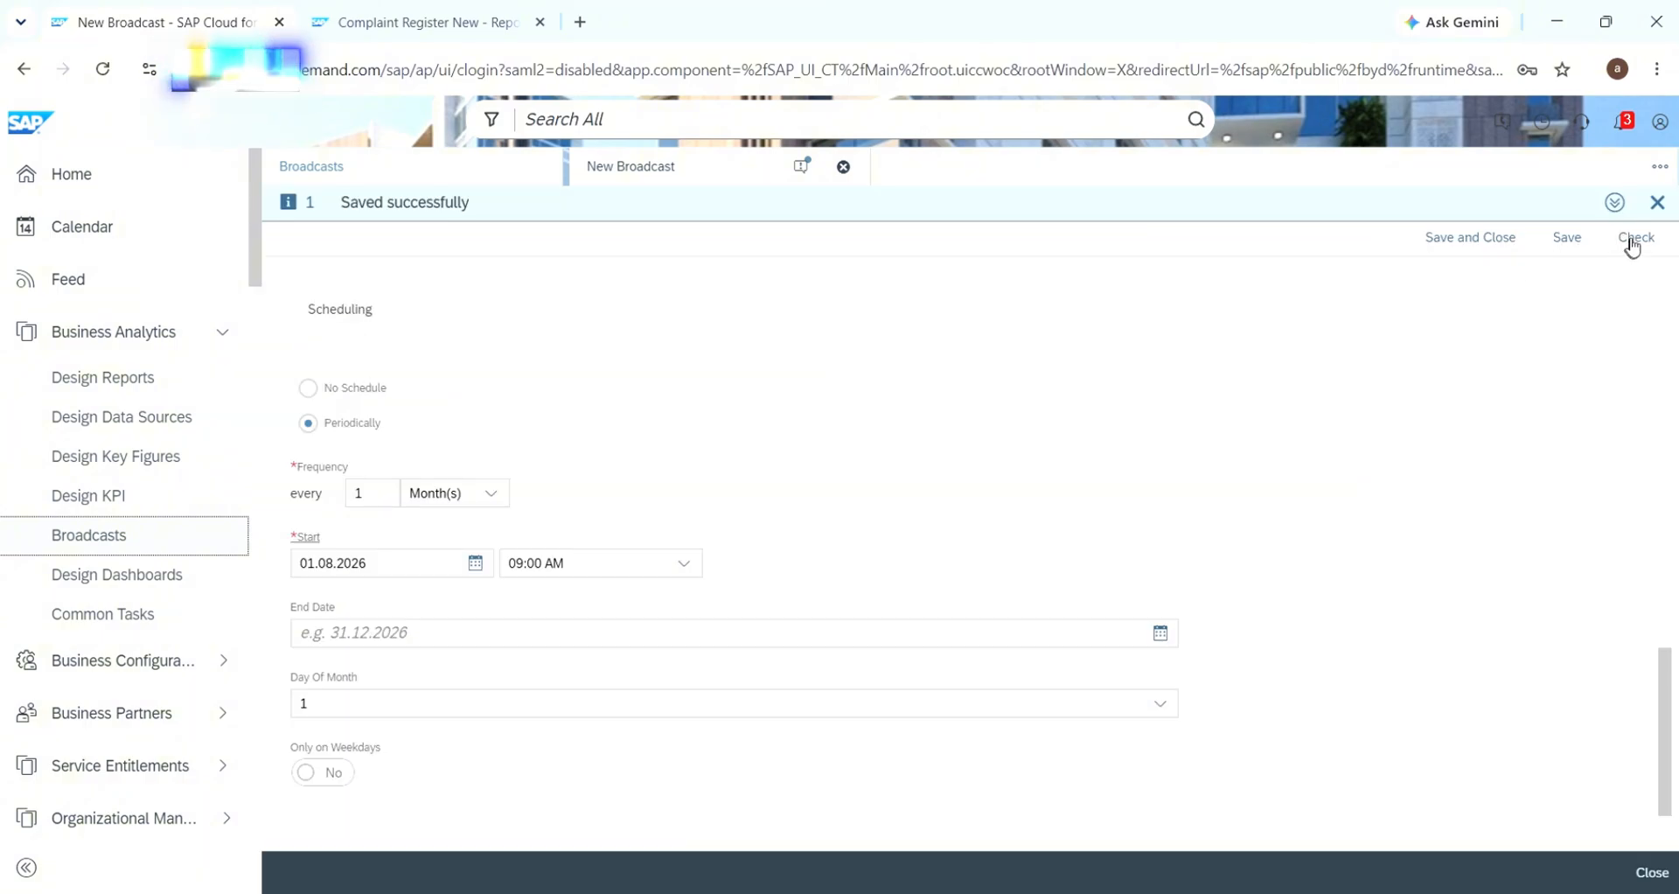
pyautogui.click(1632, 244)
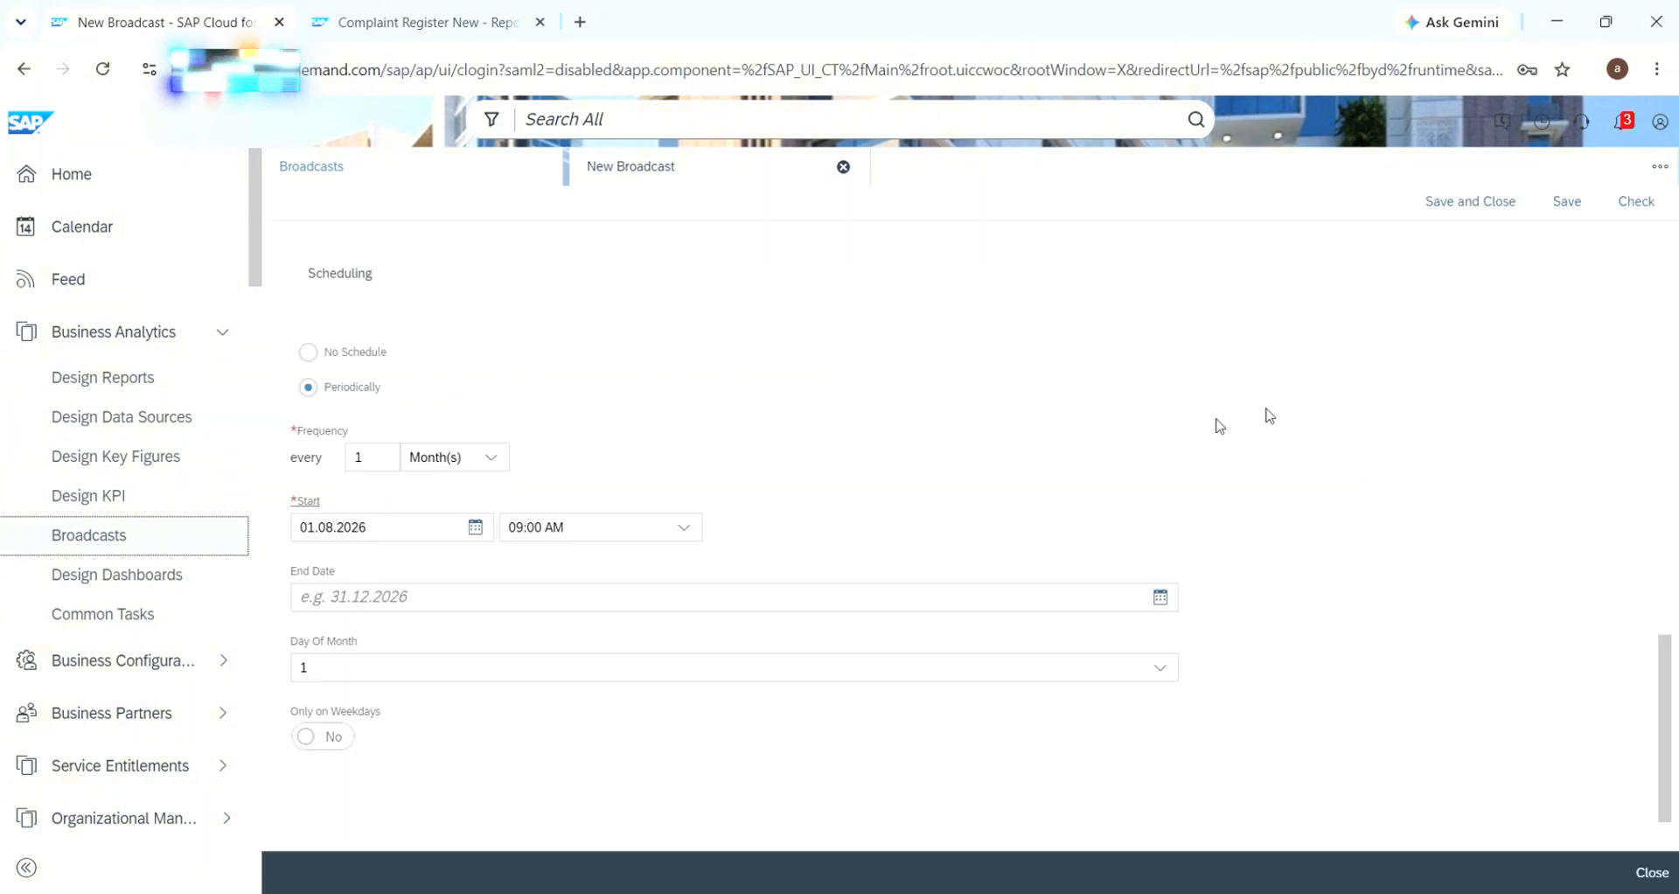
pyautogui.scroll(3, 1269, 415)
pyautogui.click(1454, 204)
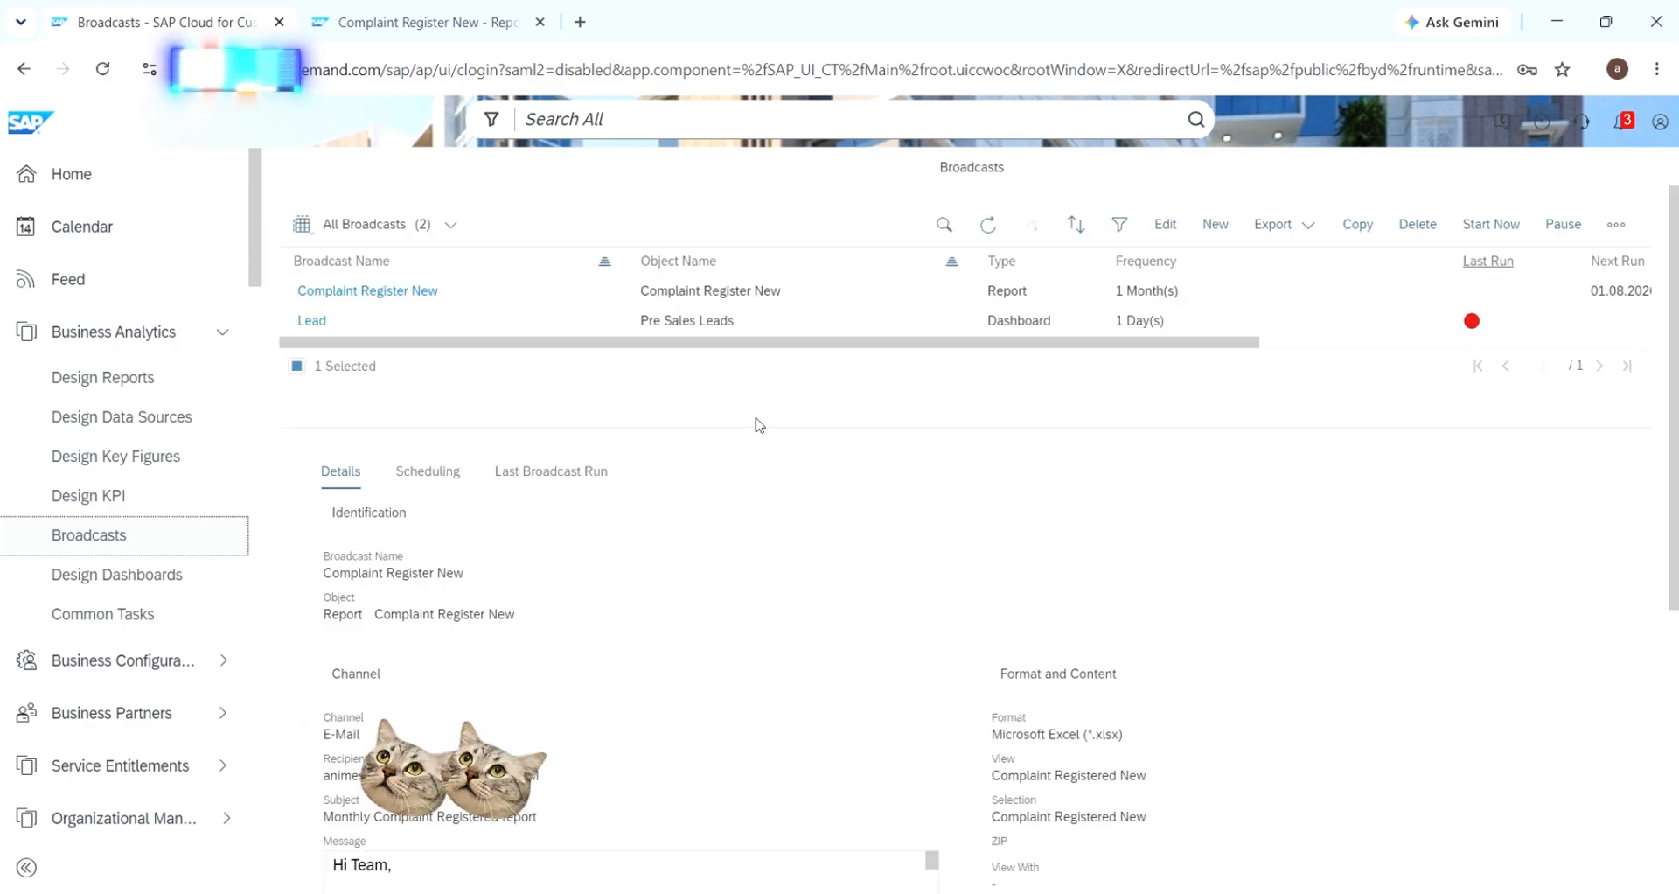
# Examine the next run, actions and status columns for the Complaint Register New entry in the broadcasts list
pyautogui.moveTo(853, 344); pyautogui.dragTo(1289, 382)
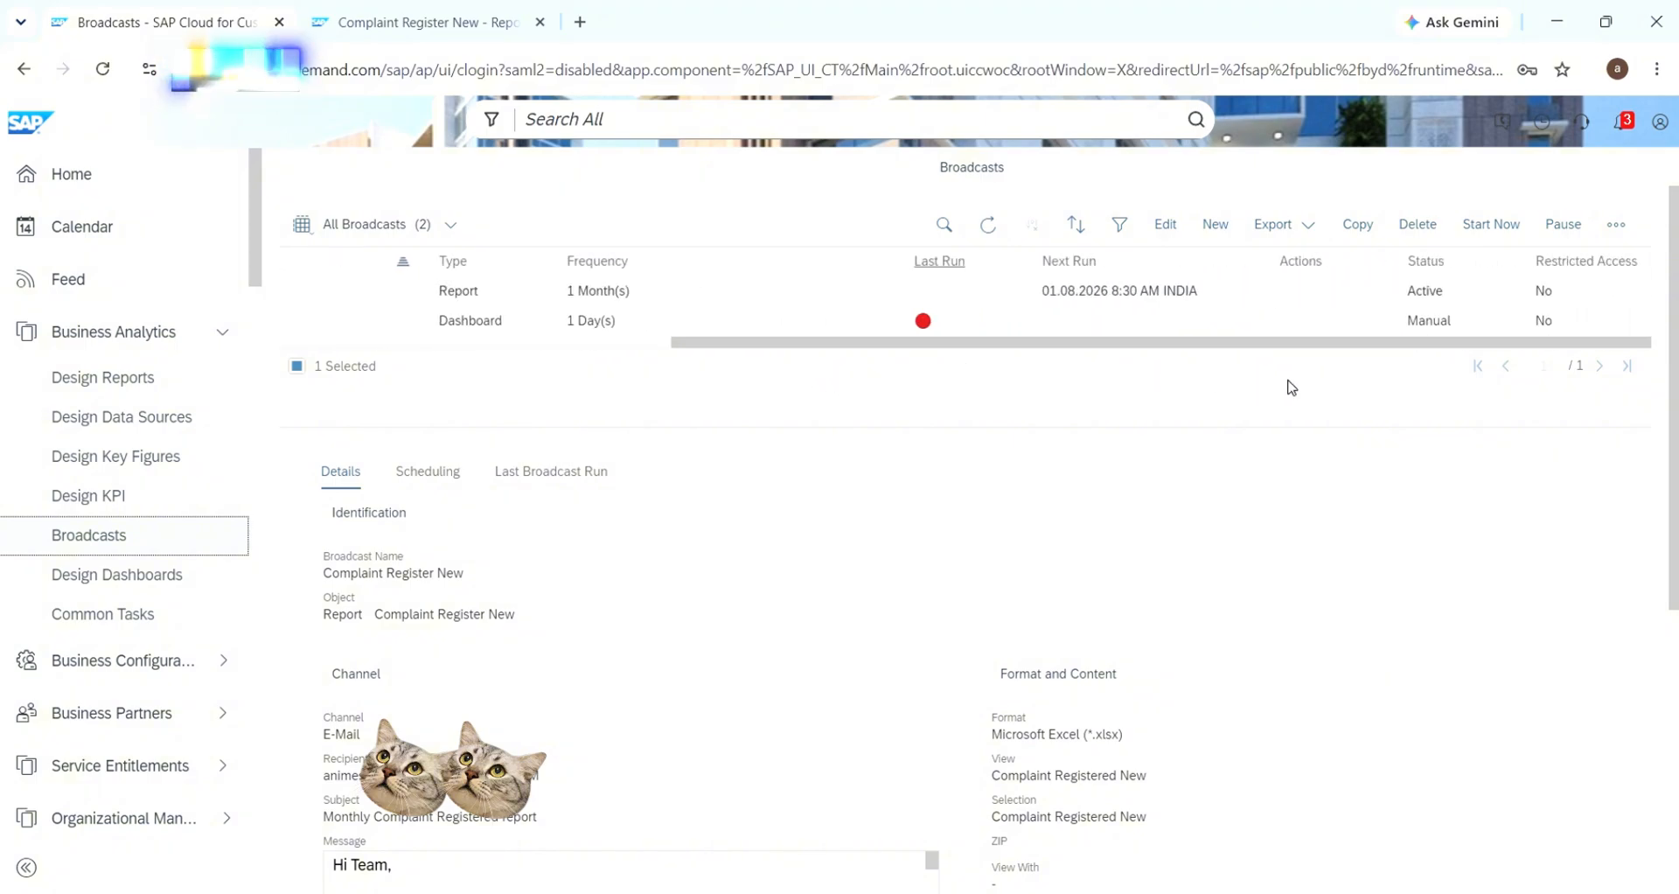
pyautogui.moveTo(1044, 296); pyautogui.dragTo(1201, 297)
pyautogui.click(1204, 435)
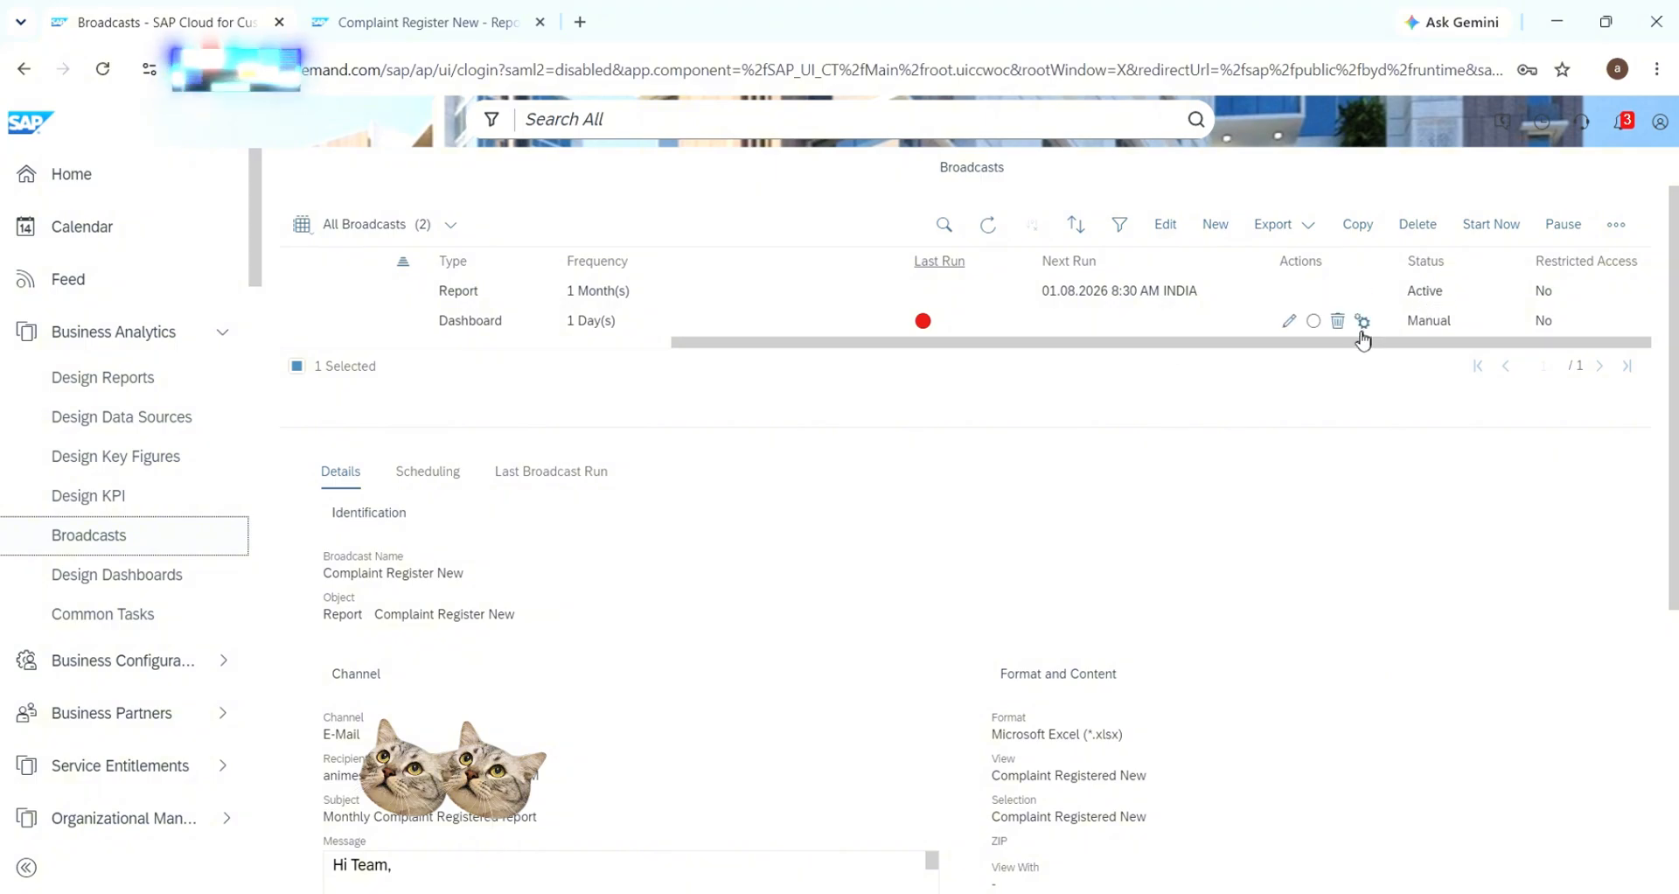
pyautogui.moveTo(1341, 344); pyautogui.dragTo(779, 388)
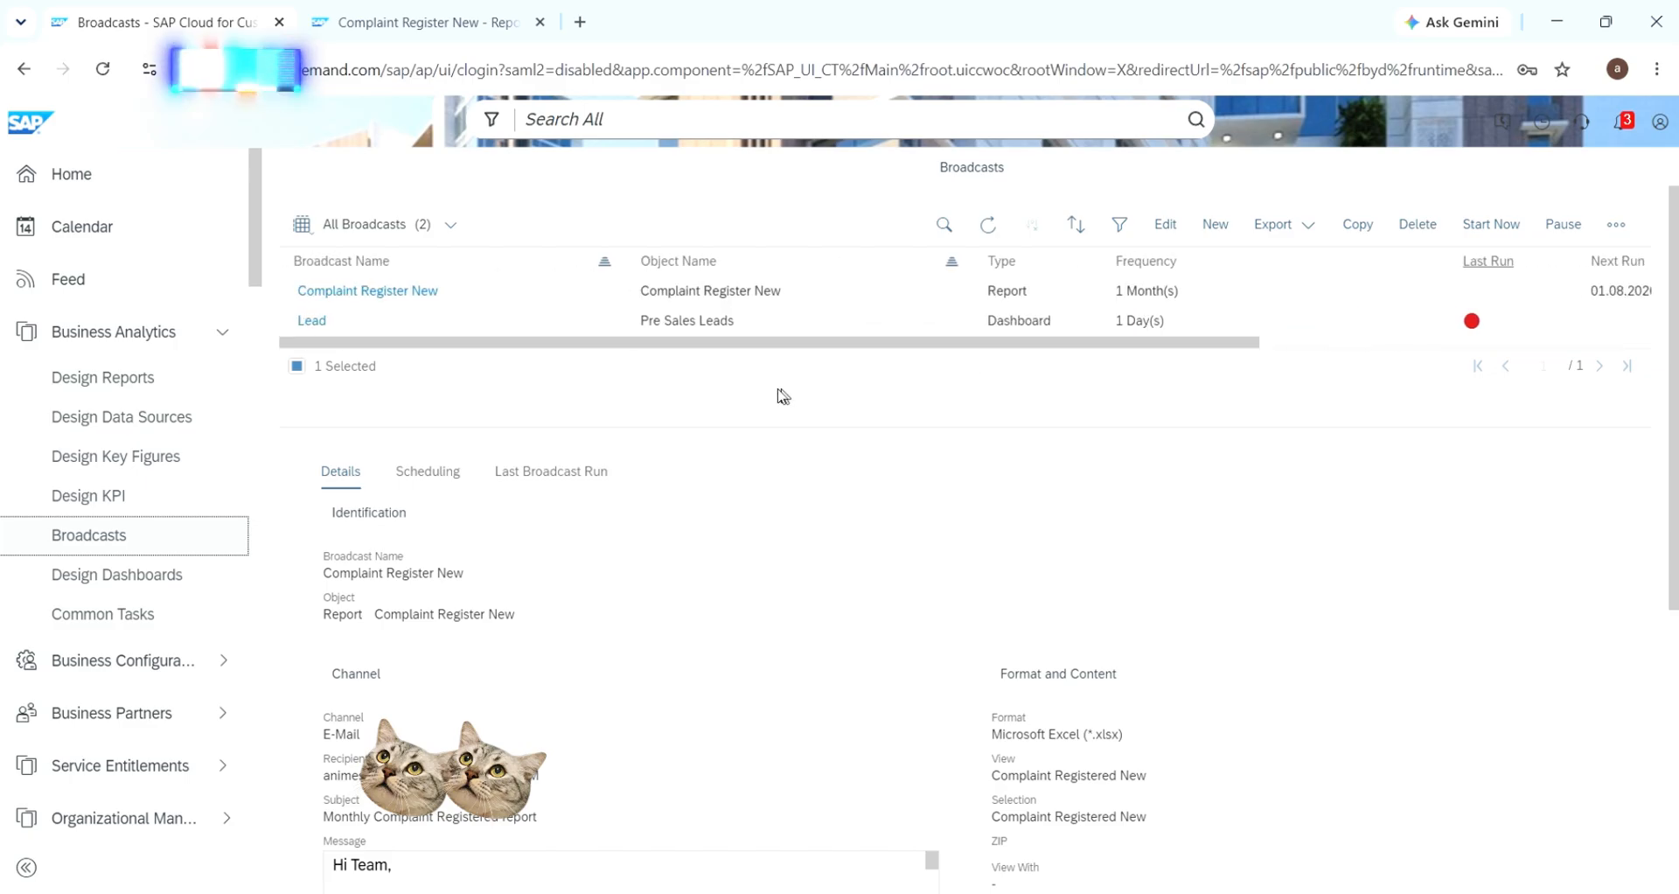
pyautogui.scroll(-1, 682, 516)
pyautogui.scroll(1, 682, 517)
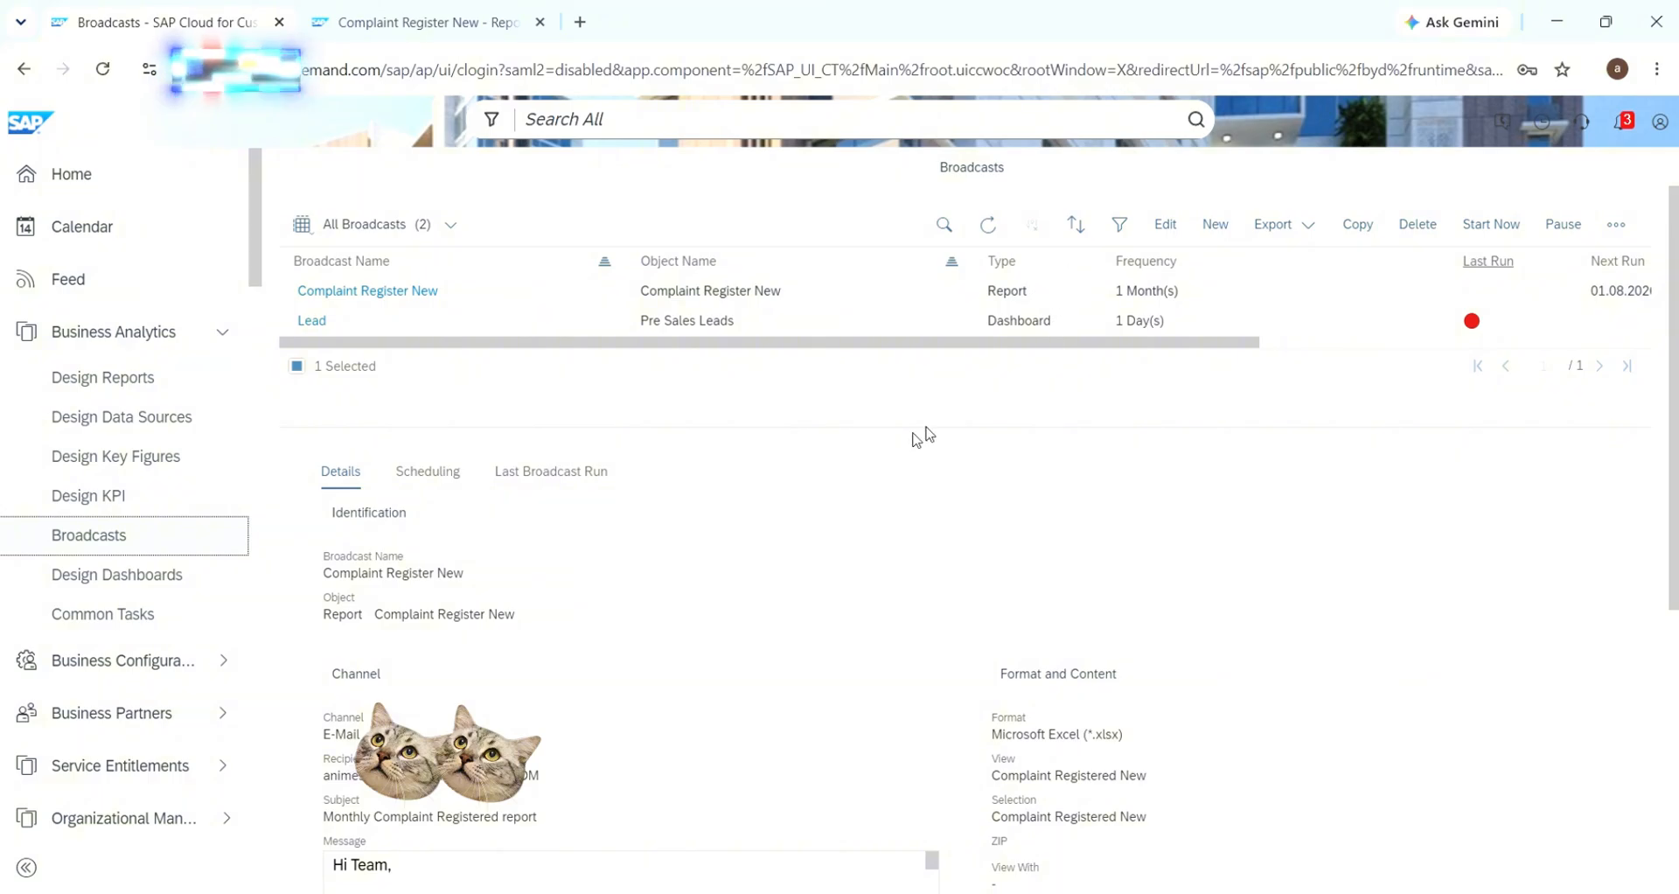
# Review the channel, format and content, and scheduling details of the selected Complaint Register New broadcast
pyautogui.scroll(-2, 612, 473)
pyautogui.scroll(-4, 612, 472)
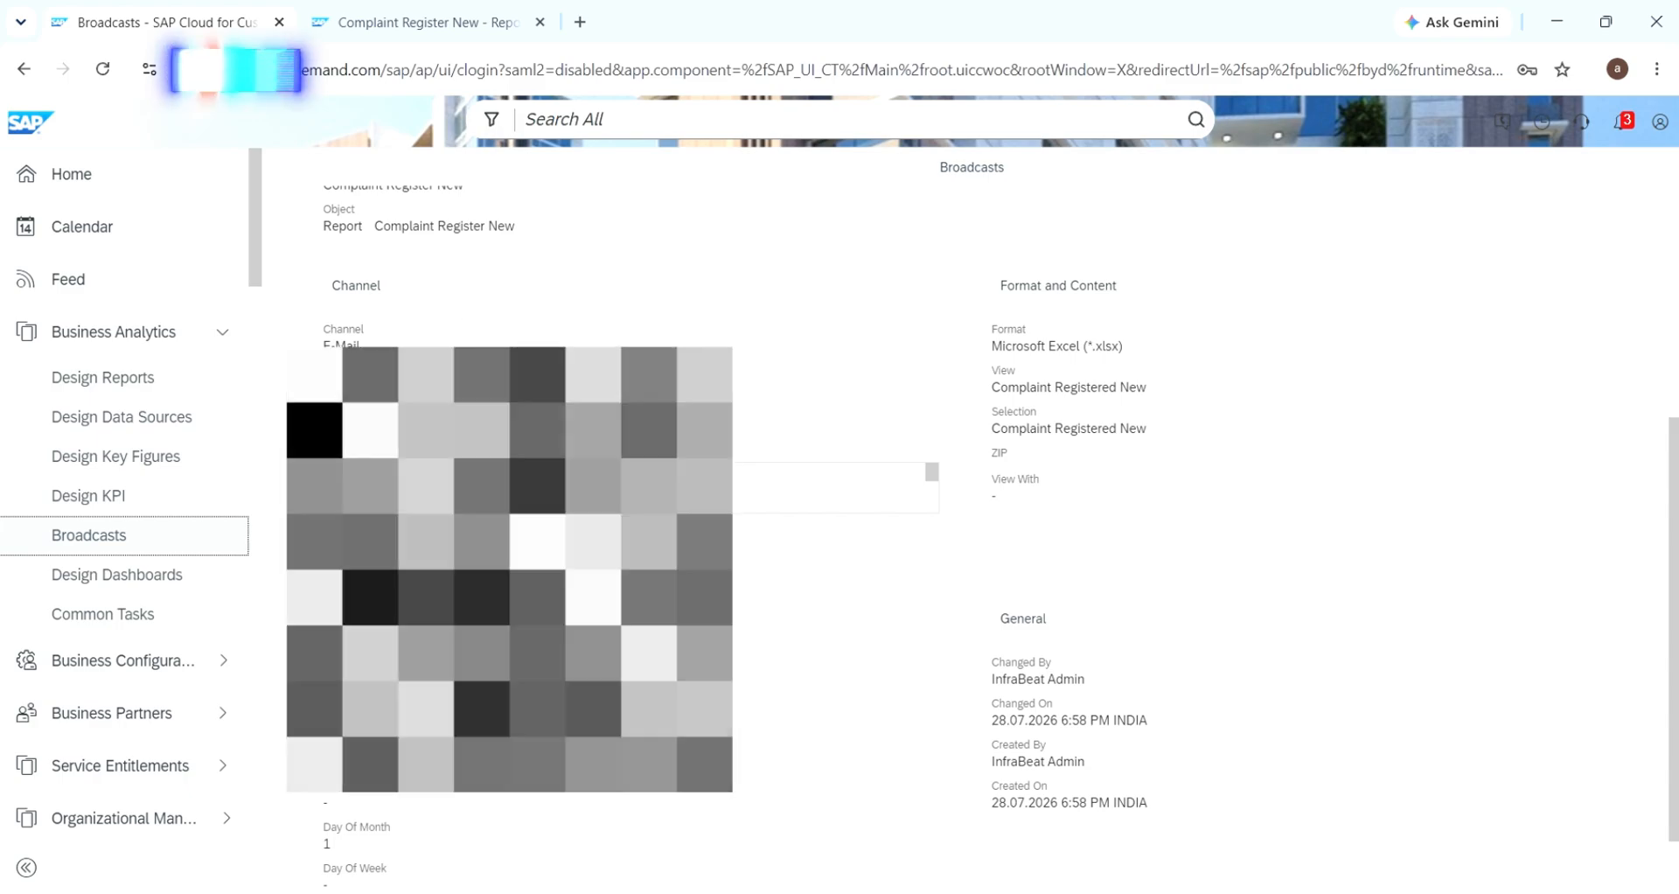
pyautogui.scroll(-2, 525, 487)
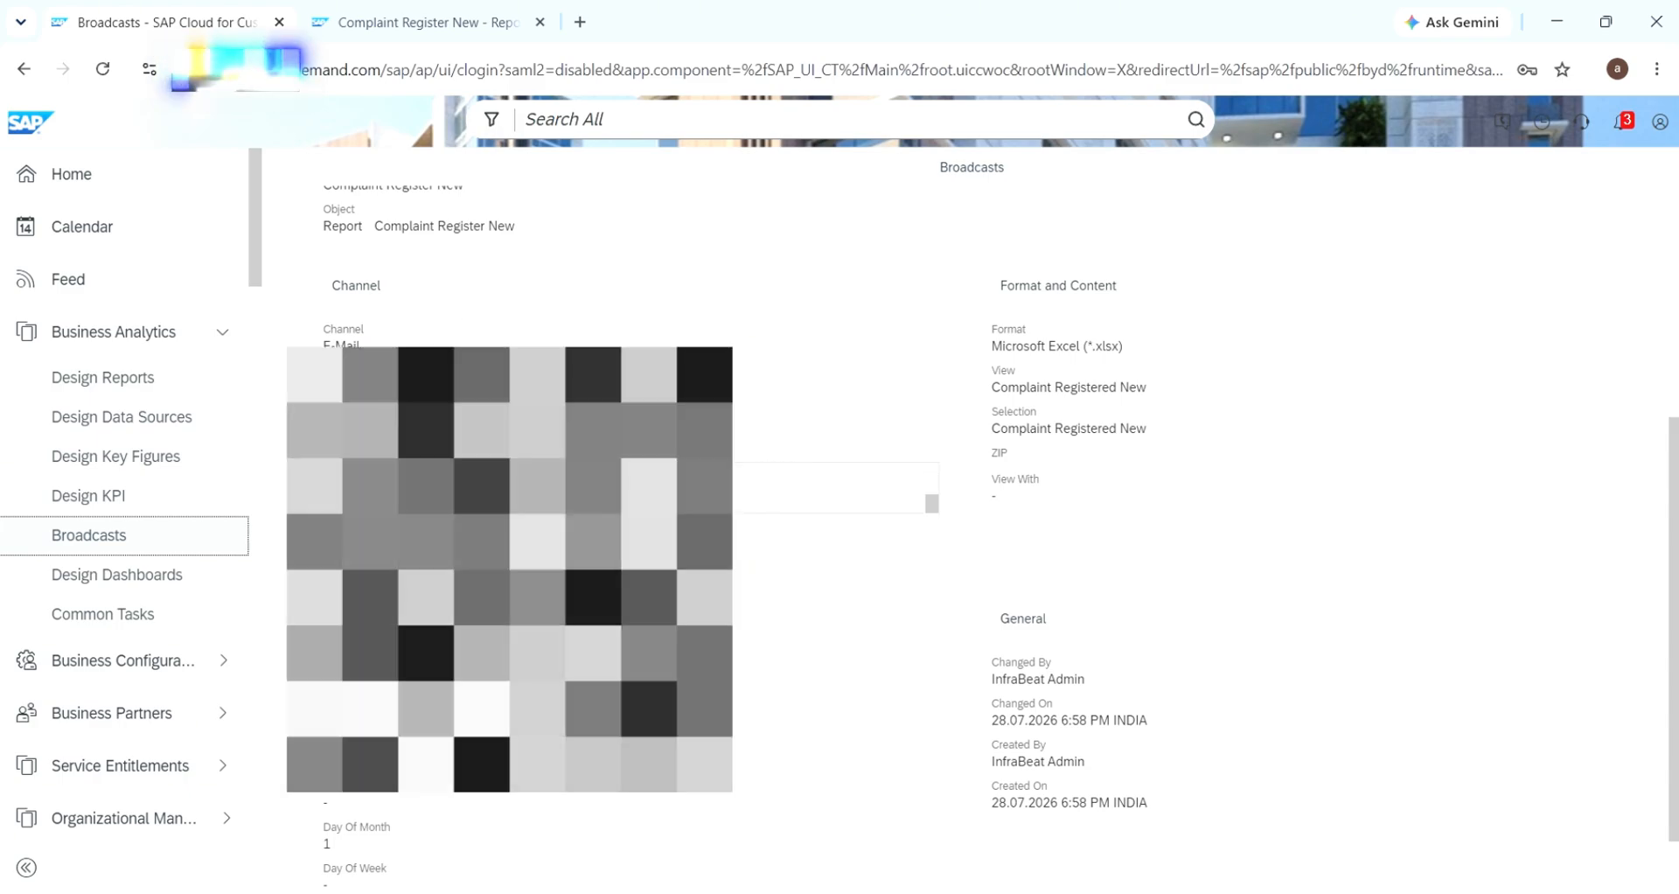
pyautogui.scroll(-1, 566, 645)
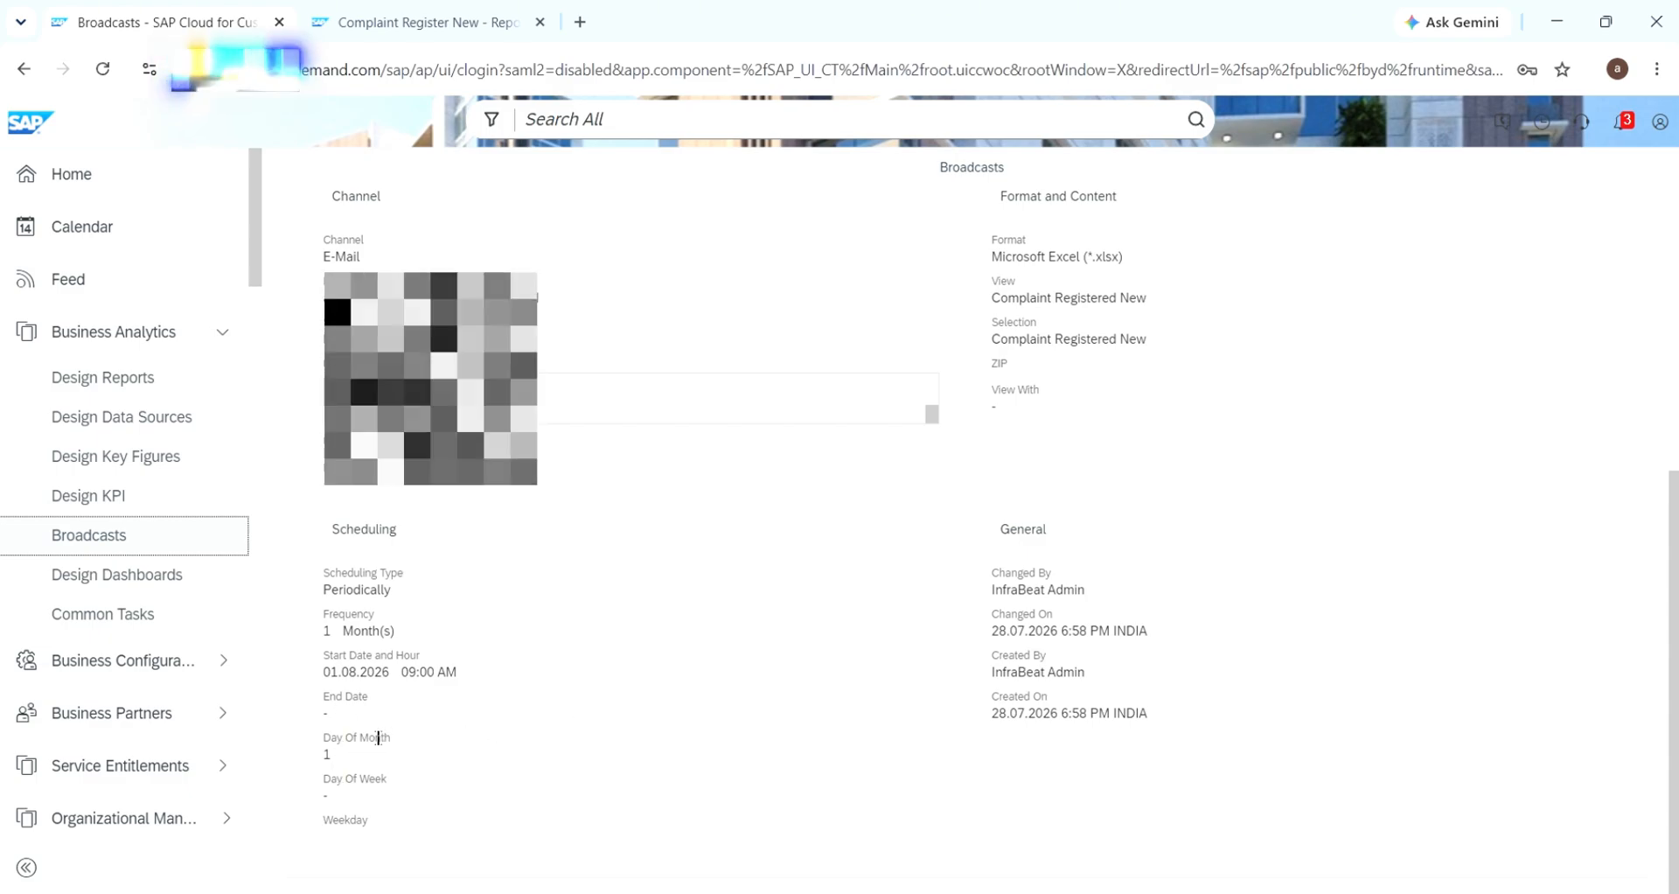
pyautogui.moveTo(331, 738); pyautogui.dragTo(352, 737)
pyautogui.click(558, 716)
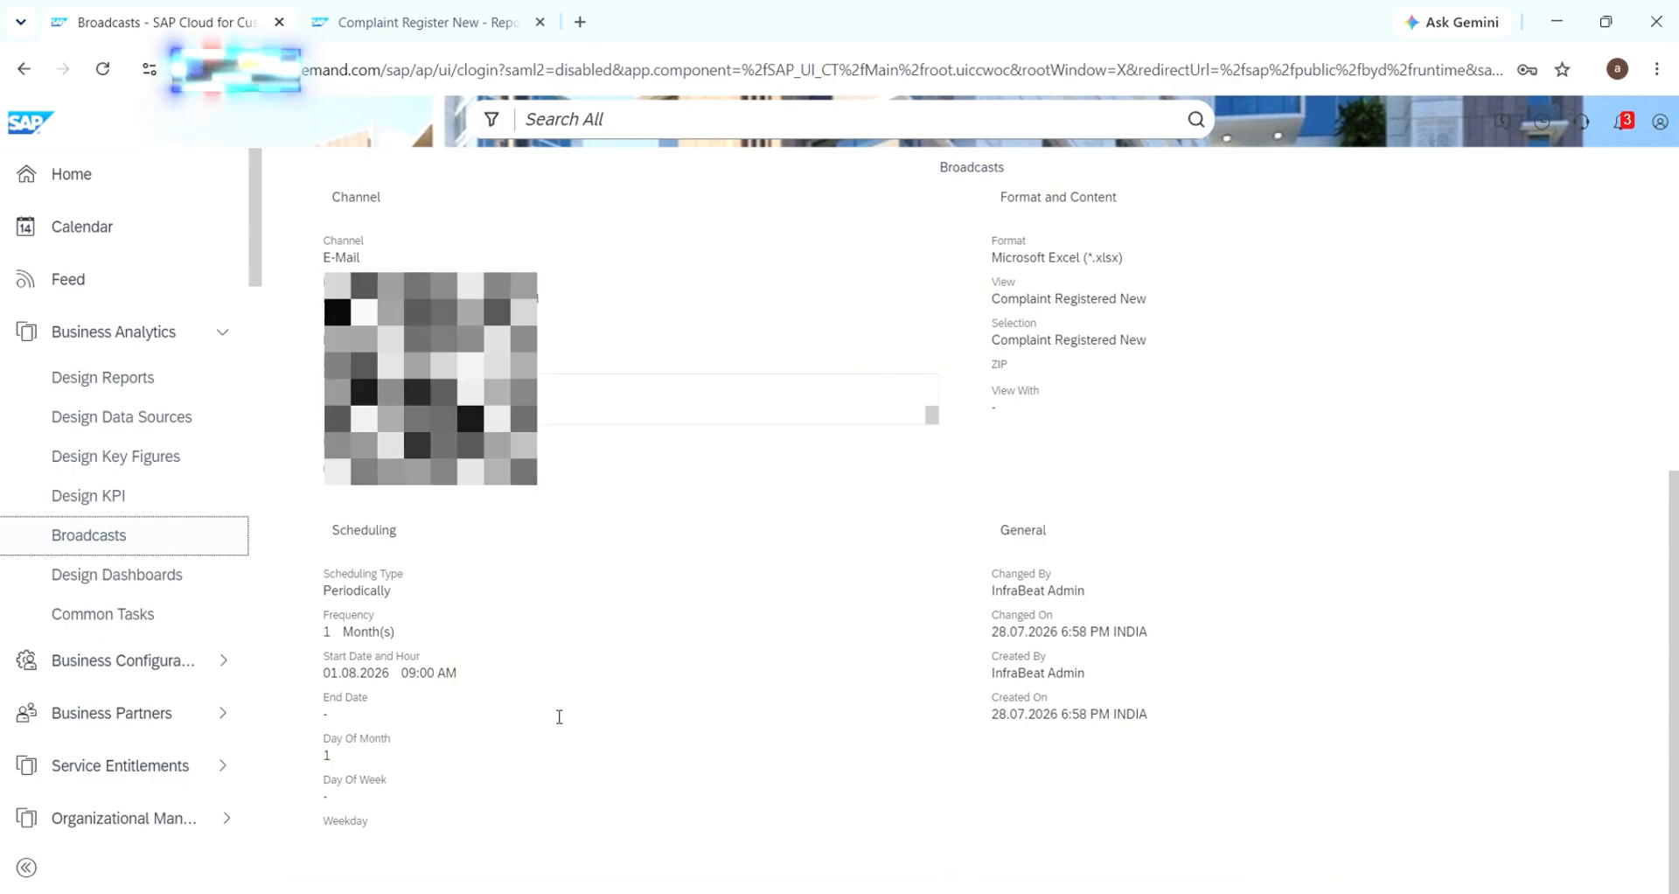
pyautogui.scroll(1, 697, 684)
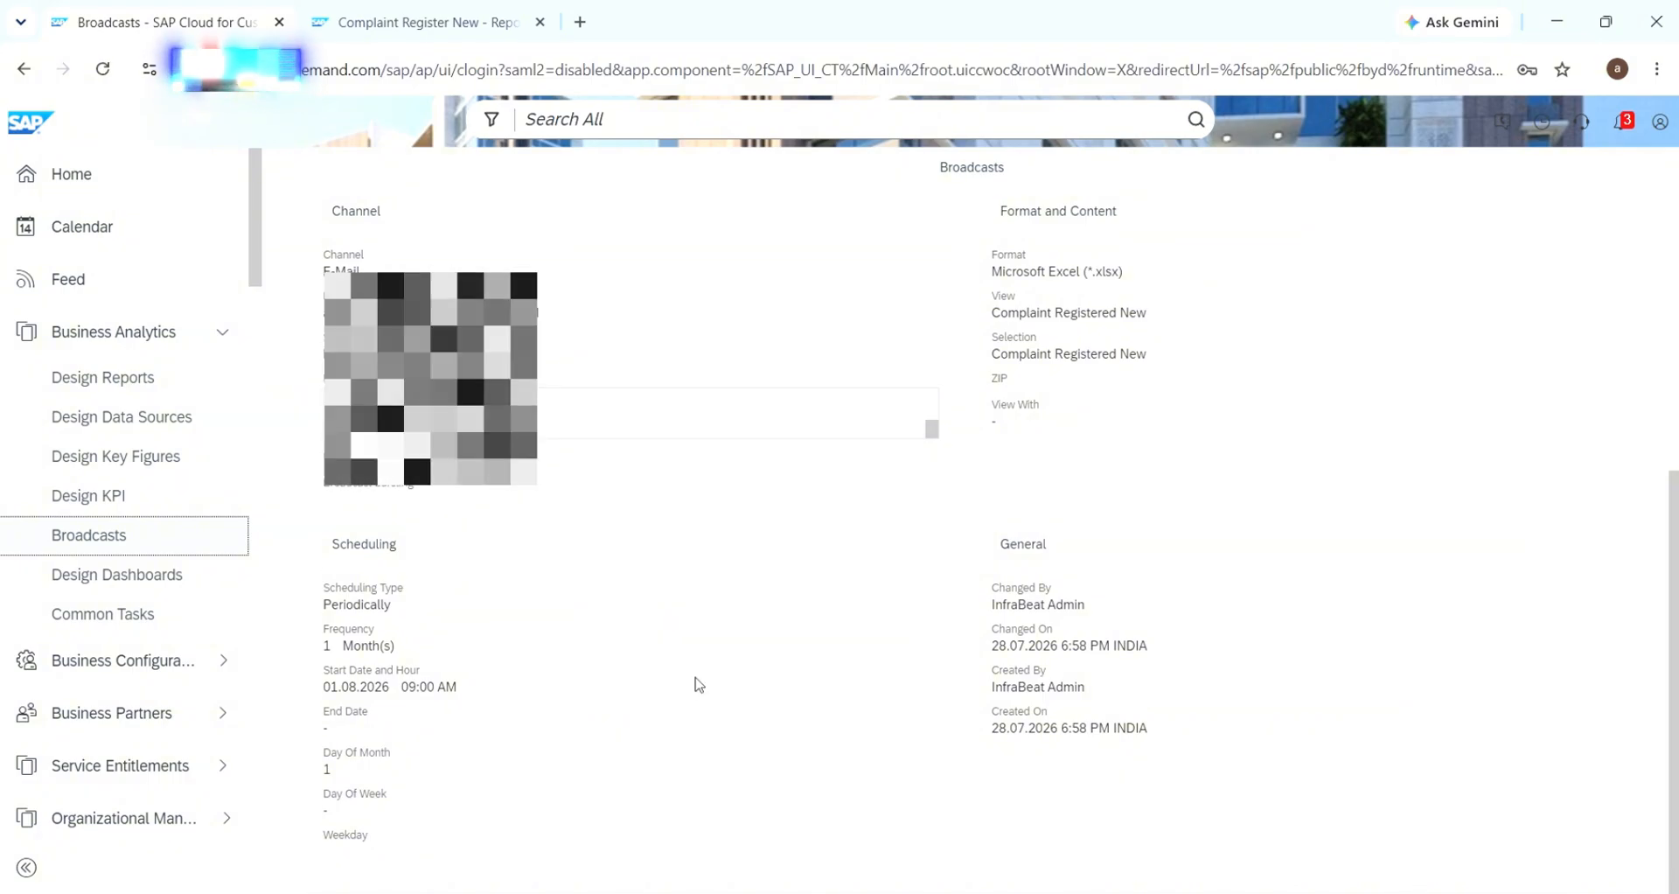
# Open the Complaint Register New broadcast for editing, review its frequency options, and save and close it
pyautogui.scroll(5, 697, 685)
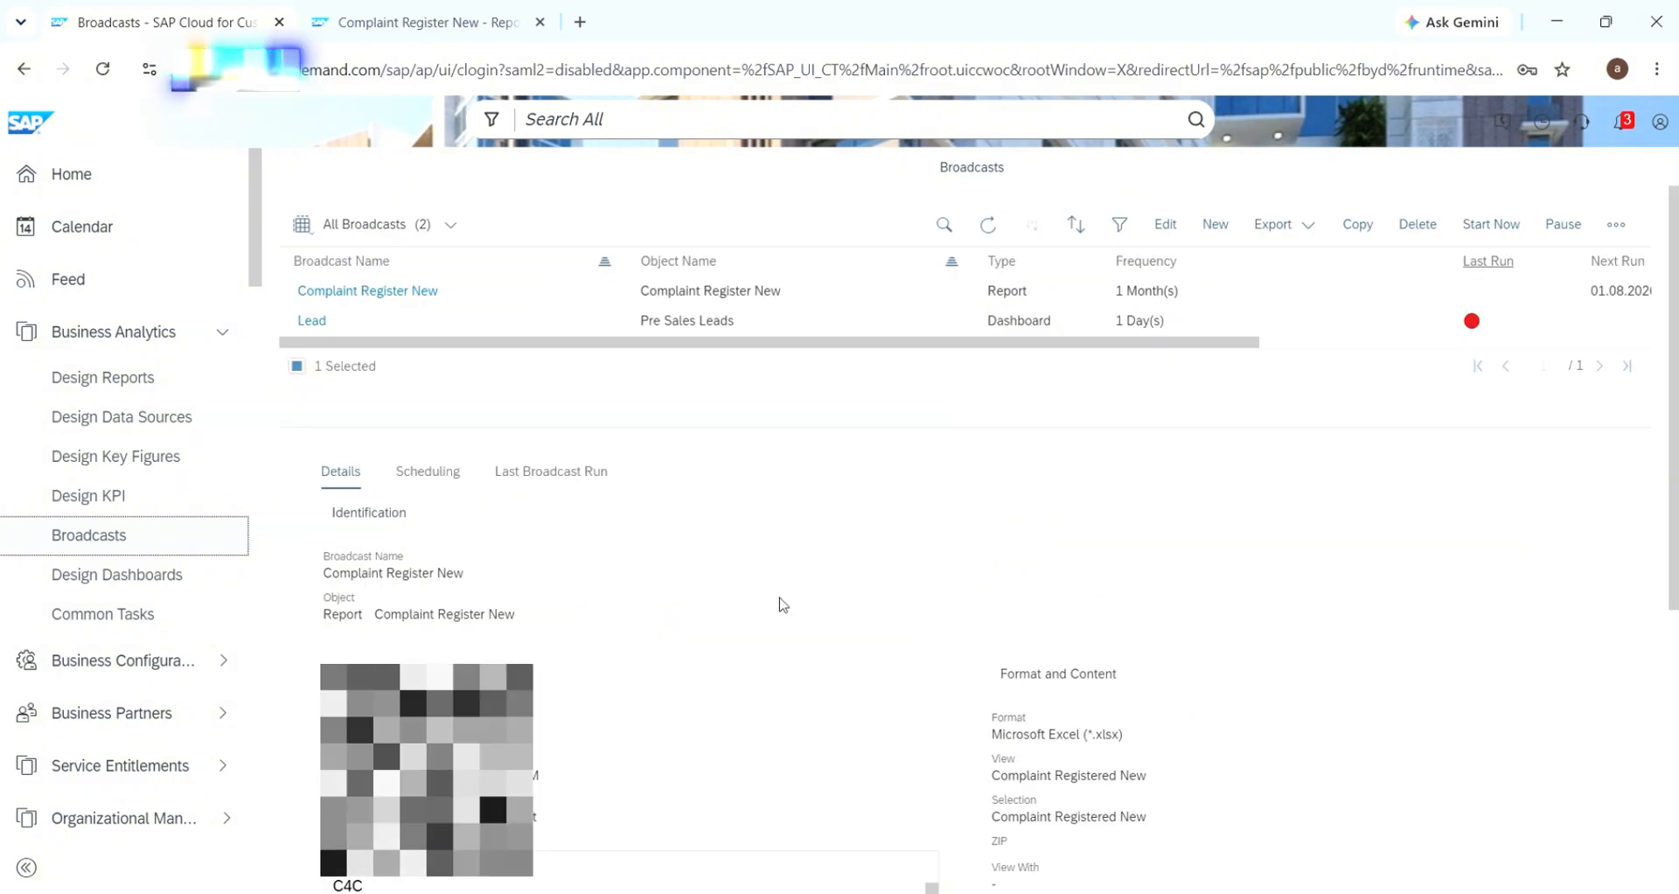
pyautogui.click(1165, 229)
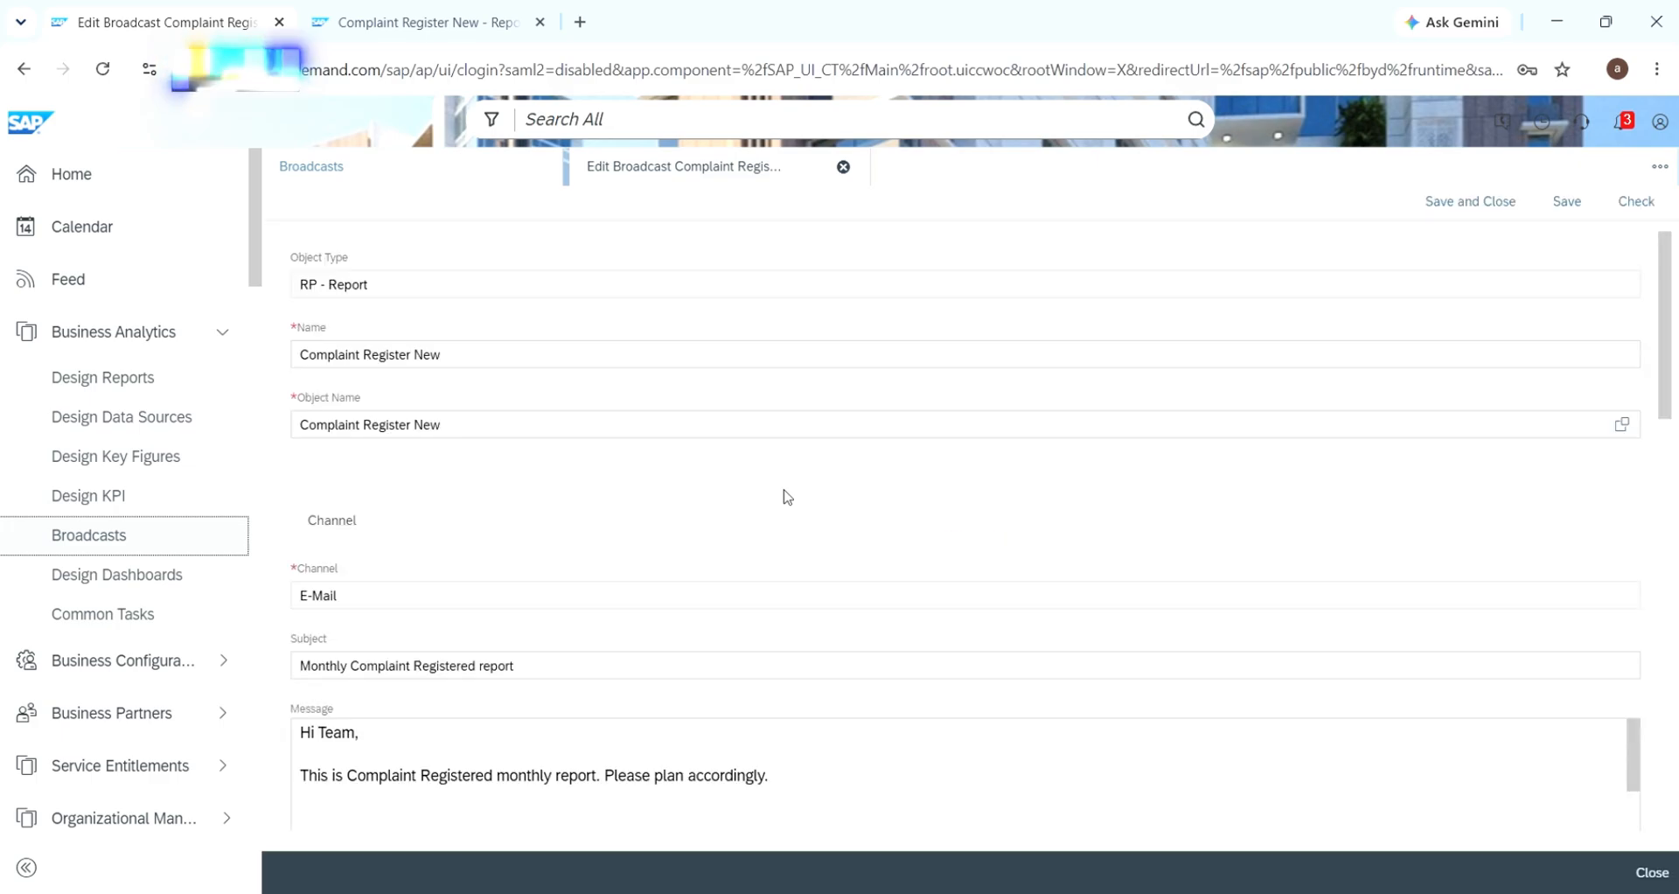
pyautogui.scroll(-10, 784, 494)
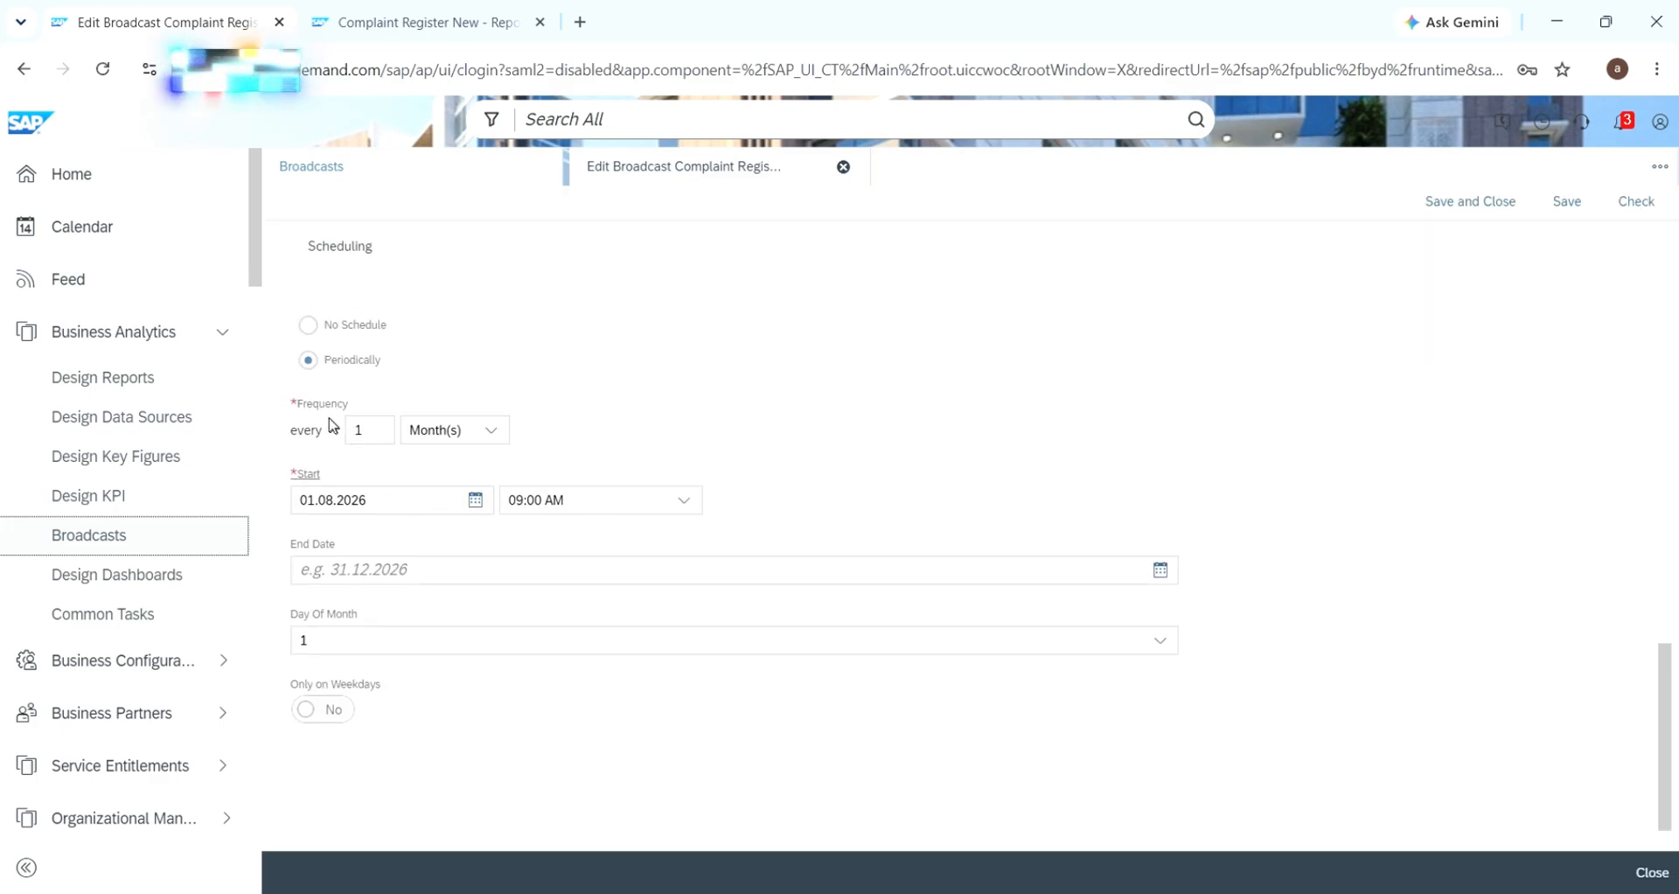
pyautogui.click(491, 432)
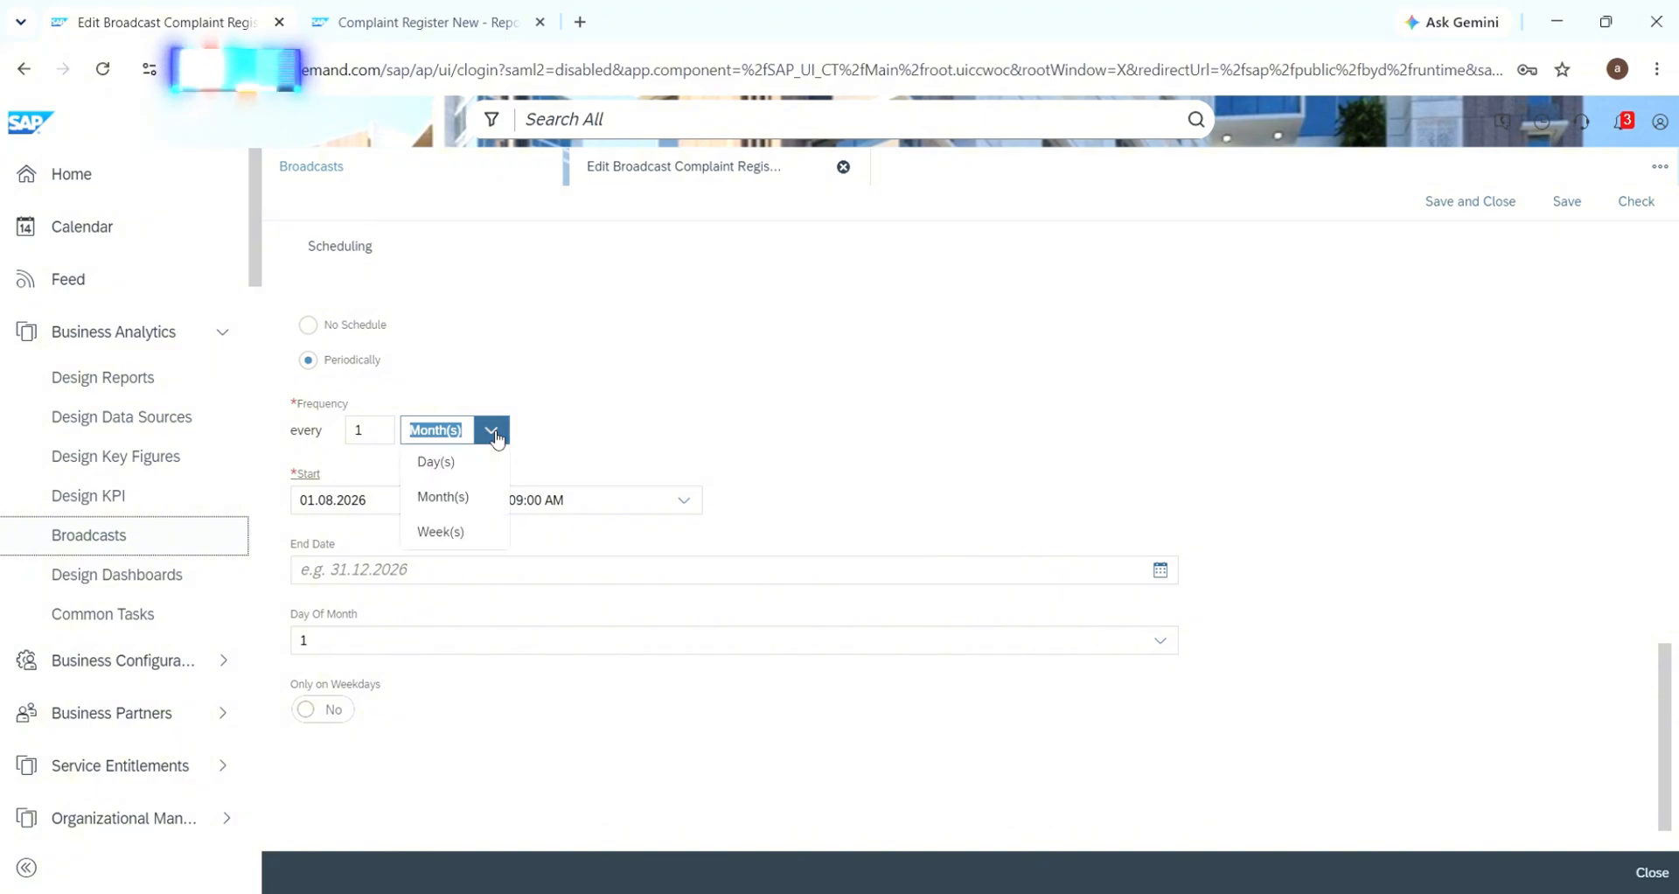
pyautogui.click(576, 437)
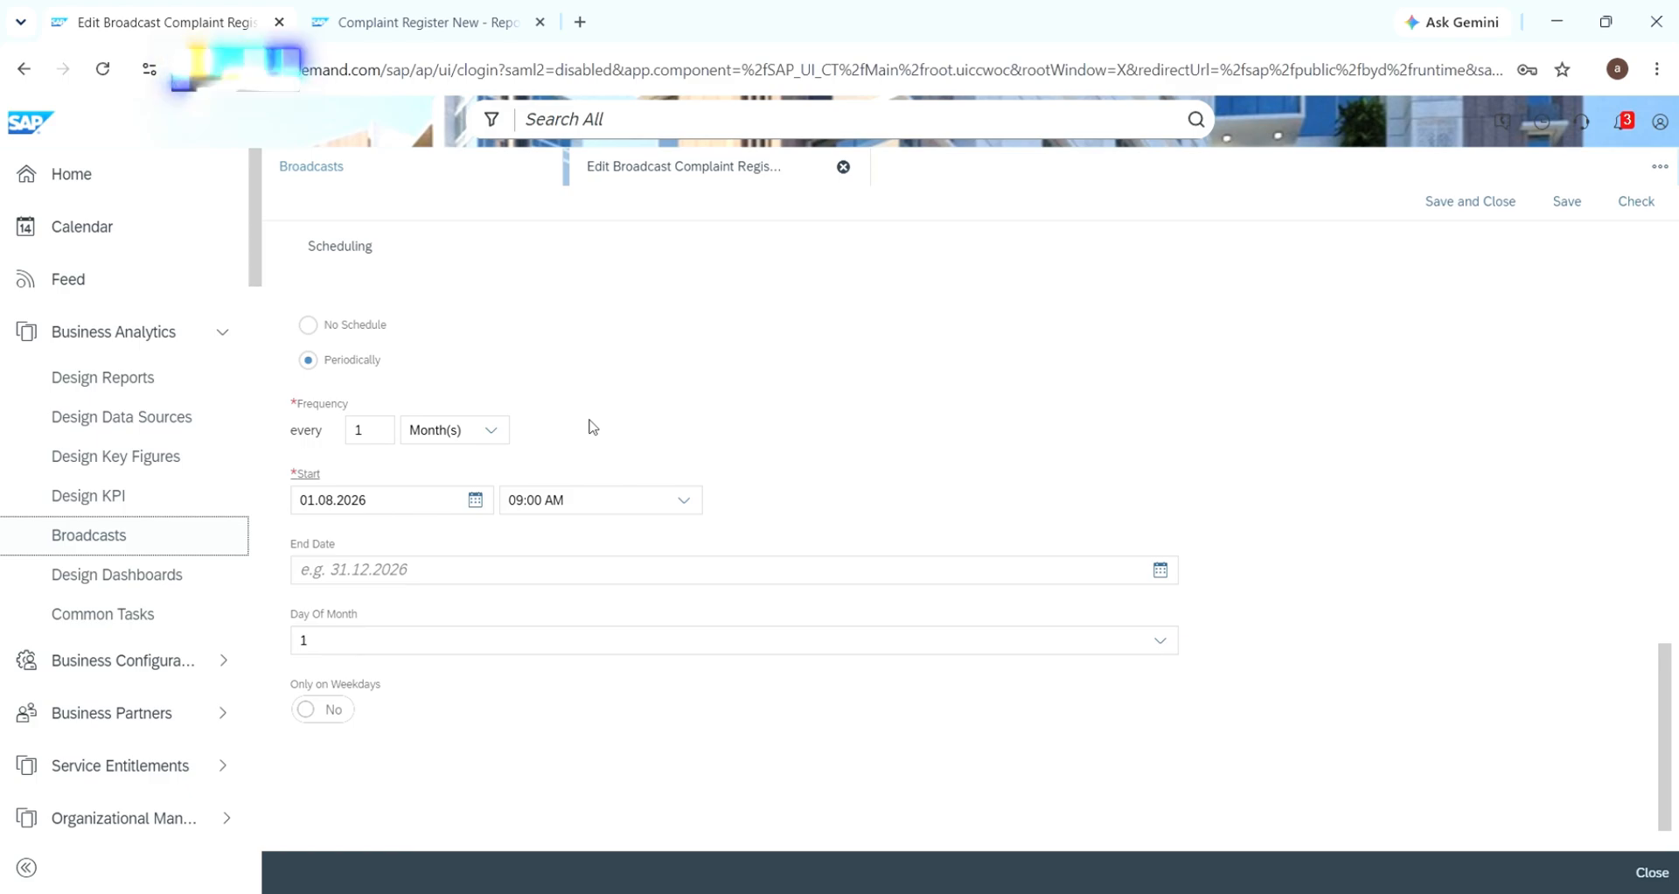
pyautogui.click(384, 430)
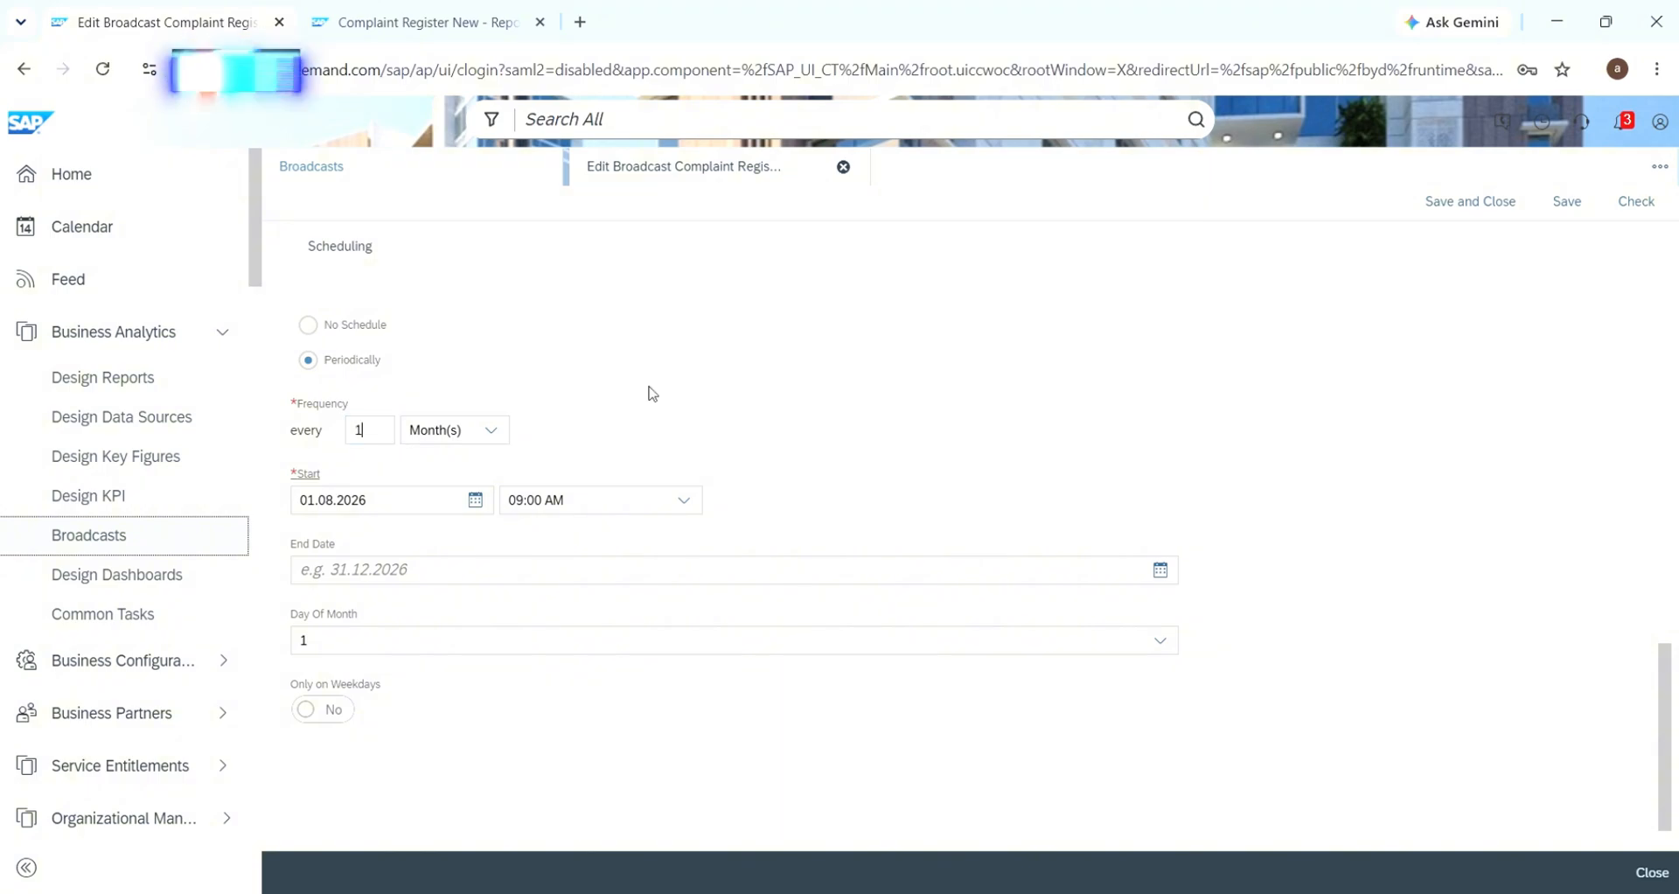
pyautogui.click(1472, 202)
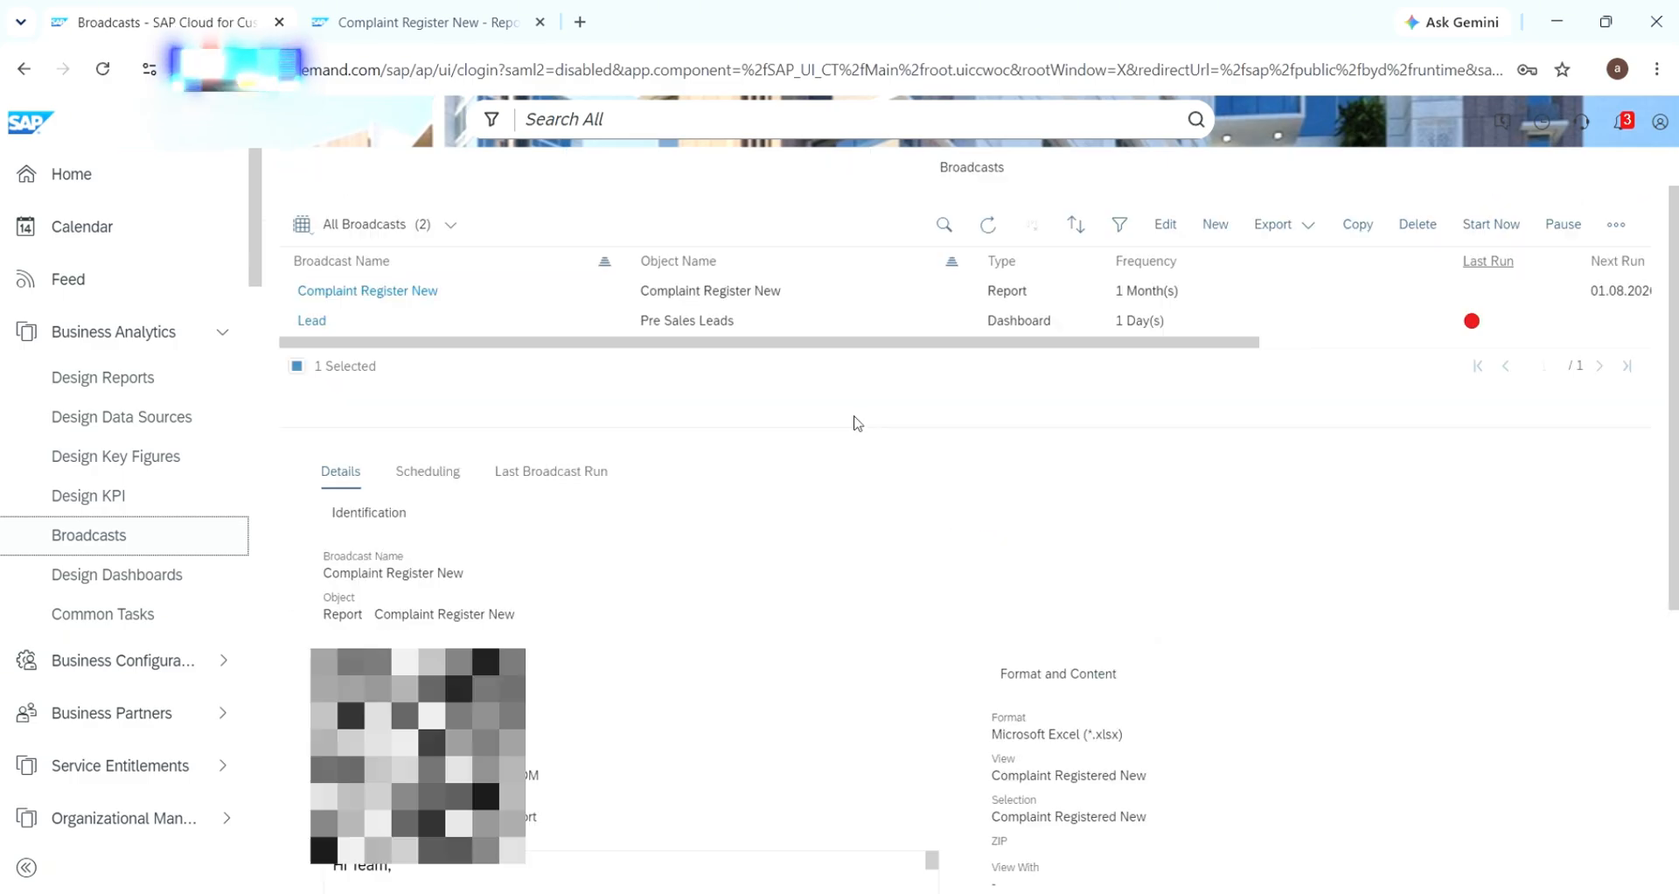
# Review the scheduling status and last broadcast run details of the Complaint Register New broadcast
pyautogui.moveTo(943, 348); pyautogui.dragTo(775, 429)
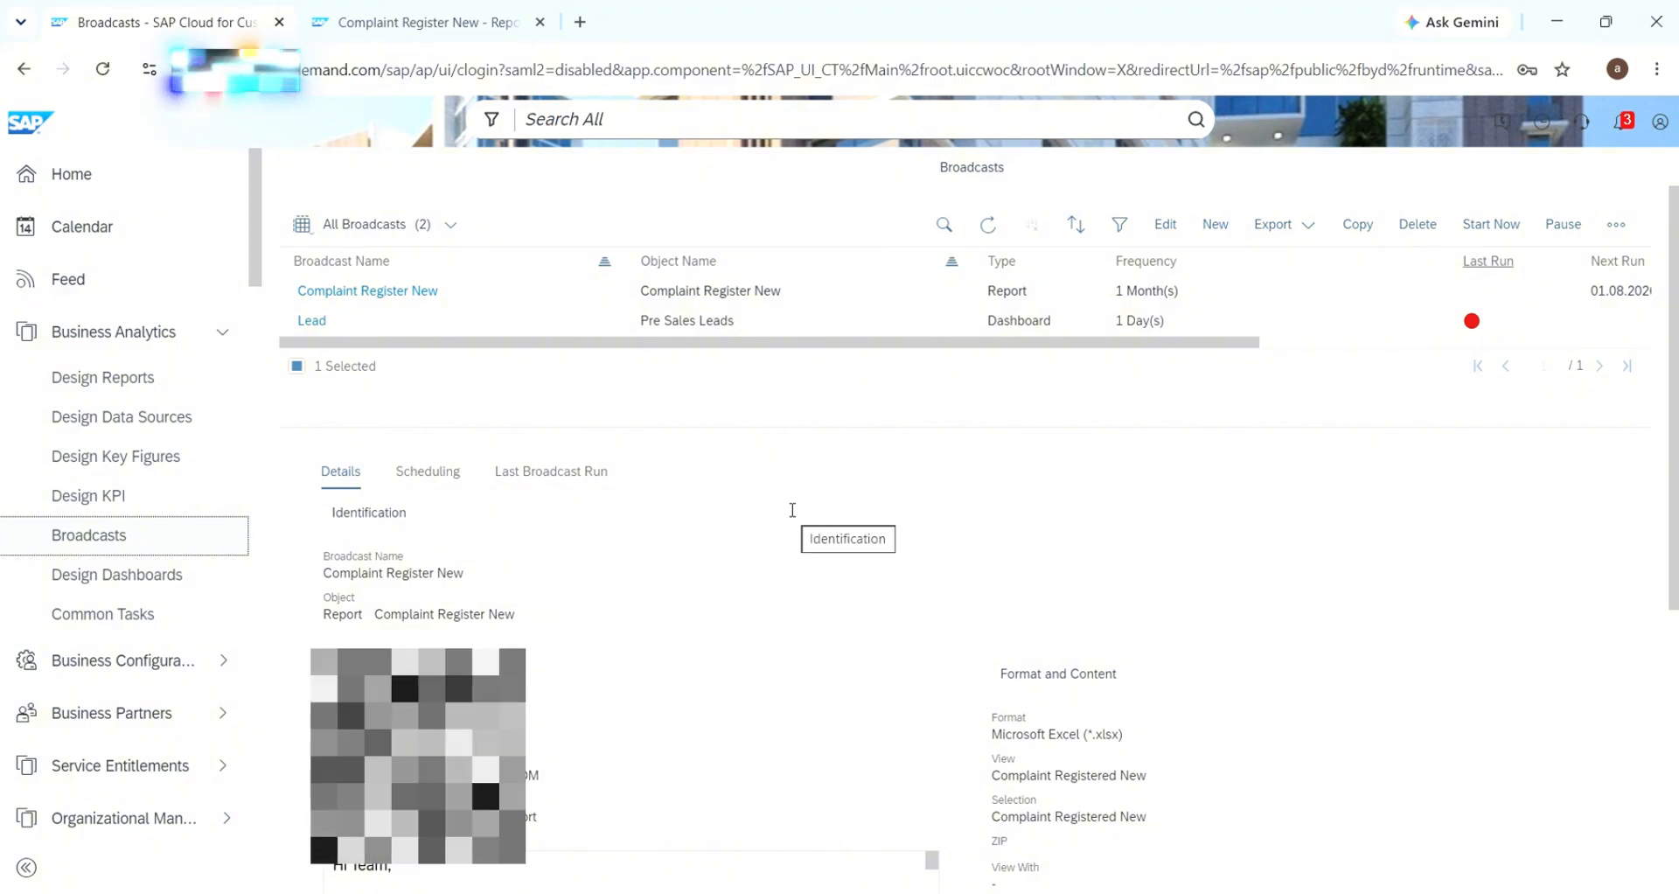
pyautogui.click(428, 471)
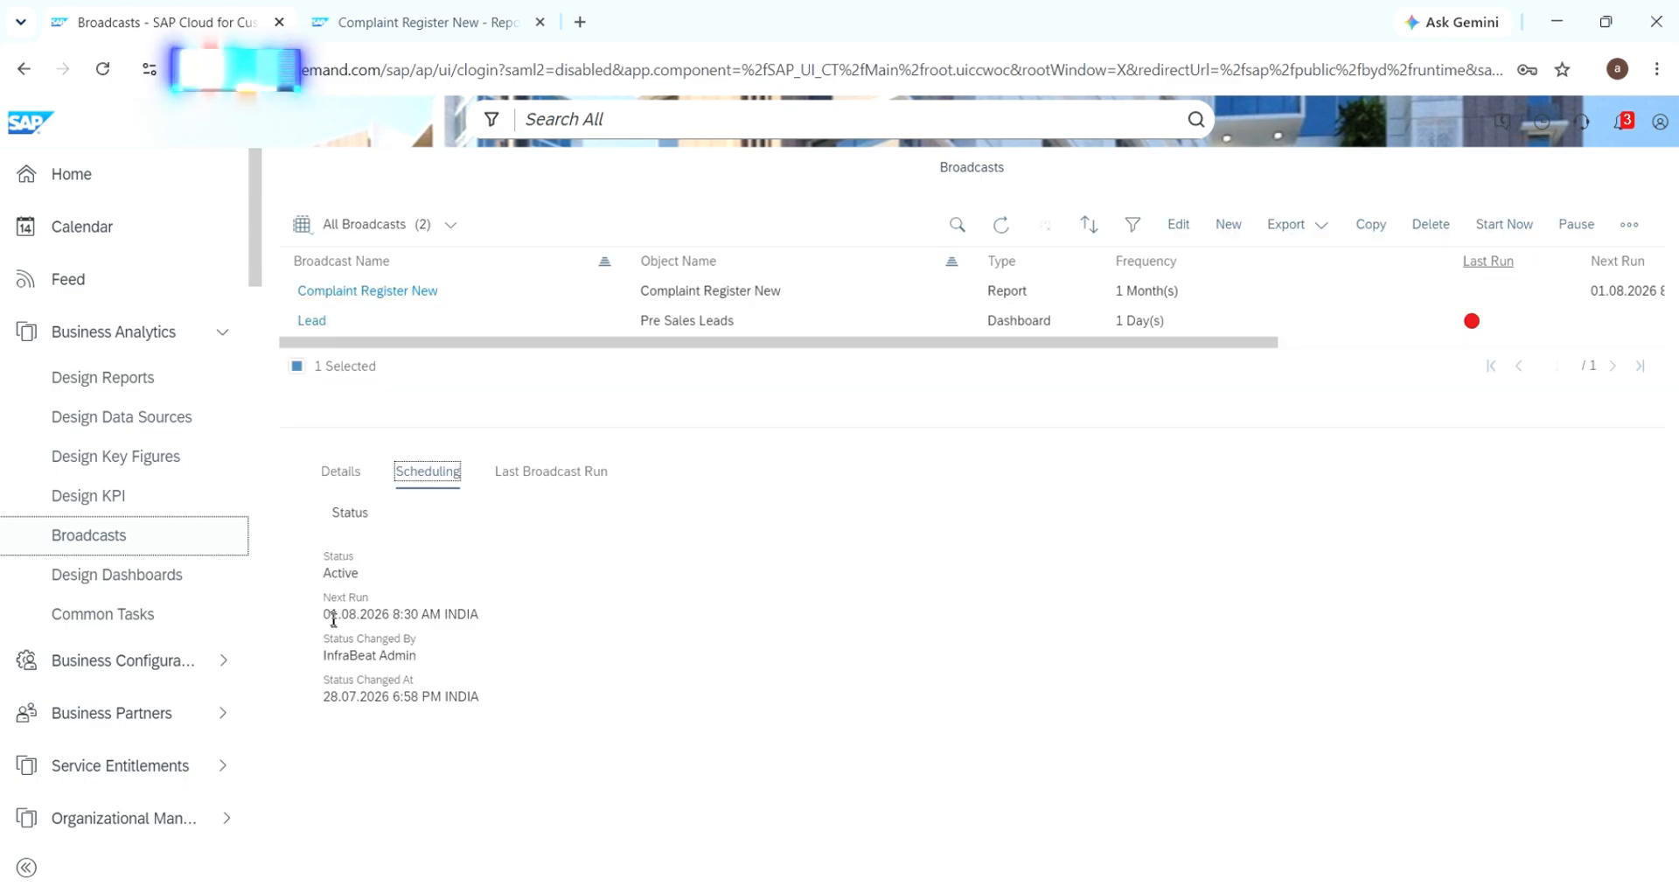
pyautogui.click(567, 475)
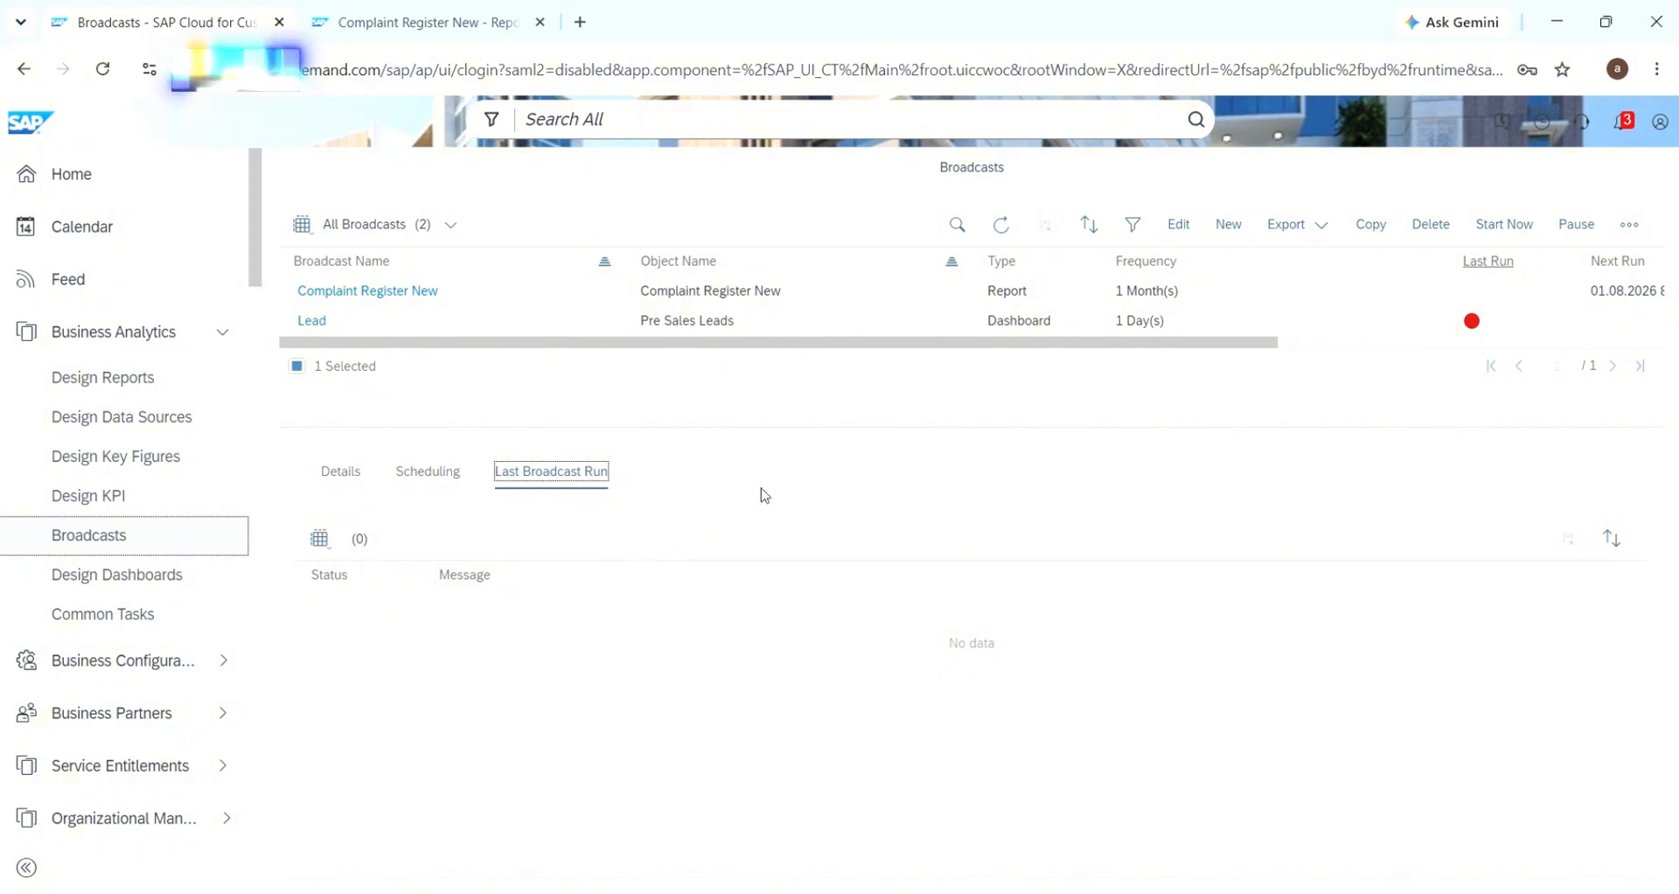
pyautogui.click(824, 299)
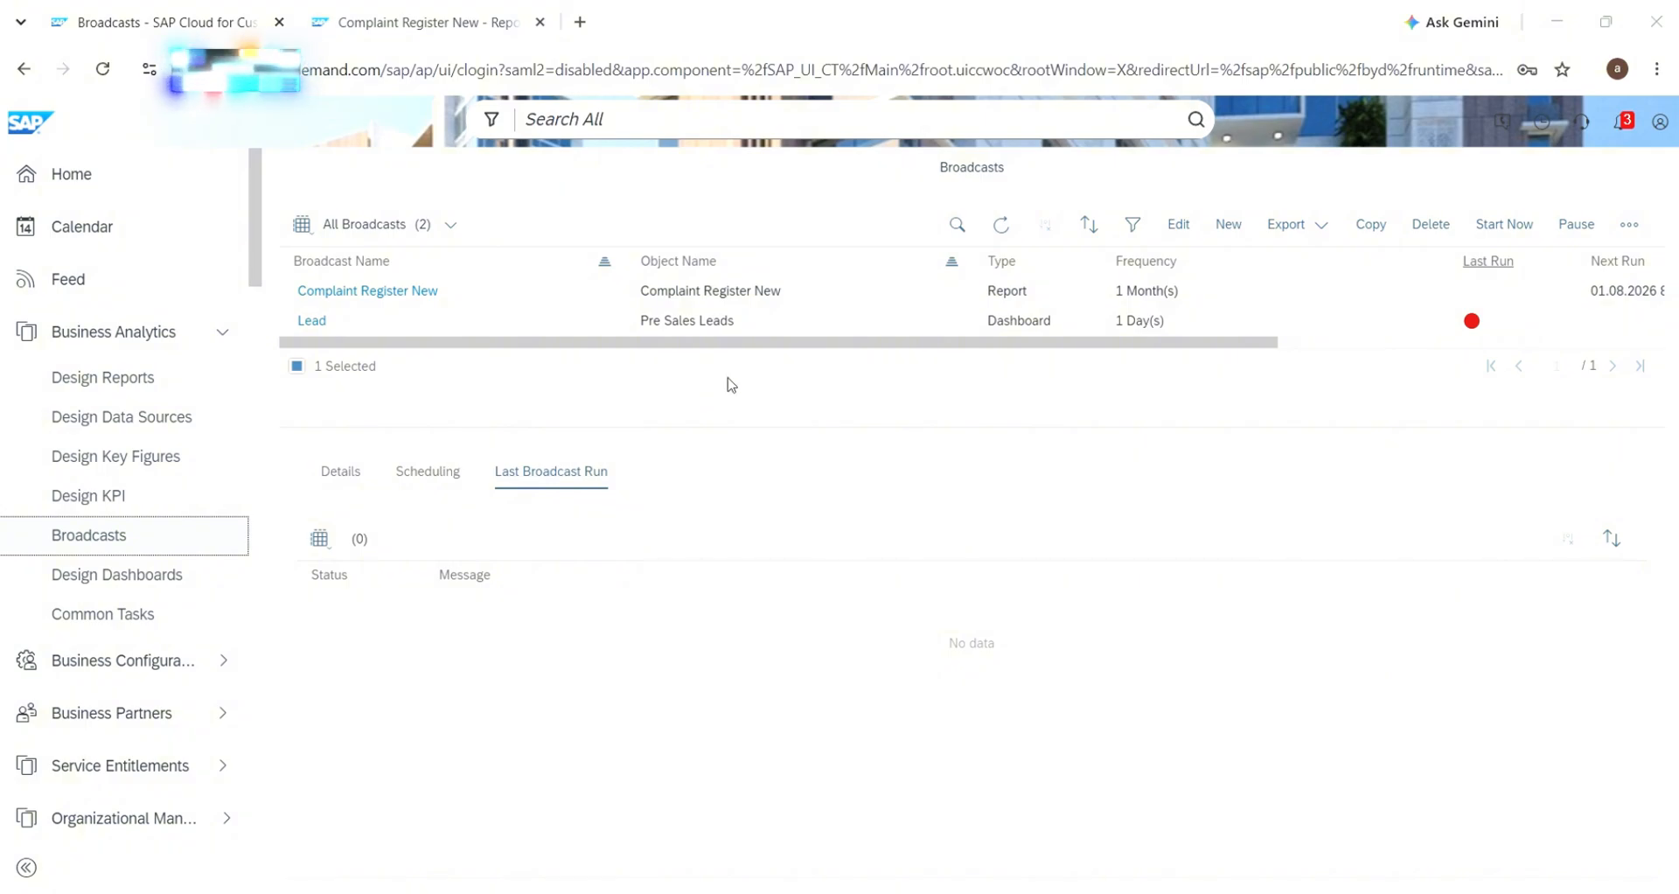
pyautogui.moveTo(789, 344); pyautogui.dragTo(680, 355)
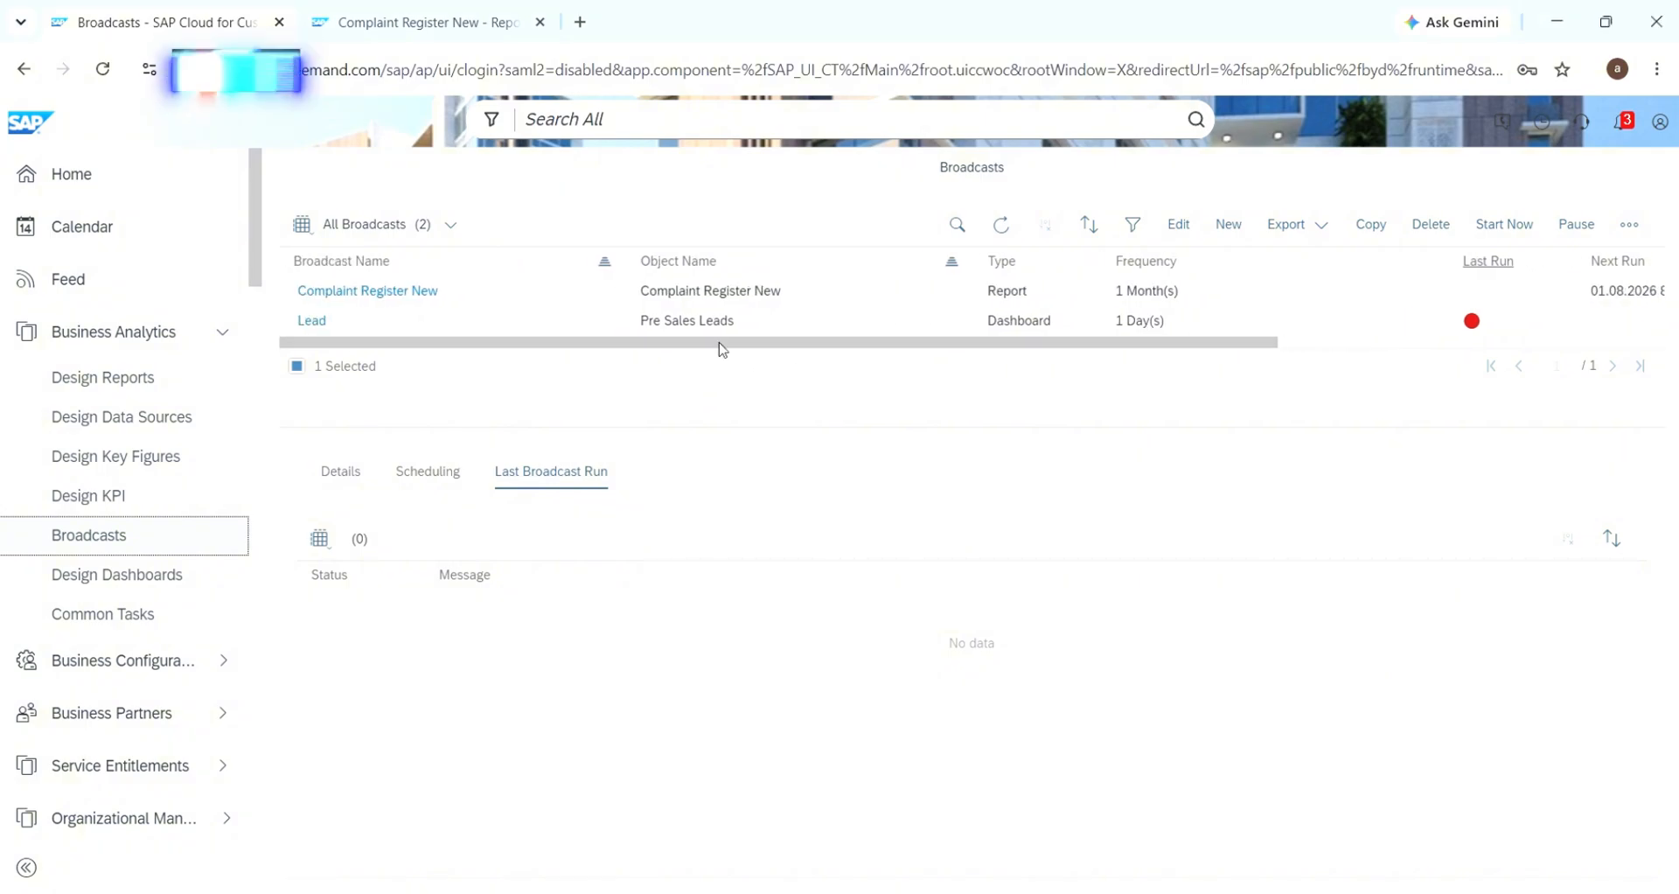
# Copy the Complaint Register New broadcast and review the copied channel, recipient, format and scheduling settings
pyautogui.click(838, 299)
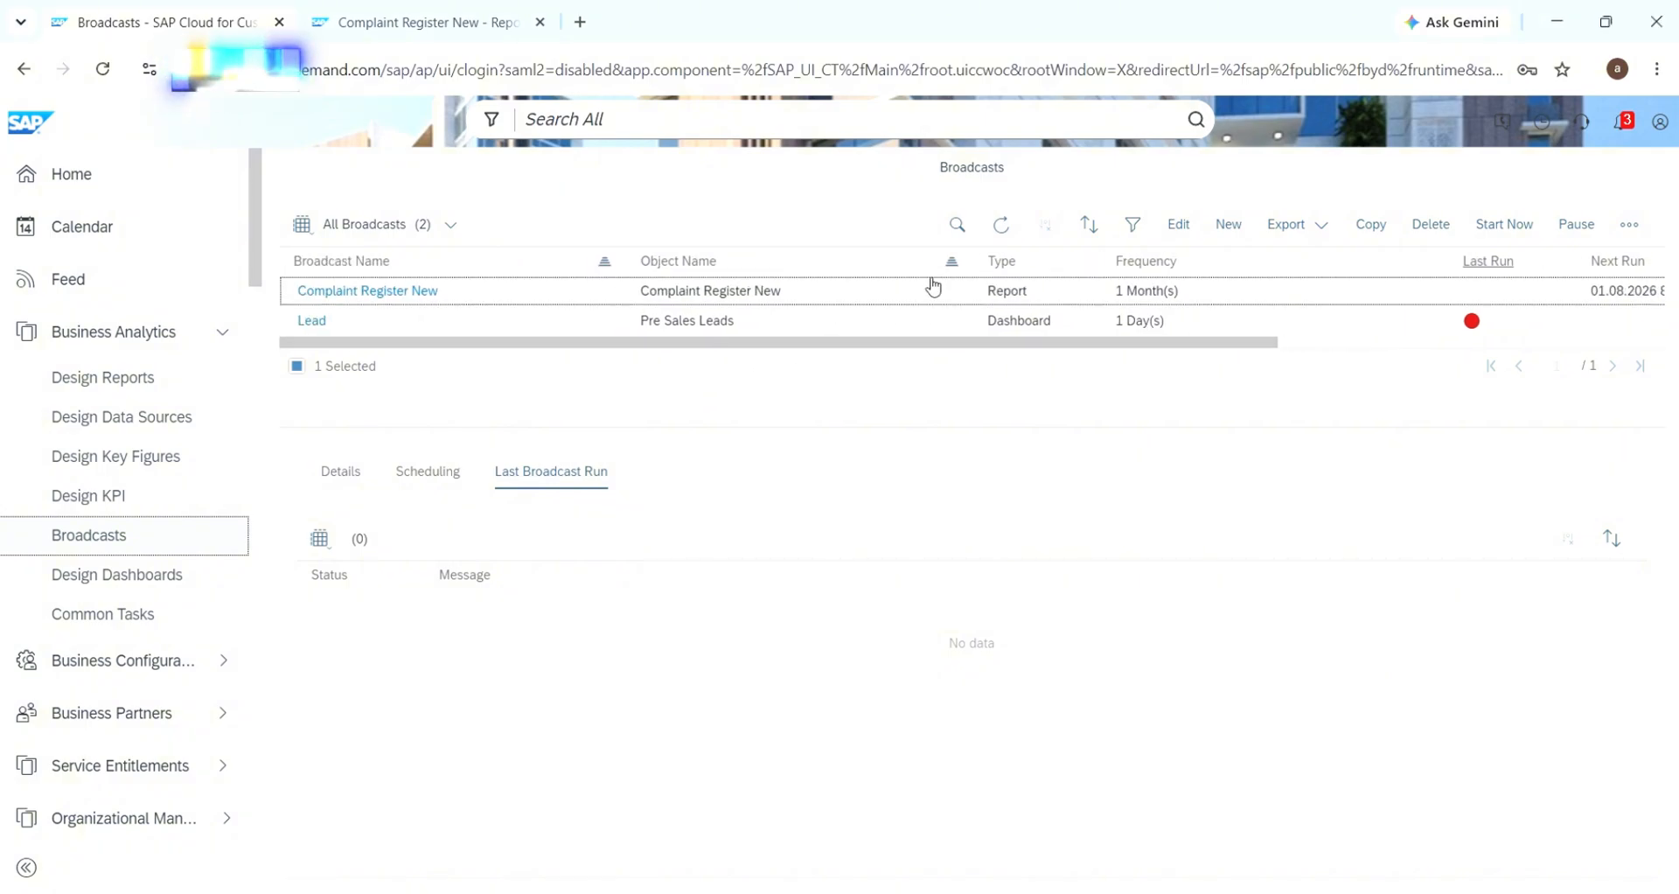
pyautogui.click(1371, 225)
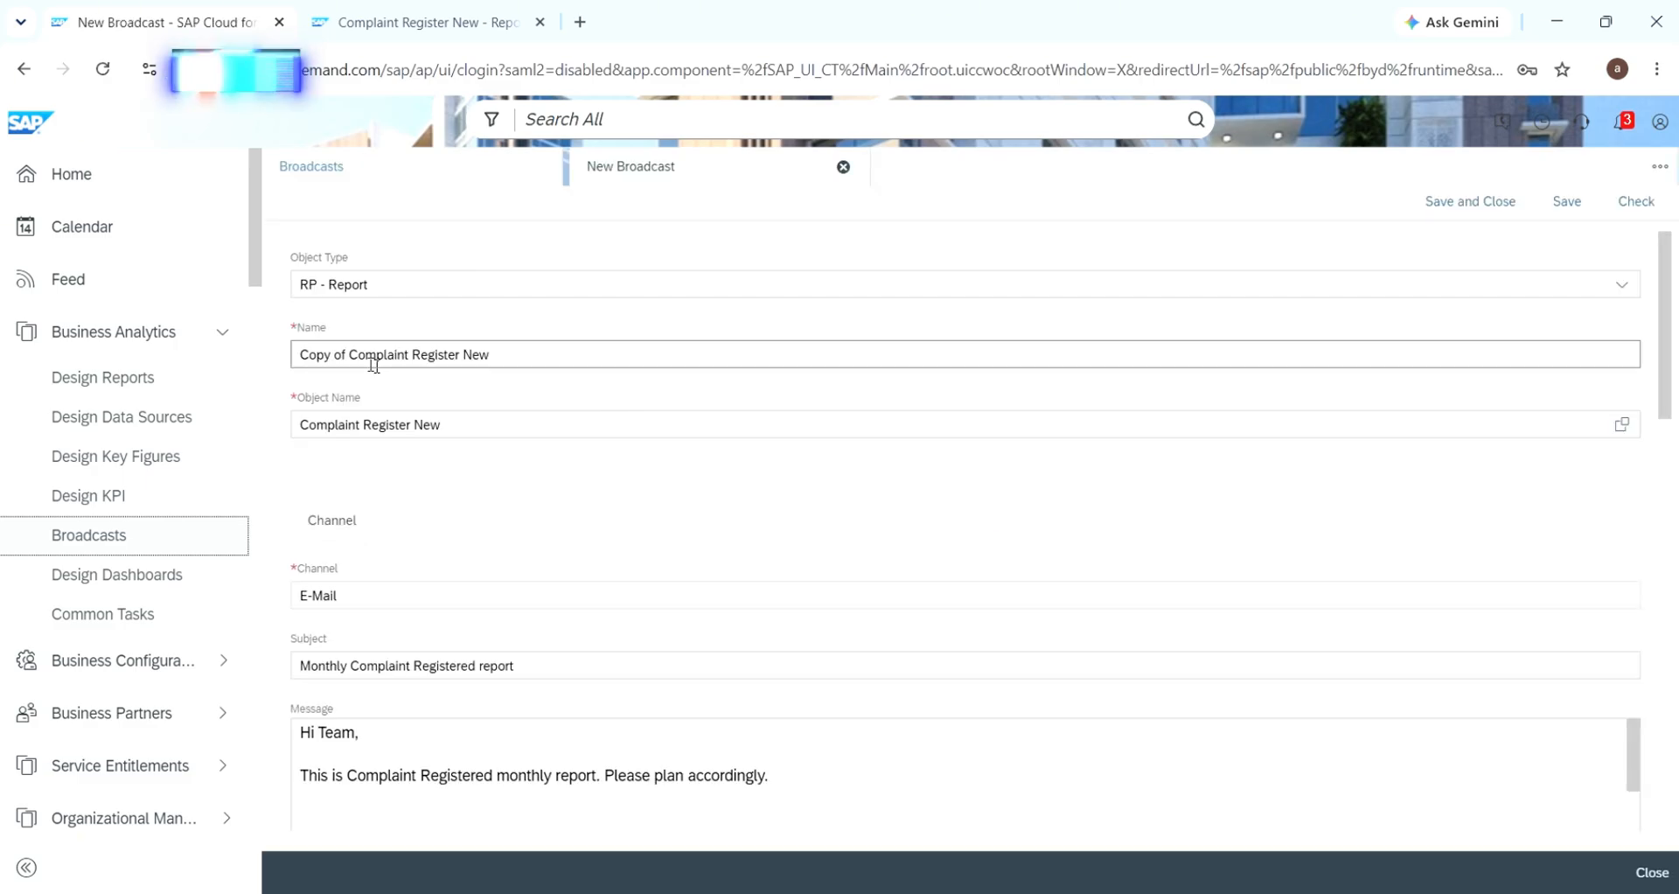
pyautogui.scroll(-4, 568, 365)
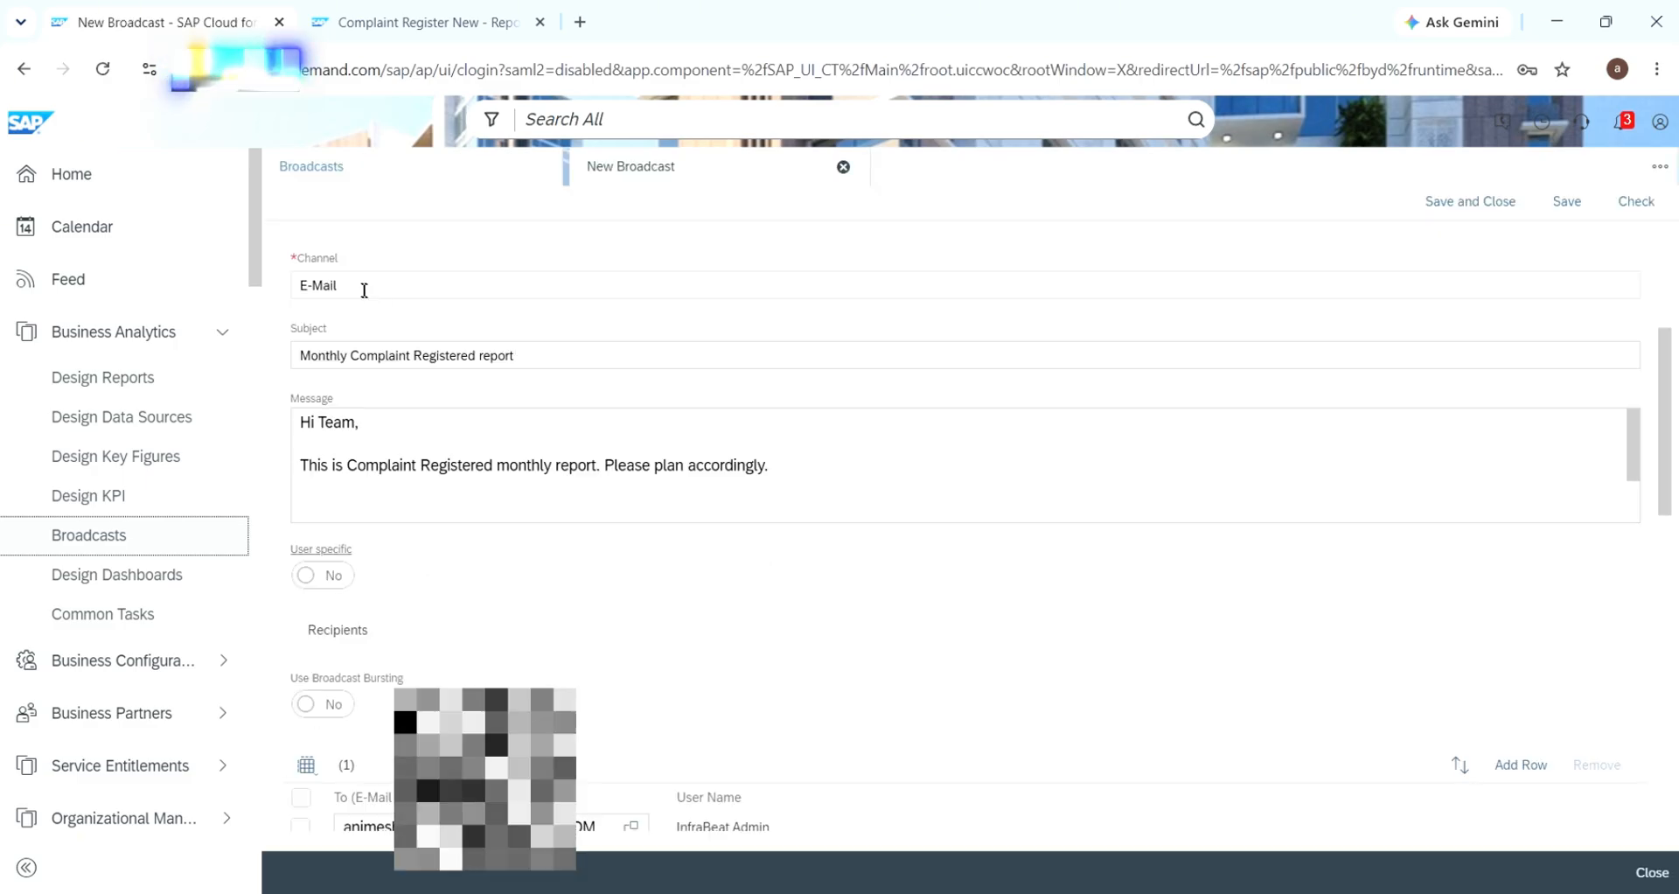
pyautogui.scroll(-4, 400, 426)
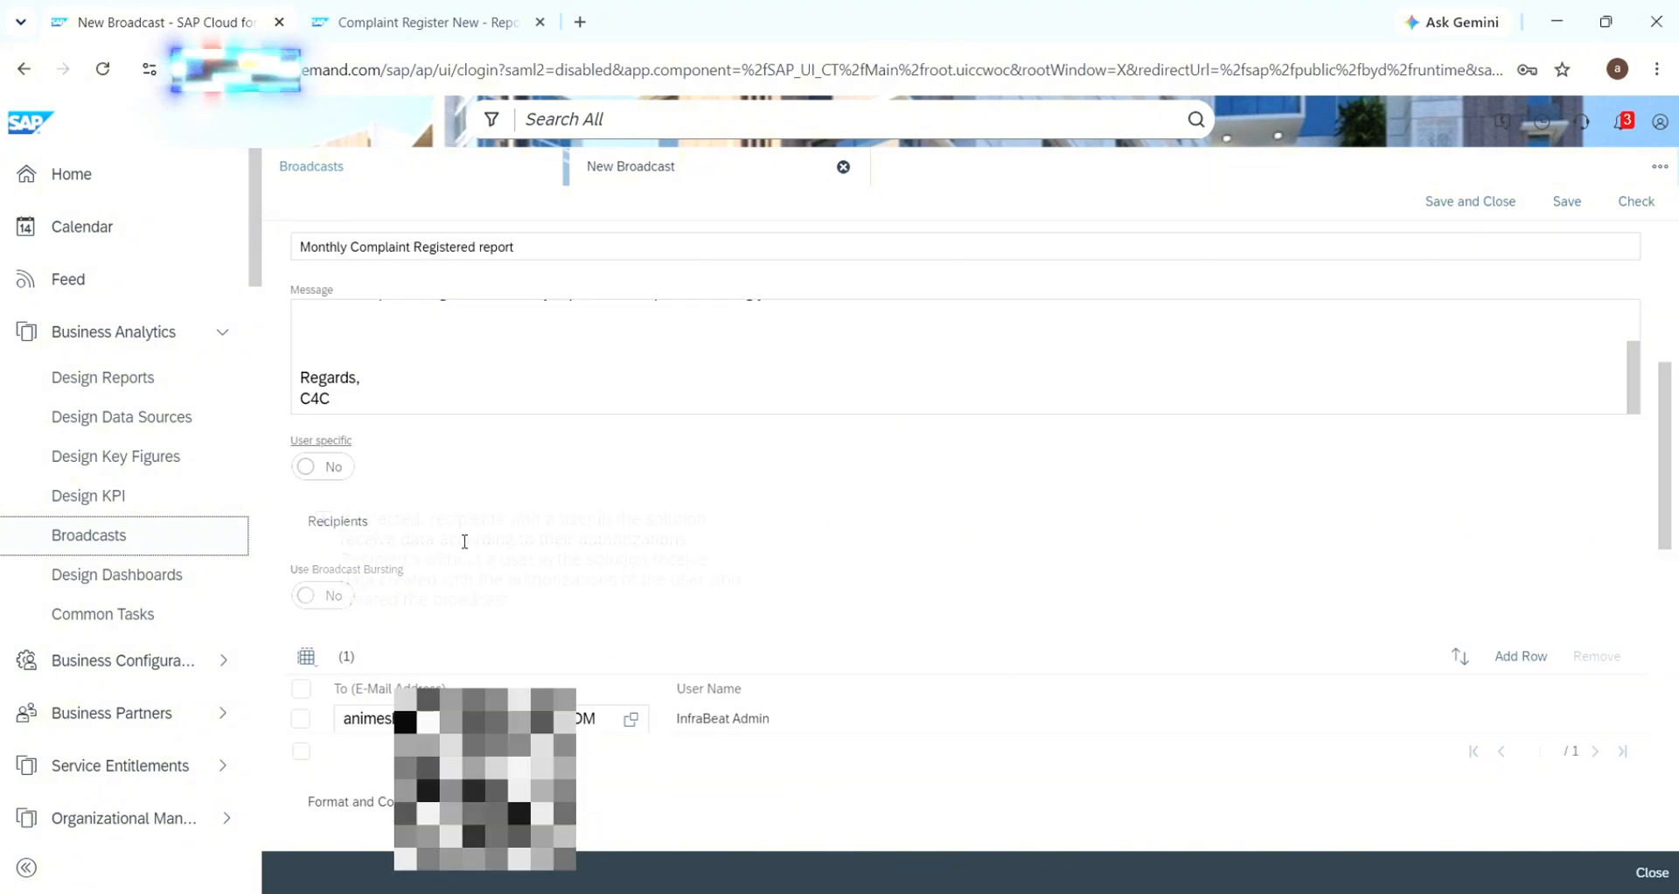
pyautogui.scroll(-3, 656, 495)
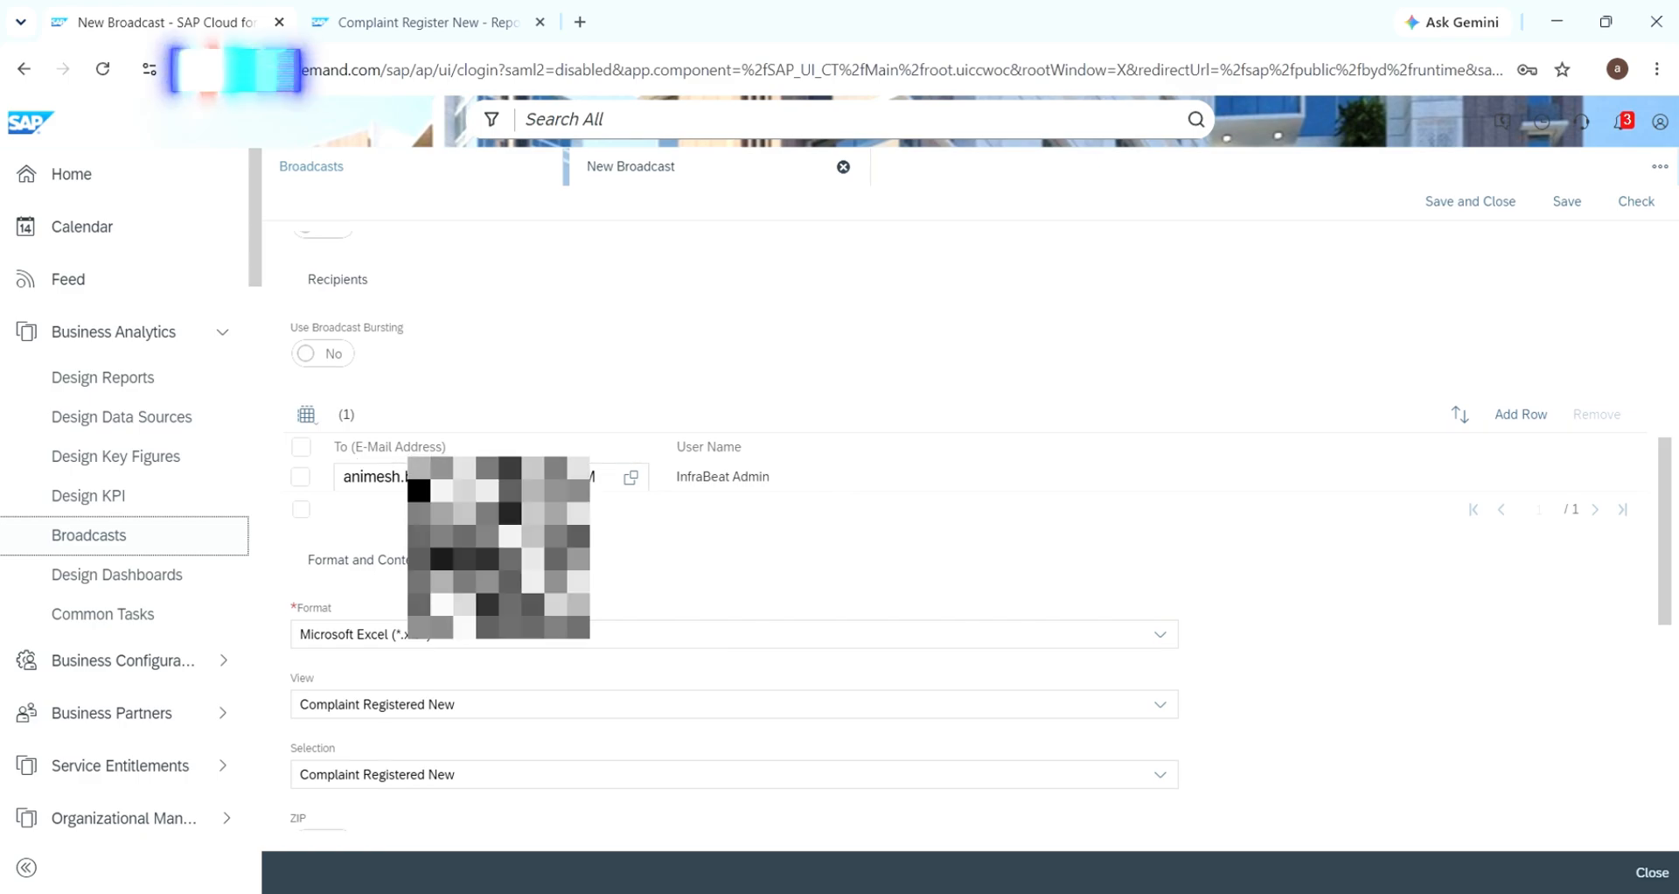
pyautogui.scroll(-3, 457, 560)
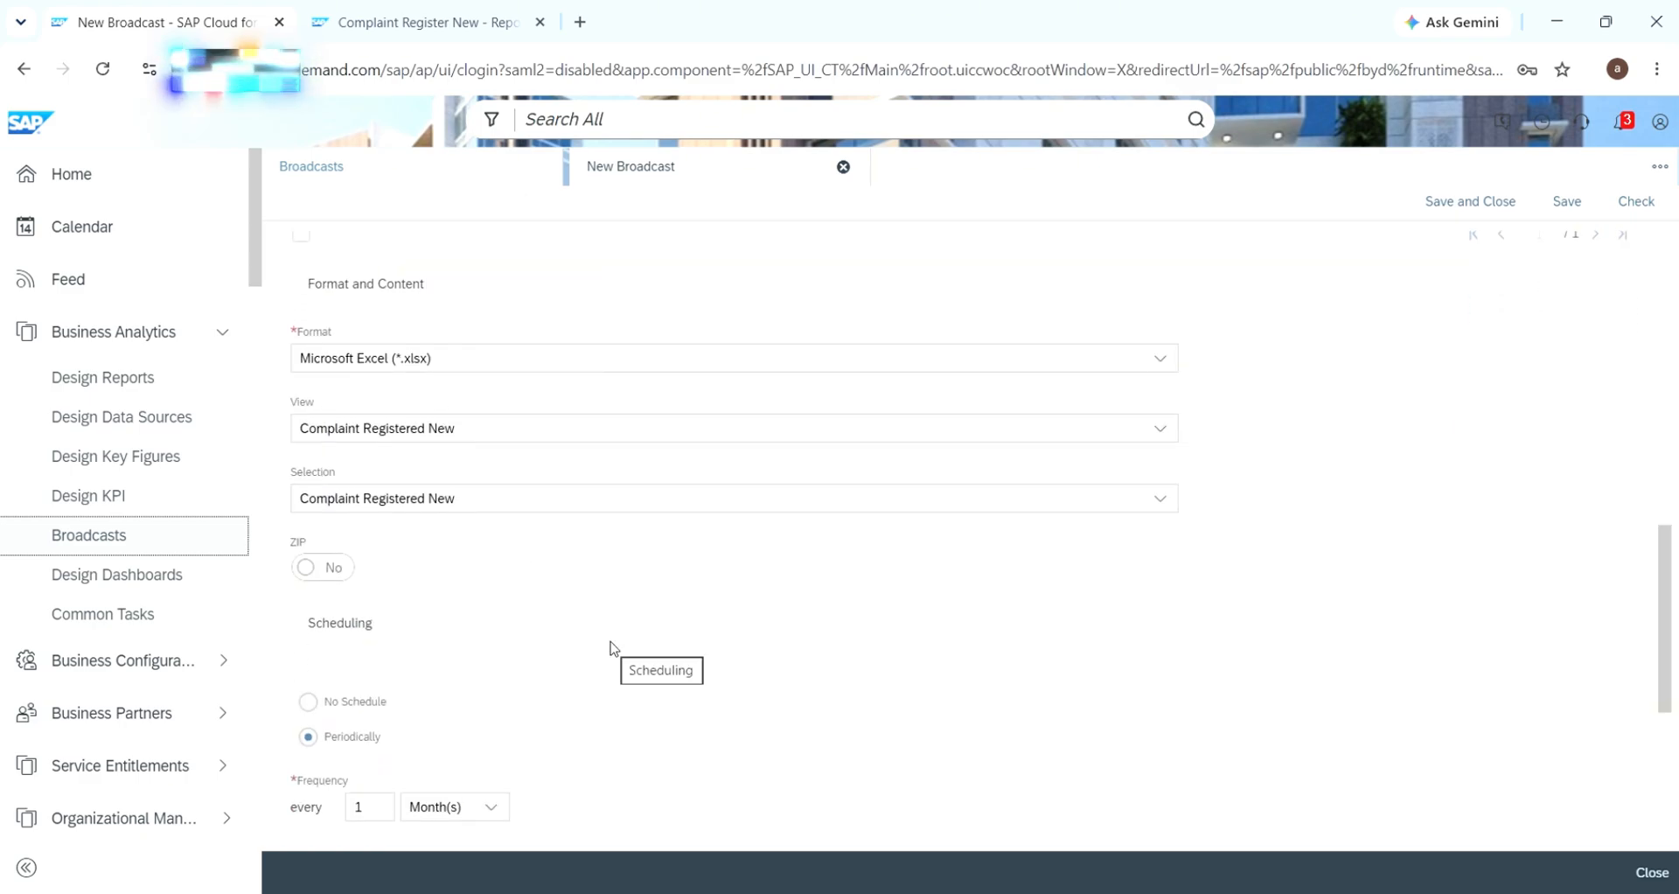
pyautogui.scroll(-3, 612, 648)
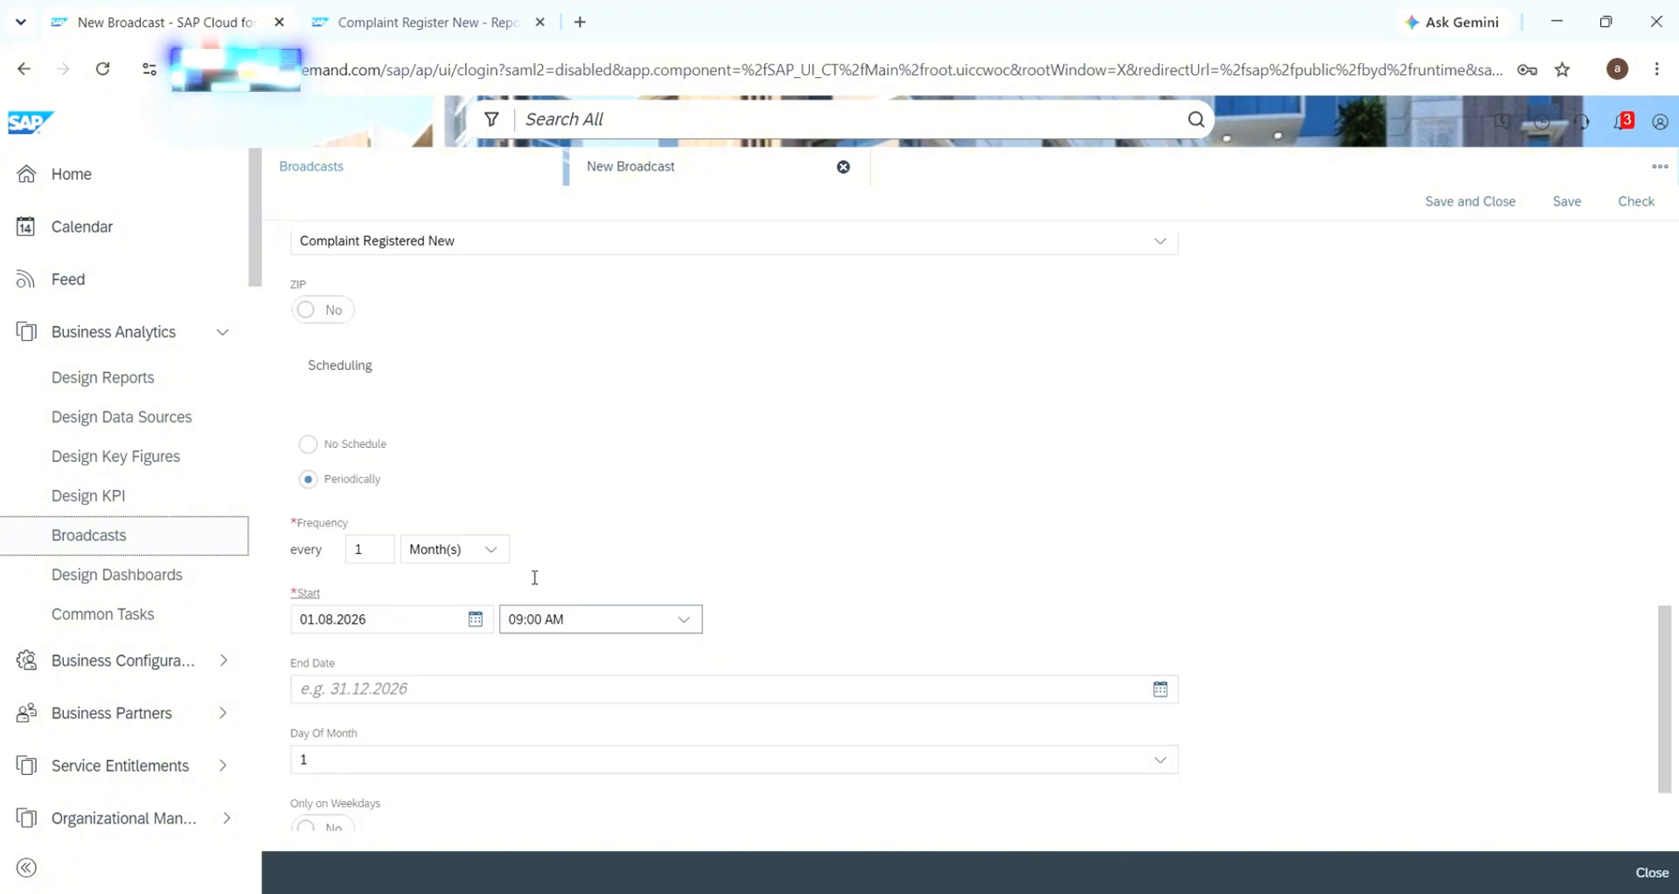
# Set the copied broadcast to No Schedule, save and check it, and close its form with the changes saved
pyautogui.click(309, 445)
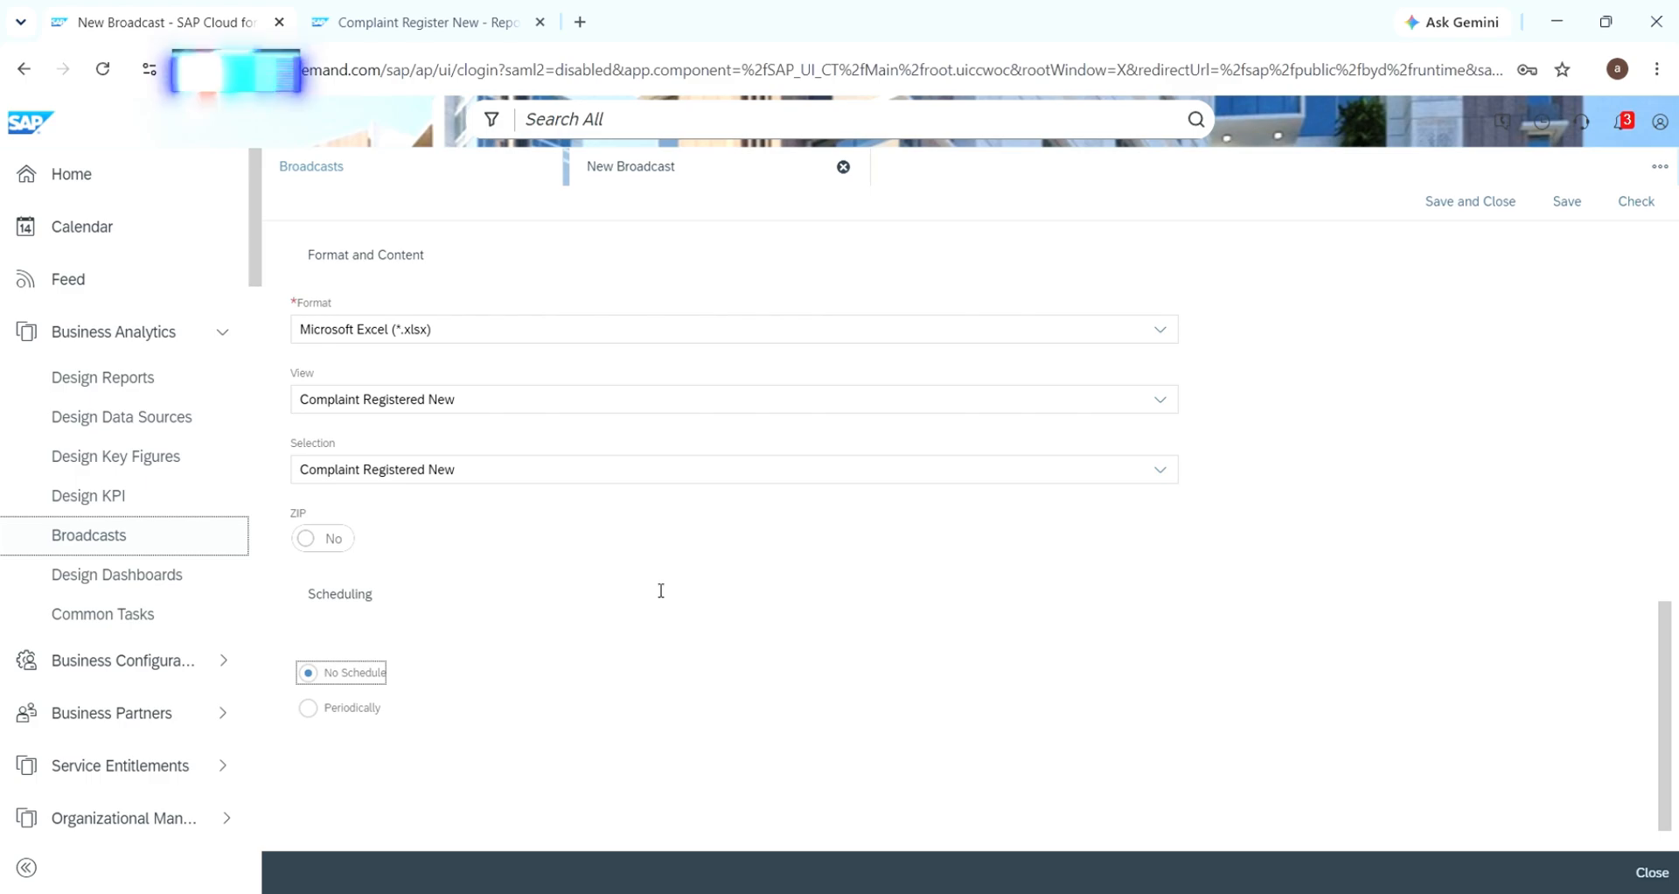
pyautogui.scroll(3, 661, 590)
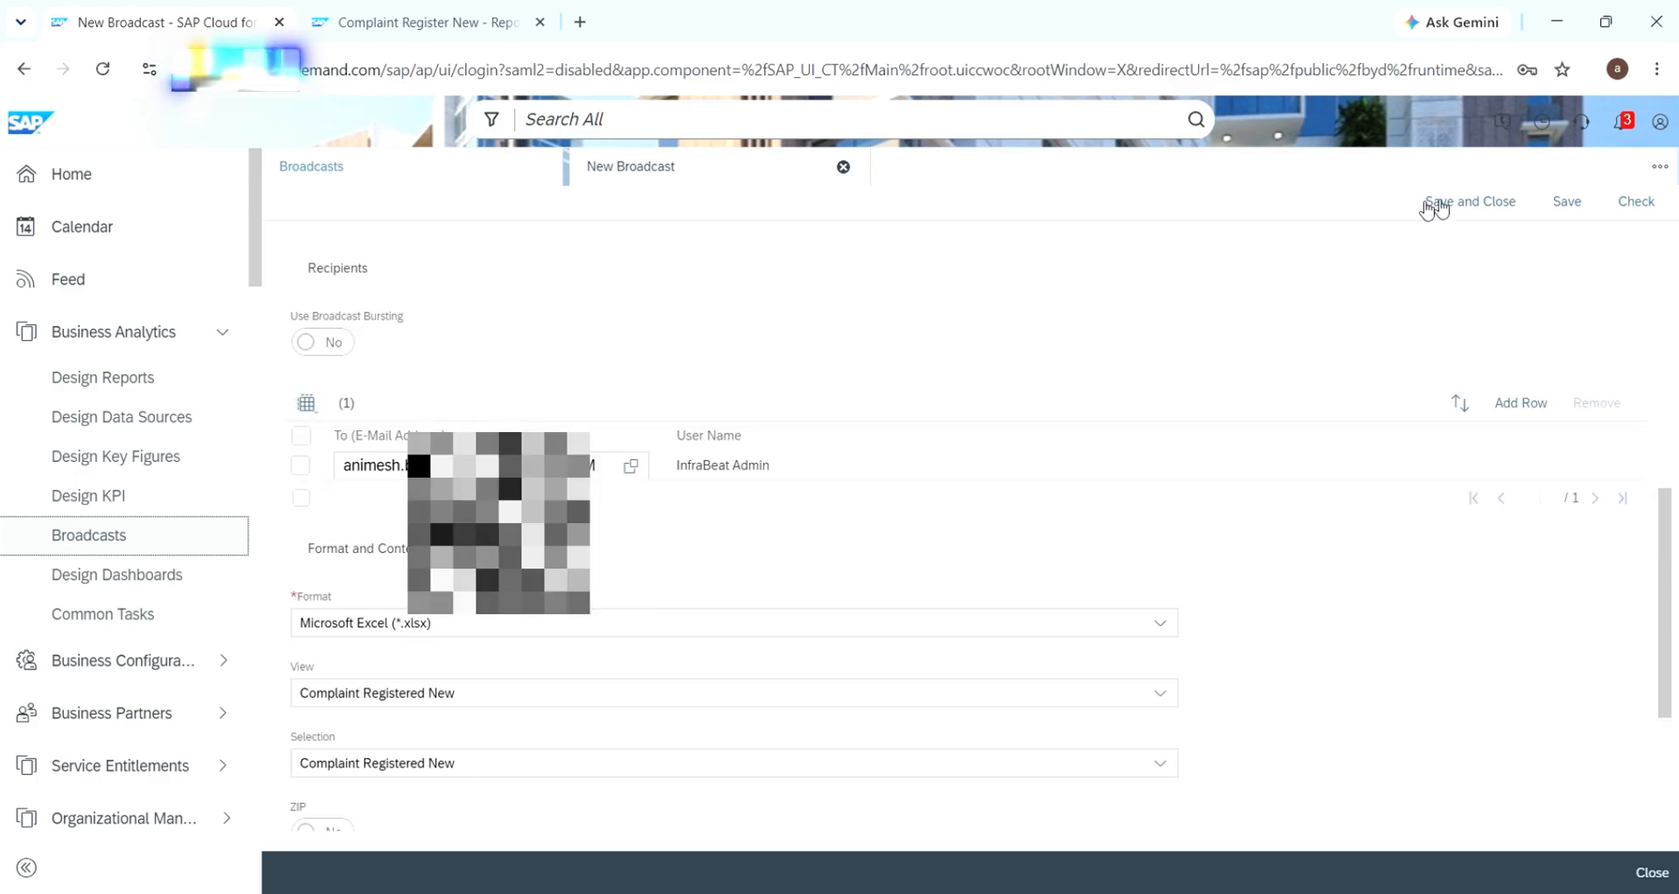
pyautogui.click(1563, 203)
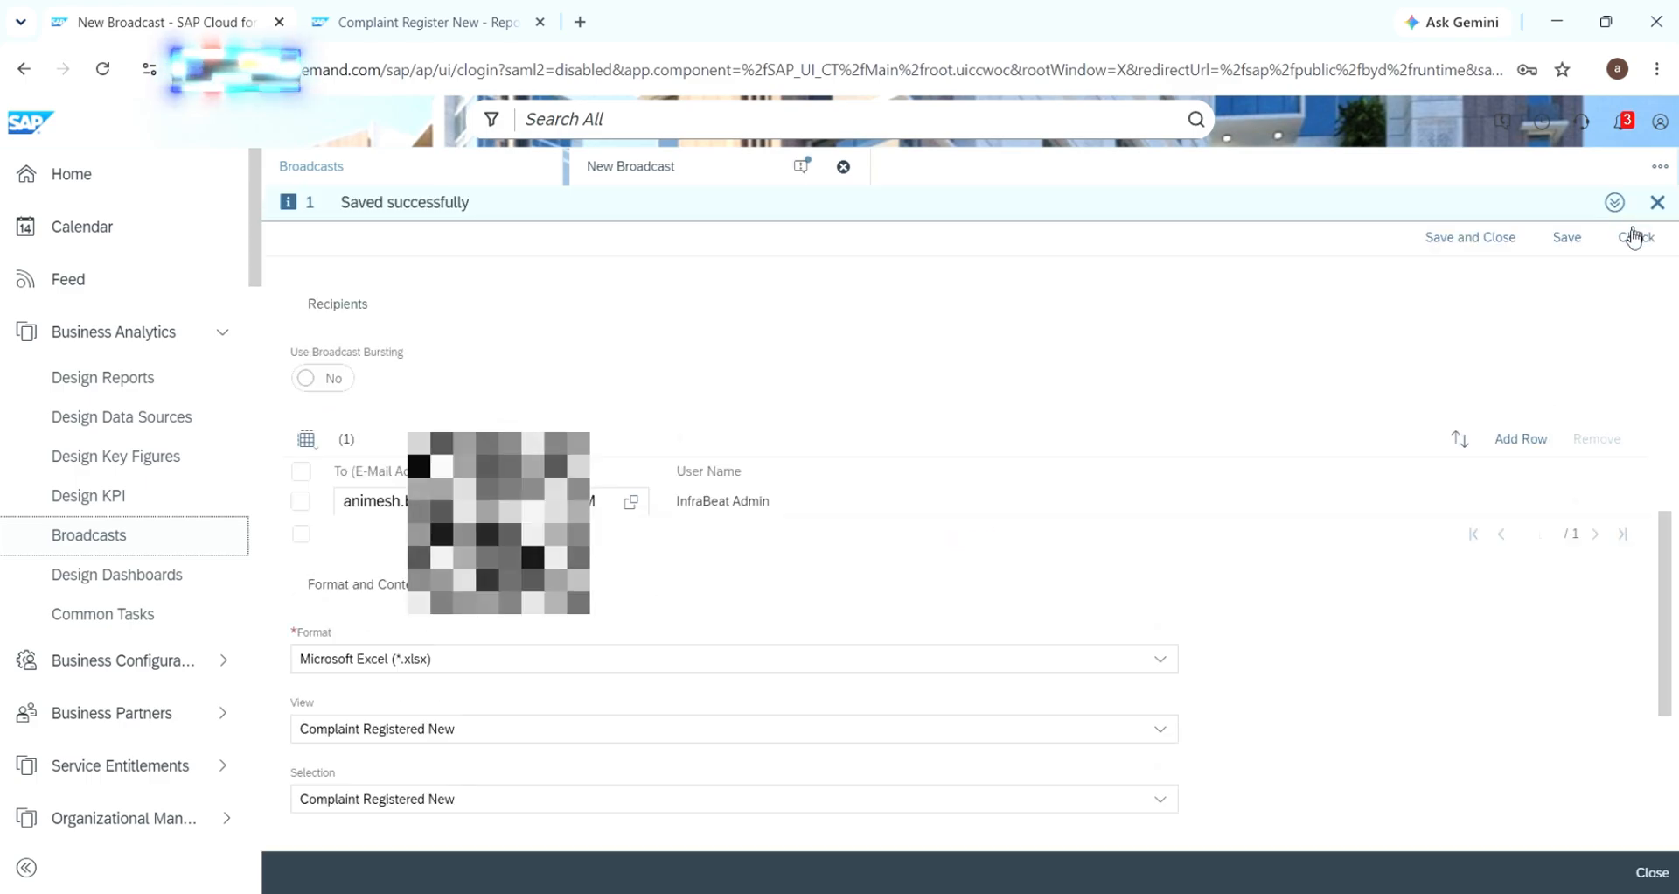
pyautogui.click(1633, 233)
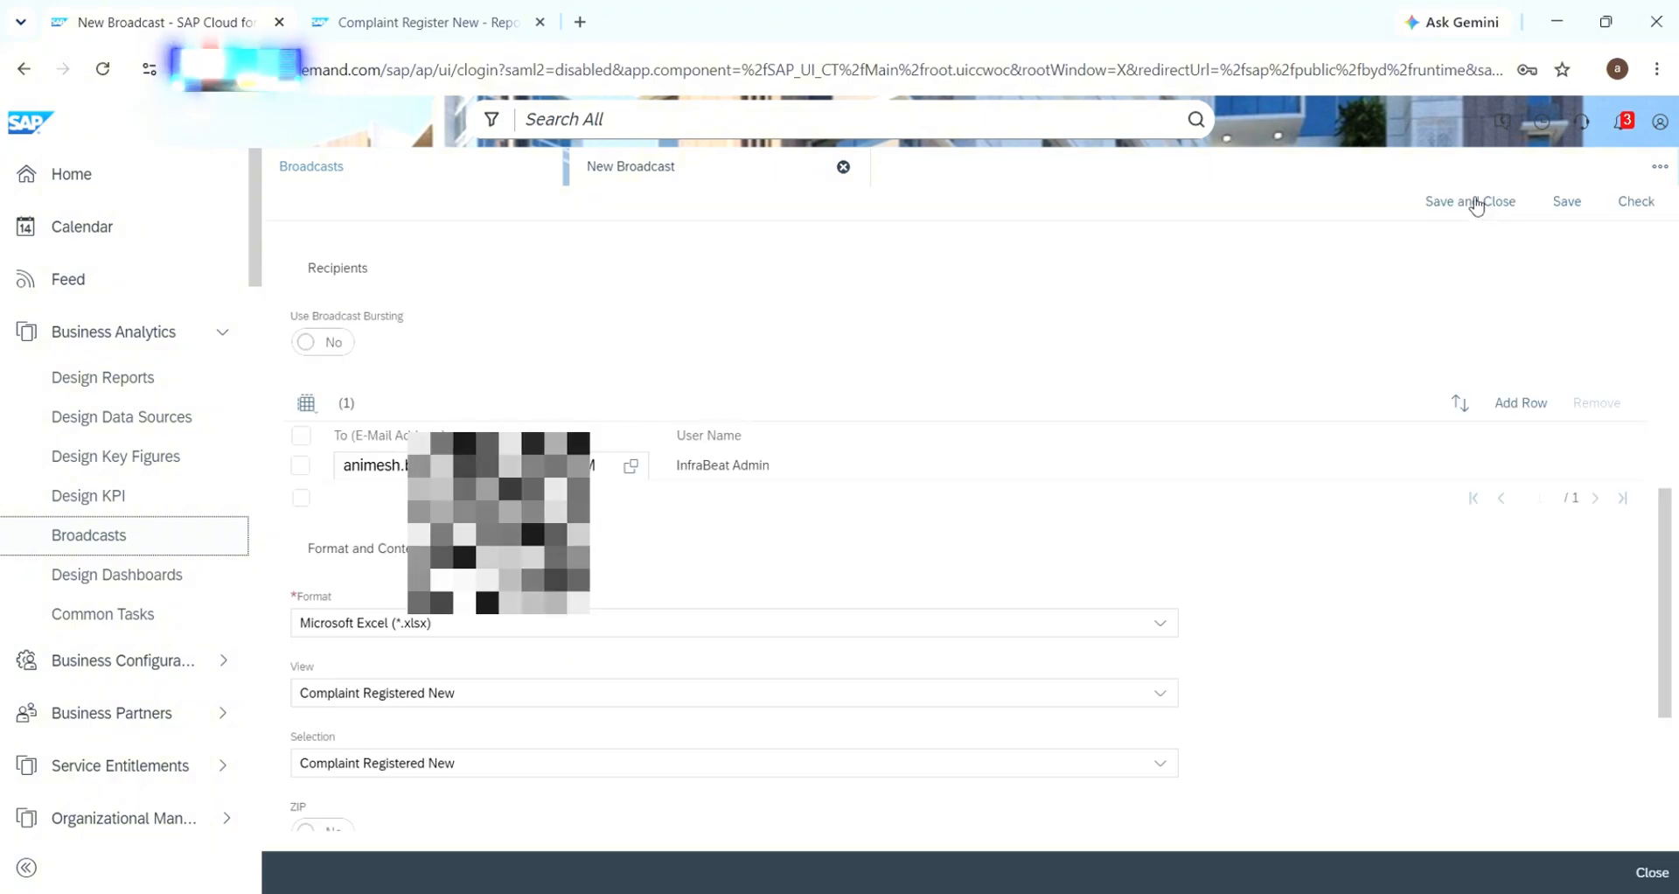
pyautogui.click(1480, 206)
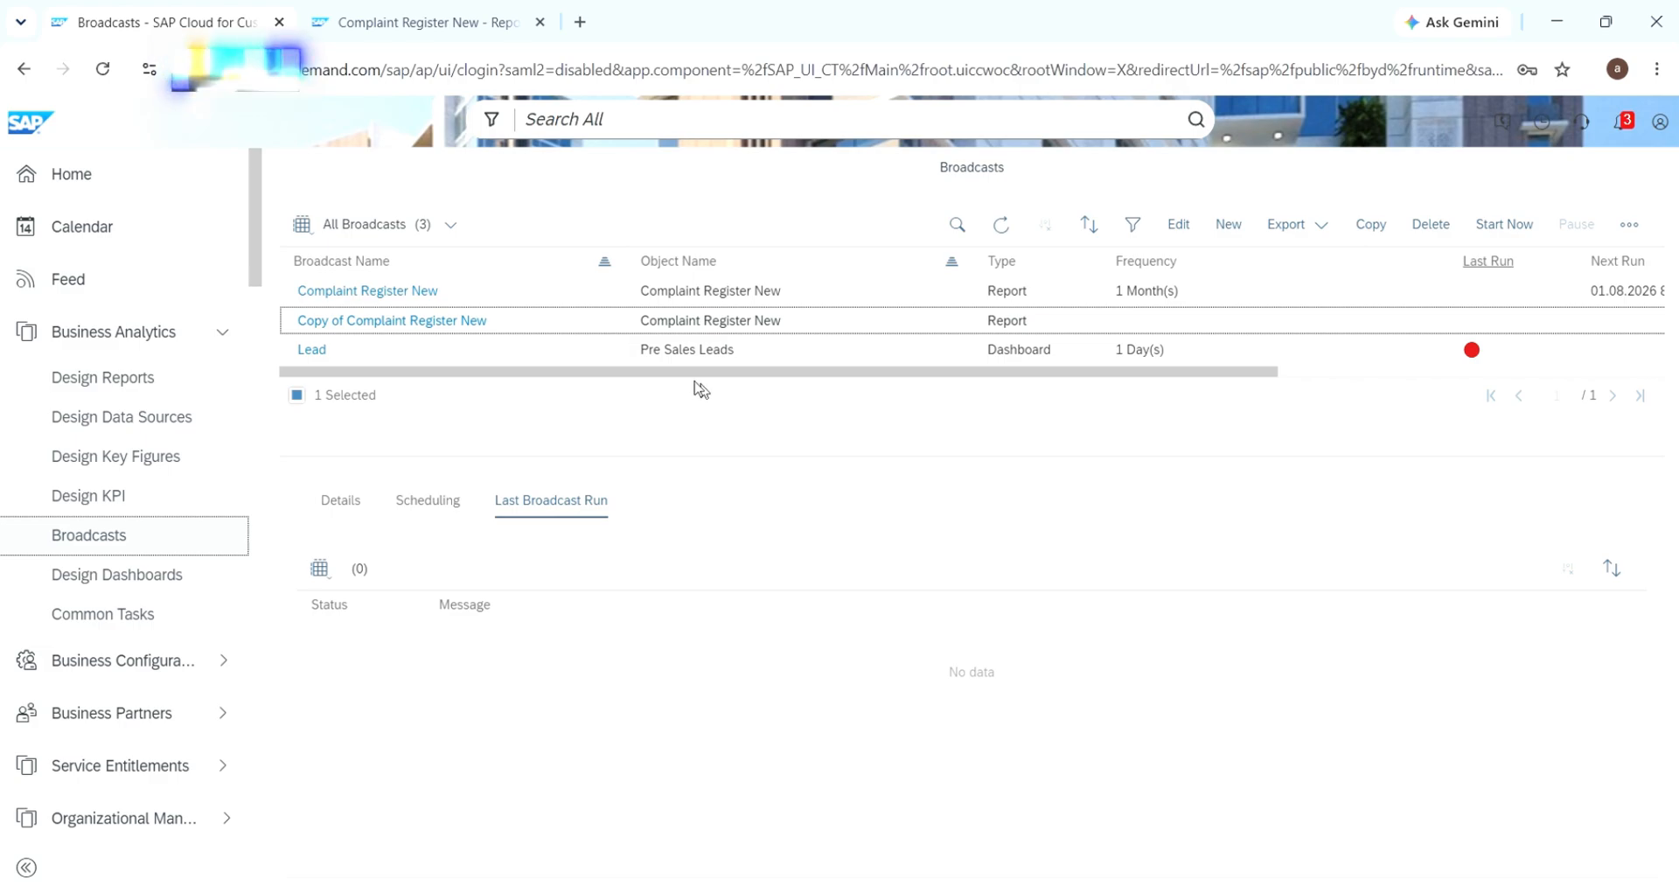
# Compare the next run, actions and status columns of the original Complaint Register New broadcast and its copy
pyautogui.moveTo(560, 374); pyautogui.dragTo(993, 390)
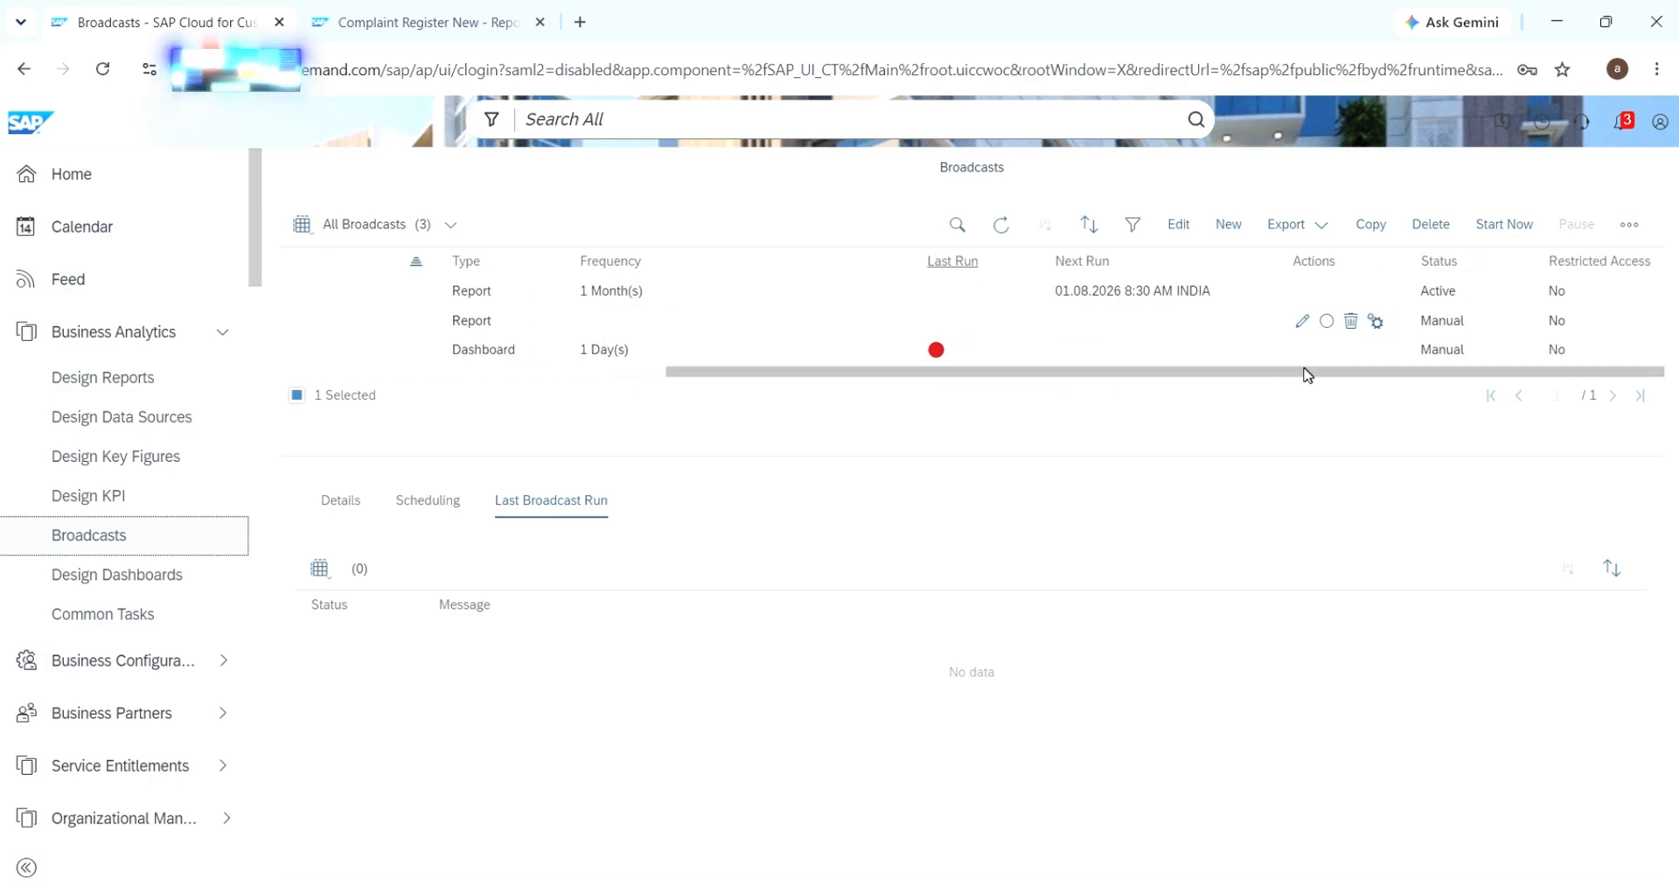
pyautogui.moveTo(1305, 378); pyautogui.dragTo(765, 419)
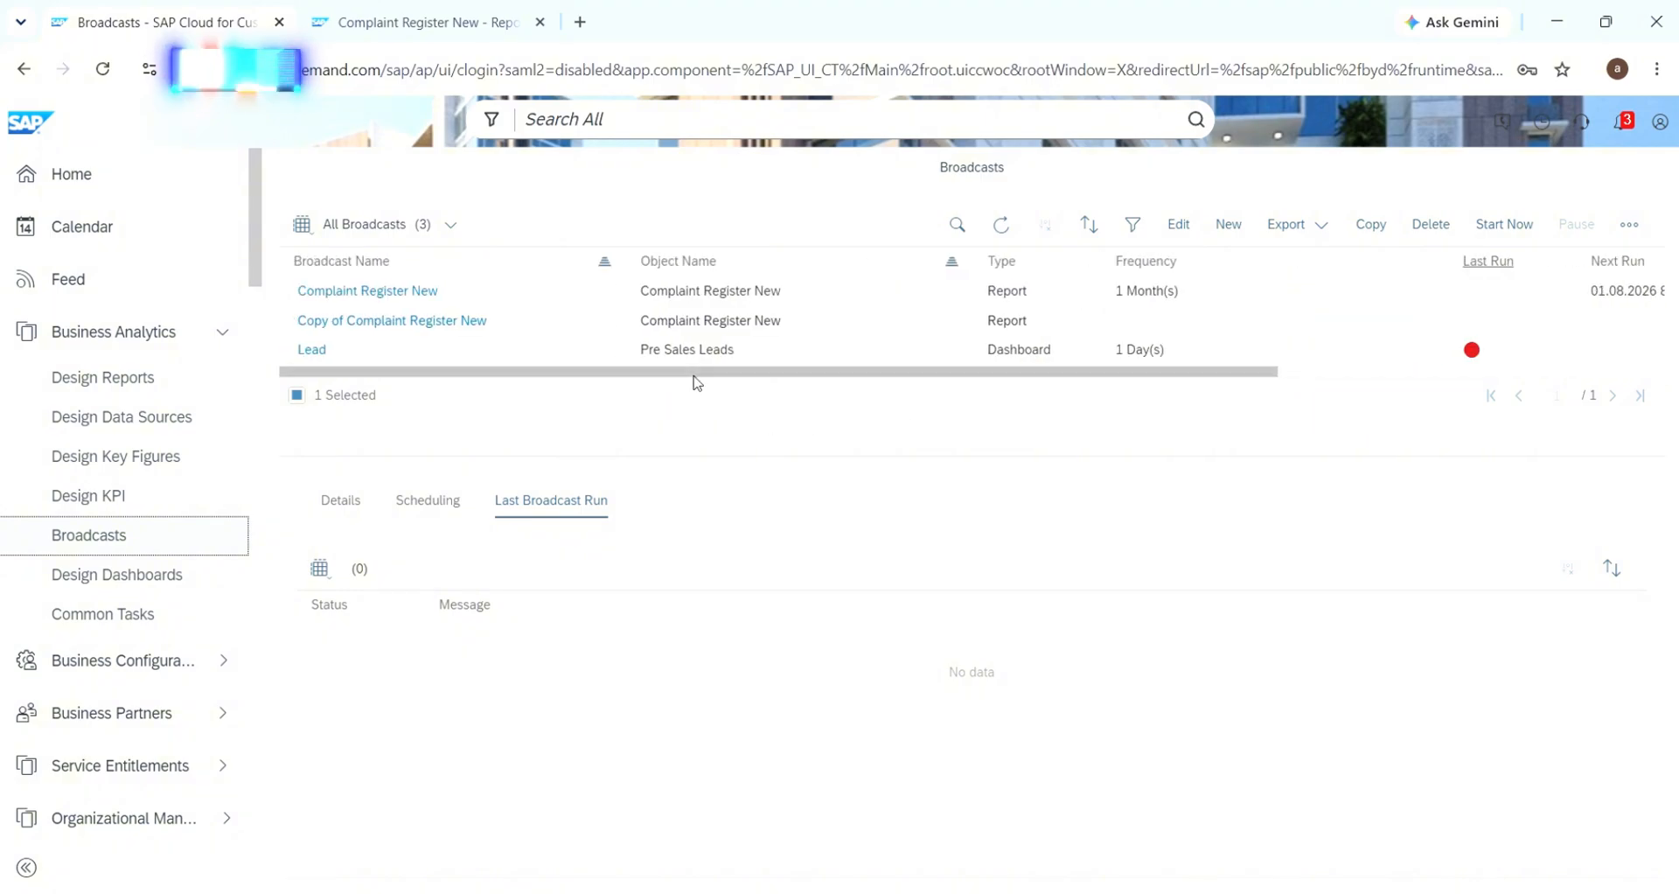
pyautogui.moveTo(679, 379); pyautogui.dragTo(1257, 333)
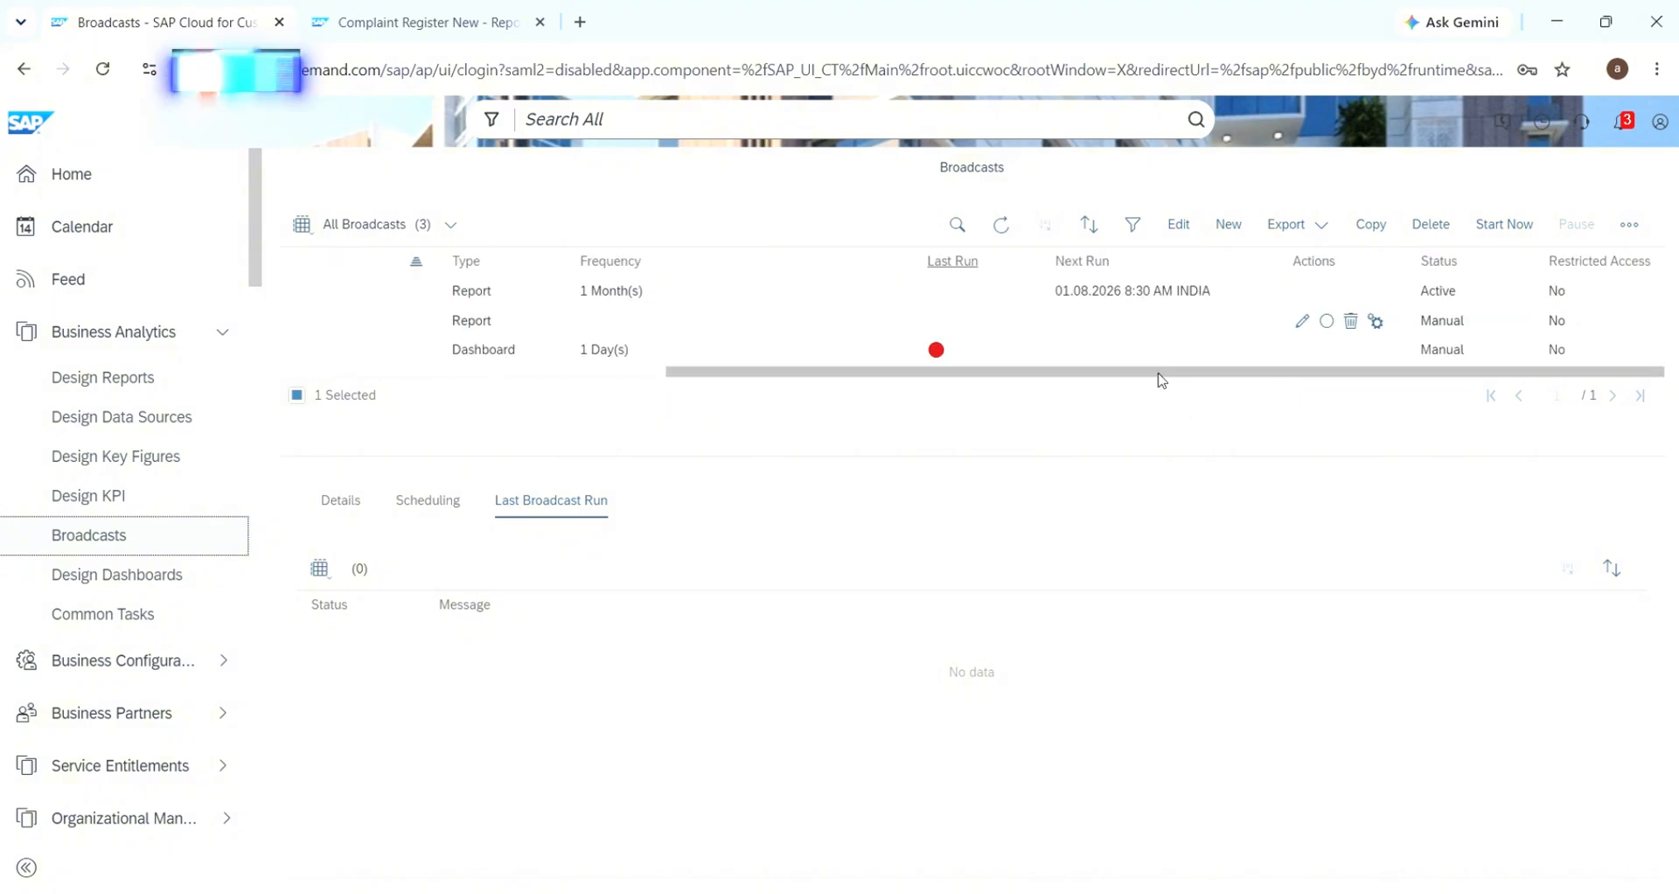
pyautogui.moveTo(1157, 378); pyautogui.dragTo(763, 415)
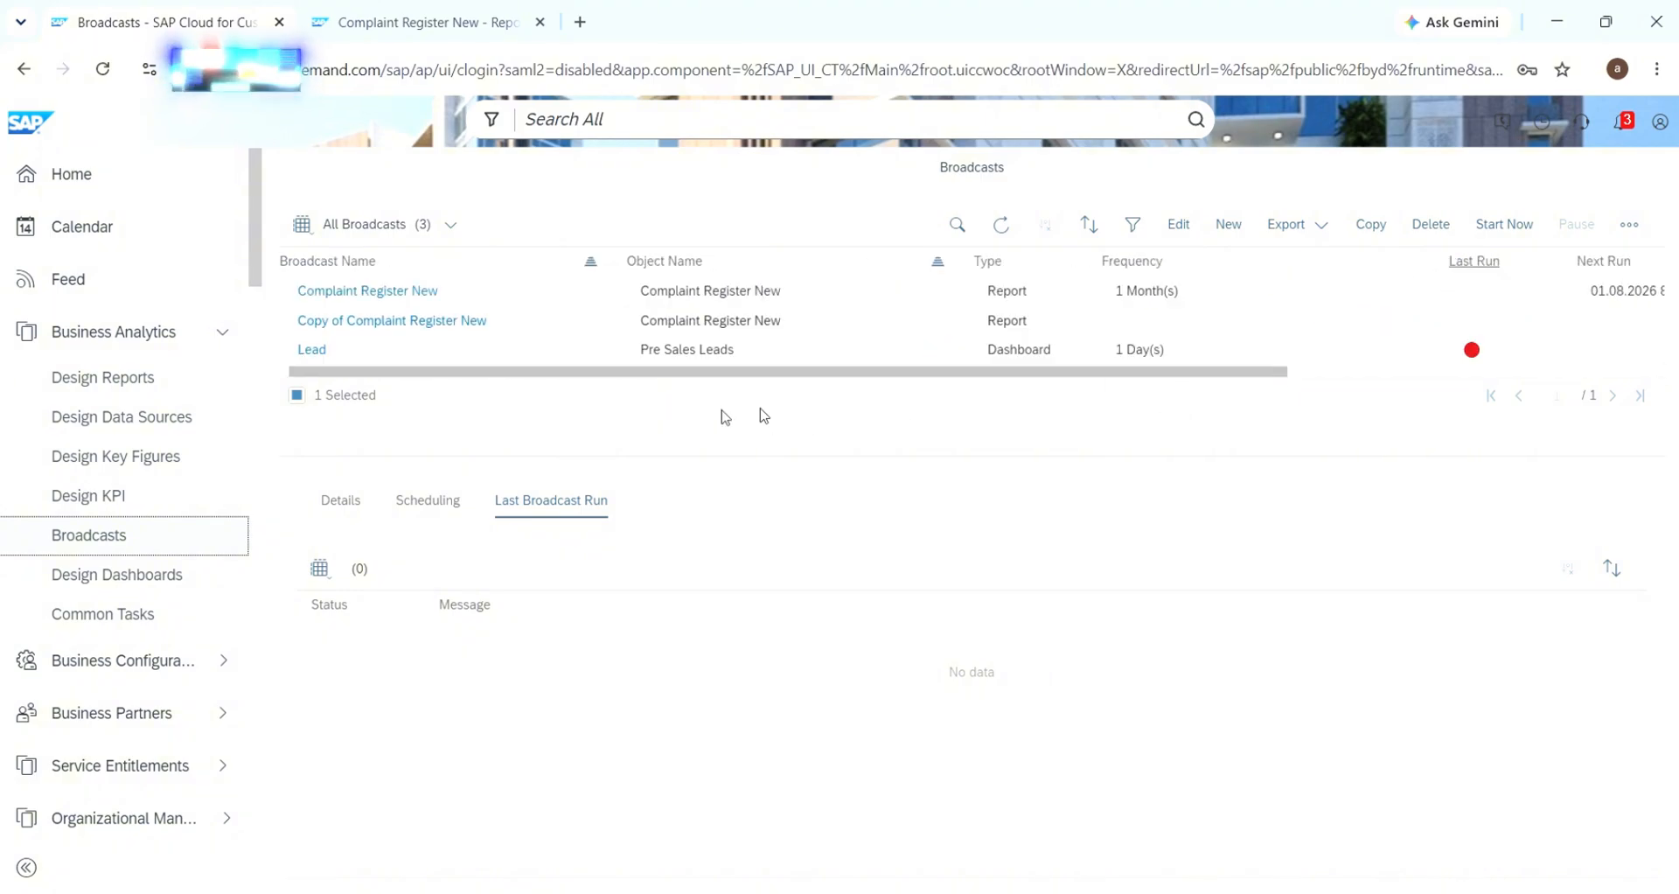
pyautogui.click(478, 303)
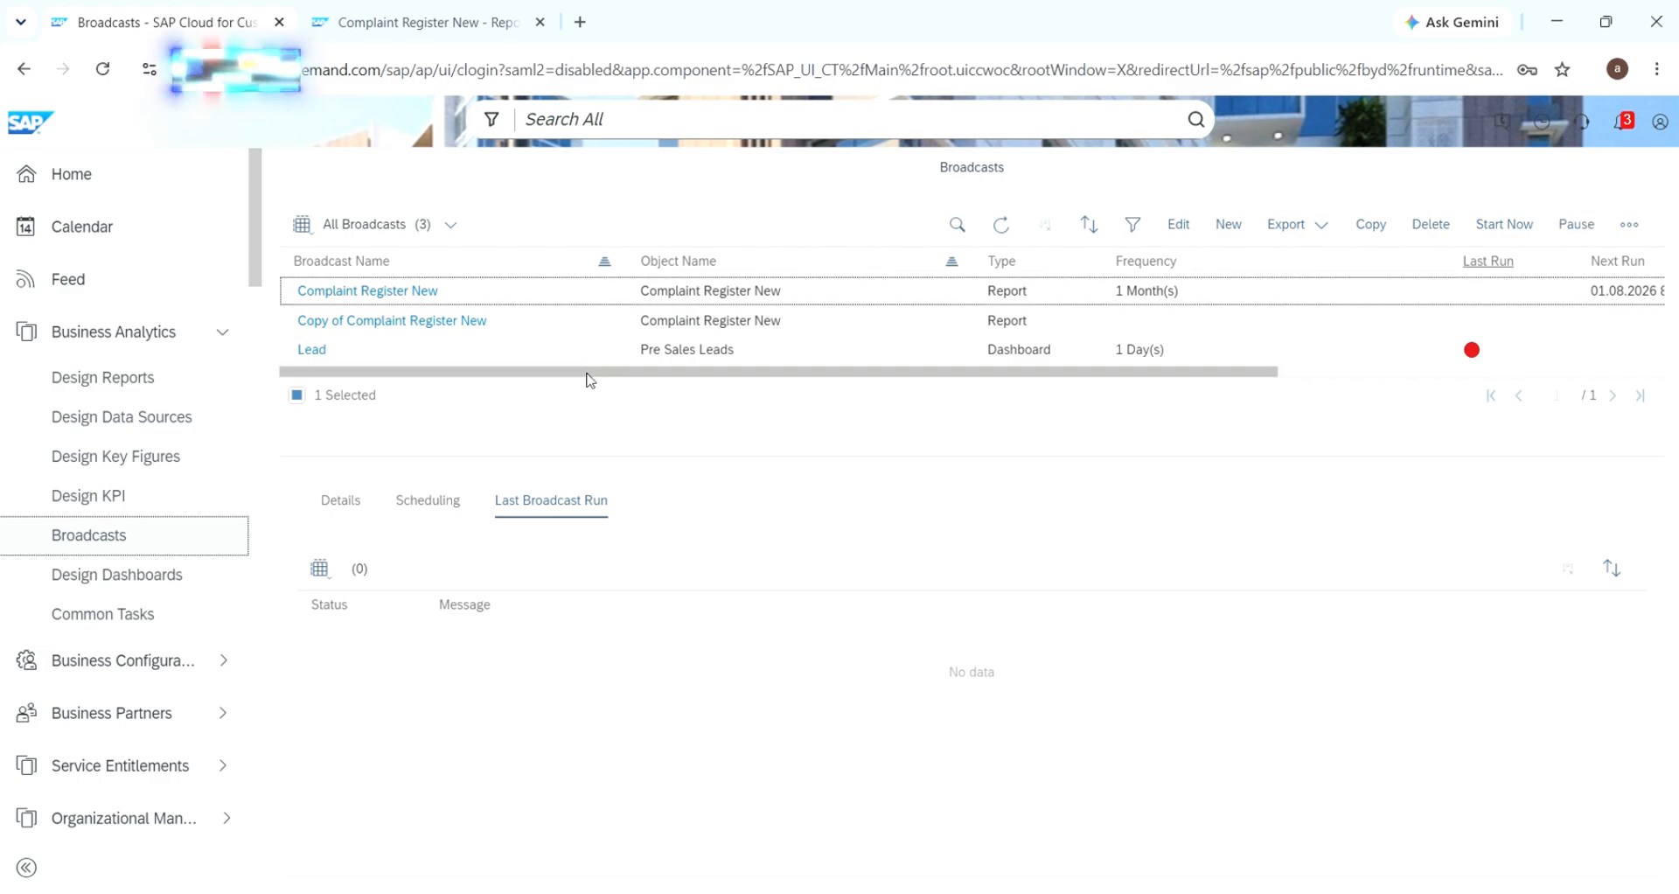
pyautogui.moveTo(588, 375); pyautogui.dragTo(1343, 349)
pyautogui.moveTo(1431, 291); pyautogui.dragTo(1421, 326)
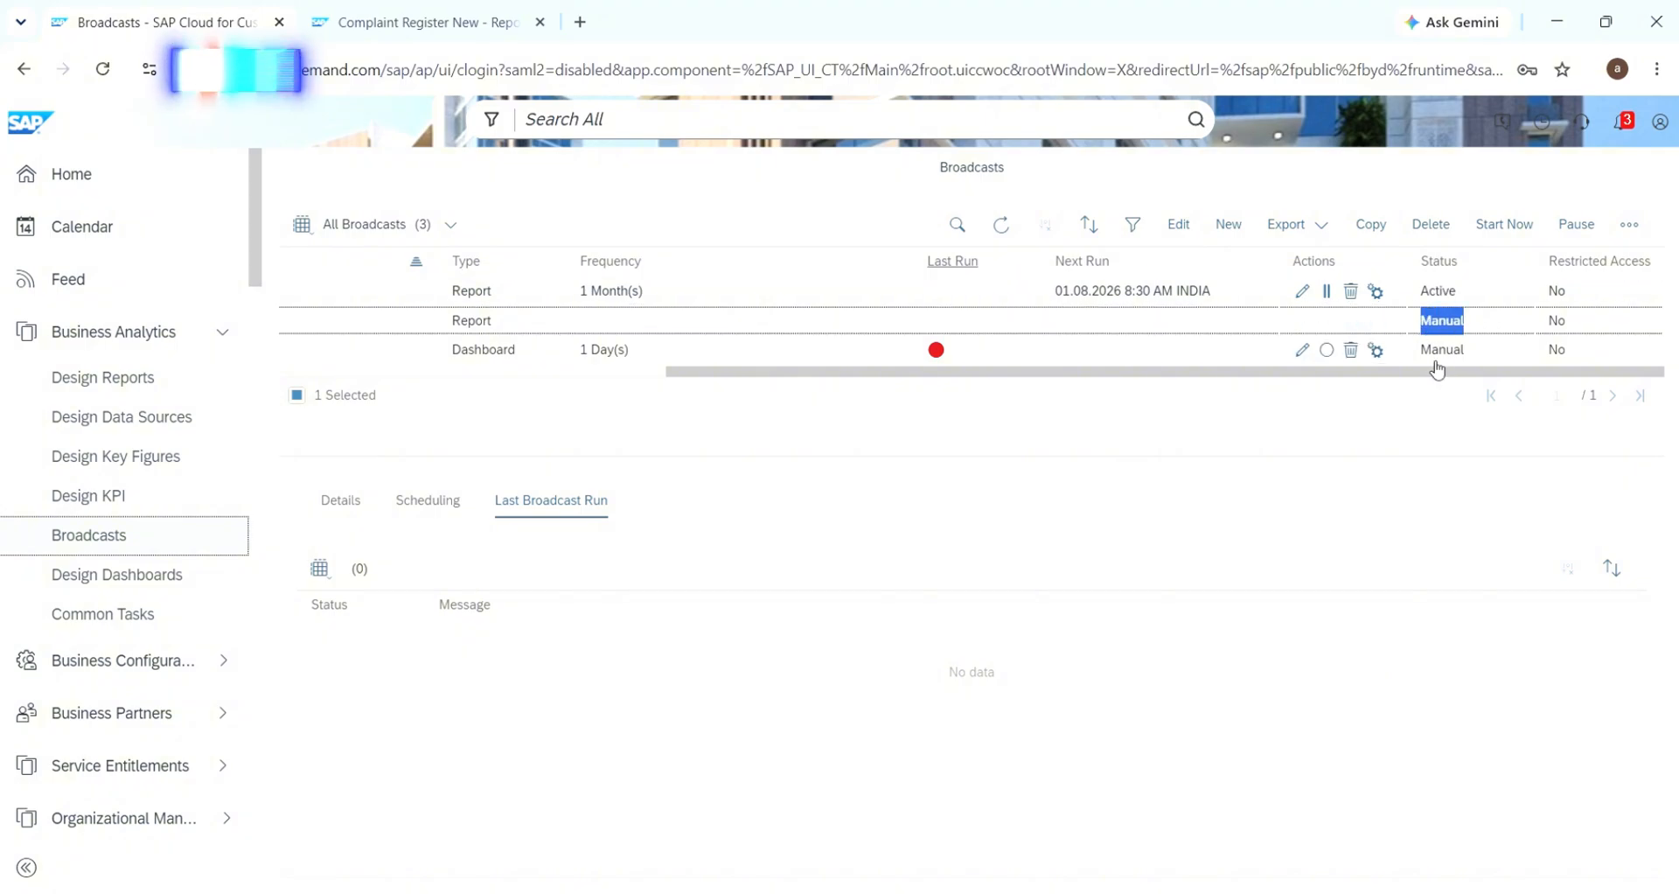
pyautogui.click(1424, 426)
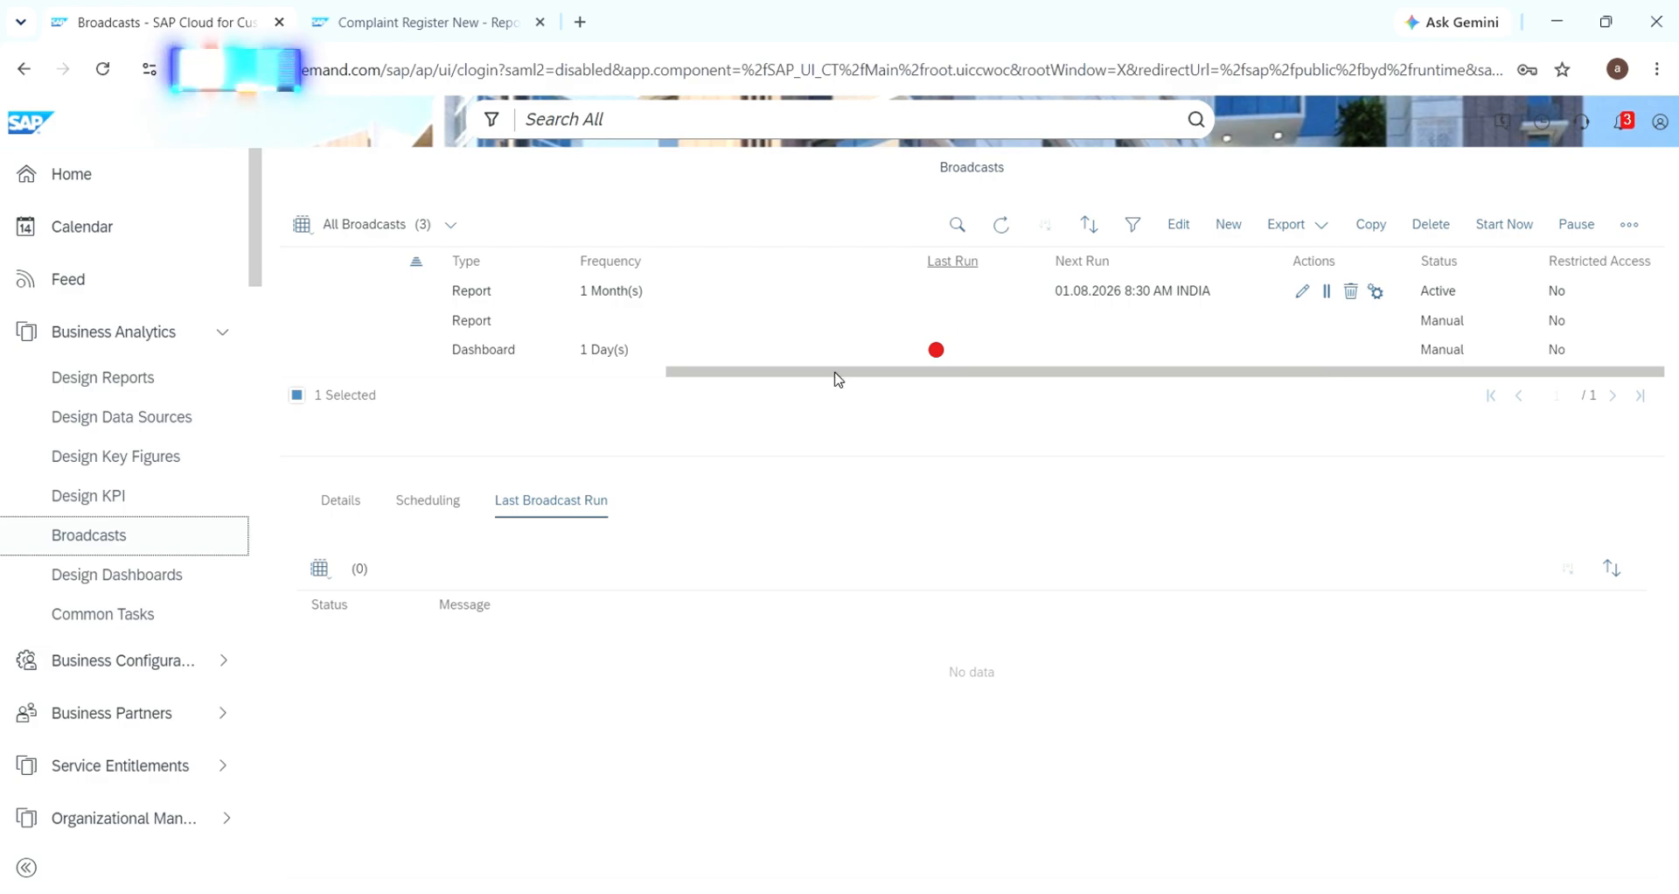
pyautogui.moveTo(837, 379); pyautogui.dragTo(588, 379)
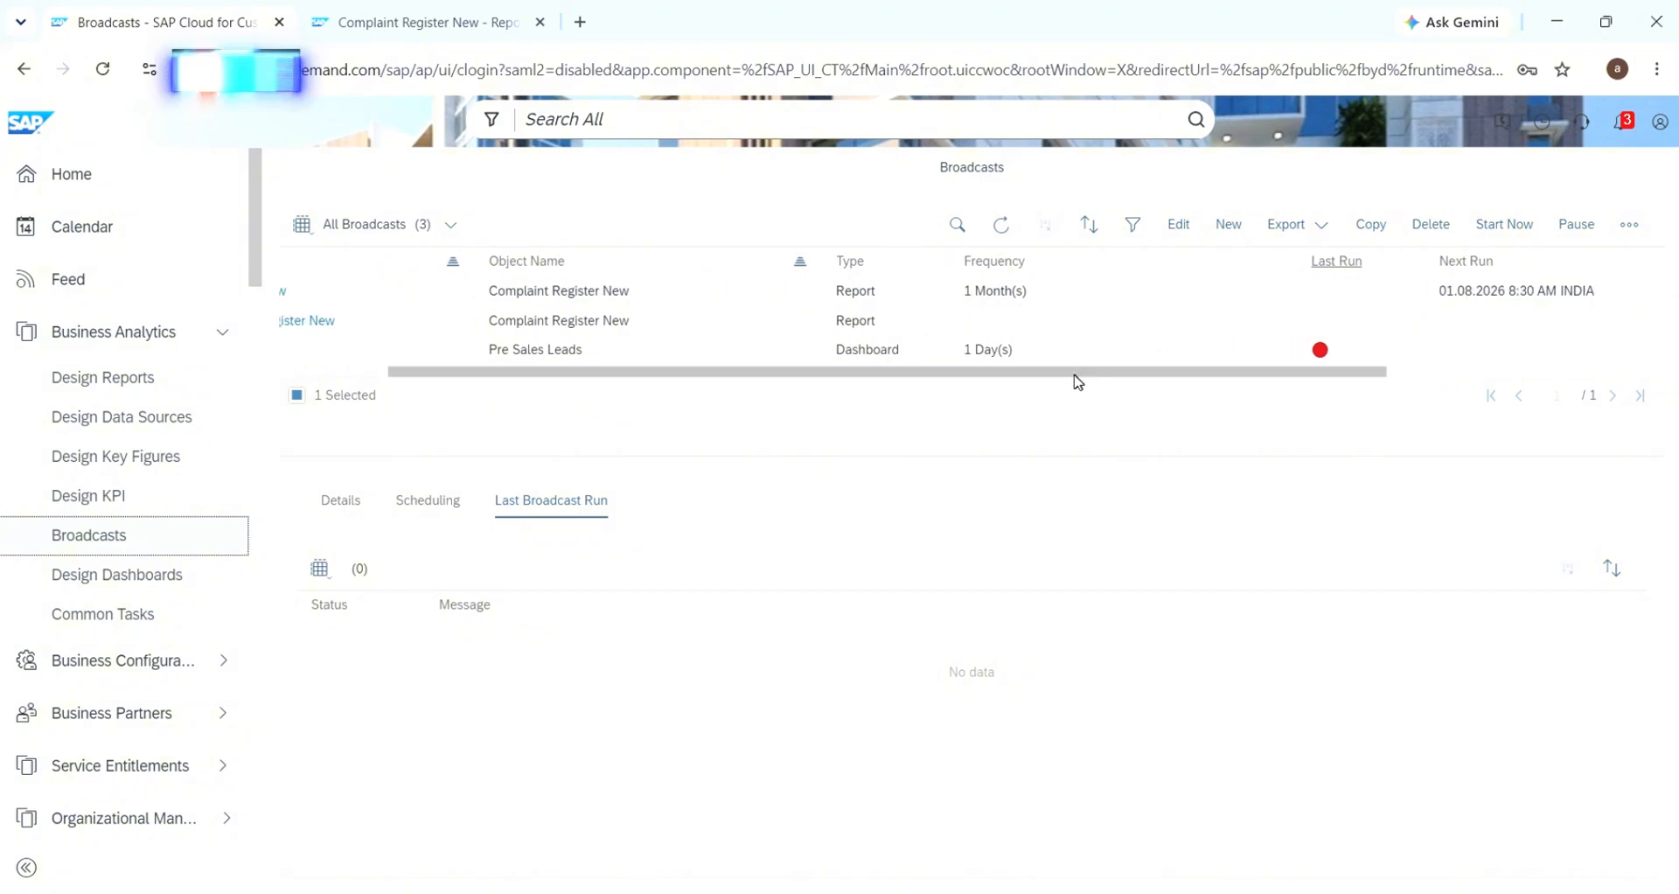
# Start the Copy of Complaint Register New broadcast immediately and check its last run status
pyautogui.moveTo(1083, 379); pyautogui.dragTo(1296, 378)
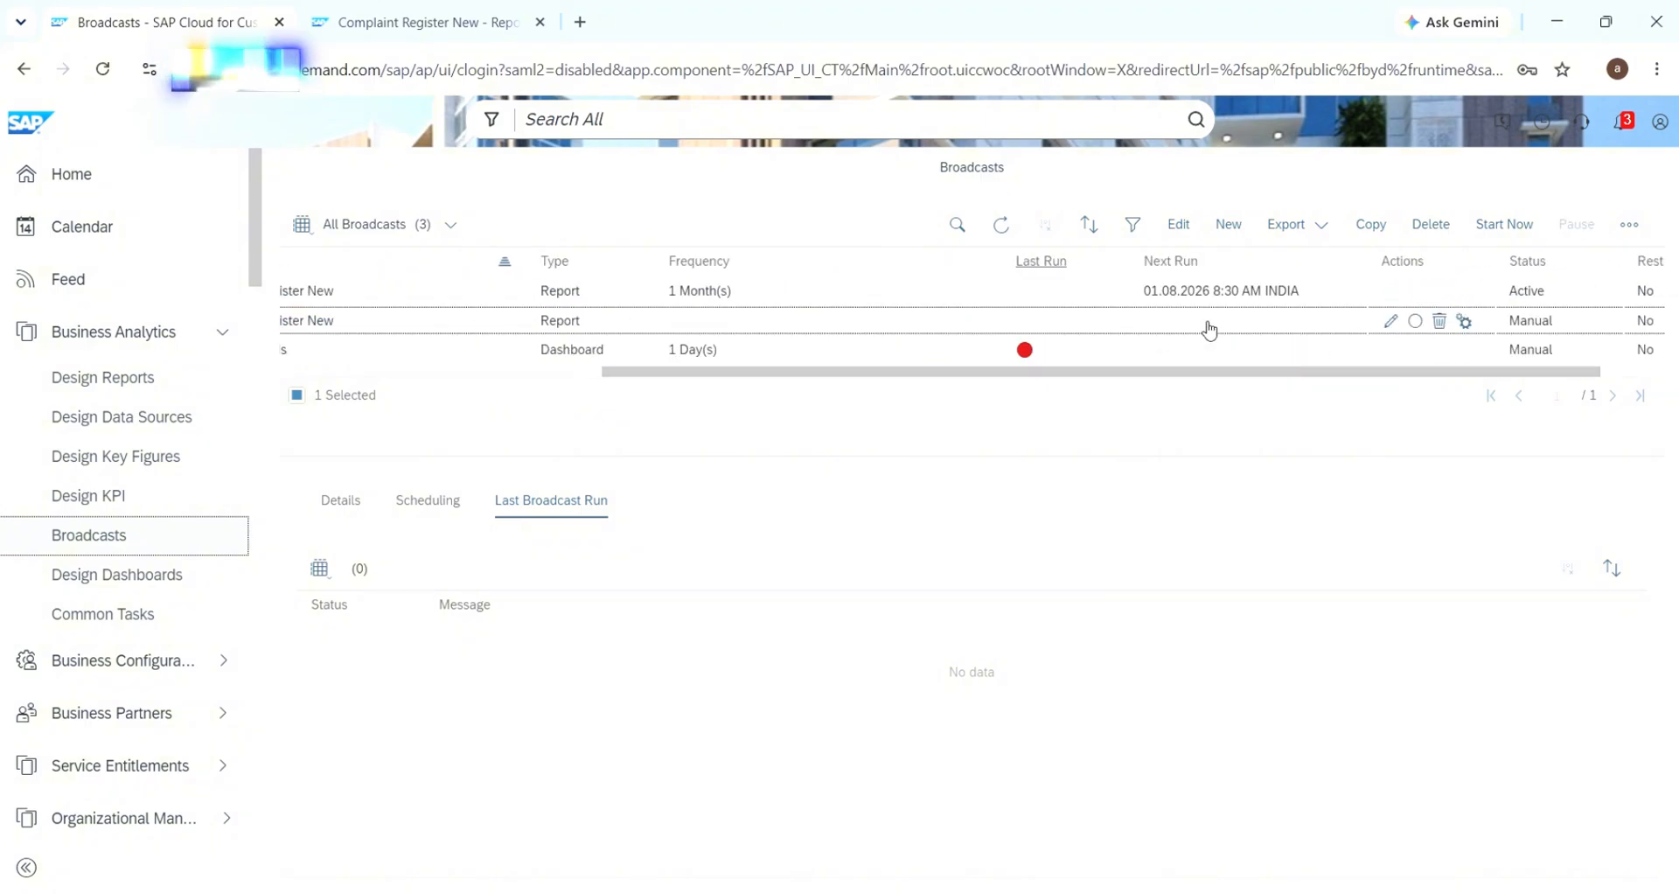
pyautogui.click(1500, 225)
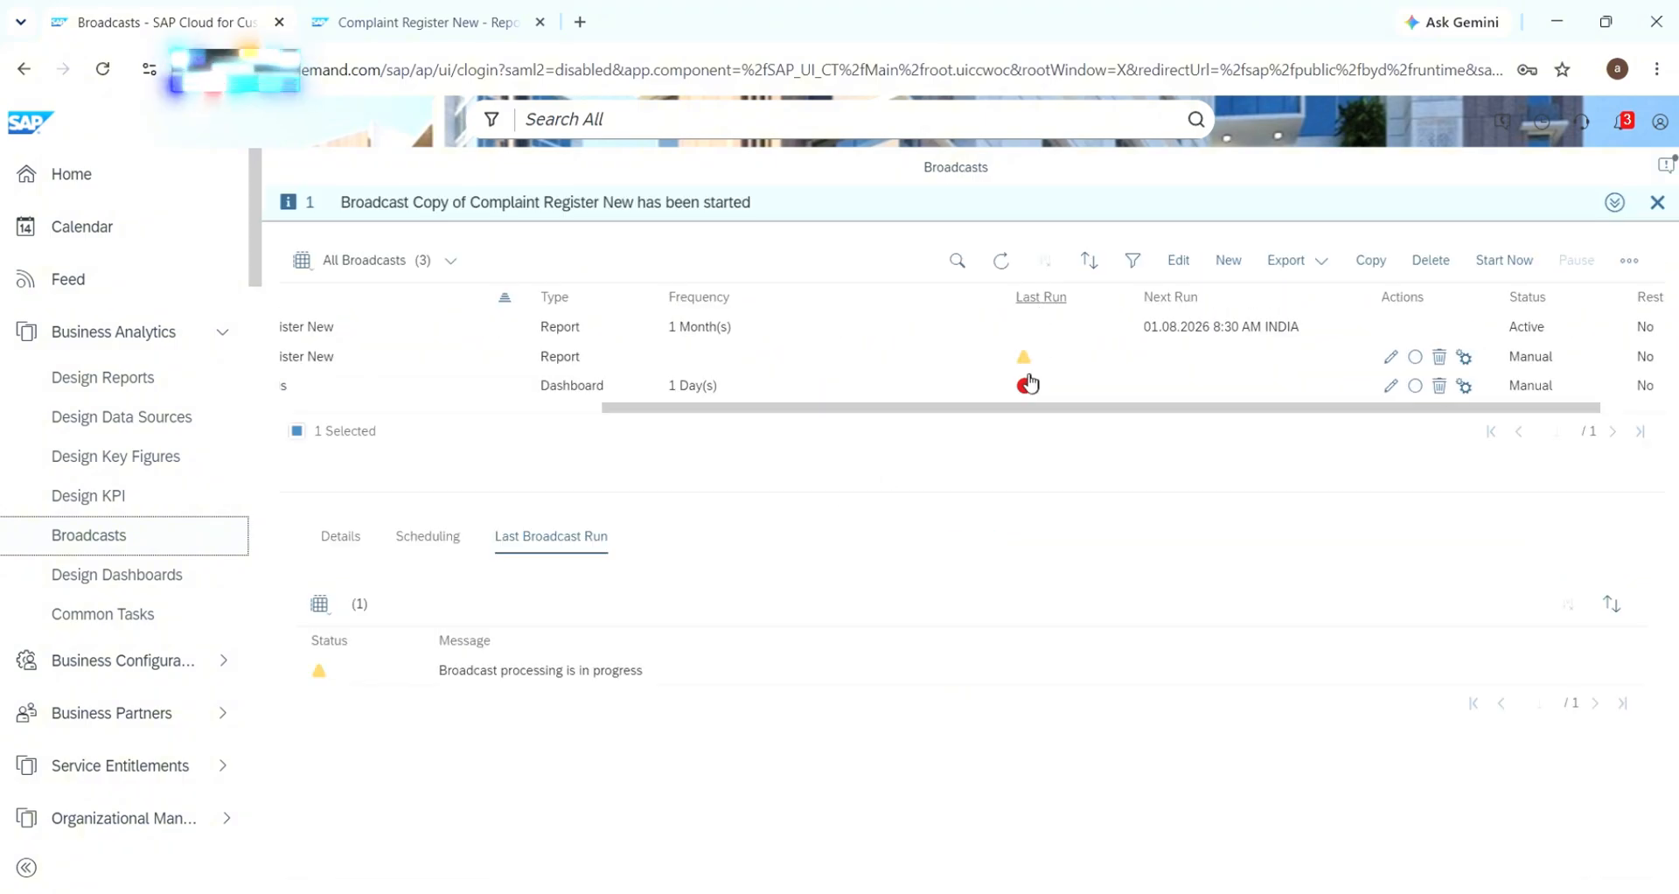
pyautogui.moveTo(1025, 362)
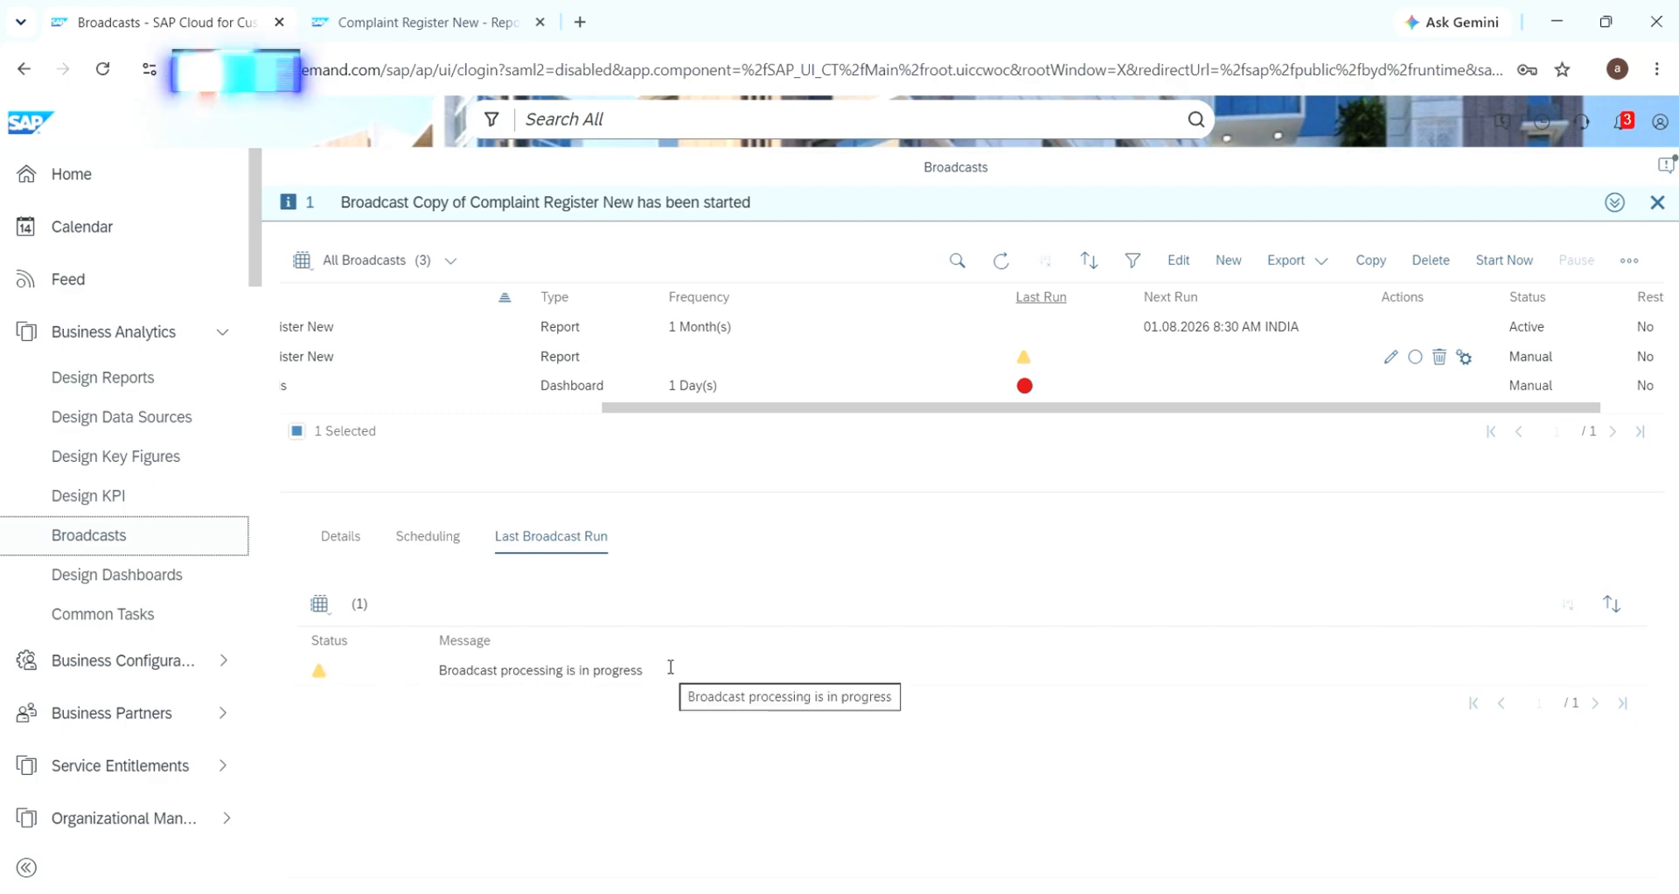
# Show the details of the Copy of Complaint Register New broadcast, dismiss the start message and refresh the broadcast list
pyautogui.click(340, 536)
pyautogui.moveTo(757, 407); pyautogui.dragTo(459, 418)
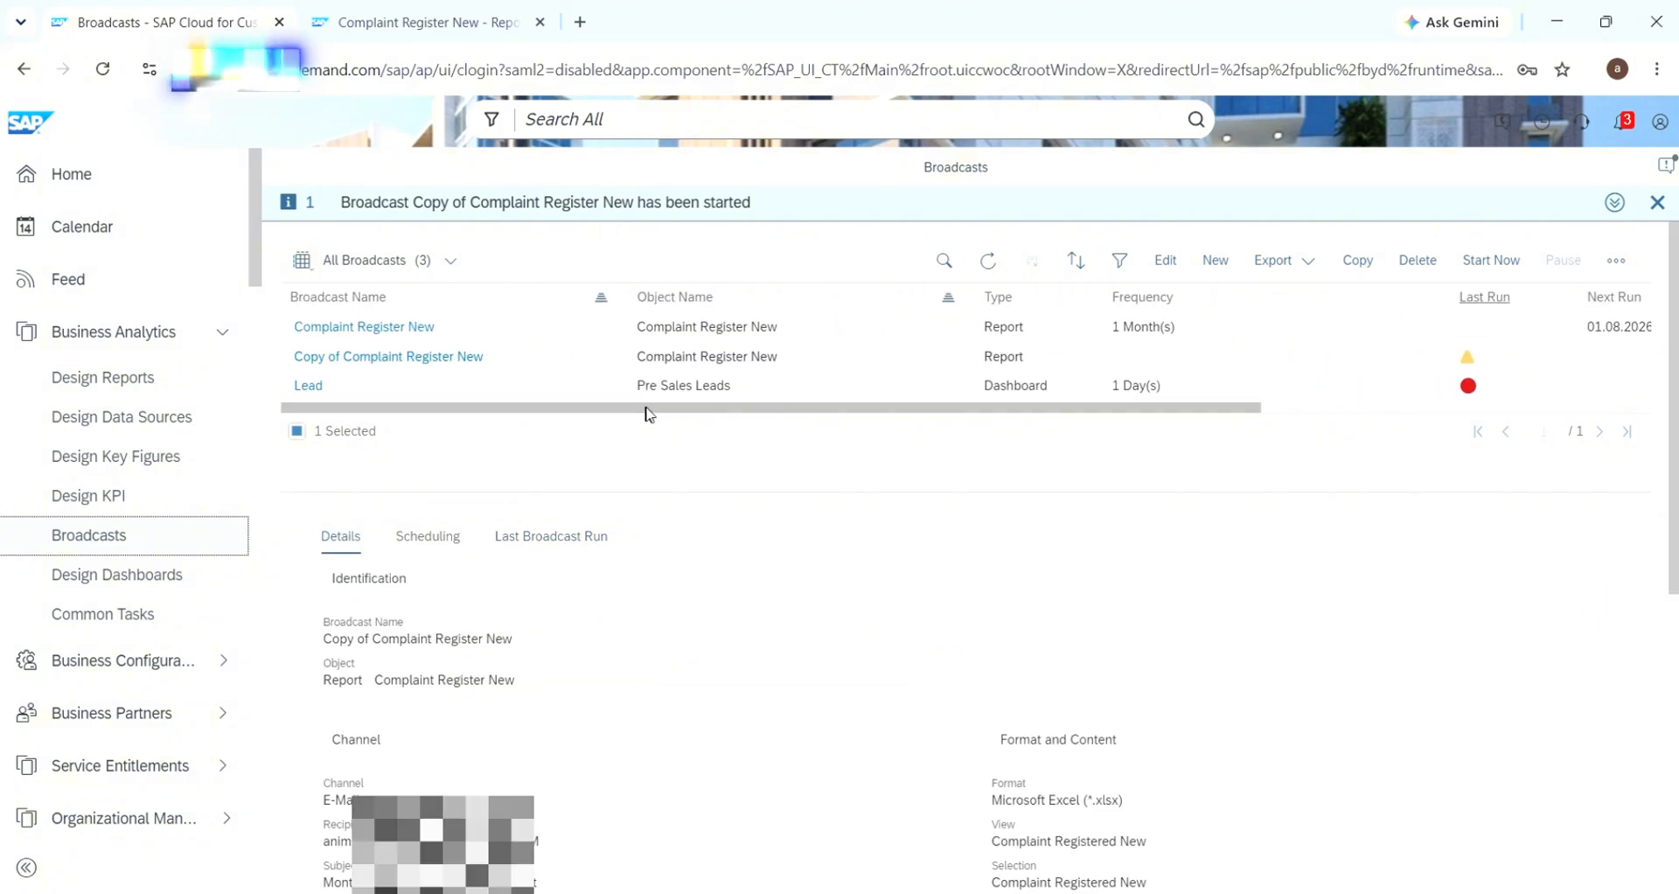
pyautogui.click(1657, 202)
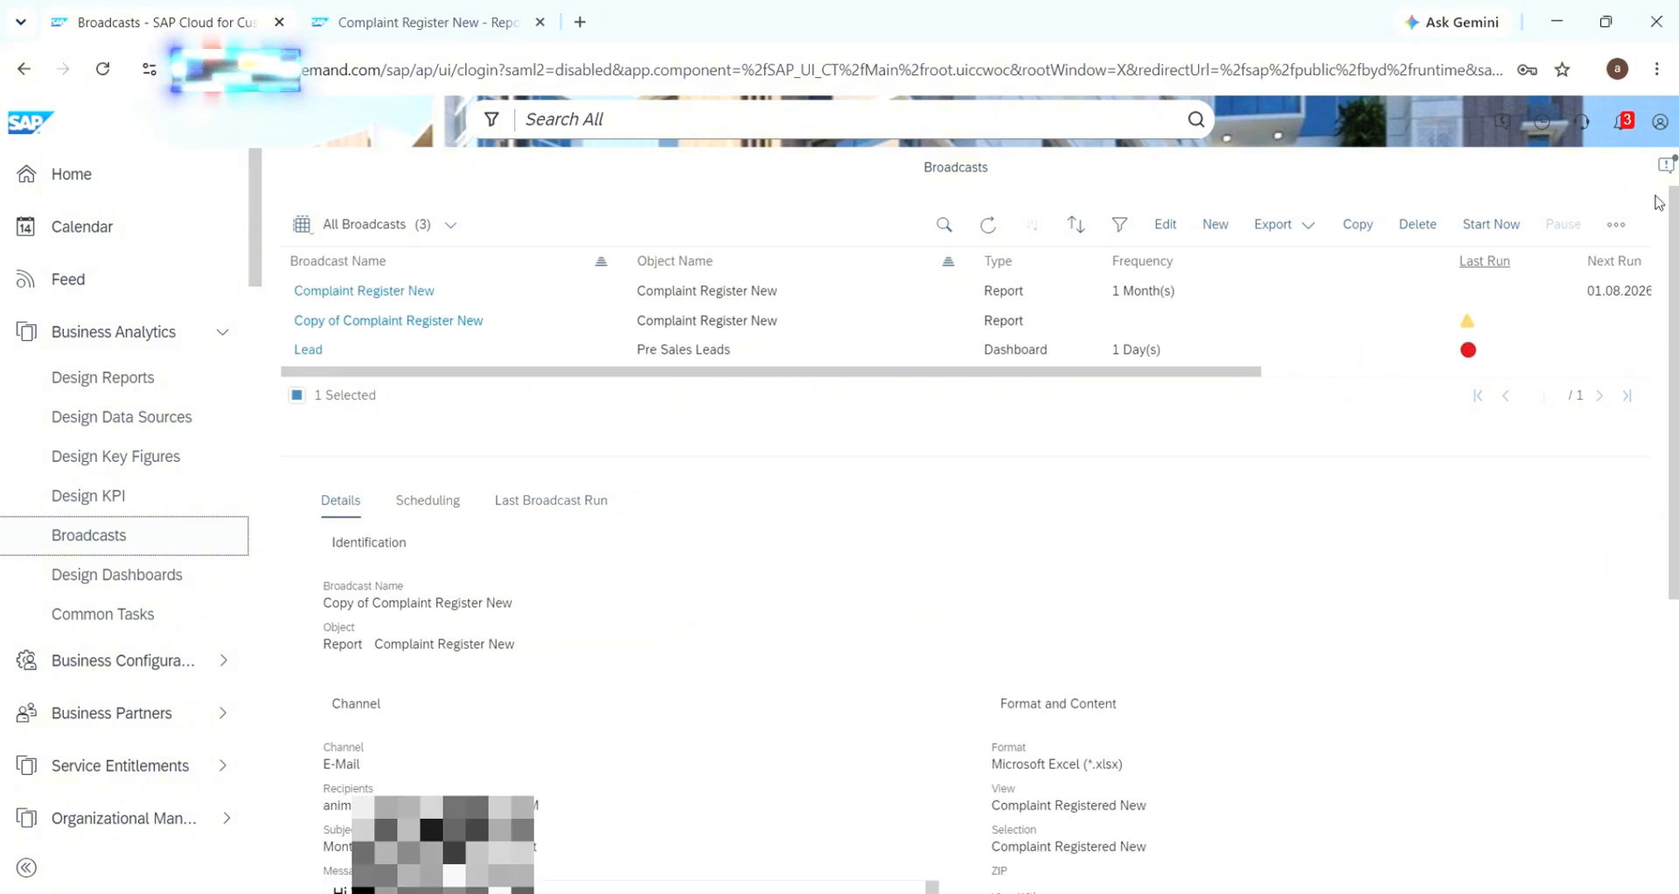
pyautogui.click(987, 225)
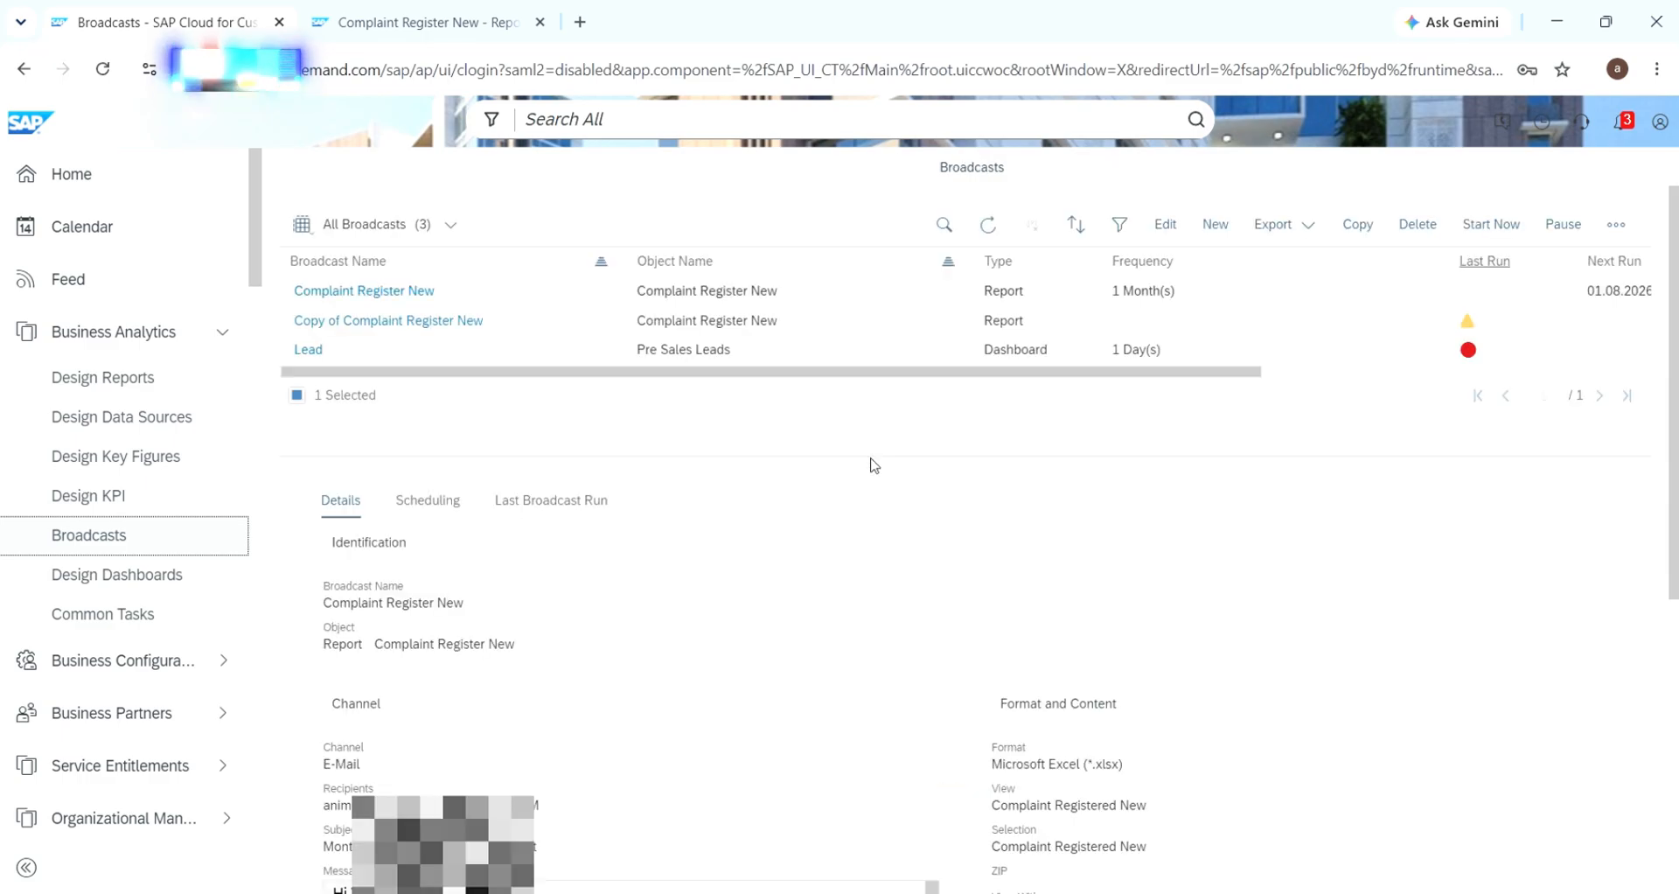
# View the logs of the Copy of Complaint Register New broadcast, refresh them and close the log view
pyautogui.click(843, 326)
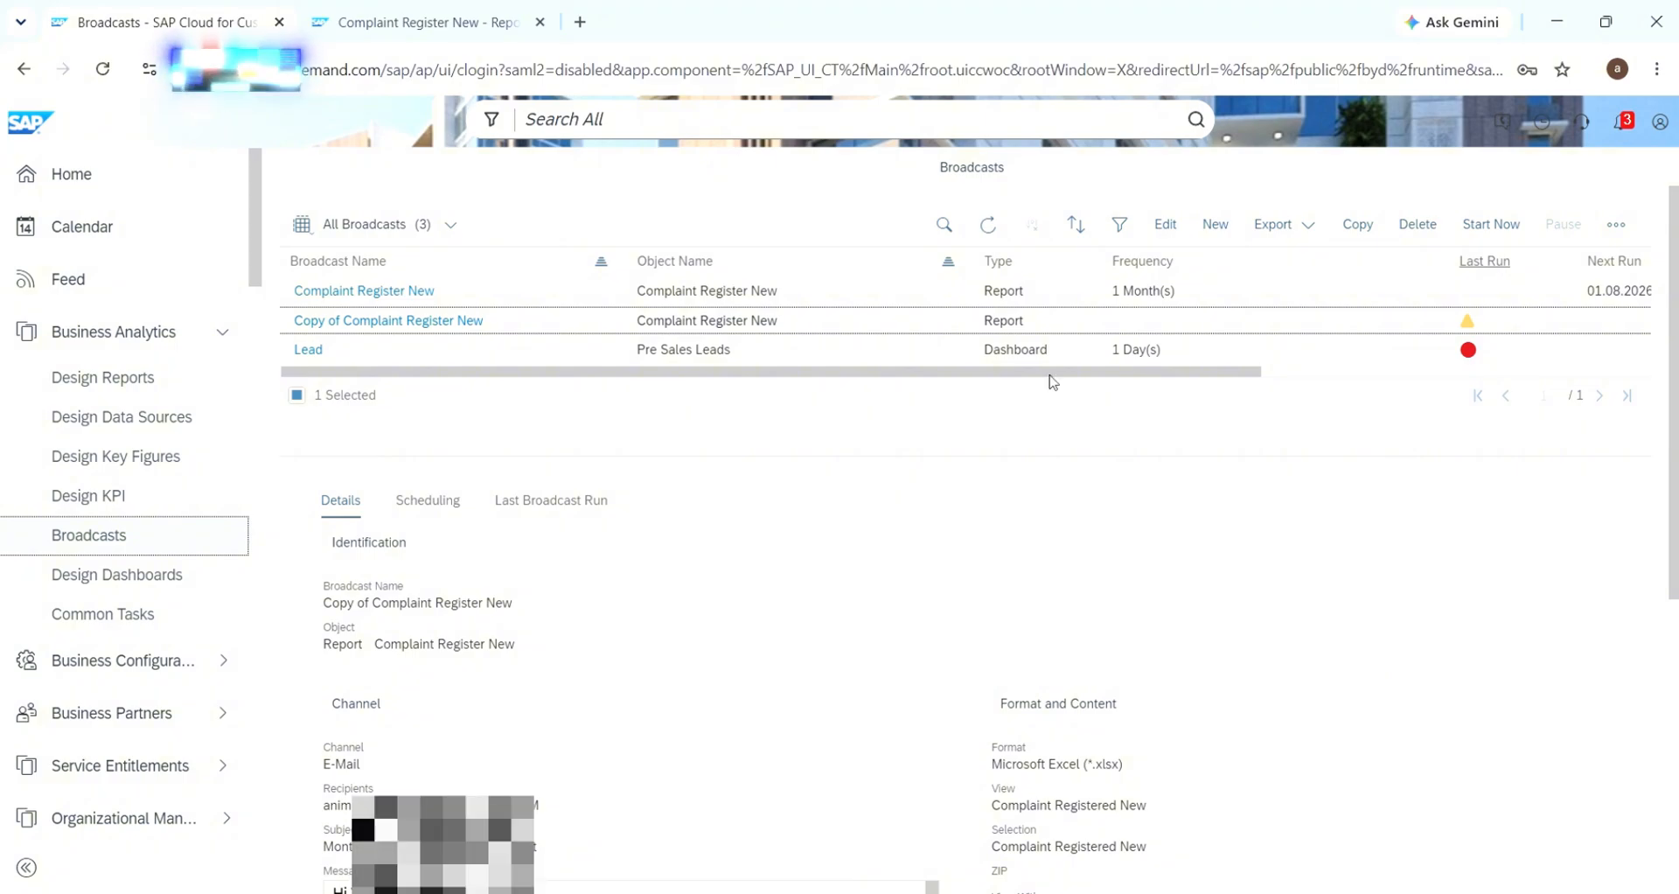
pyautogui.click(1616, 225)
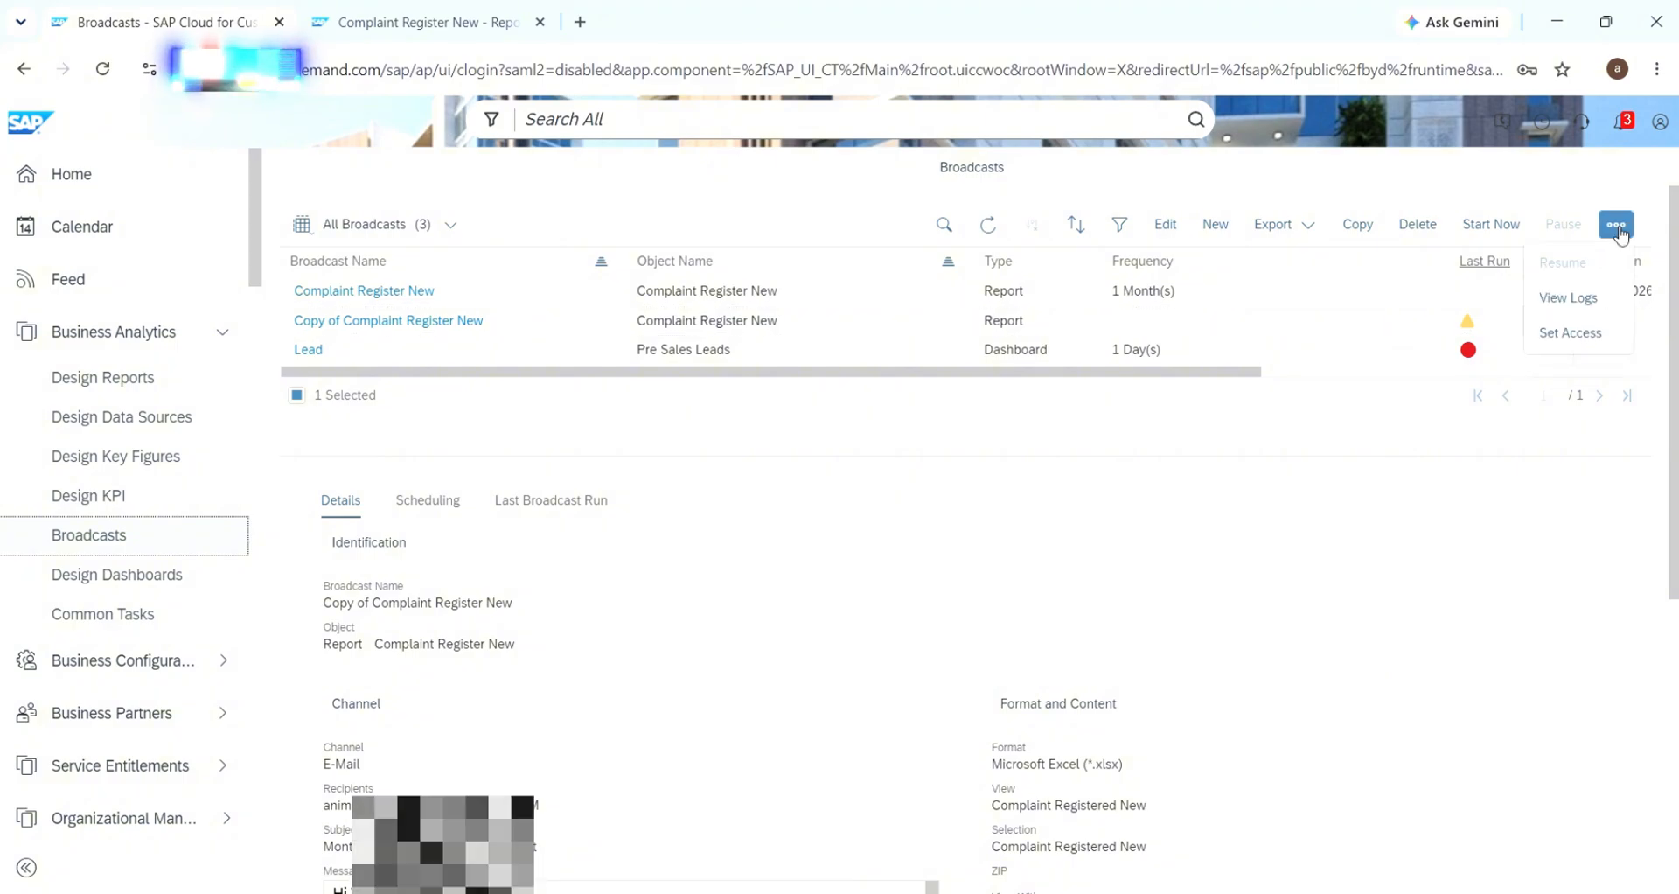
pyautogui.click(1563, 302)
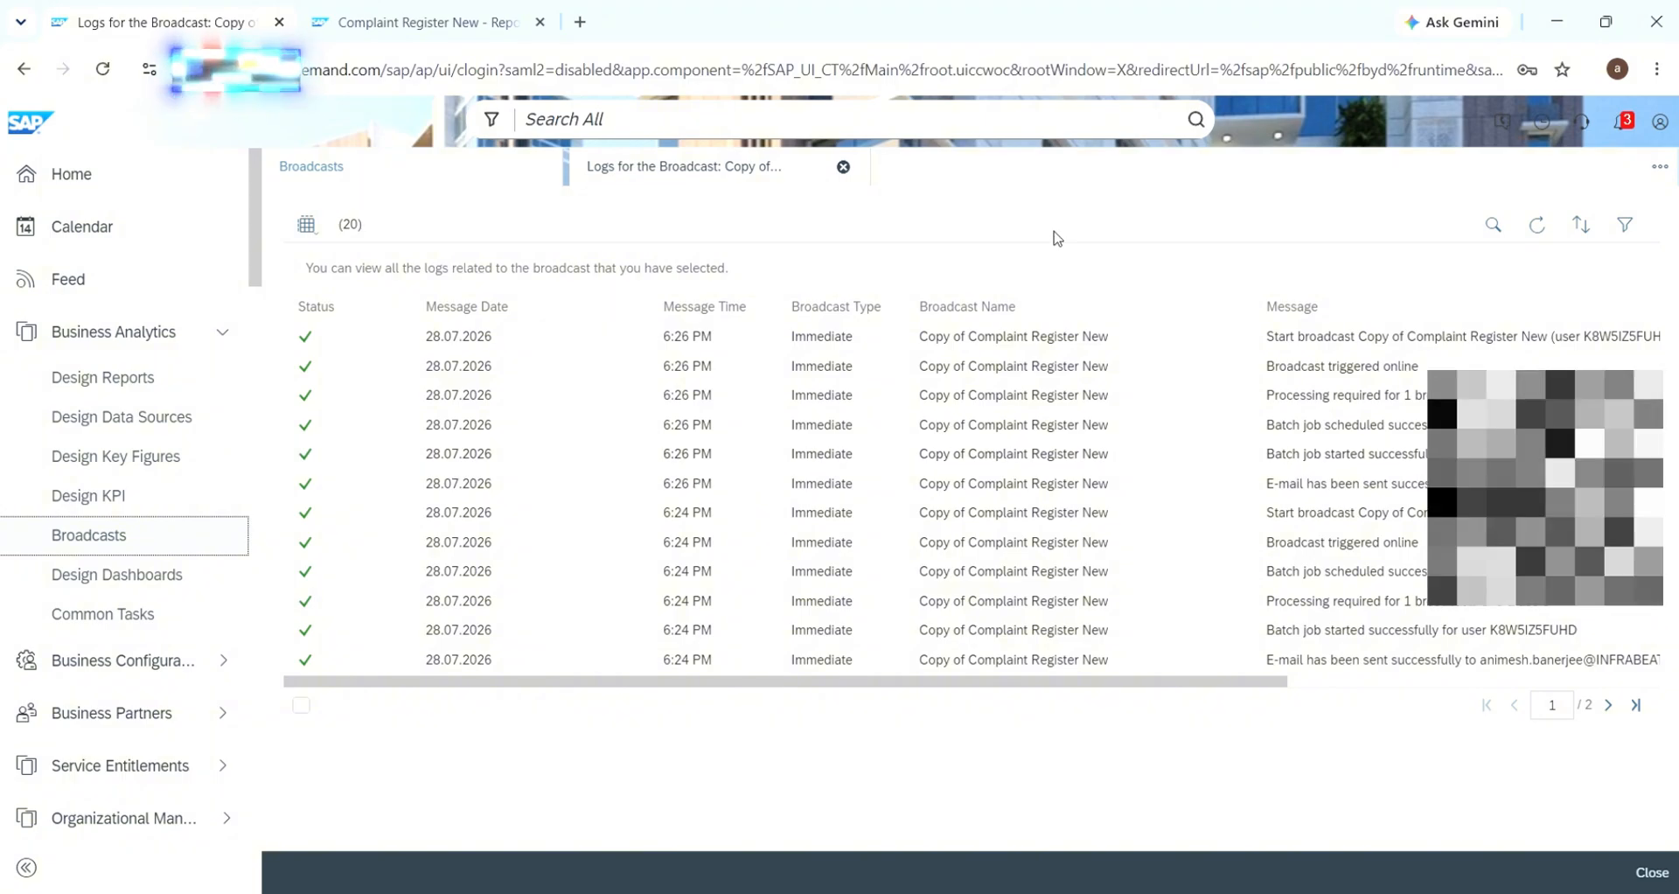
pyautogui.click(1537, 229)
pyautogui.click(843, 167)
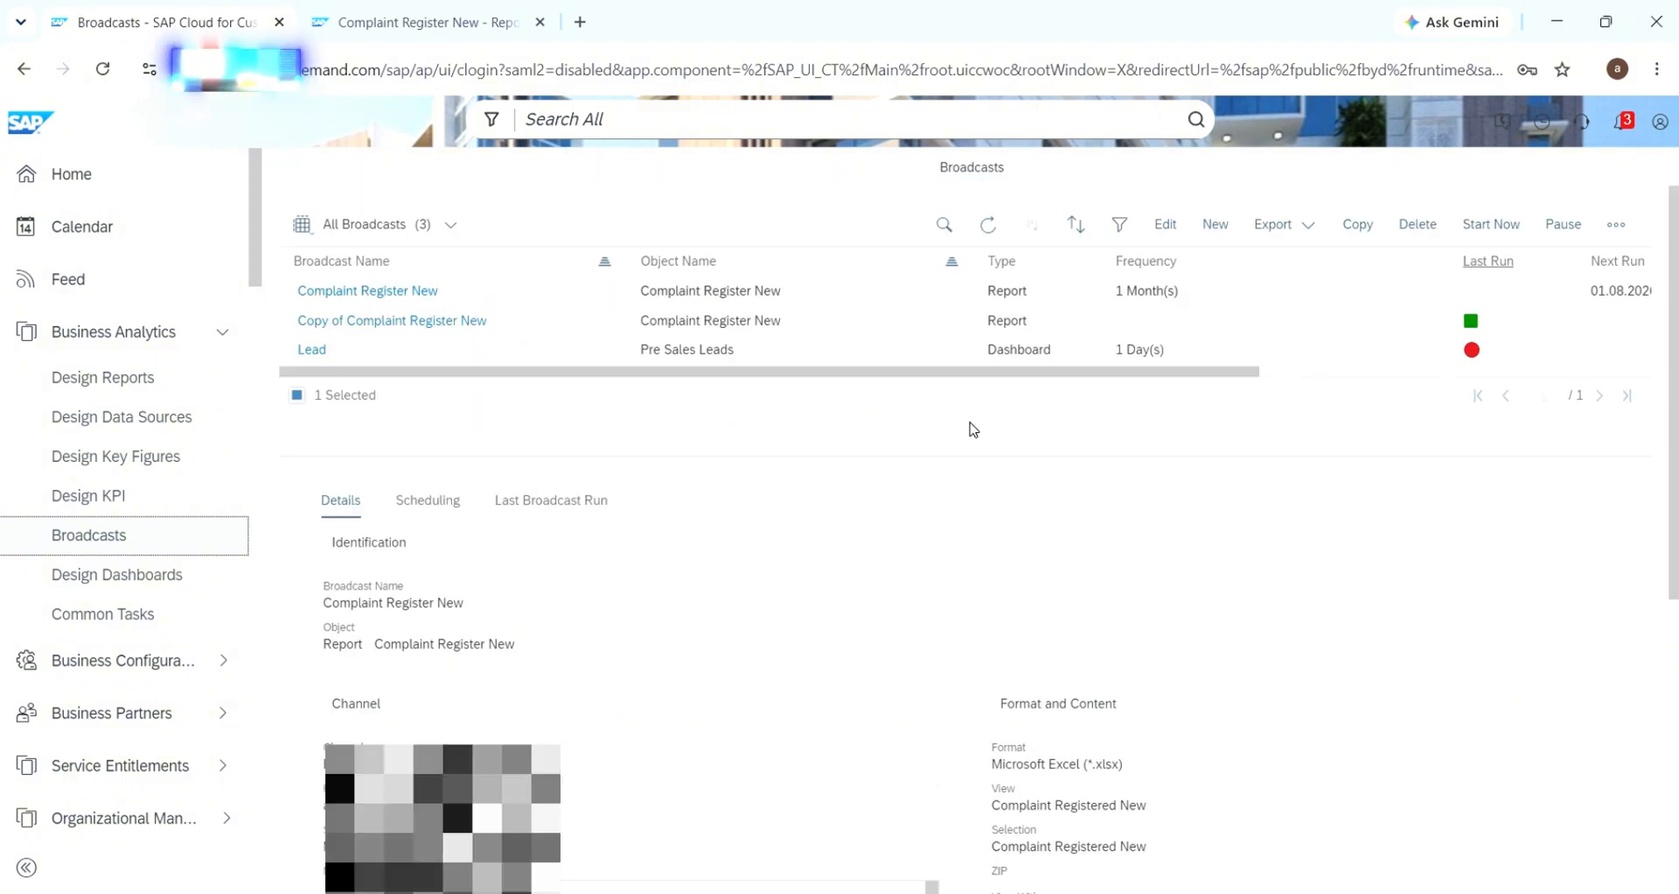
# Reopen the copied broadcast's logs, sort them by message time in descending order to check the latest run, and close them
pyautogui.click(864, 325)
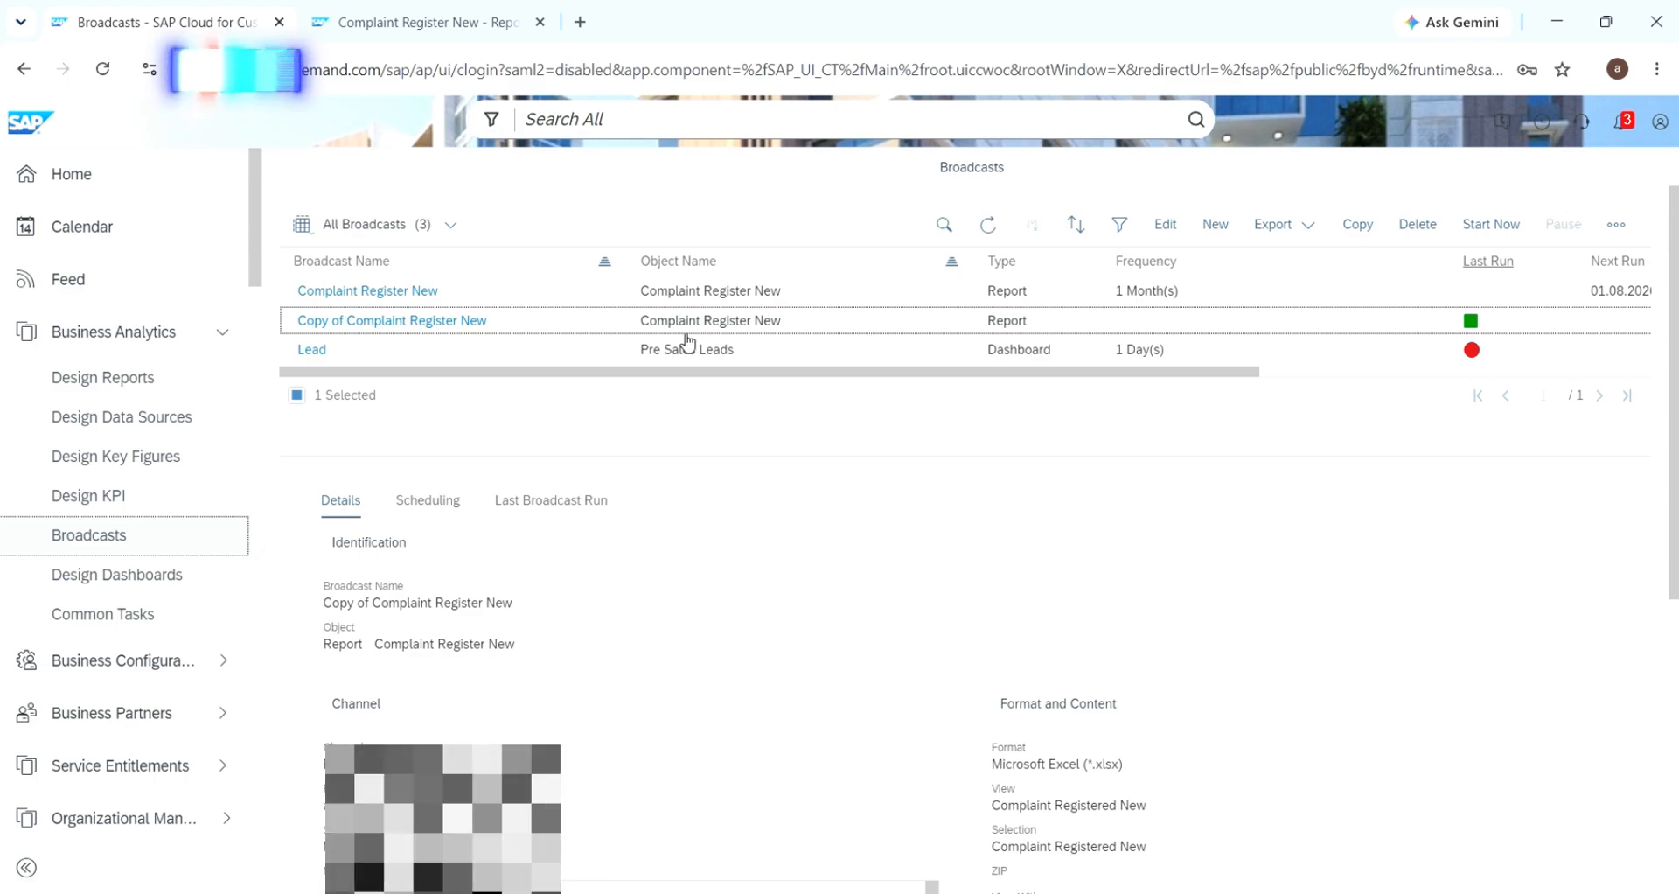
pyautogui.click(1616, 227)
pyautogui.click(1569, 302)
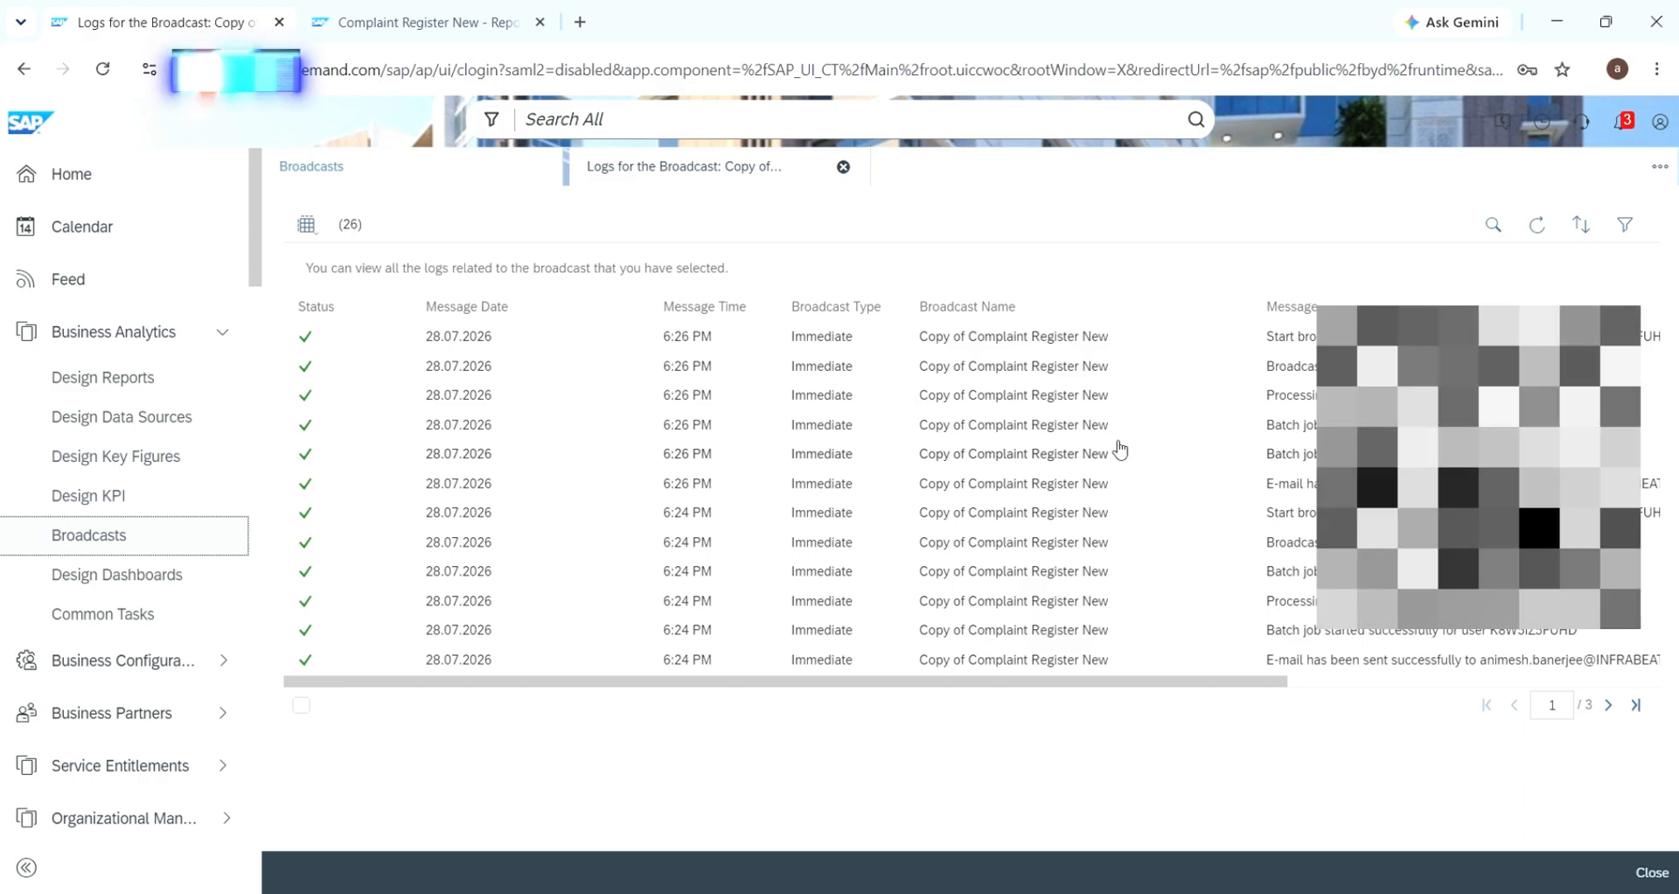
pyautogui.click(704, 308)
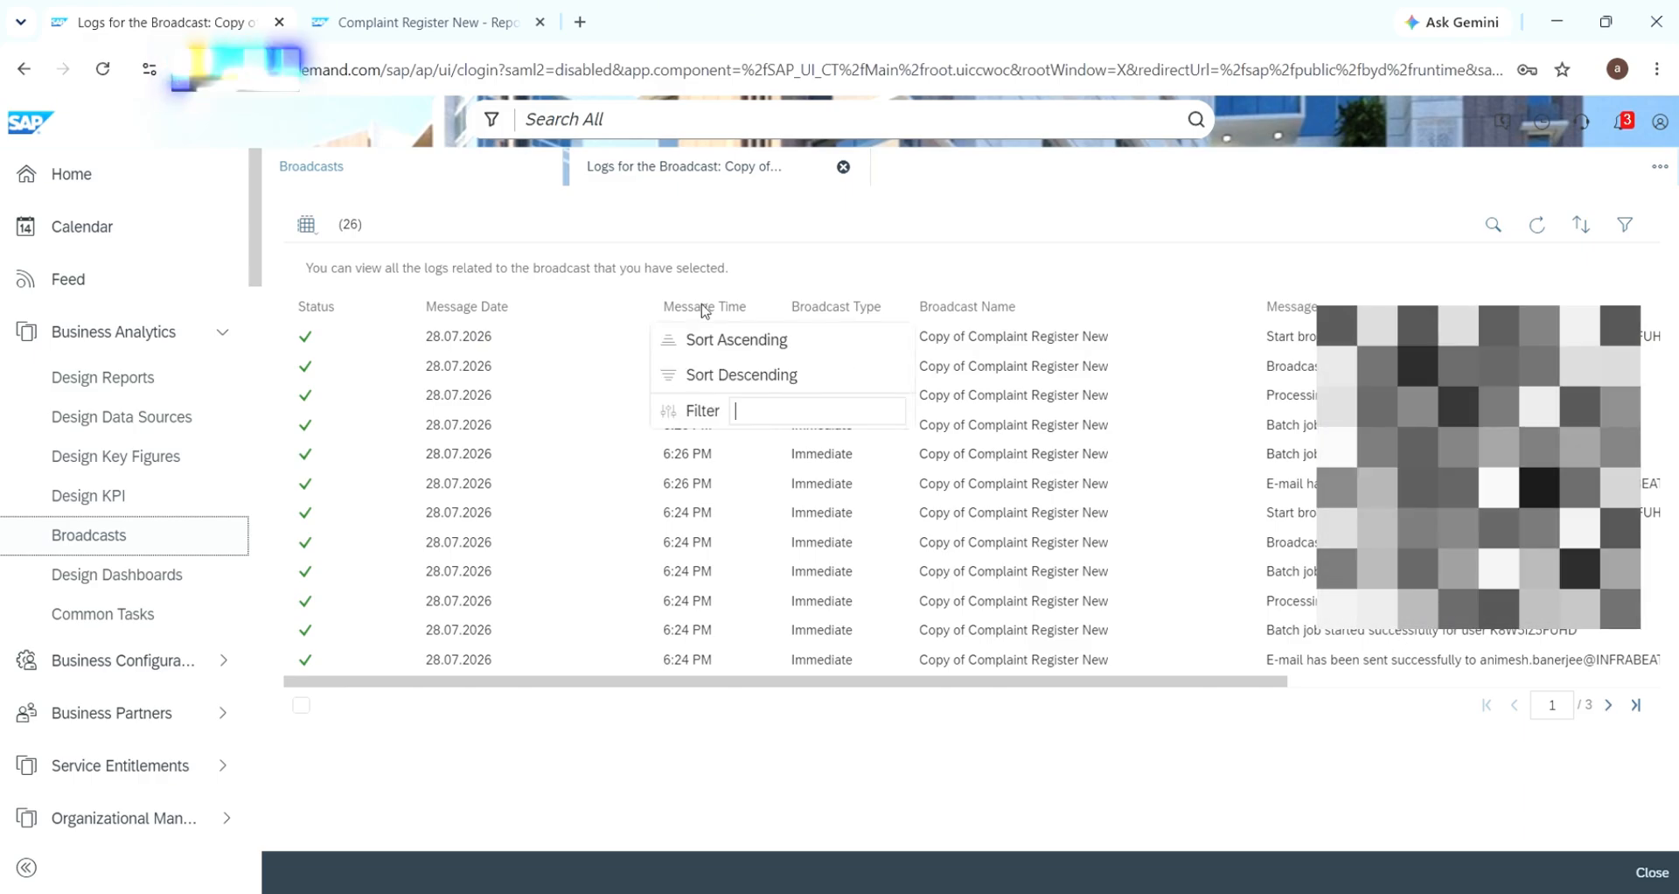
pyautogui.click(734, 376)
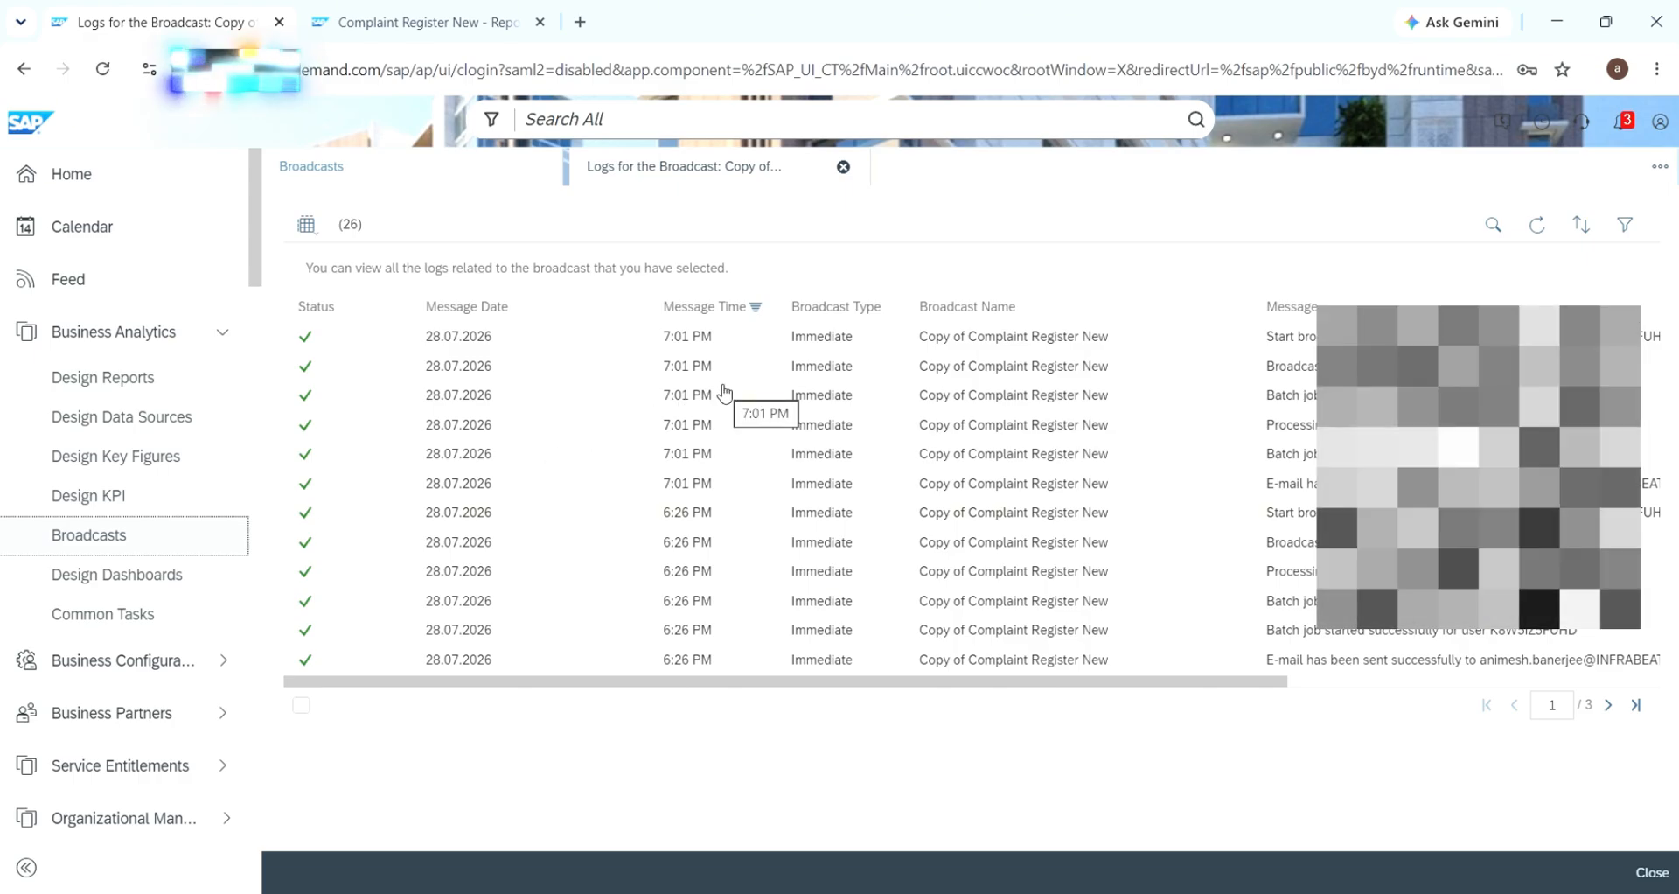
pyautogui.click(842, 167)
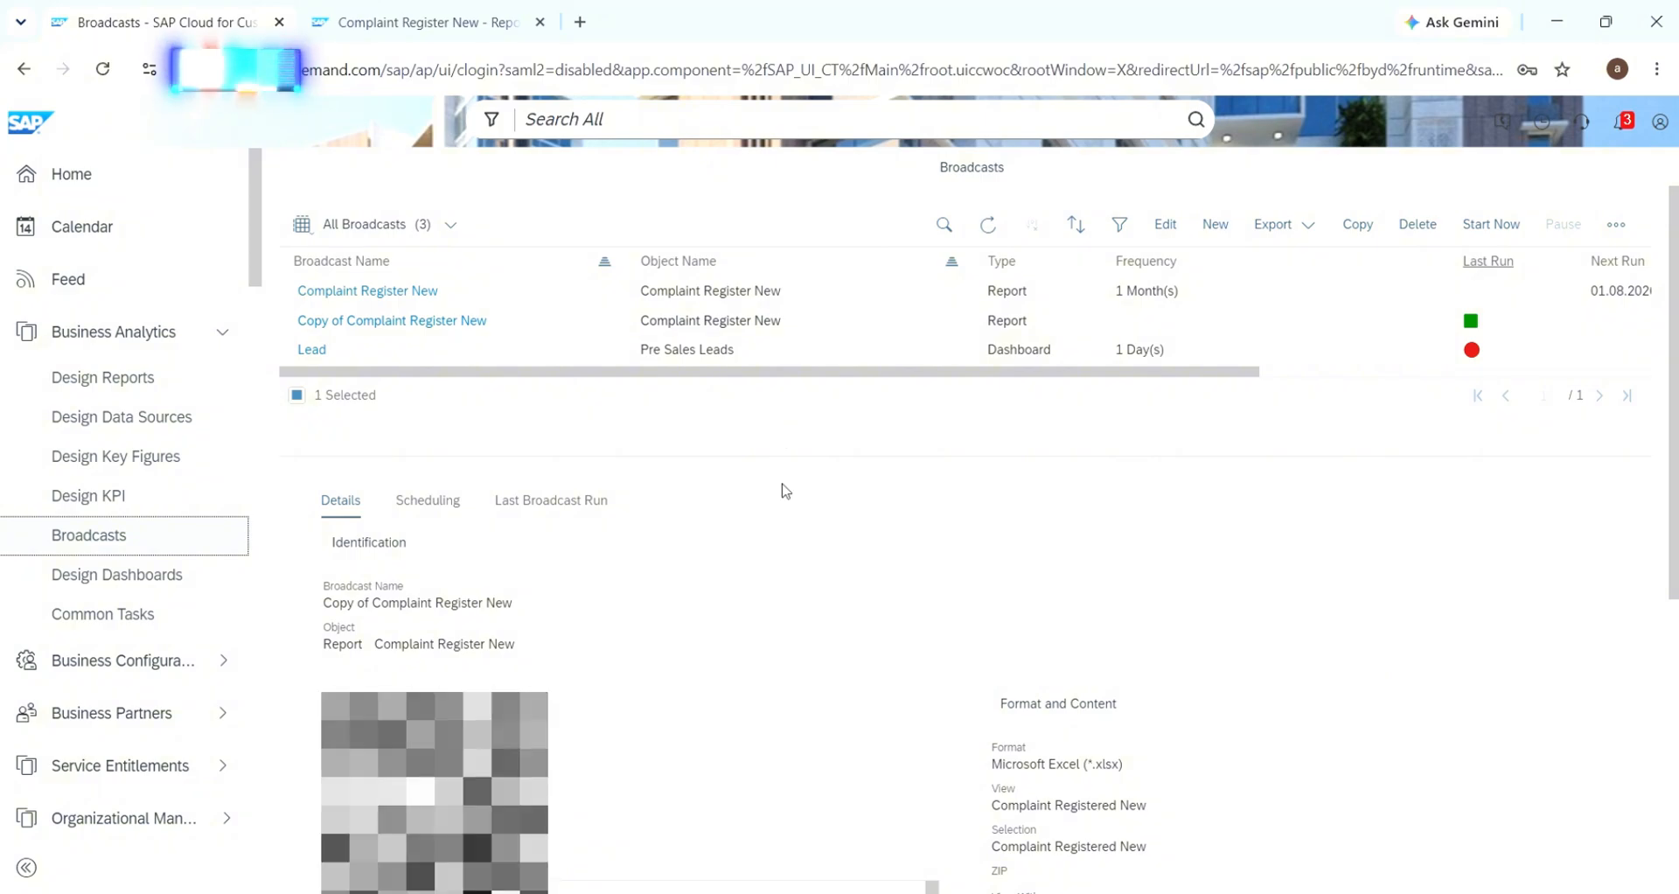
# Switch to Outlook and examine the subject, sender and message body of the received Monthly Complaint Registered report e-mail
pyautogui.scroll(-1, 785, 491)
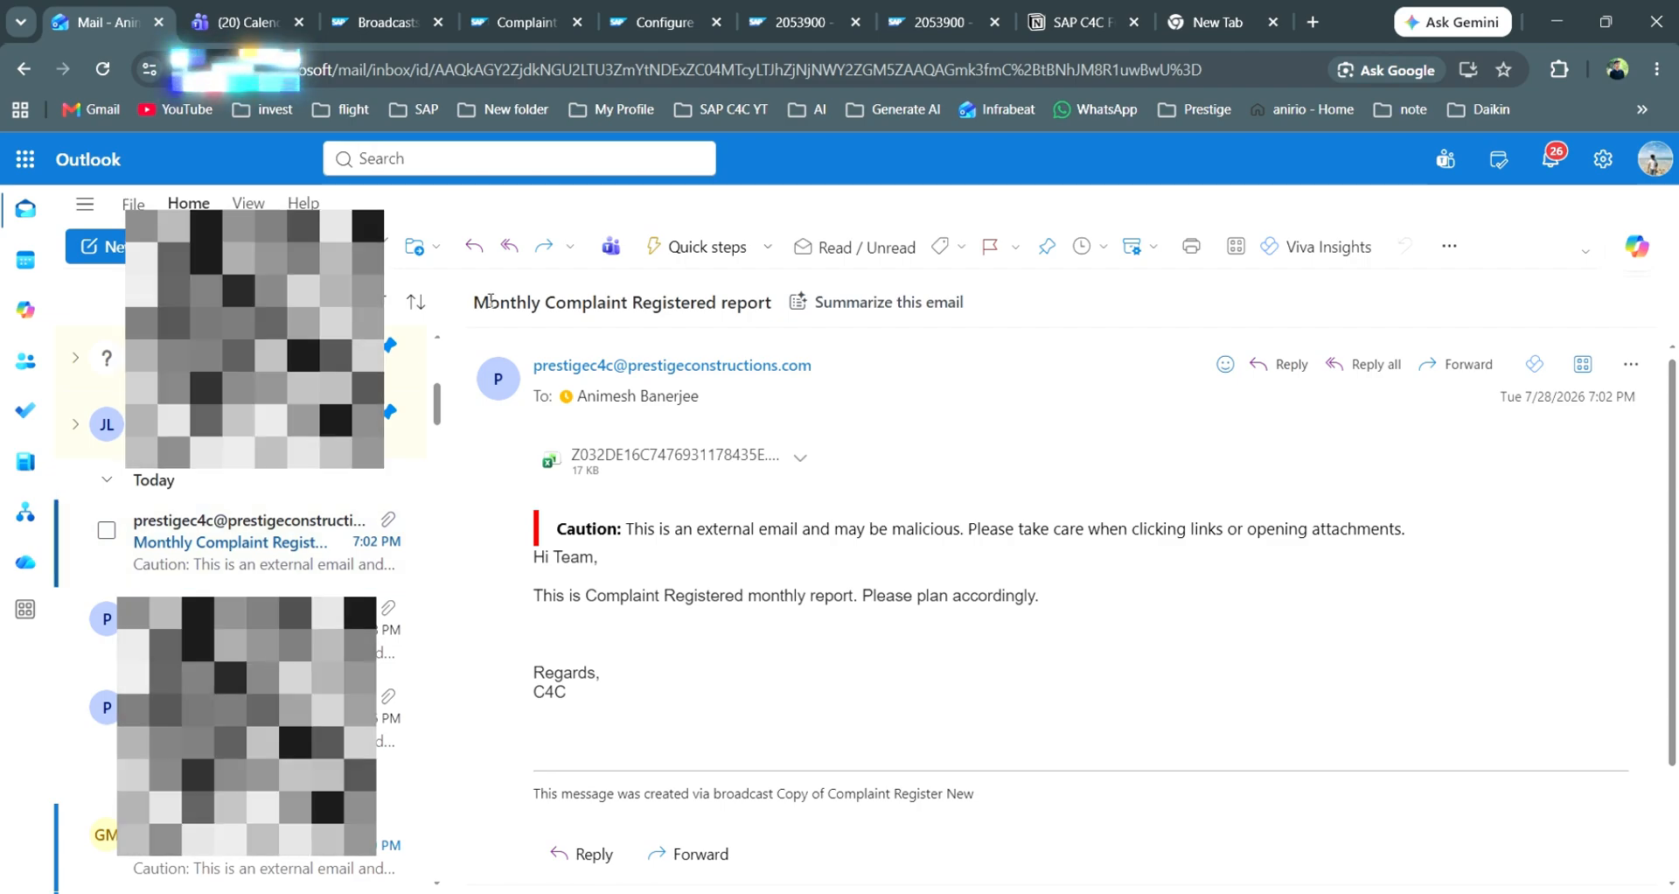
pyautogui.moveTo(473, 302); pyautogui.dragTo(773, 315)
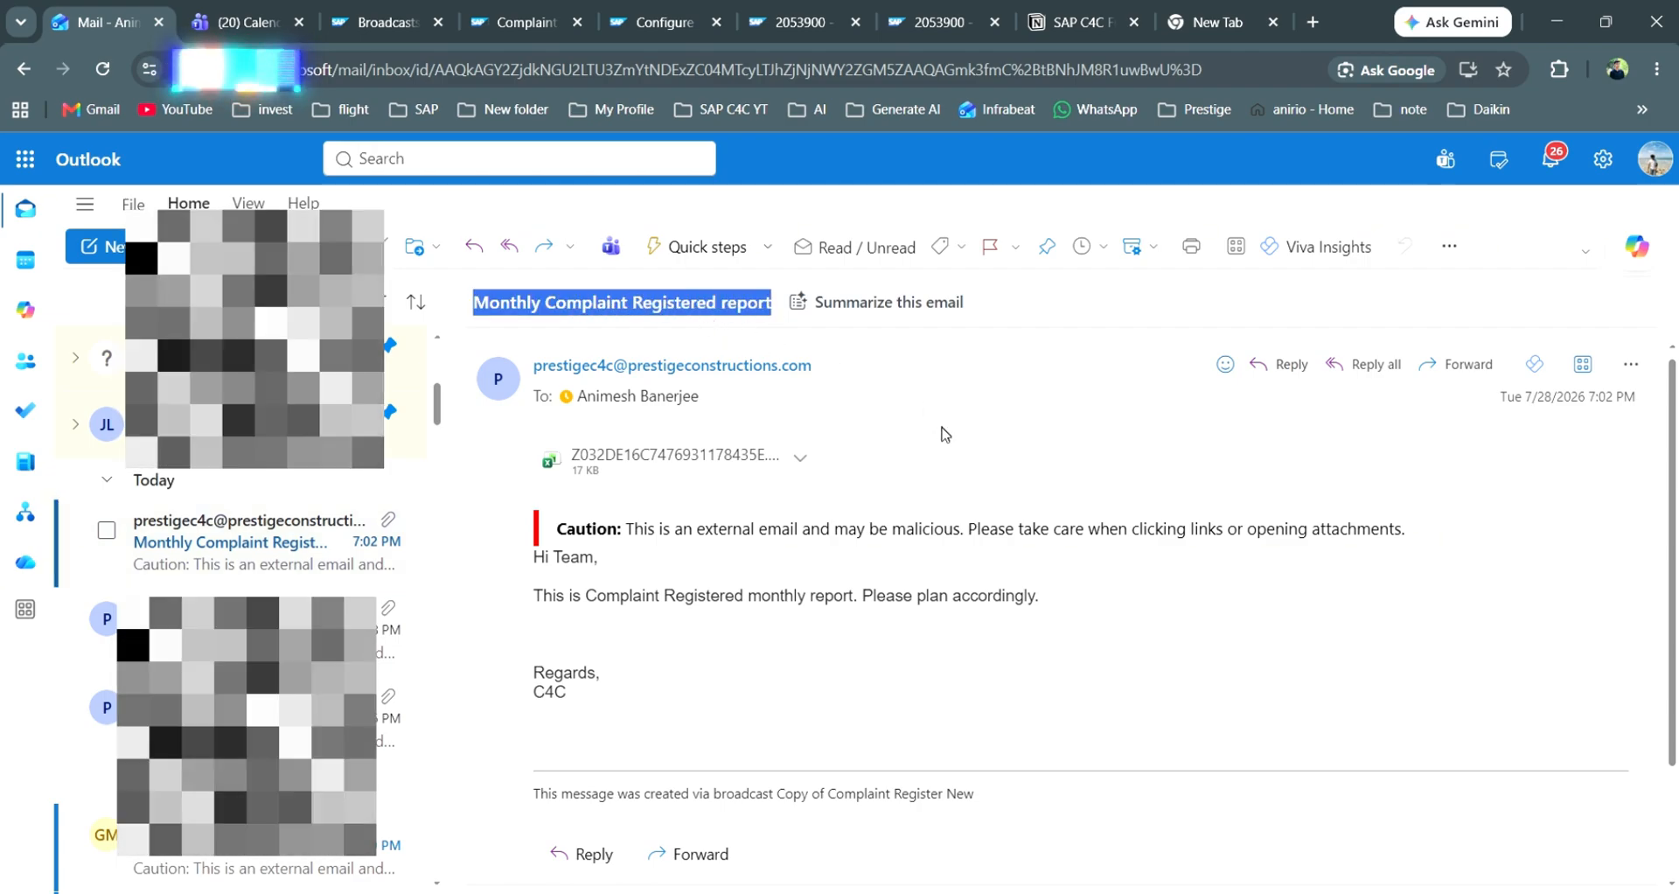
pyautogui.click(835, 375)
pyautogui.moveTo(838, 375); pyautogui.dragTo(525, 365)
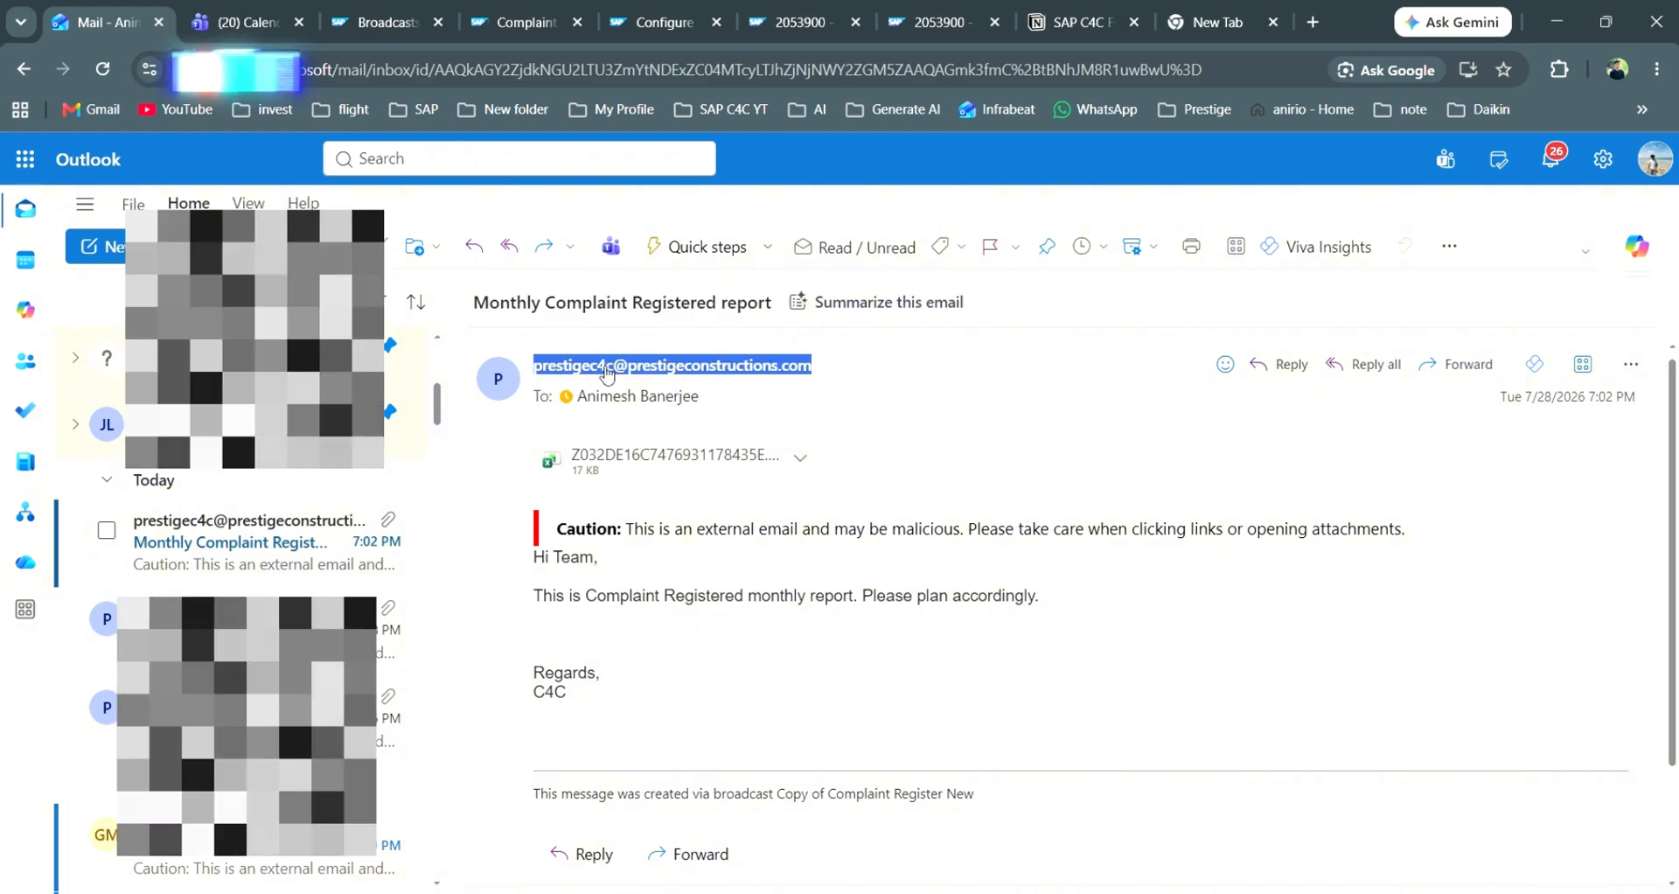
pyautogui.click(882, 409)
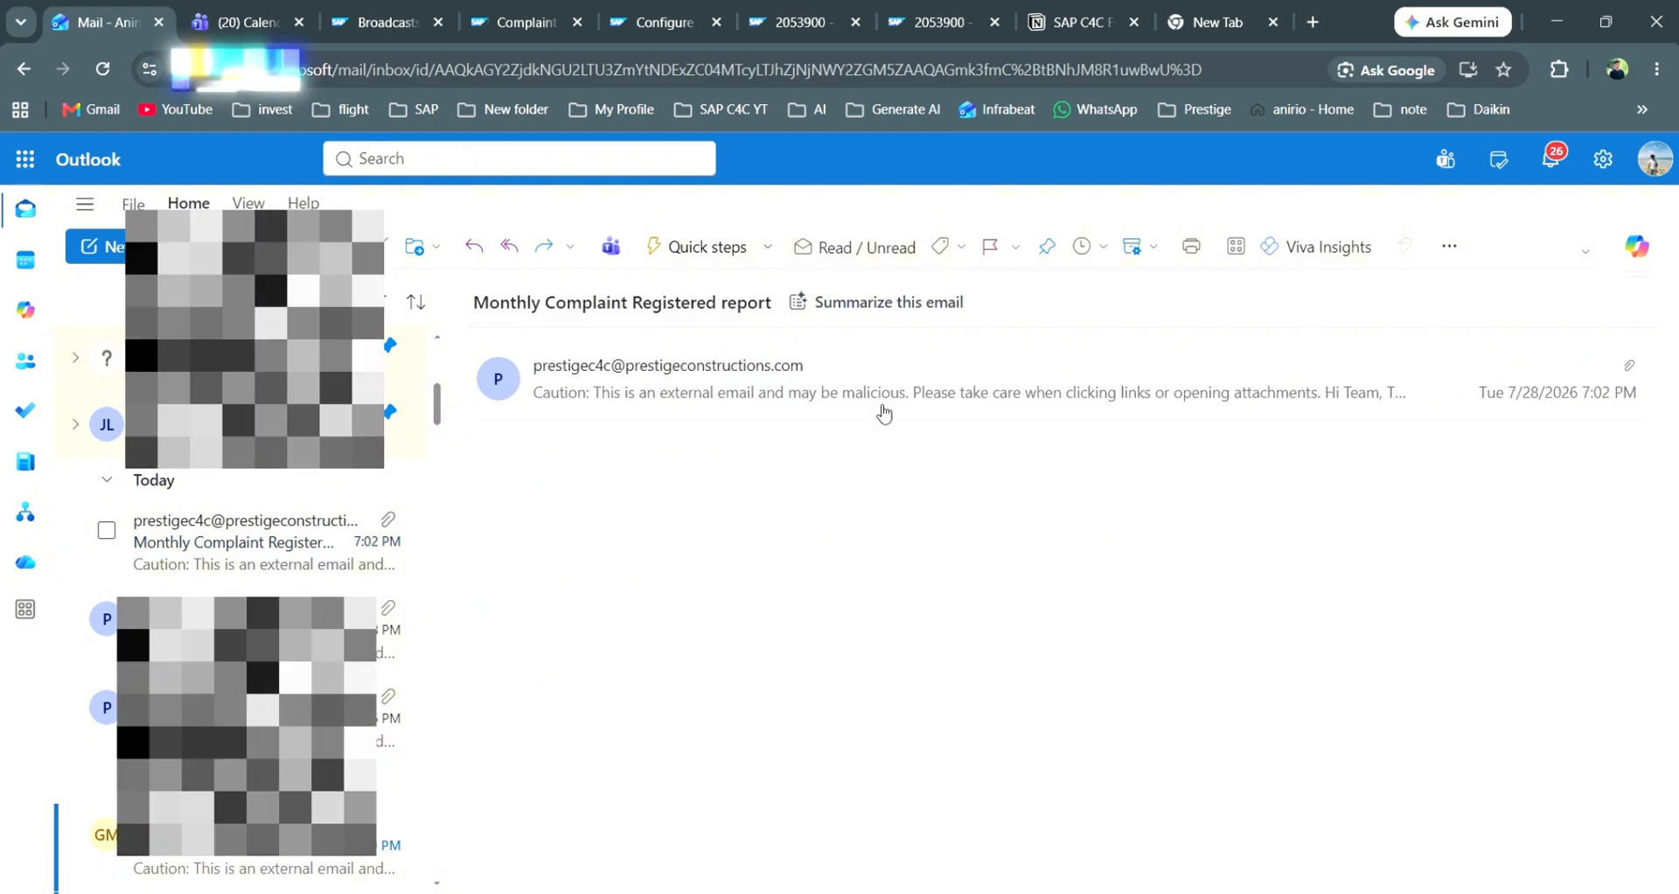
pyautogui.click(883, 402)
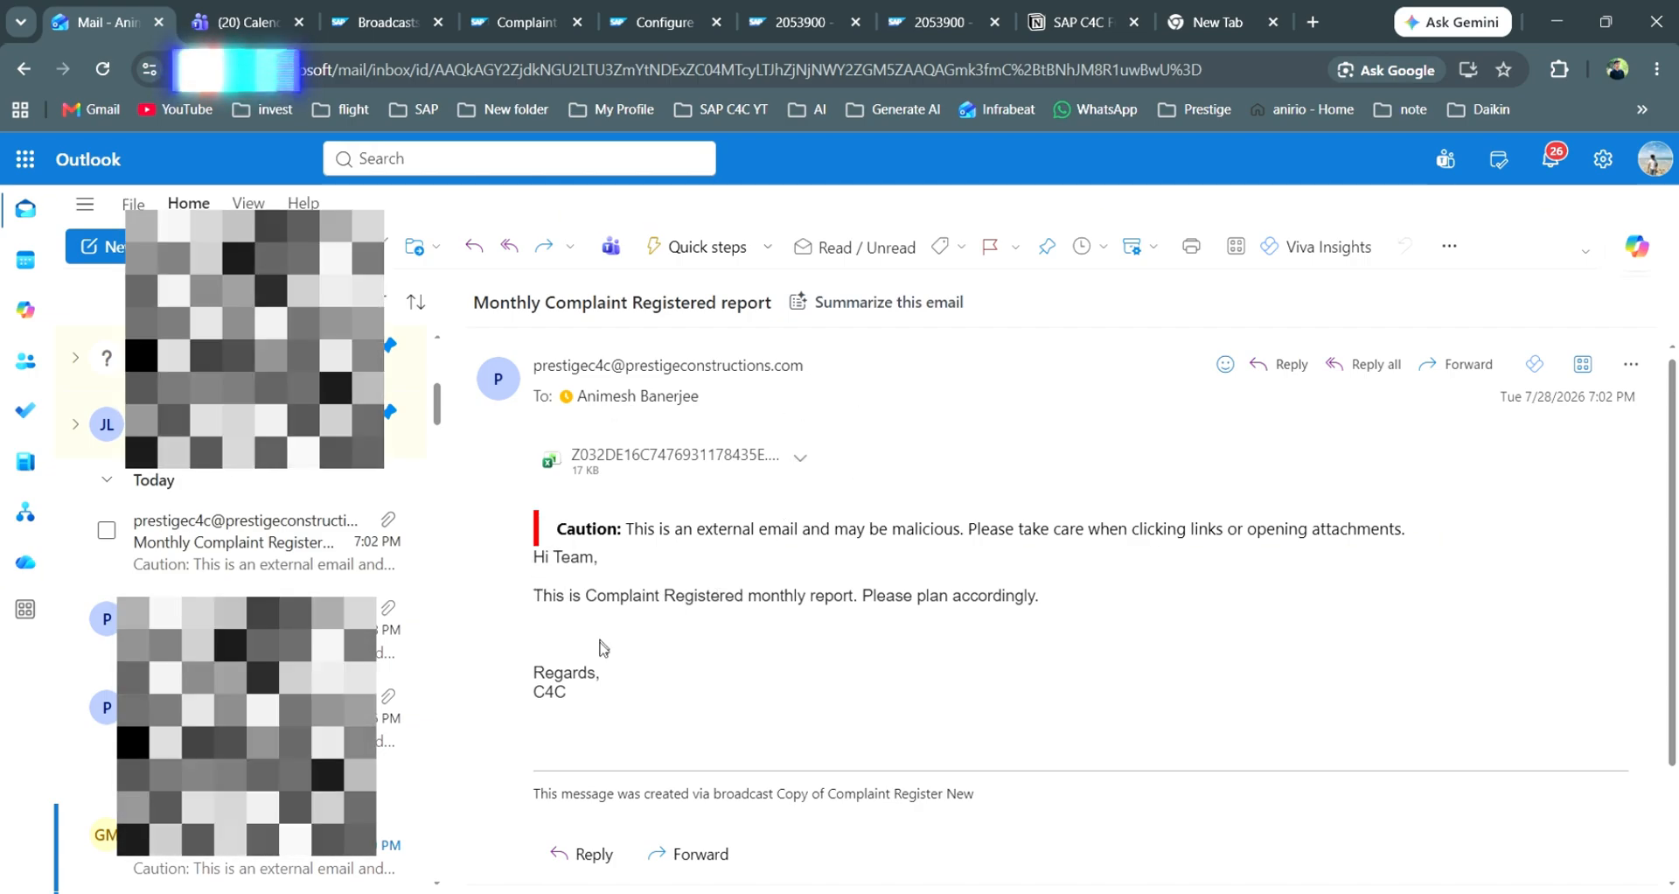
pyautogui.moveTo(577, 700); pyautogui.dragTo(525, 569)
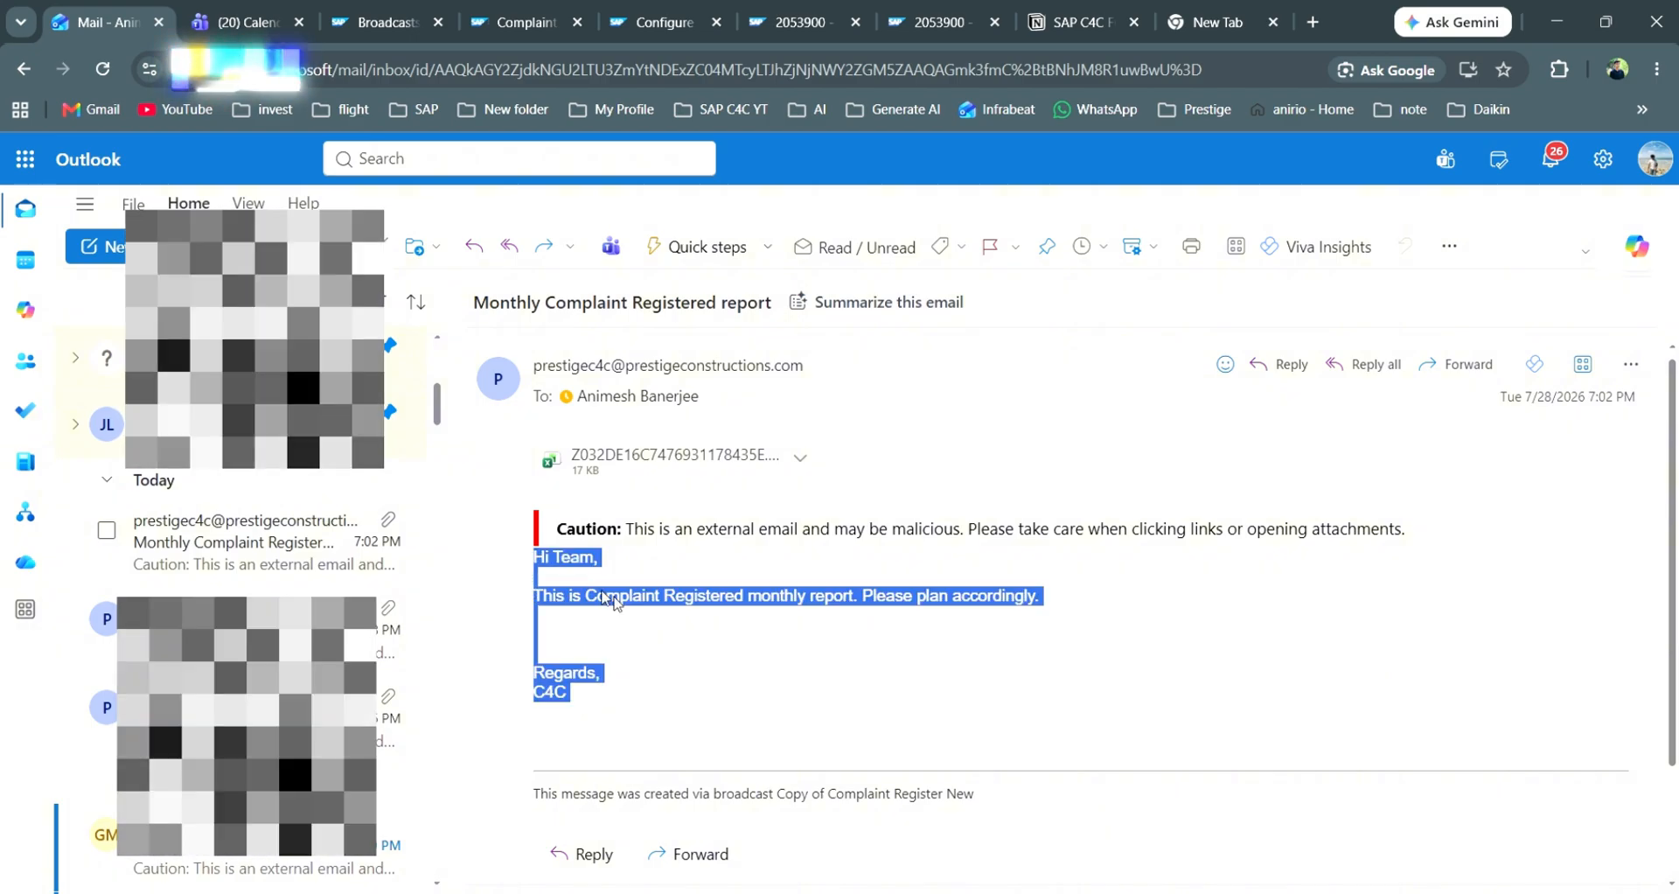
pyautogui.click(675, 656)
pyautogui.scroll(-2, 676, 657)
pyautogui.scroll(2, 676, 658)
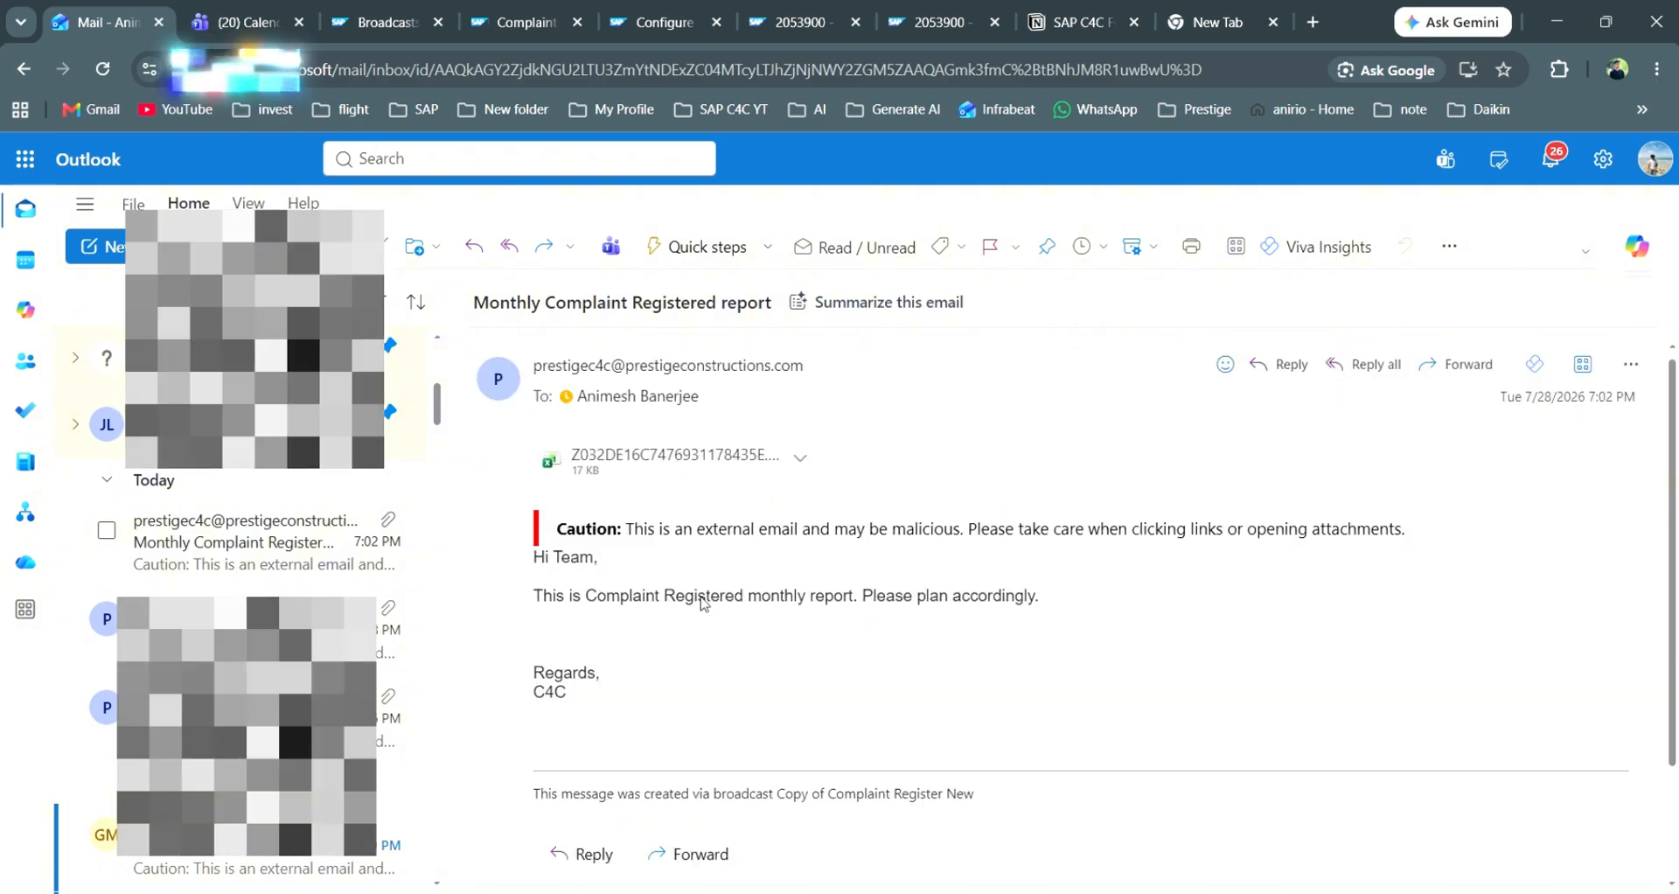
# Preview the e-mail's attached Excel report, look through its complaint columns from customer name to resolution notes, and close it
pyautogui.click(800, 459)
pyautogui.click(600, 512)
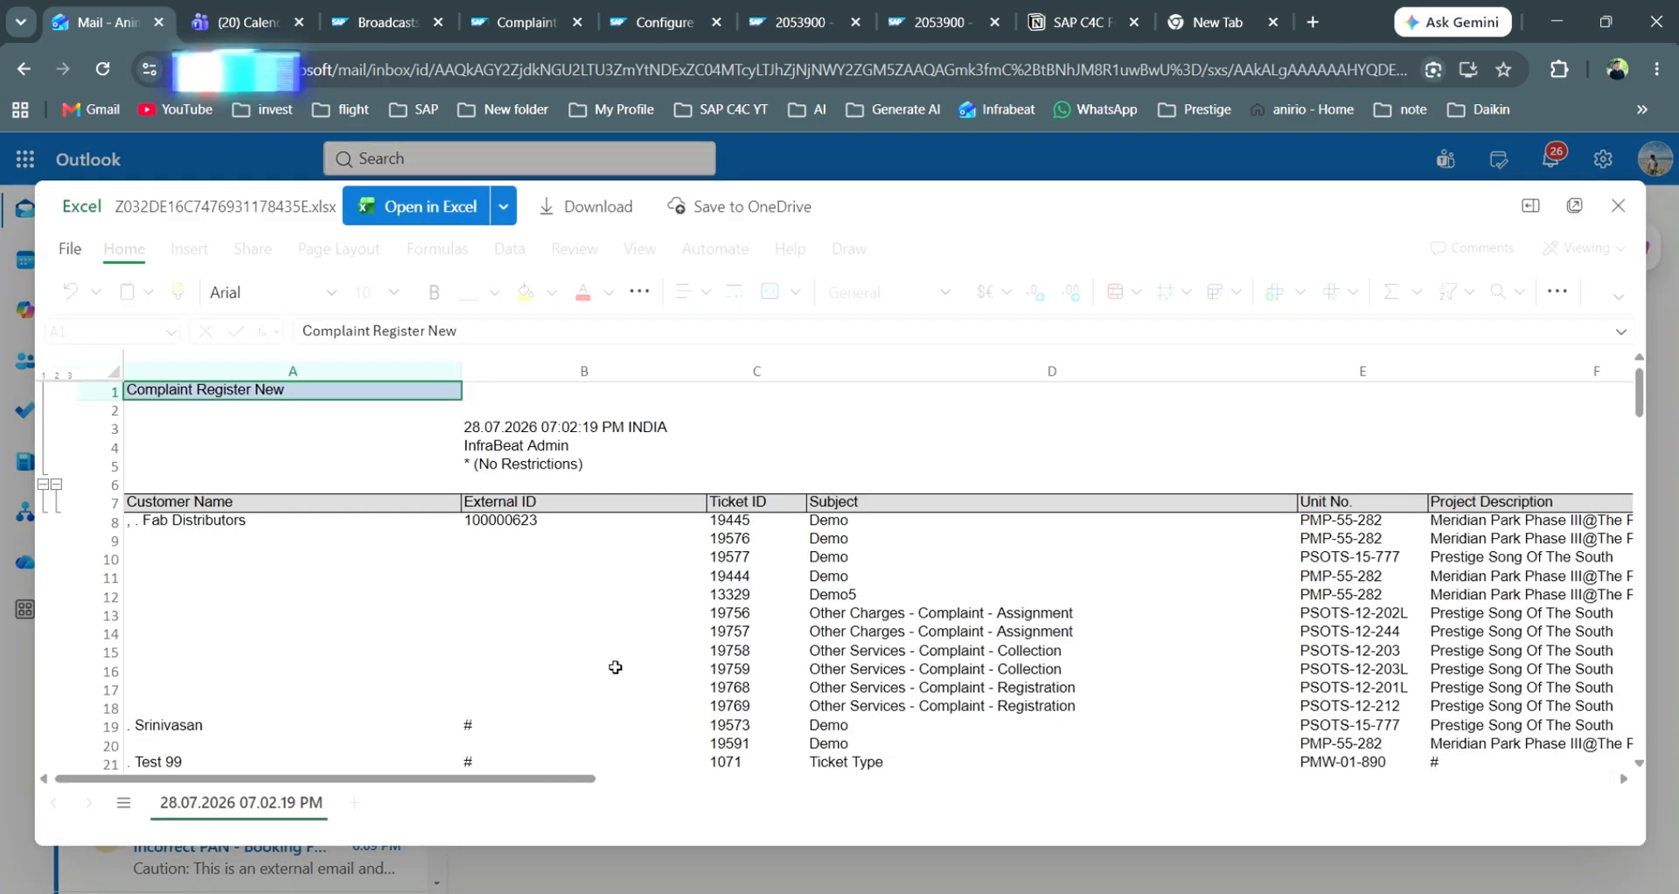
pyautogui.hscroll(15, 822, 603)
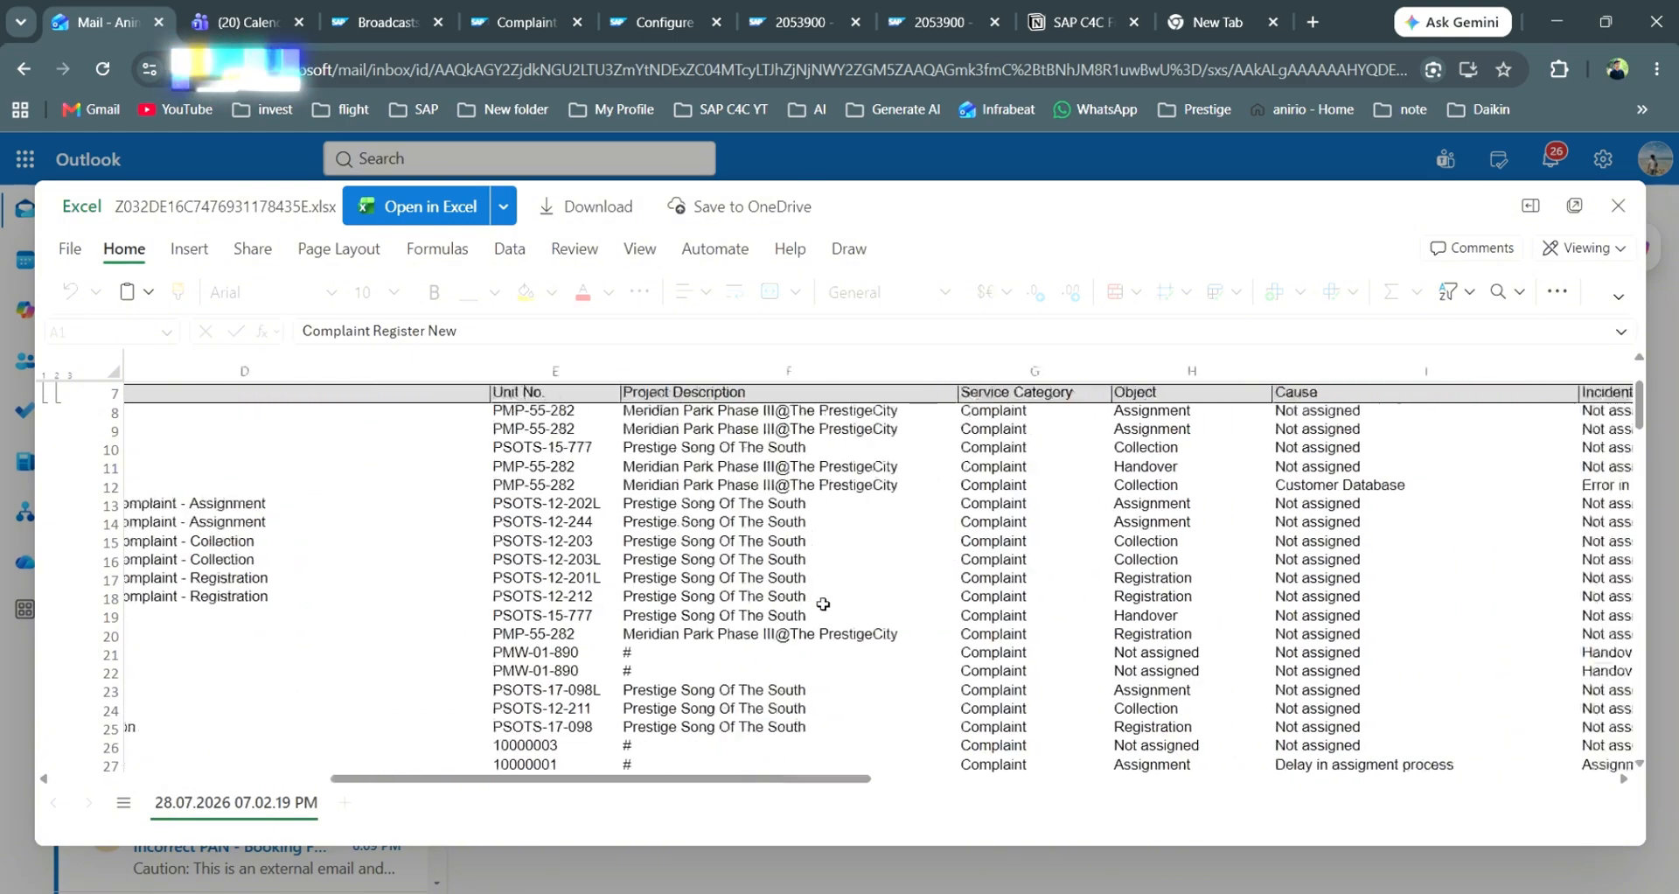
pyautogui.hscroll(5, 822, 603)
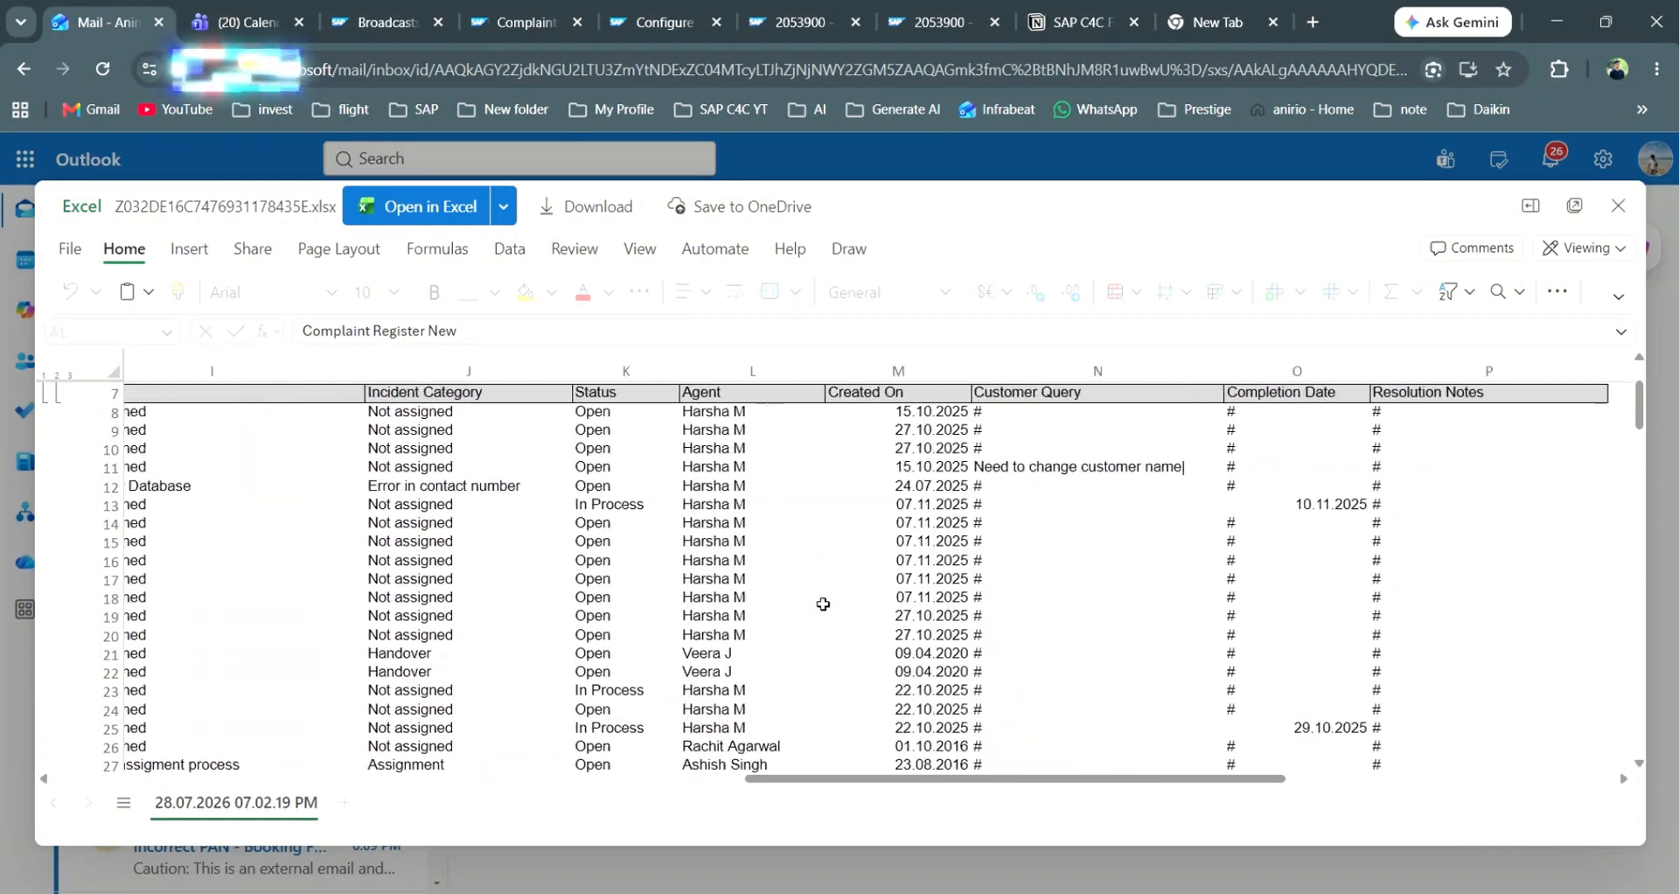
pyautogui.hscroll(-20, 625, 593)
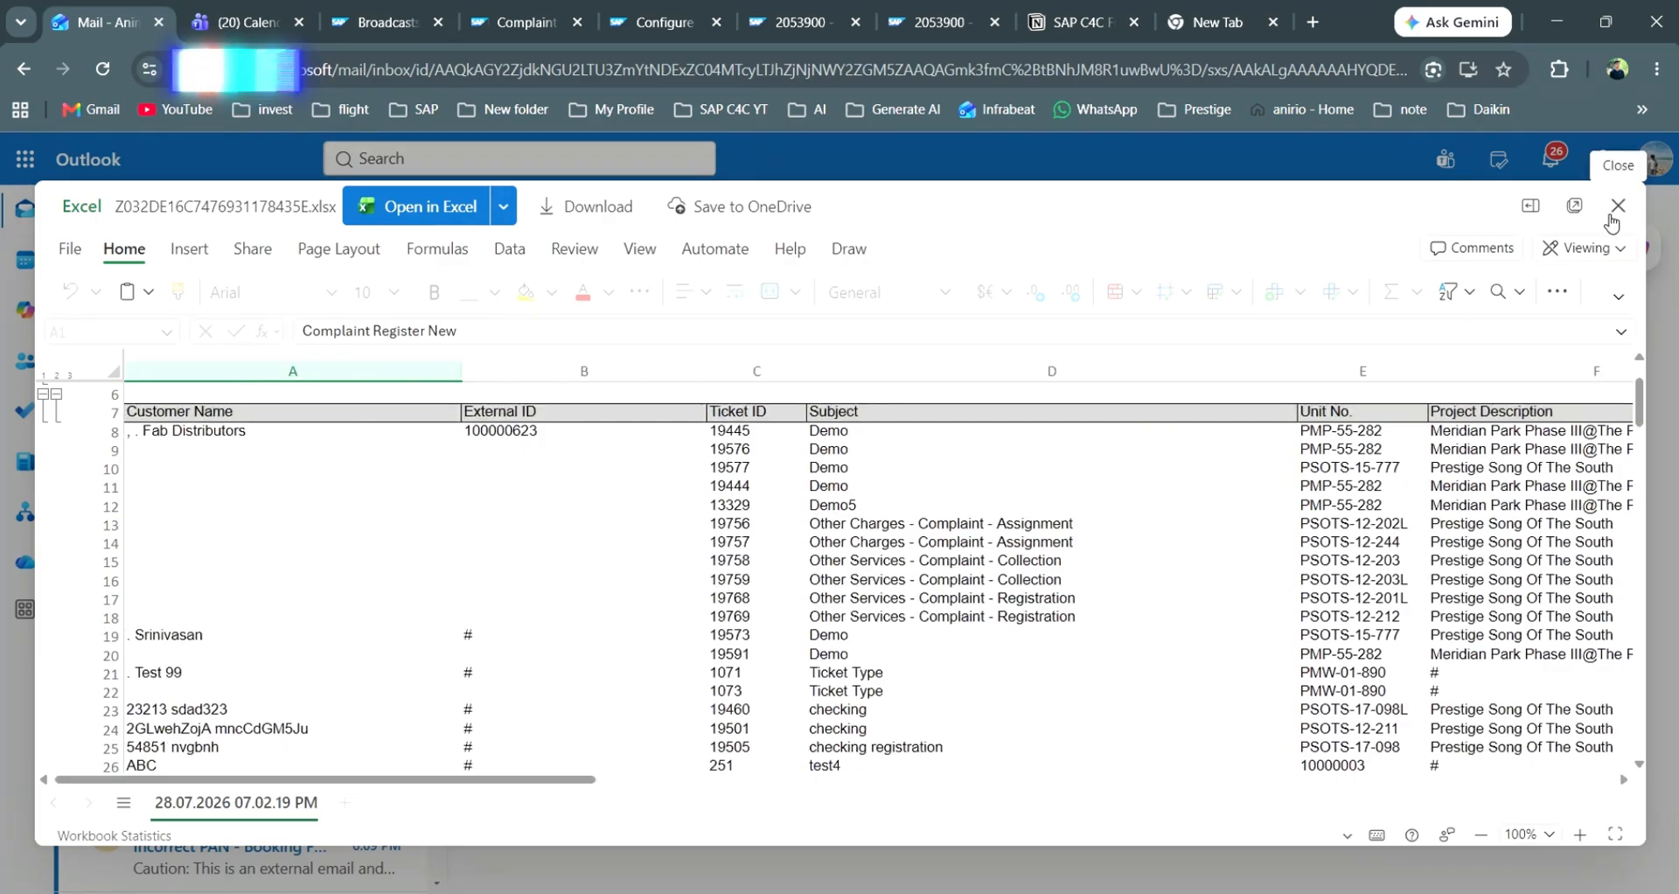
pyautogui.press('Escape')
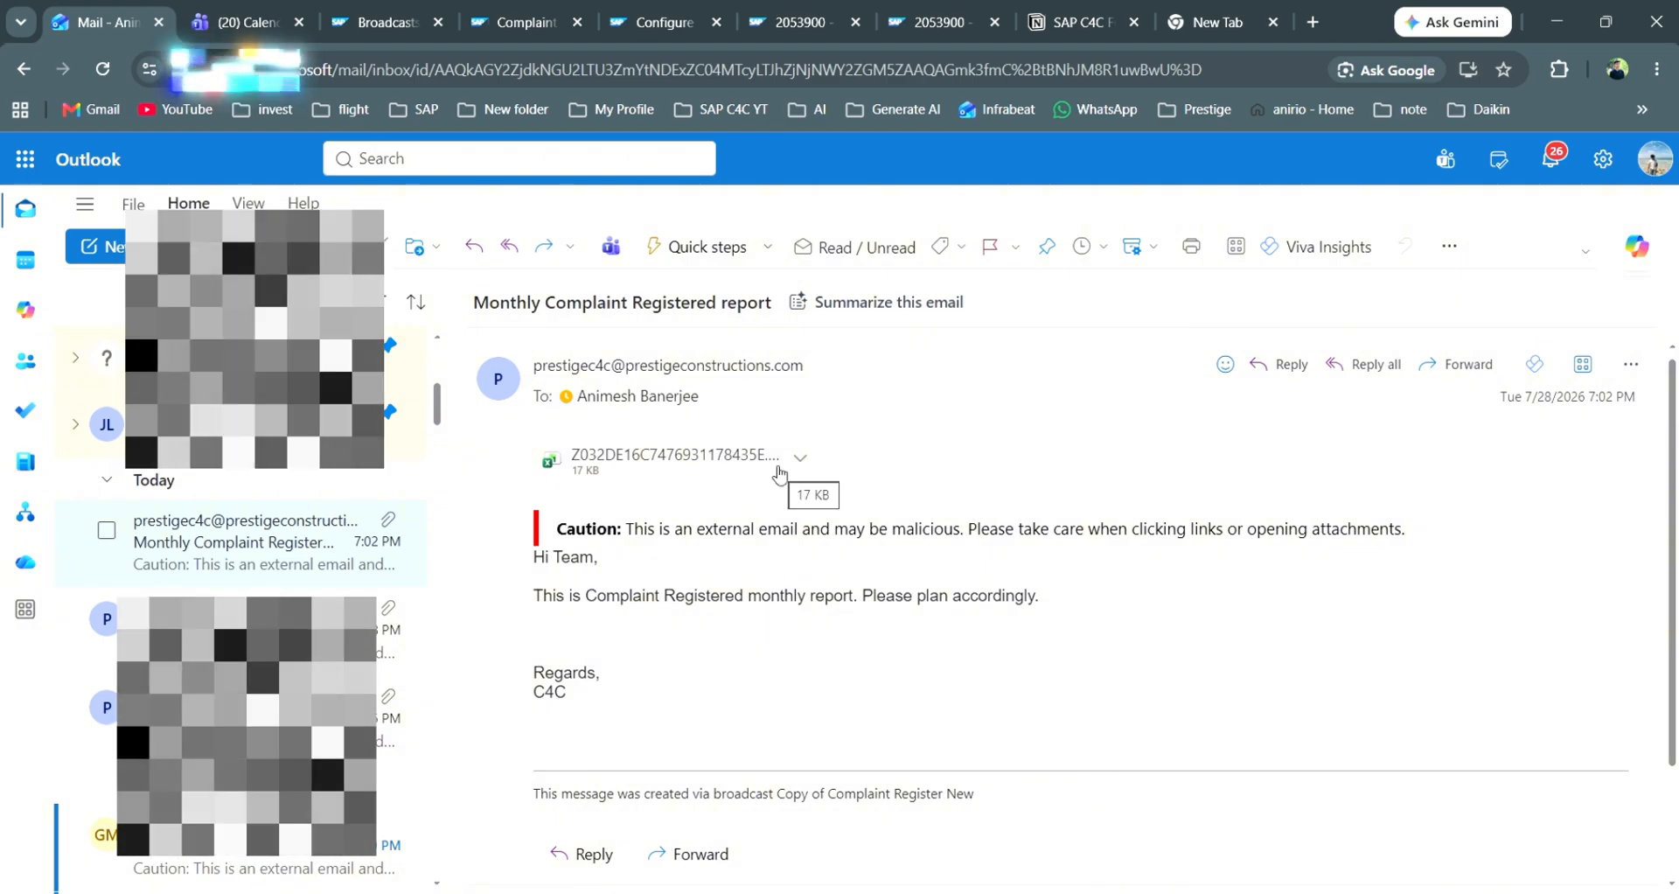
# Switch back to SAP Cloud for Customer, review the copied broadcast's message, format and scheduling settings, and close its form
pyautogui.hotkey('alt', 'Tab')
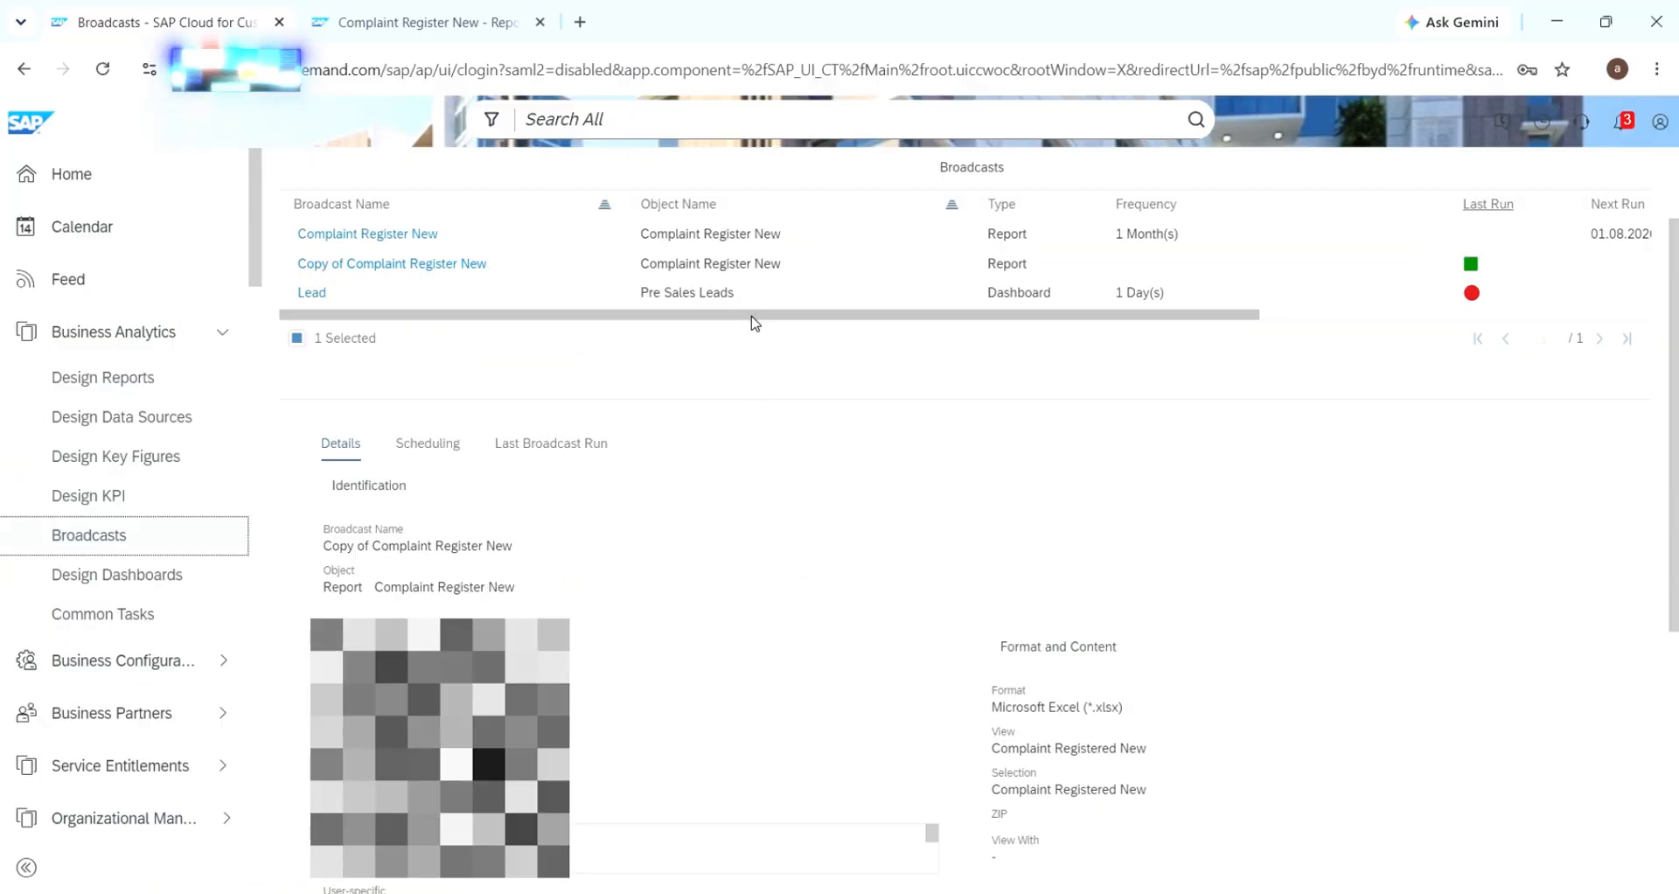
pyautogui.moveTo(752, 315); pyautogui.dragTo(743, 358)
pyautogui.scroll(1, 787, 459)
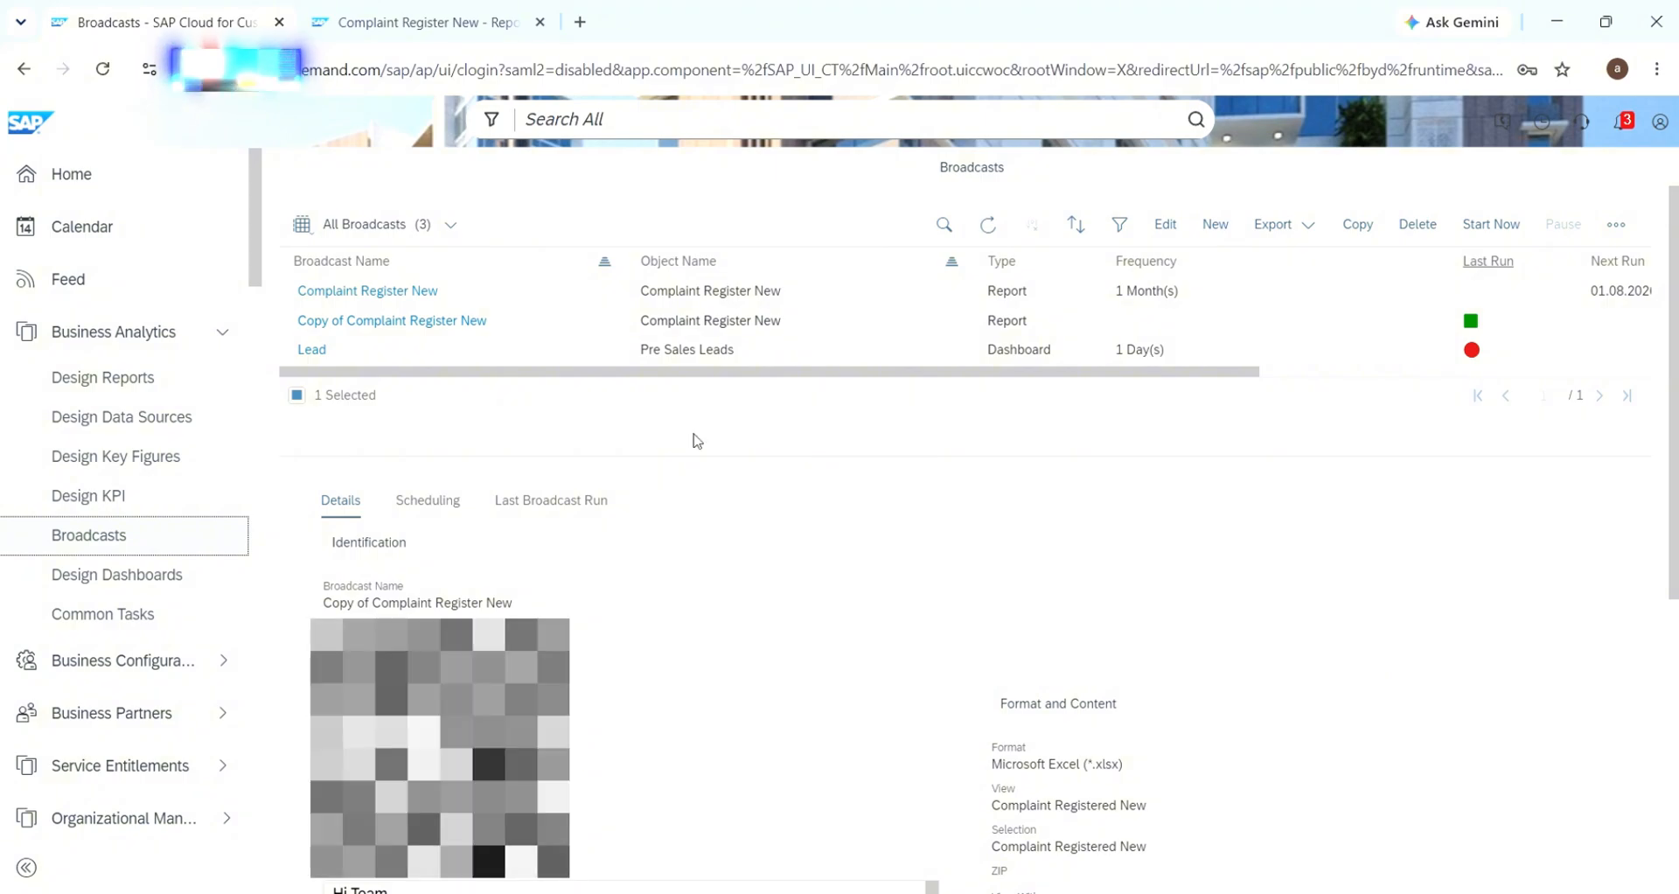
pyautogui.click(406, 321)
pyautogui.scroll(-1, 743, 454)
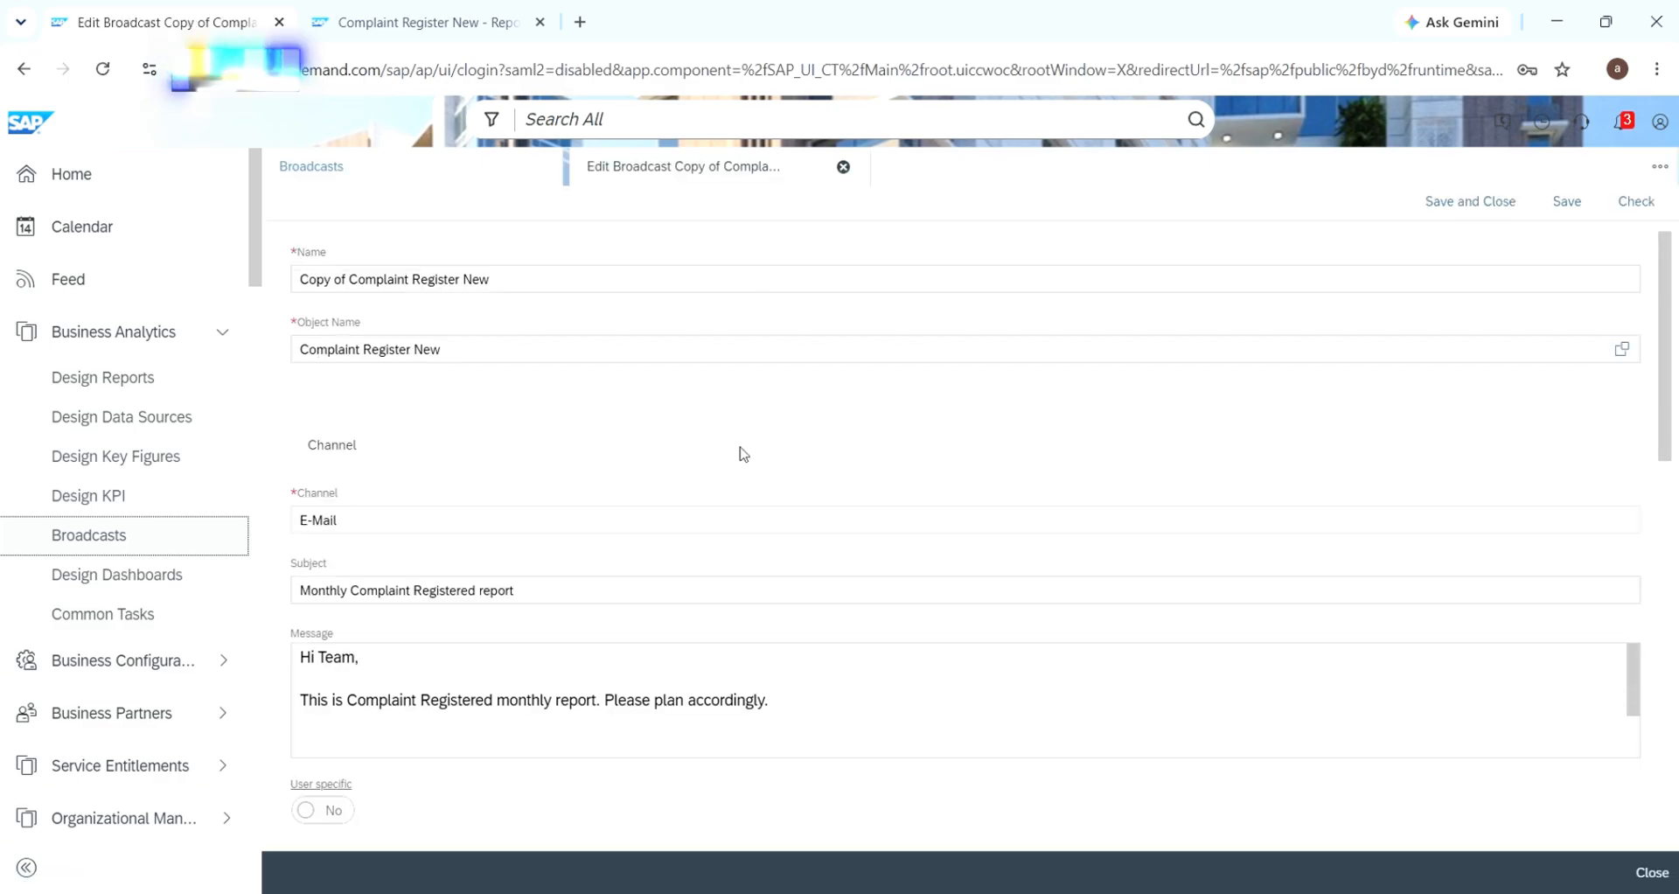
pyautogui.scroll(-10, 743, 453)
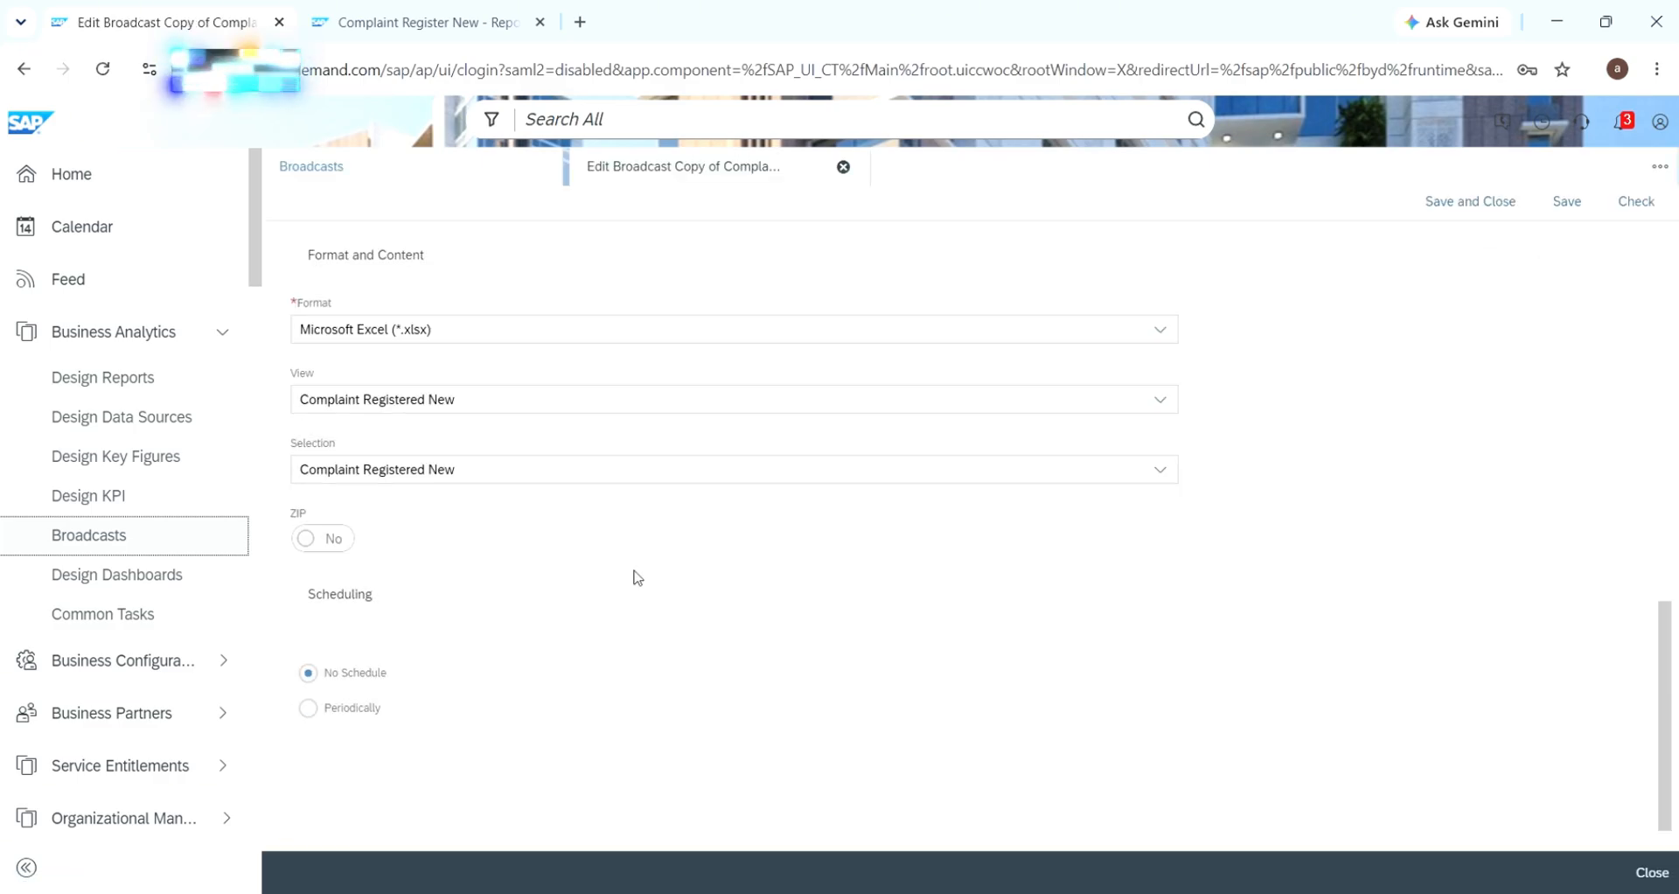
pyautogui.scroll(9, 615, 585)
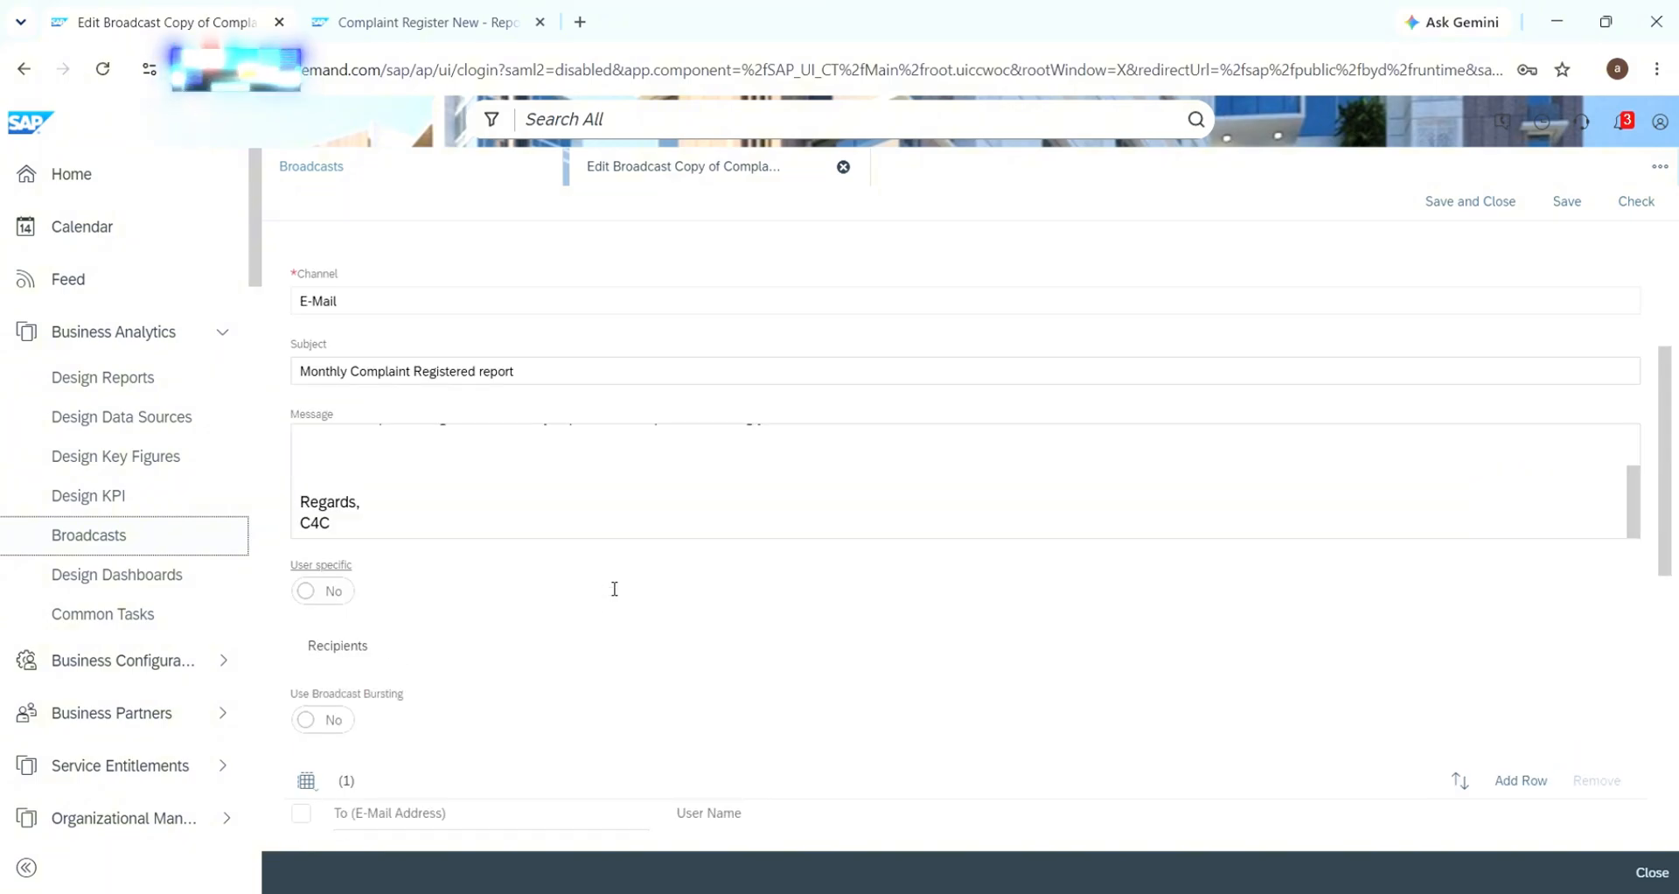
pyautogui.click(843, 166)
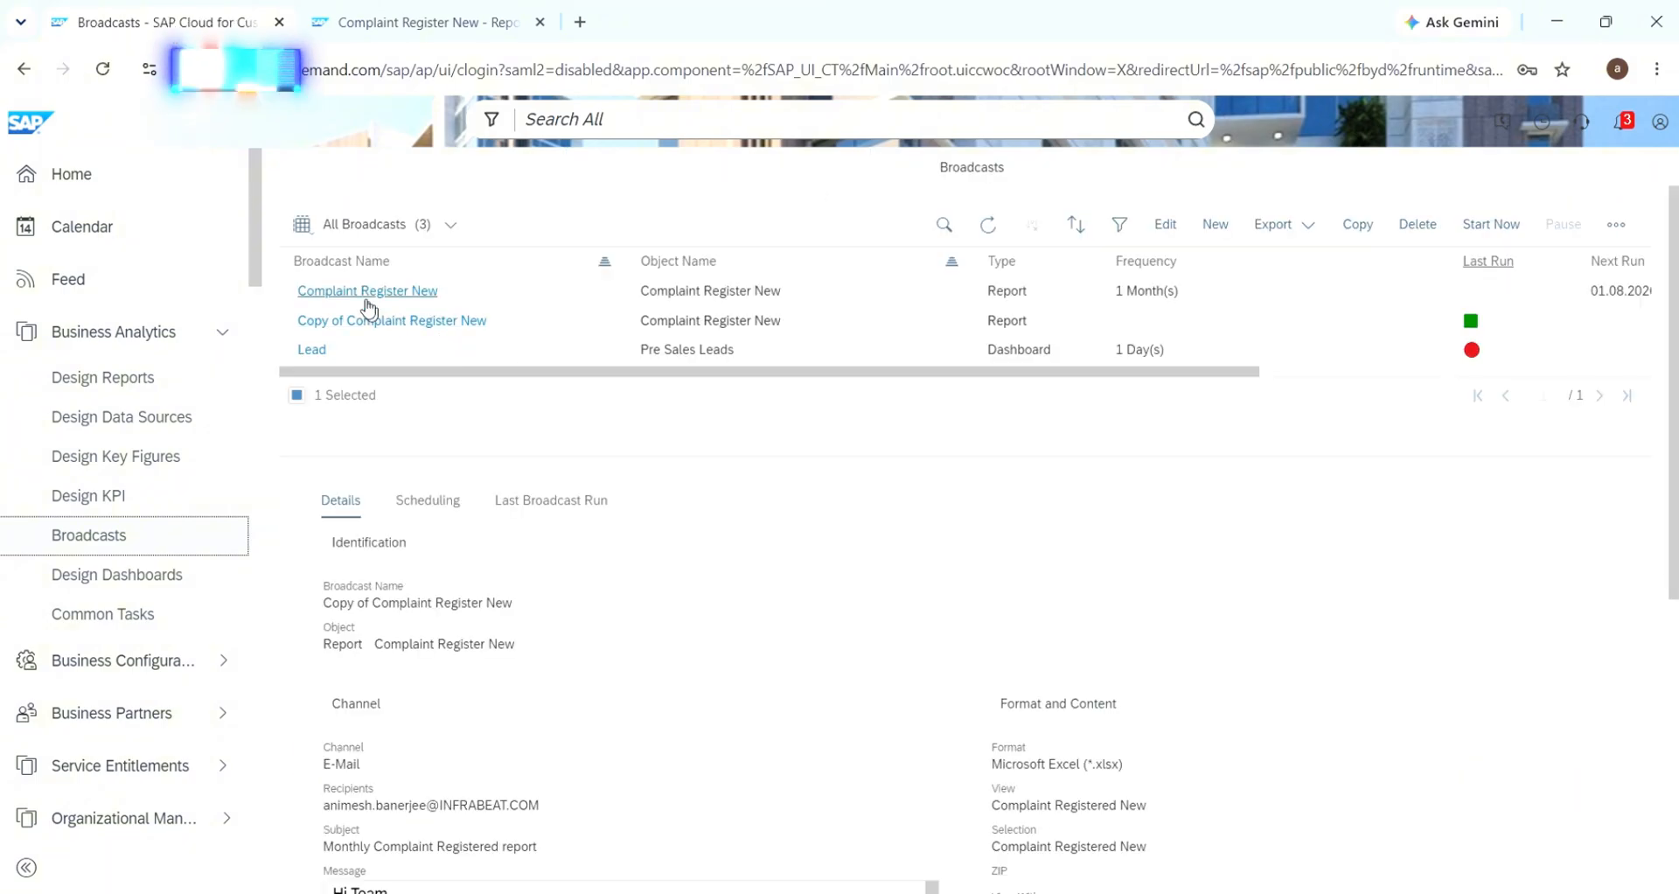
# Open the original Complaint Register New broadcast for editing and set its periodic frequency to every 12 months
pyautogui.click(363, 294)
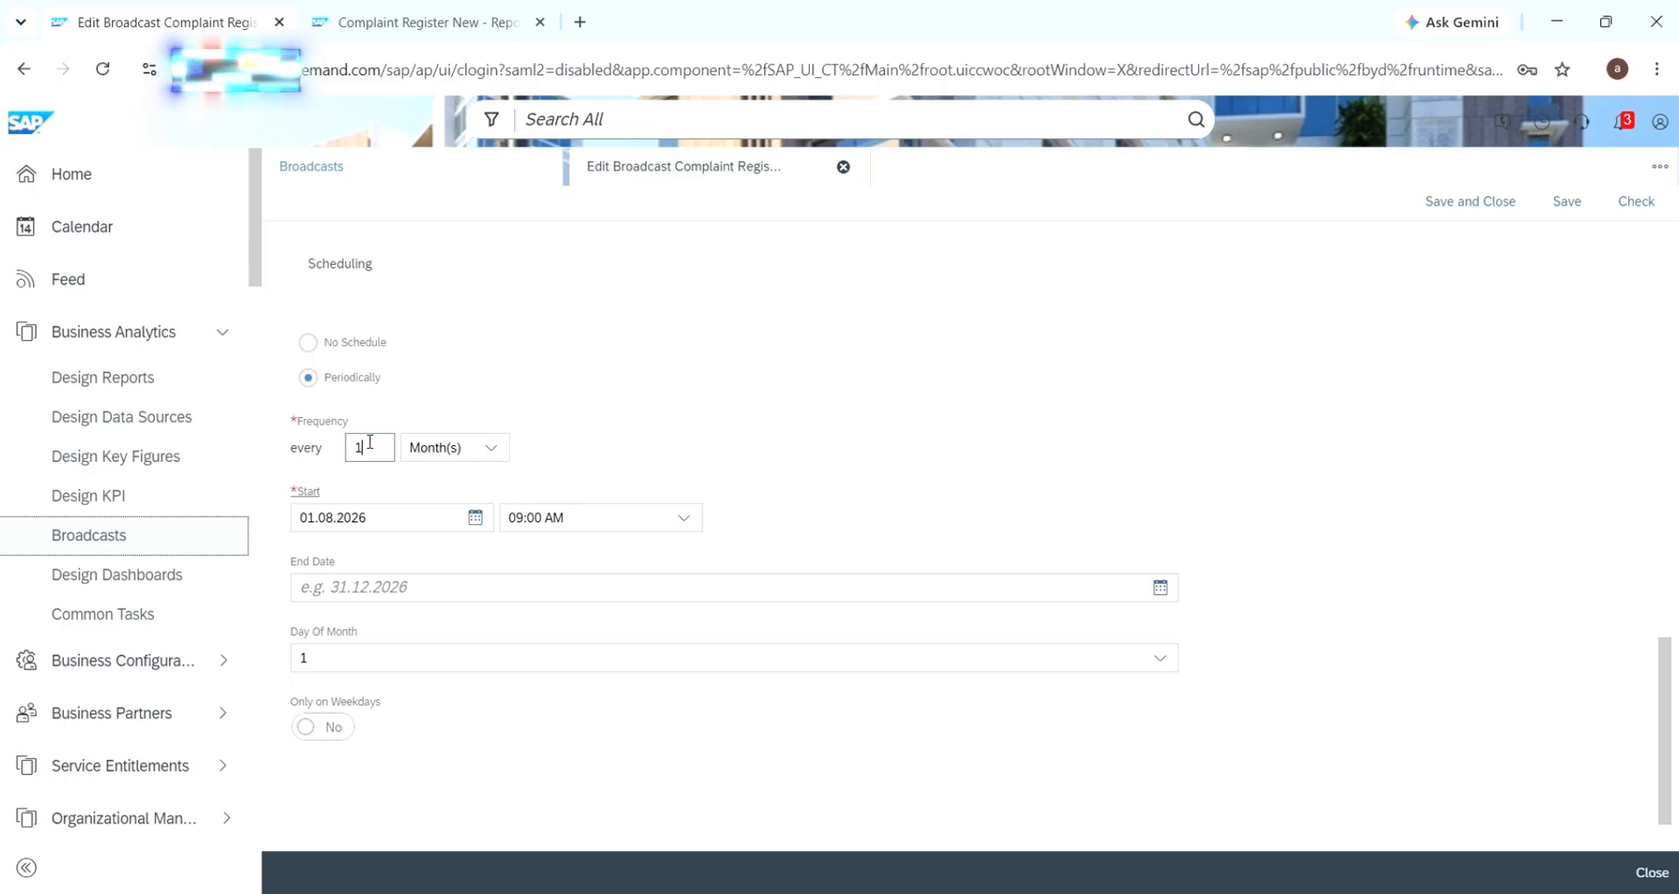
pyautogui.write('2')
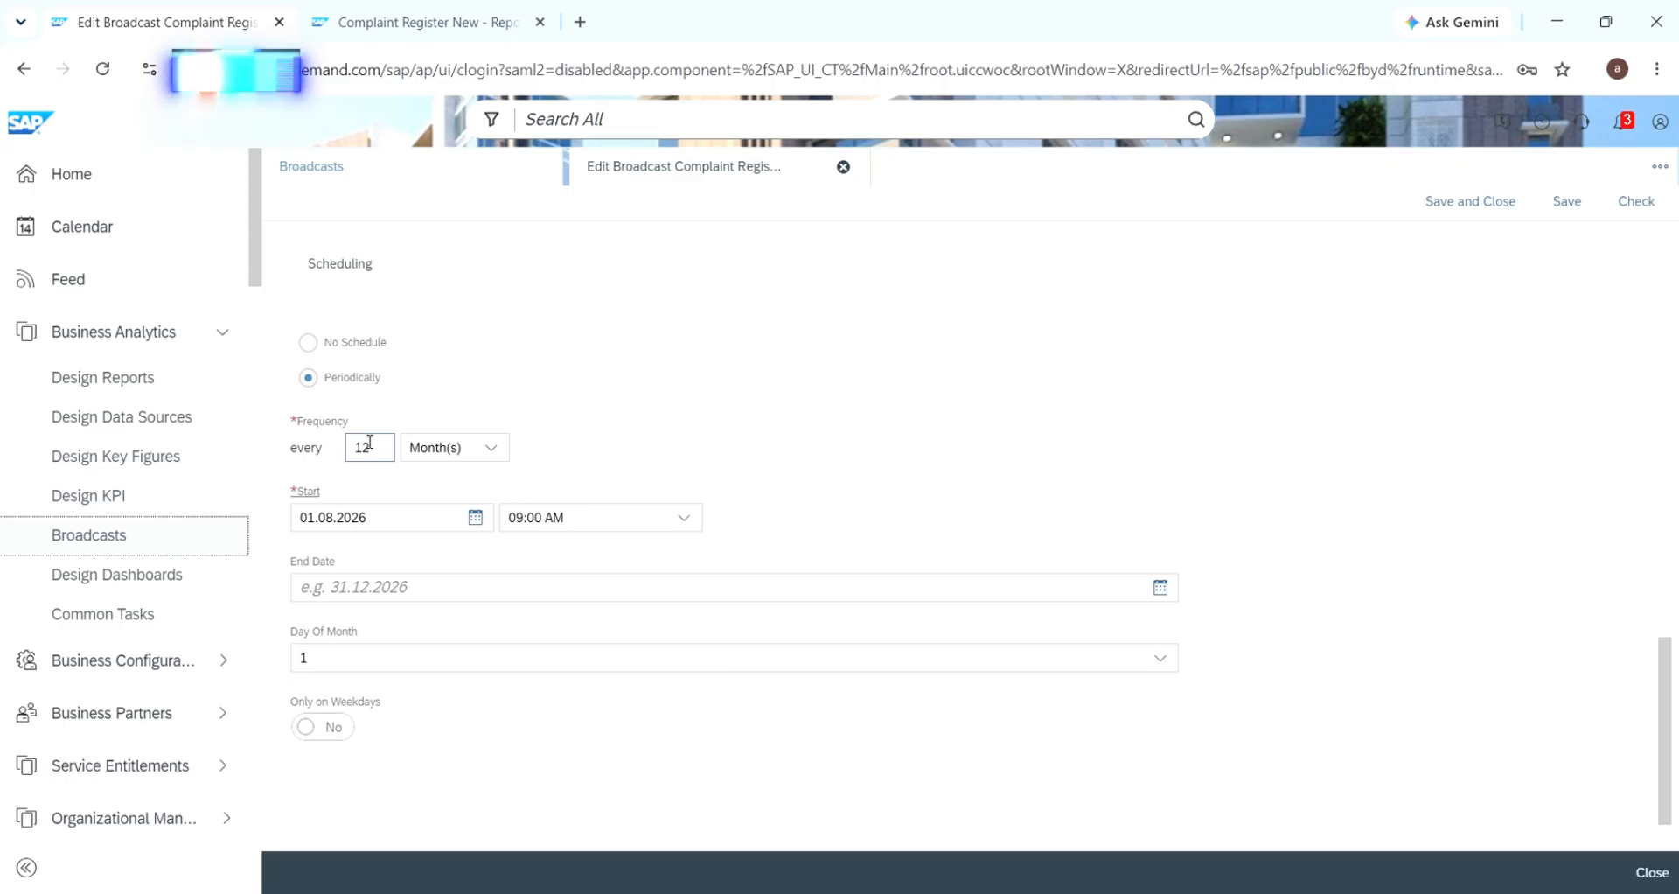
pyautogui.click(592, 445)
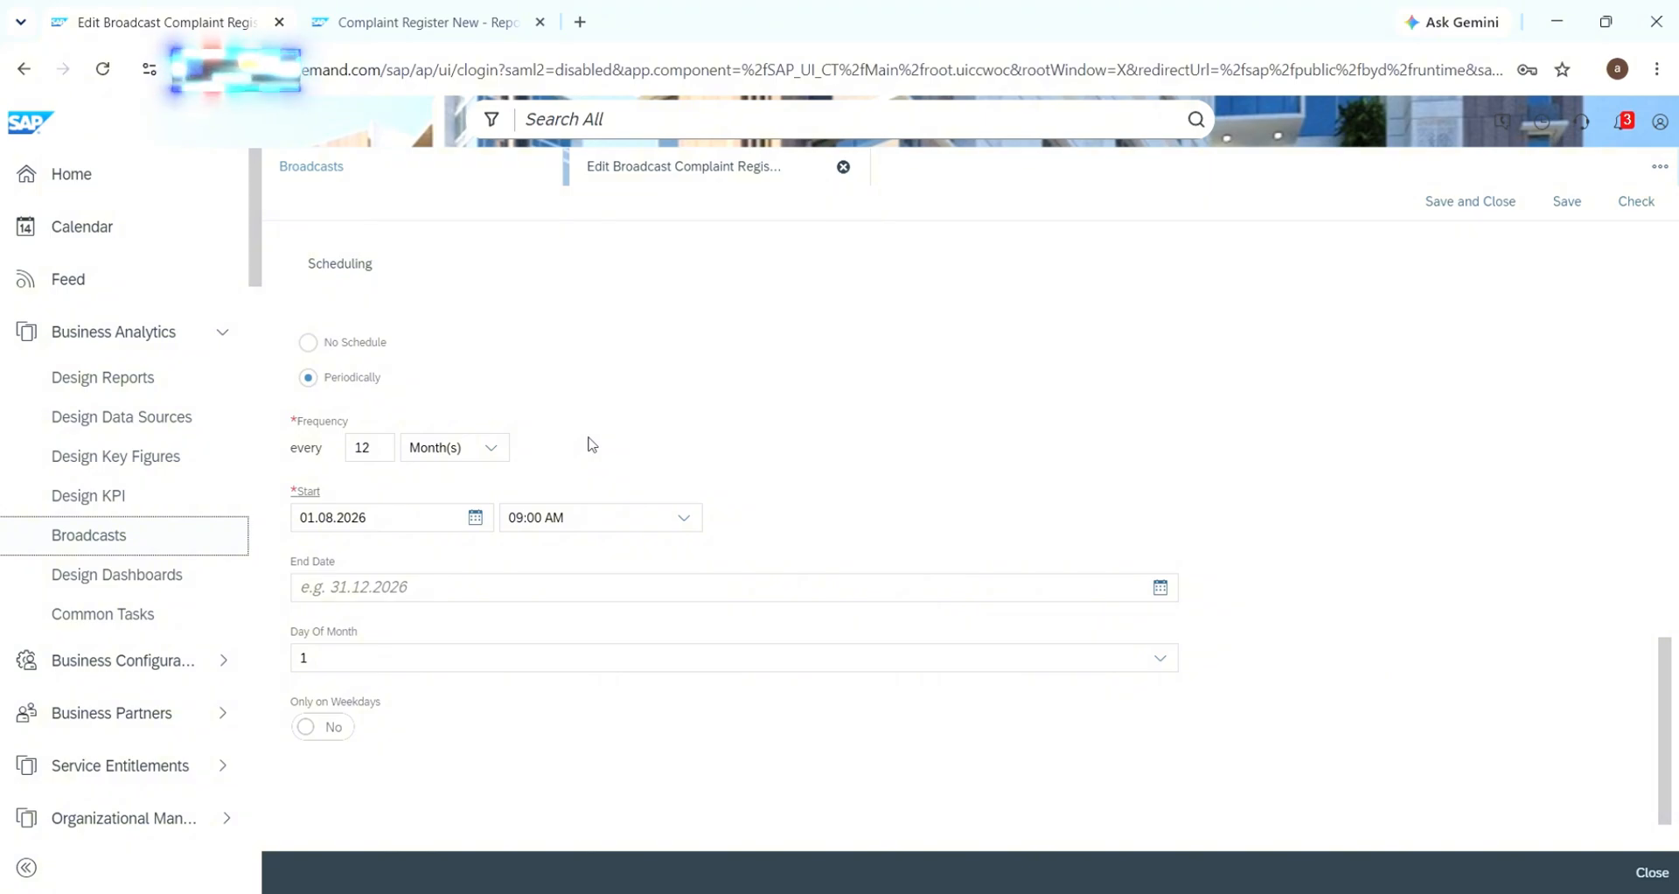
# Set the broadcast schedule's start date to 01.04.2027
pyautogui.click(474, 519)
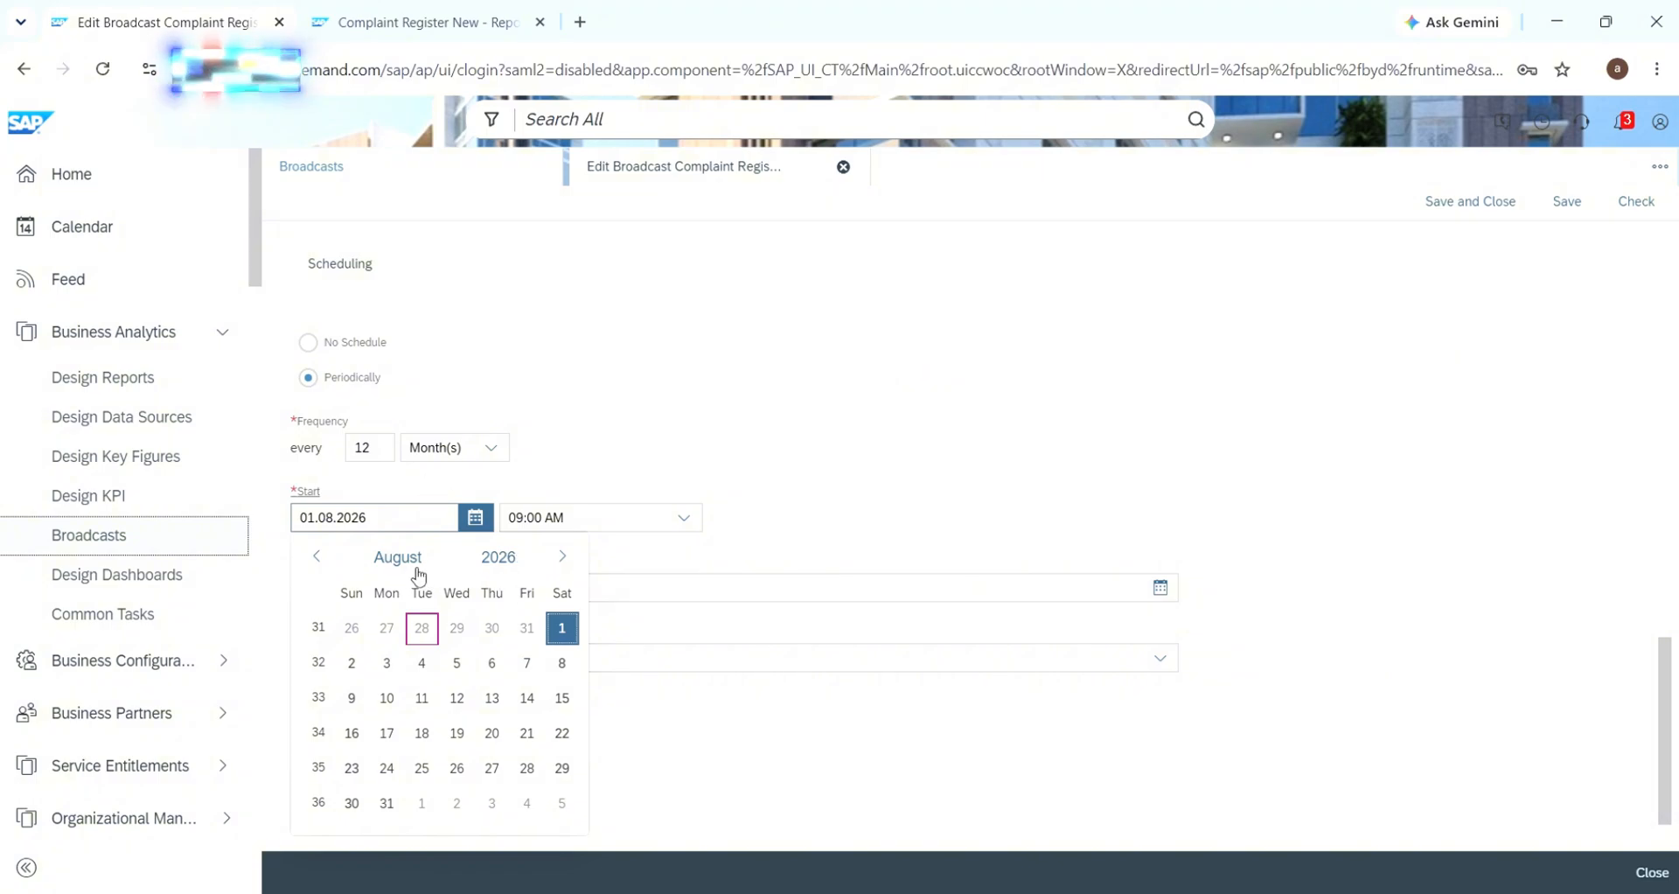
pyautogui.click(498, 560)
pyautogui.click(542, 699)
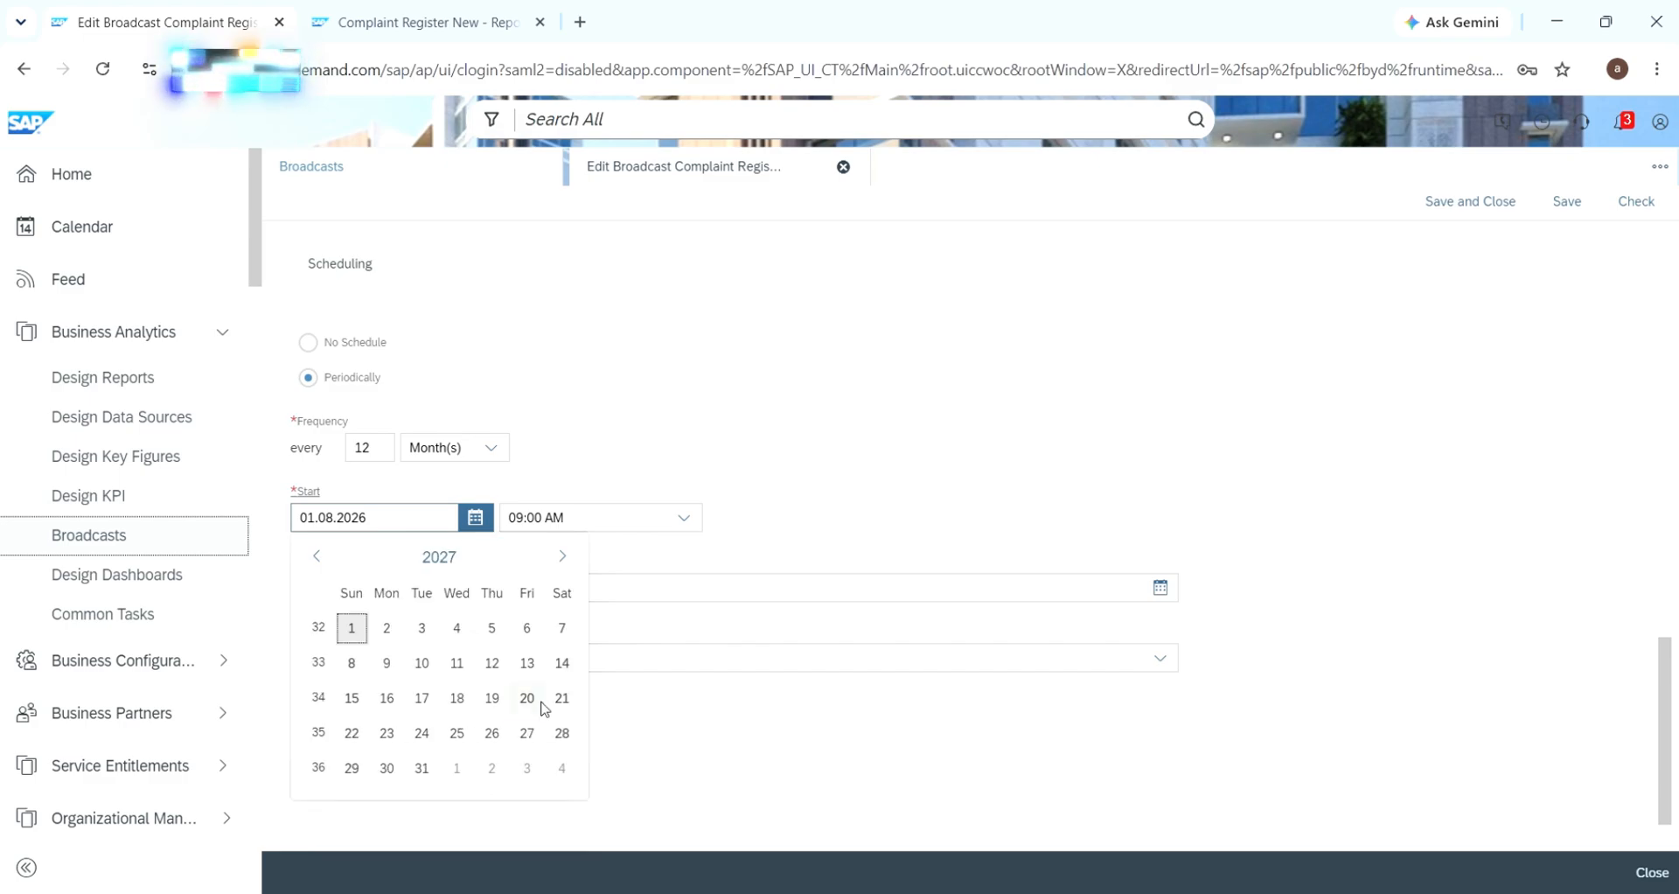
pyautogui.click(398, 559)
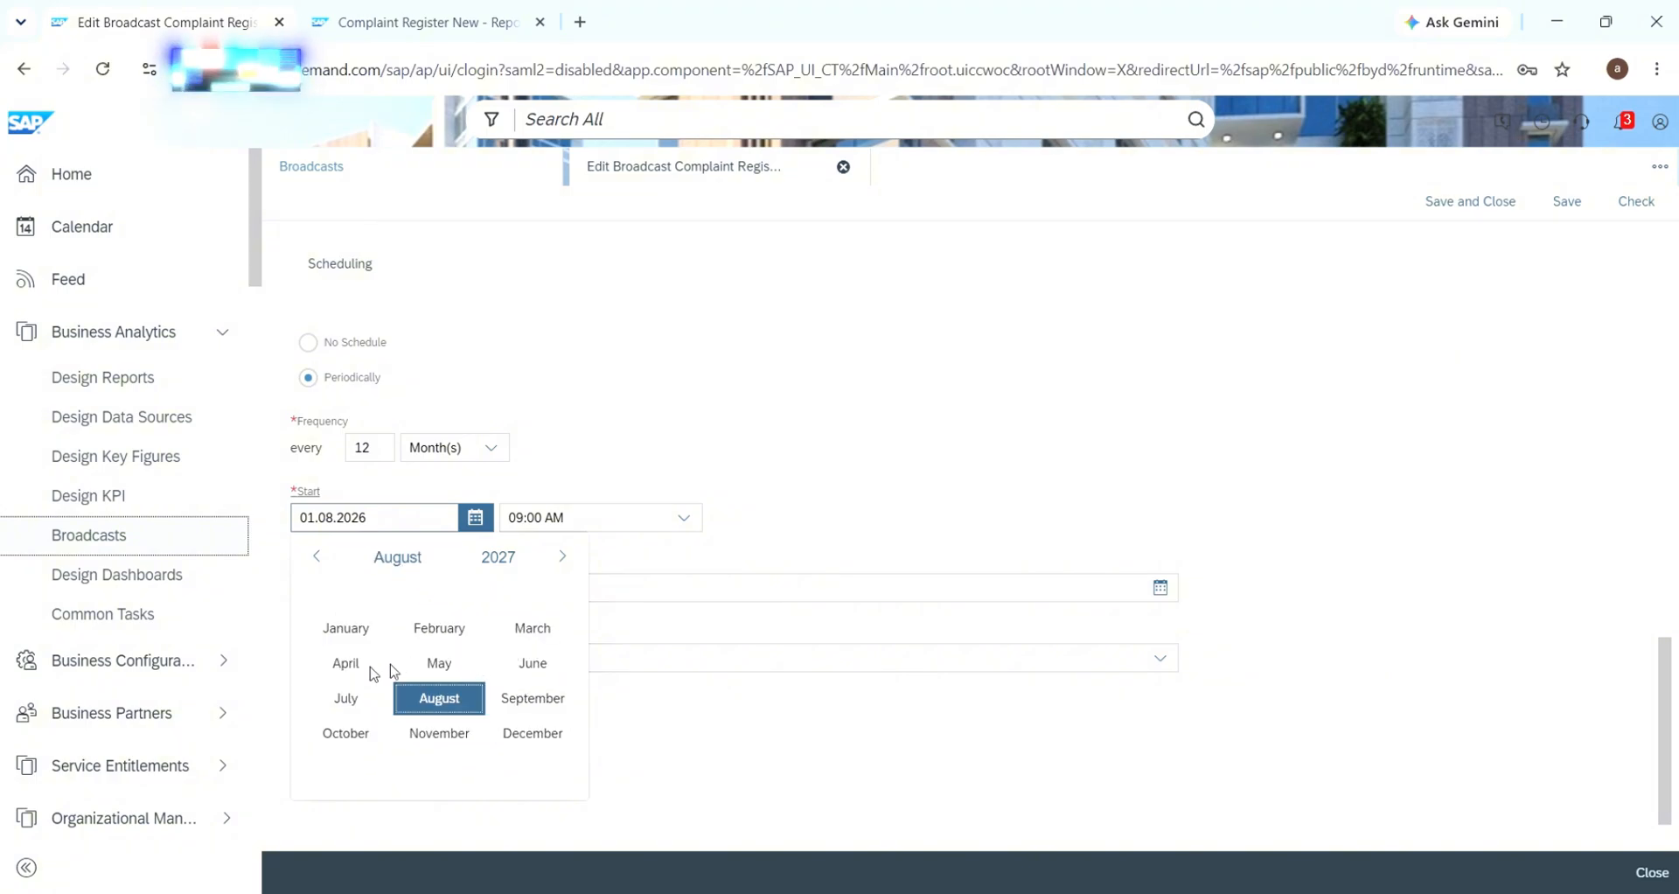
pyautogui.click(349, 666)
pyautogui.click(494, 627)
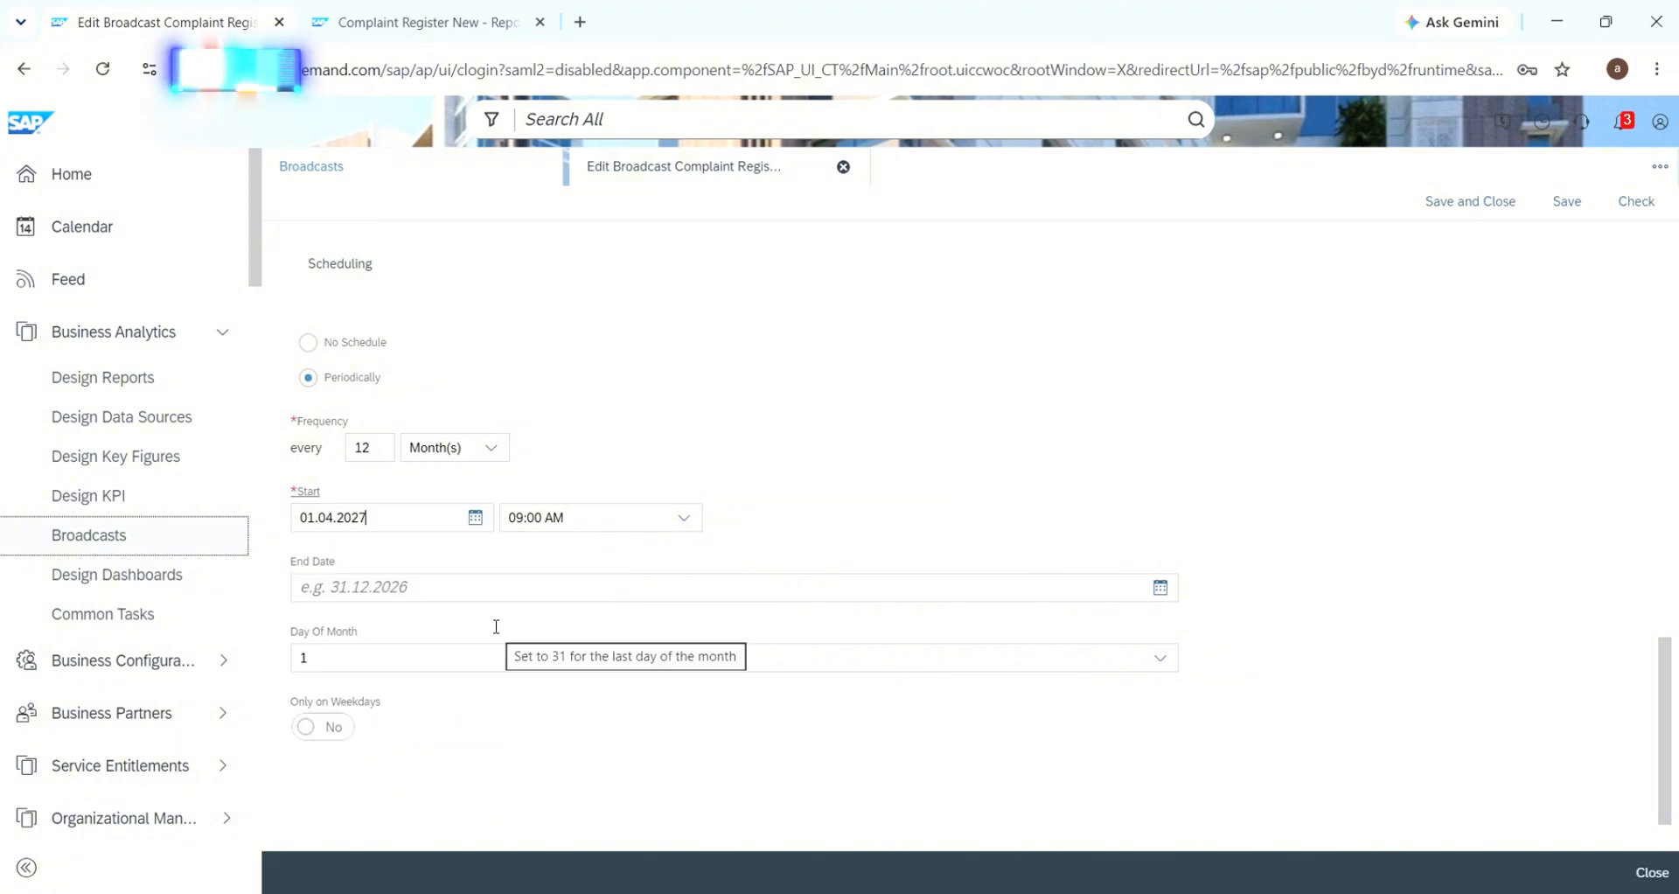
# Review the schedule's start time, start date and day of month settings
pyautogui.click(555, 520)
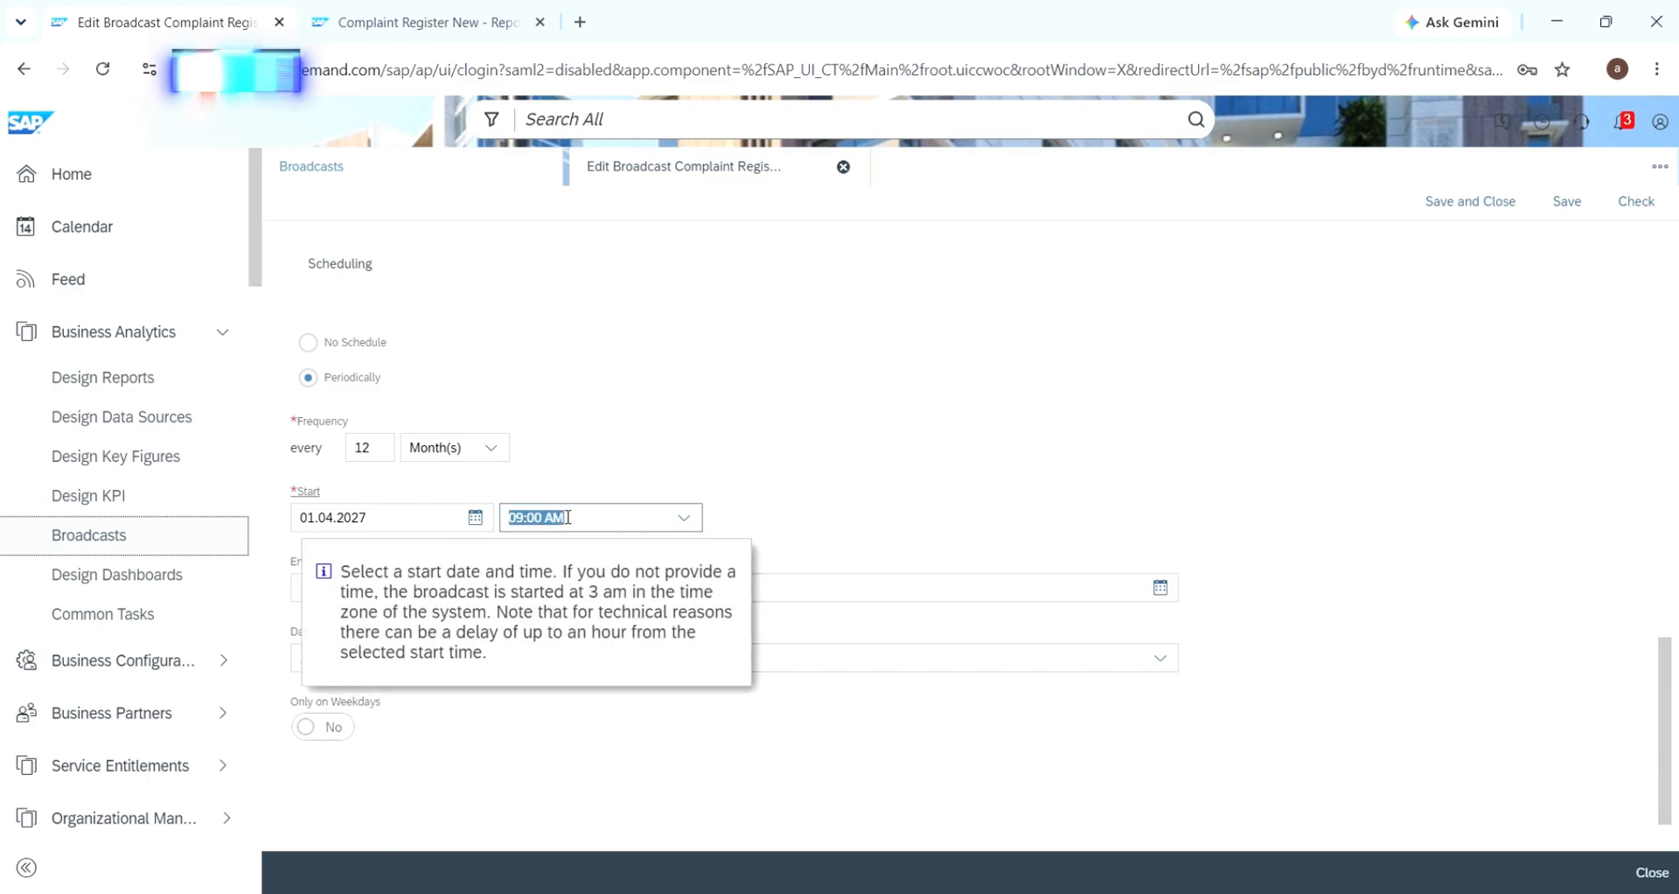
pyautogui.click(647, 457)
pyautogui.scroll(-1, 647, 456)
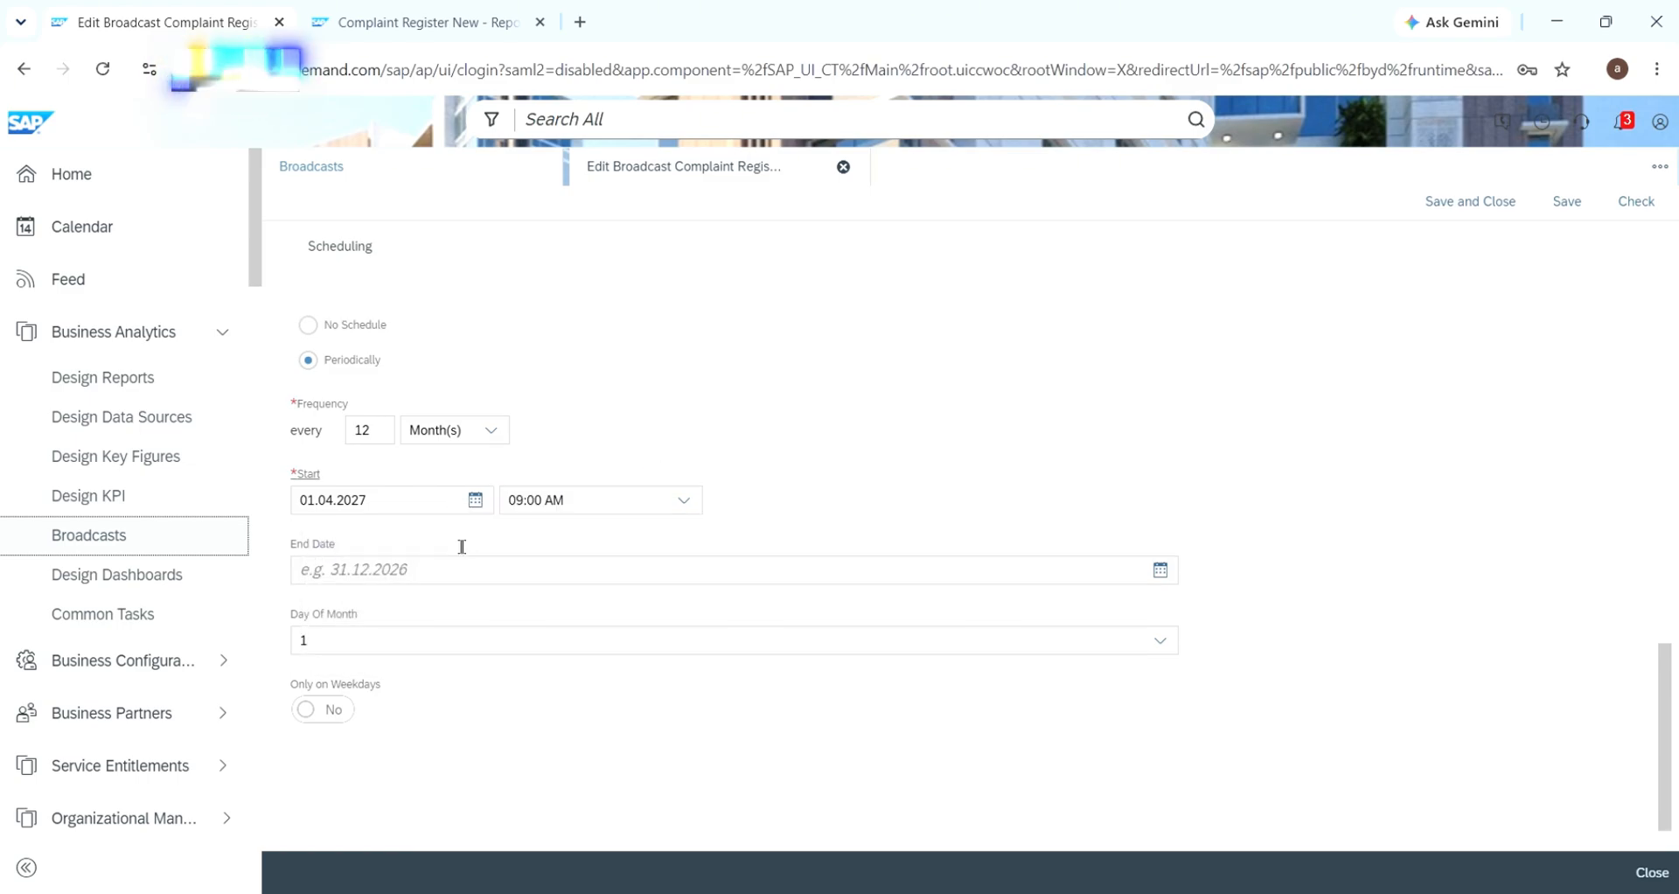
pyautogui.click(356, 641)
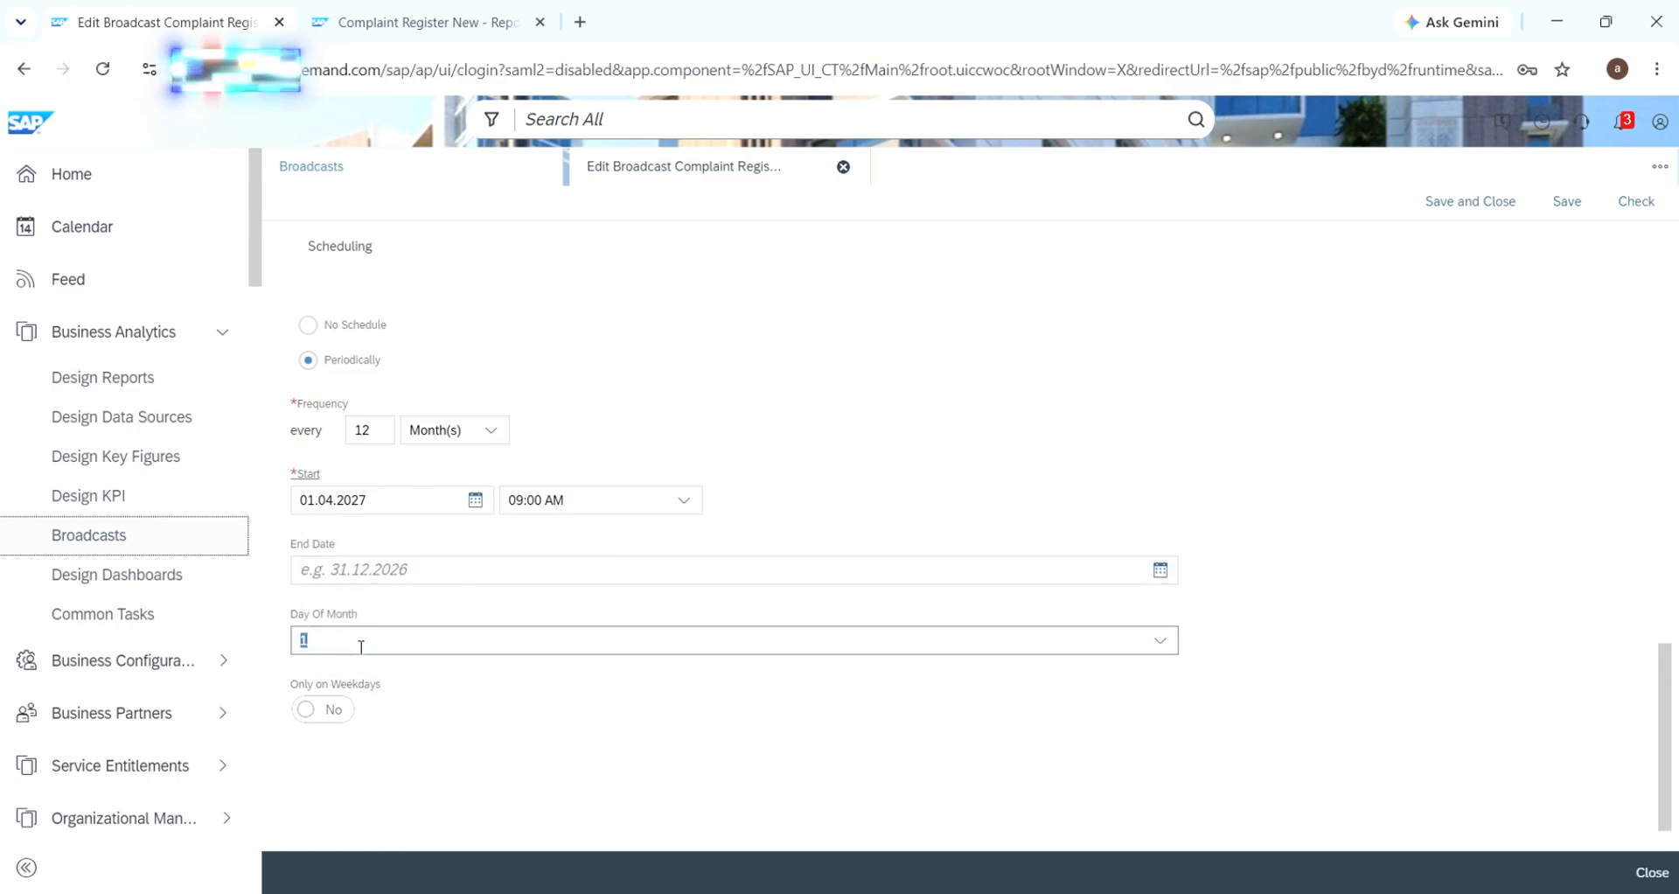
pyautogui.click(465, 731)
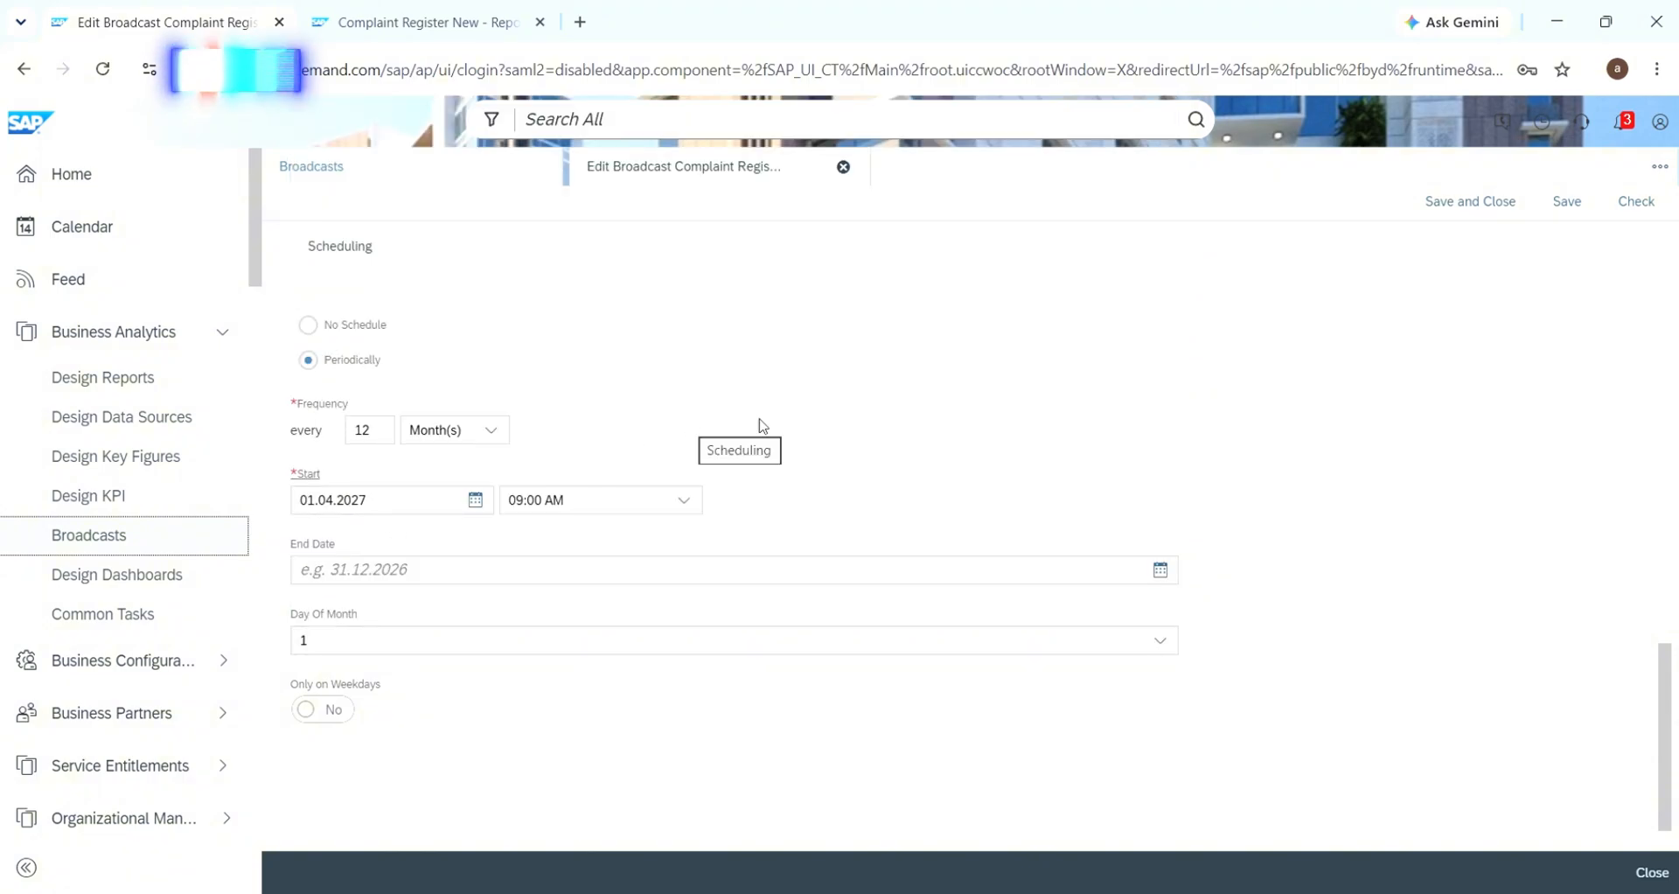
pyautogui.moveTo(777, 465)
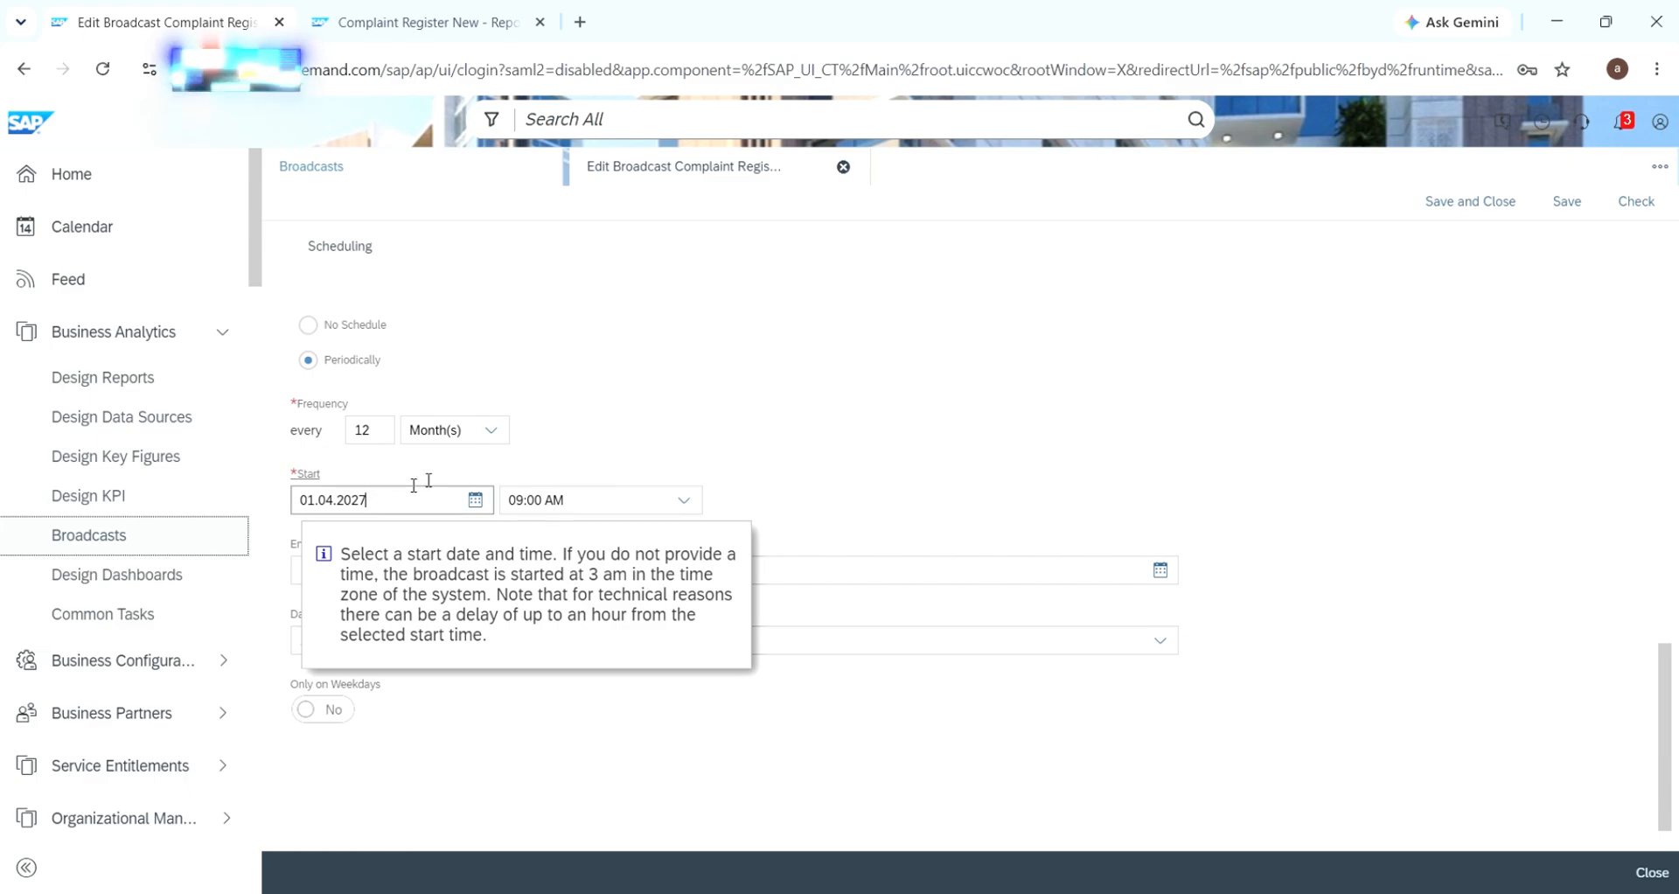
pyautogui.click(690, 427)
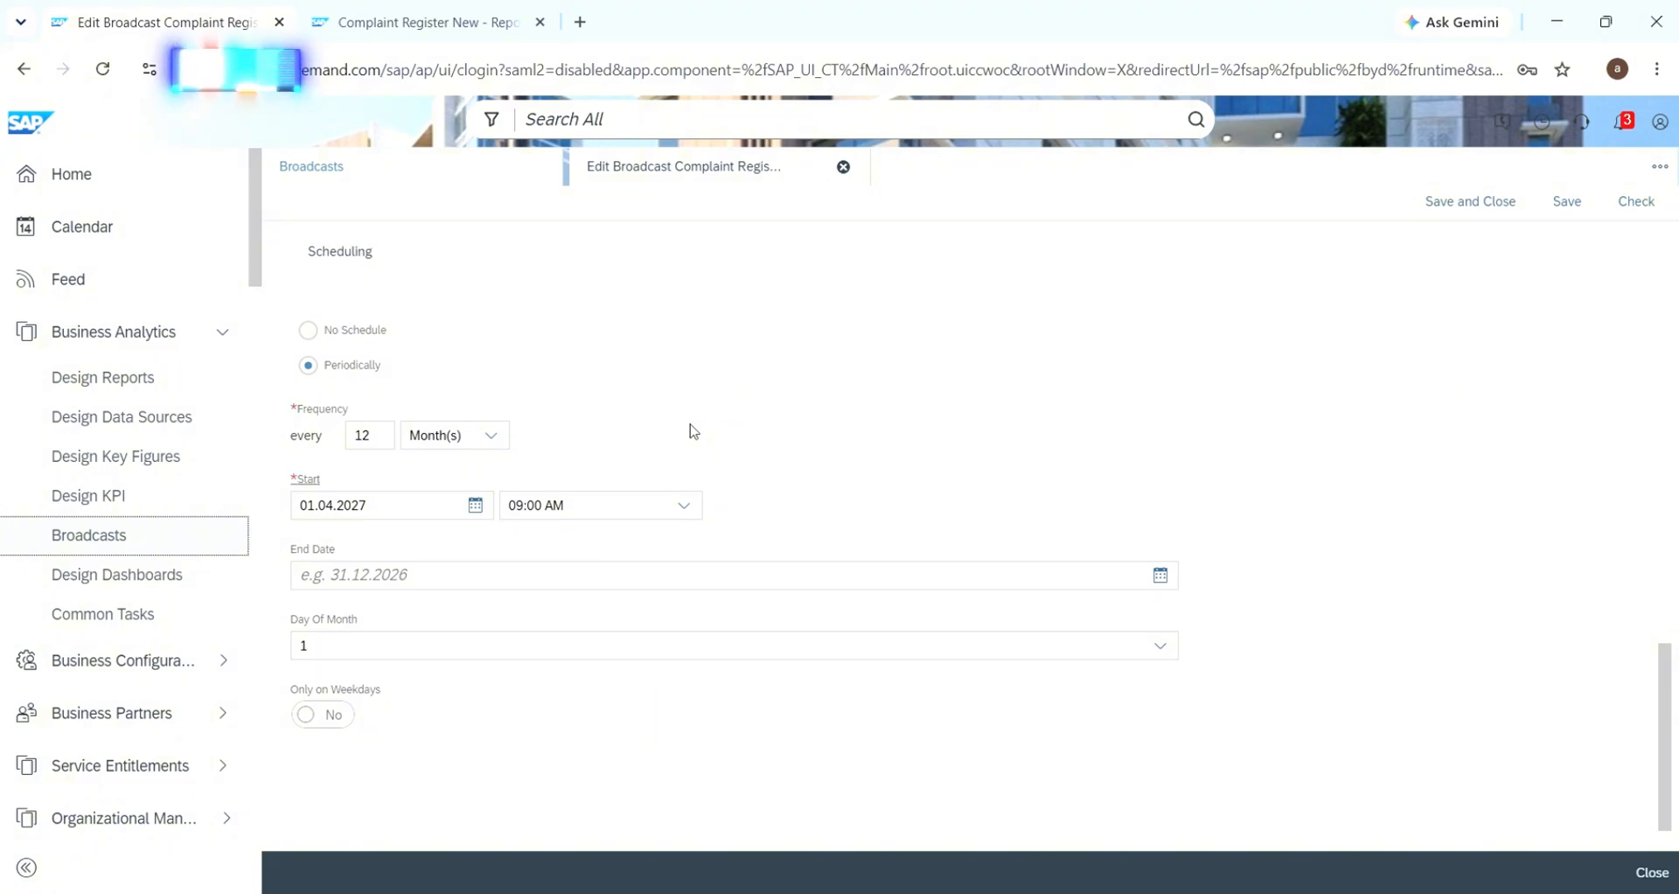
# Enable Use Broadcast Bursting for the broadcast's recipients
pyautogui.scroll(5, 693, 430)
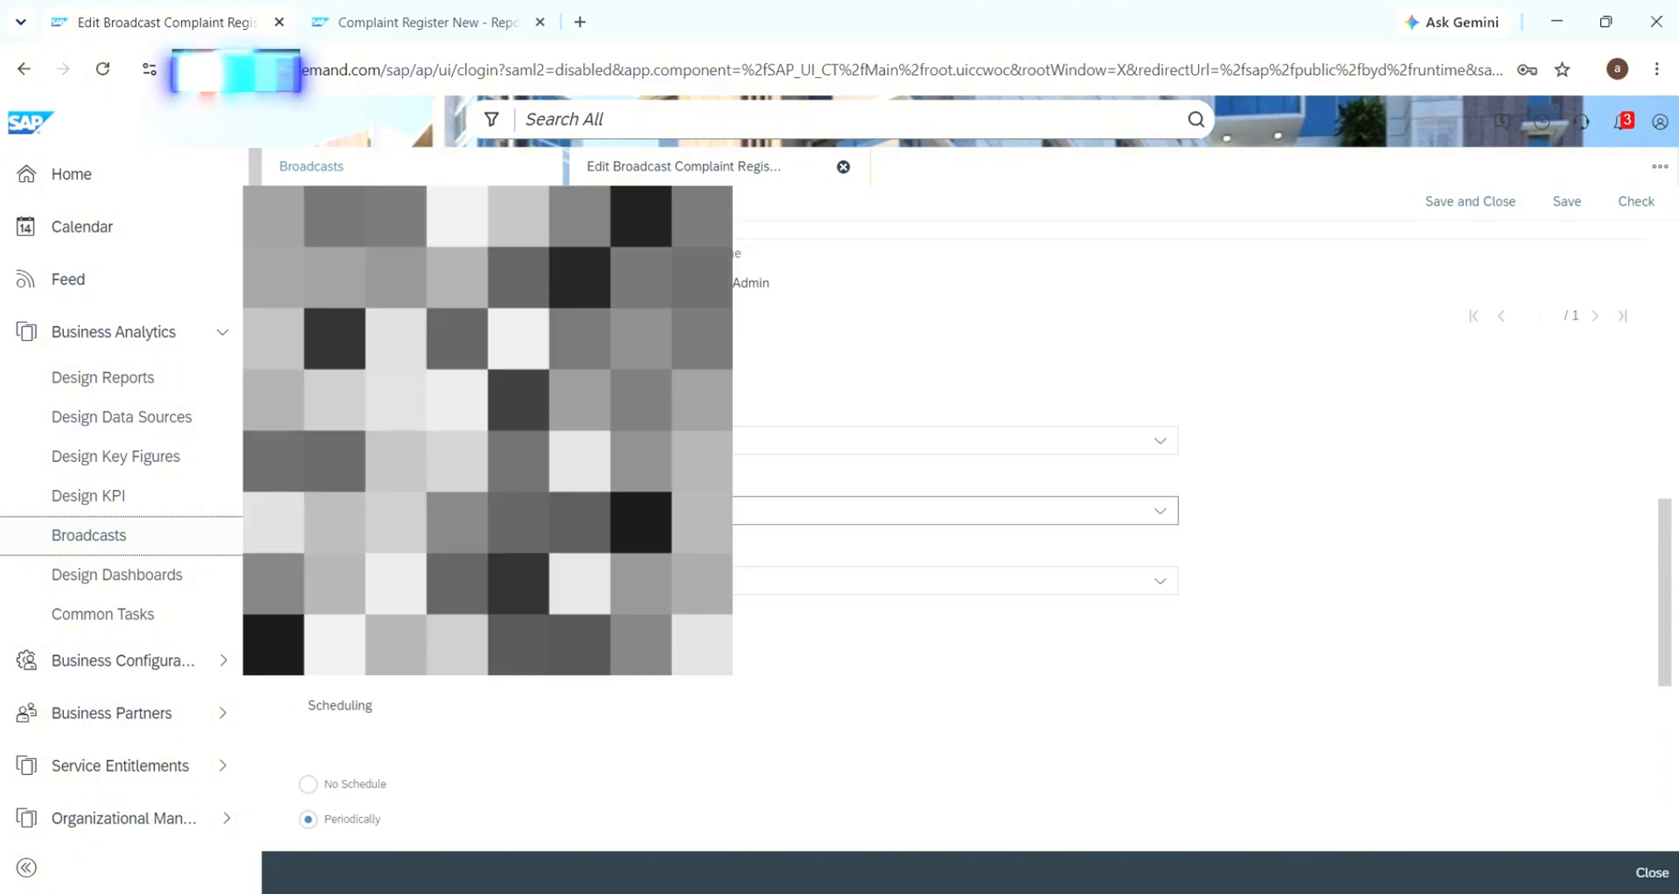
pyautogui.scroll(4, 694, 430)
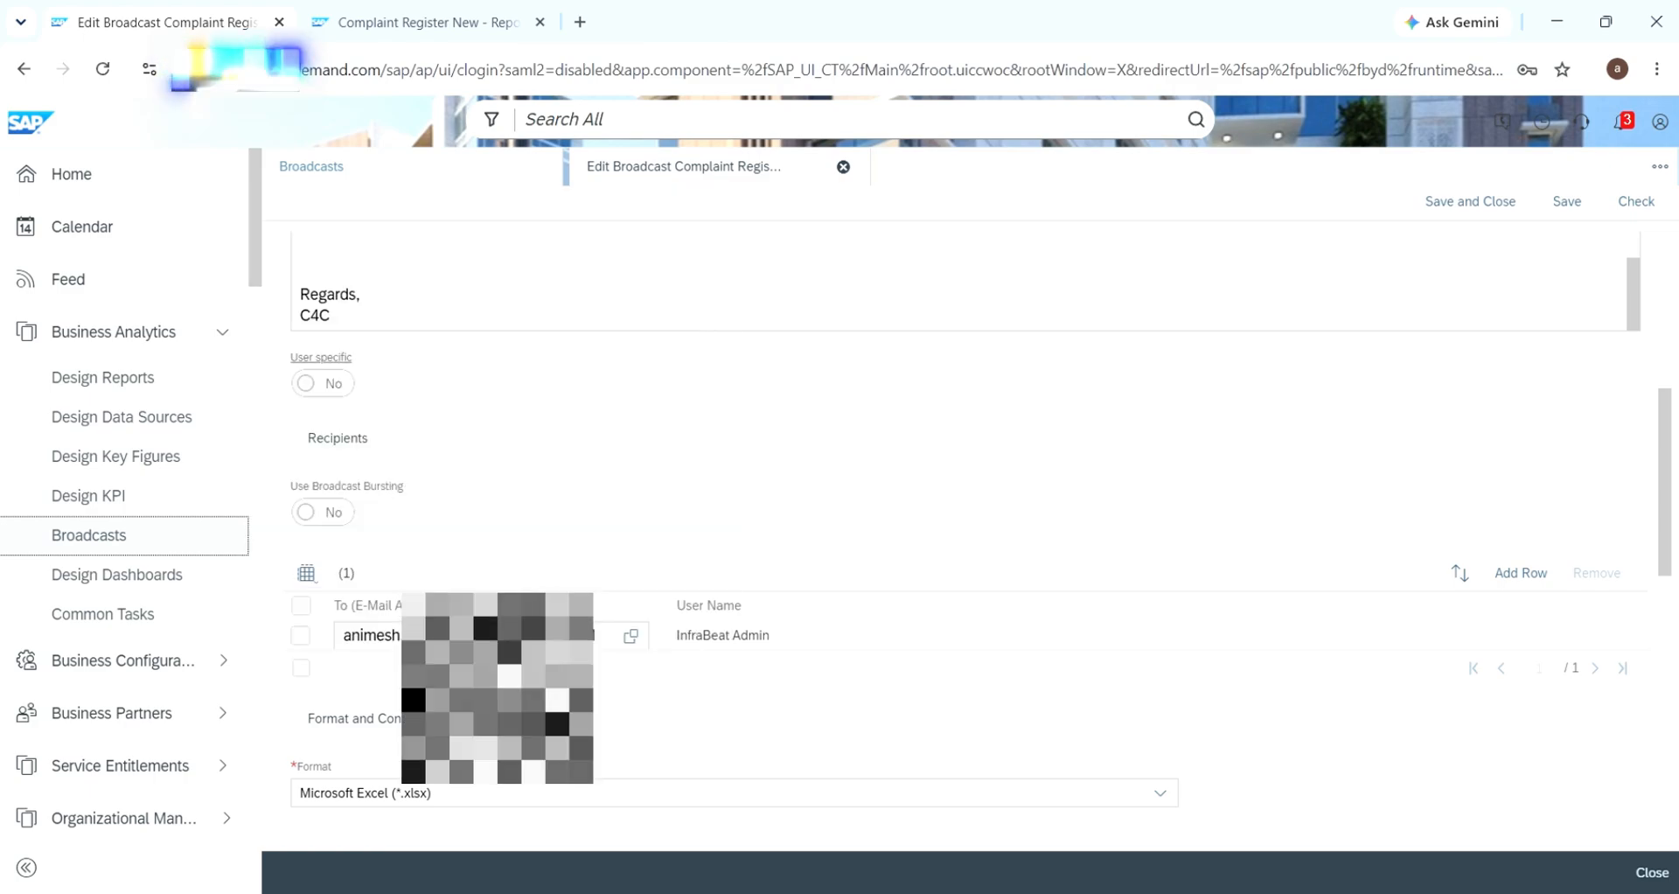
pyautogui.moveTo(413, 486); pyautogui.dragTo(295, 487)
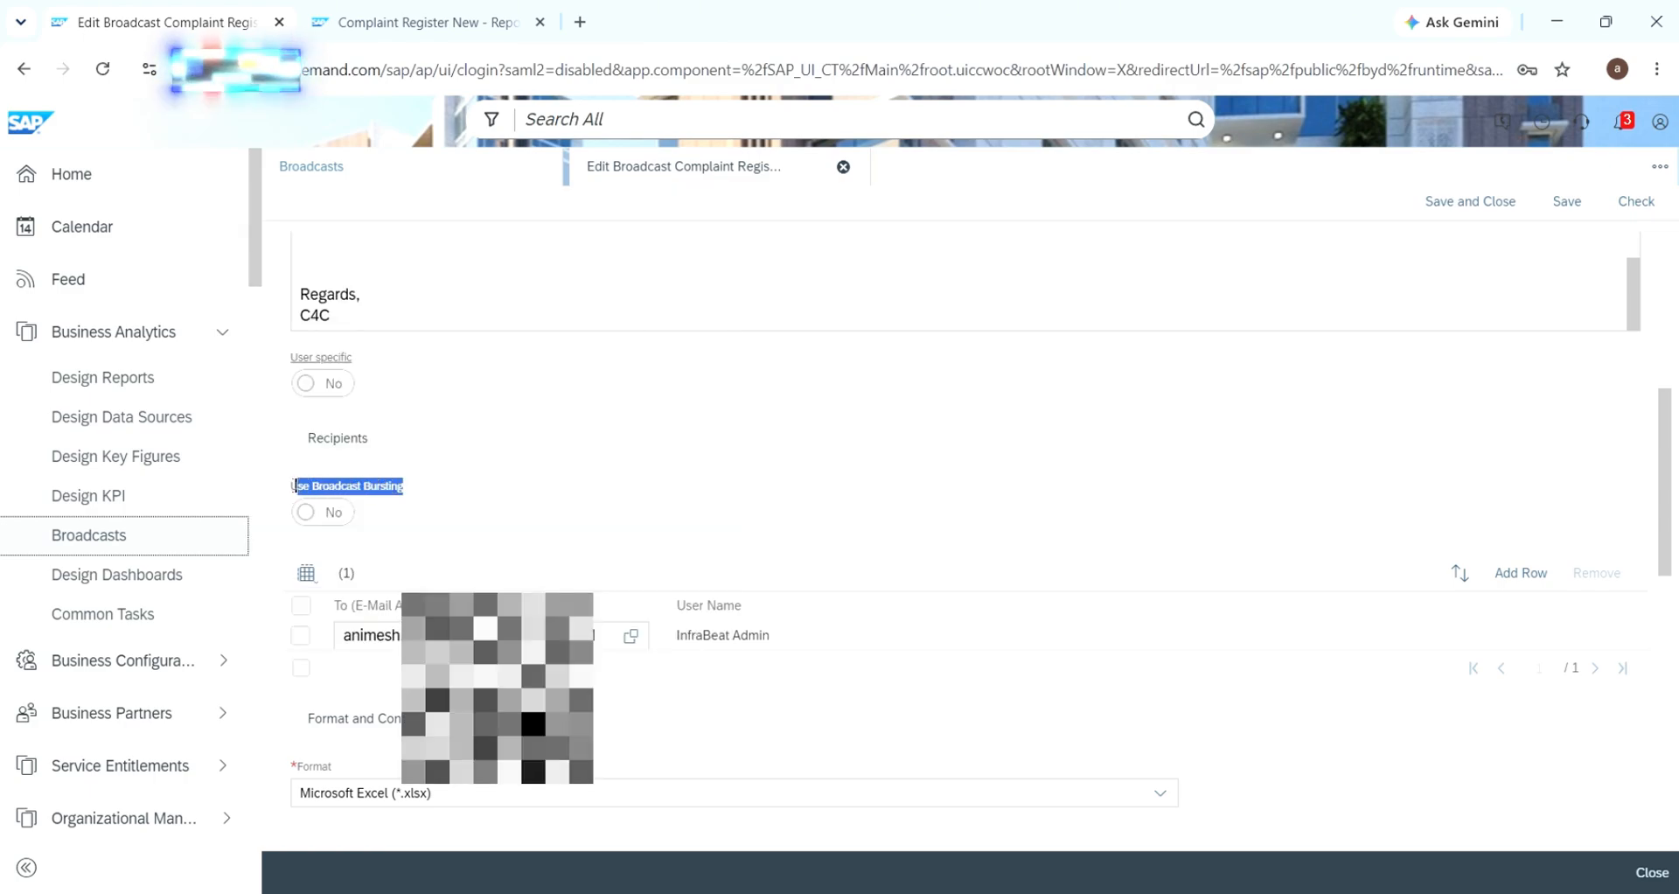
pyautogui.click(426, 486)
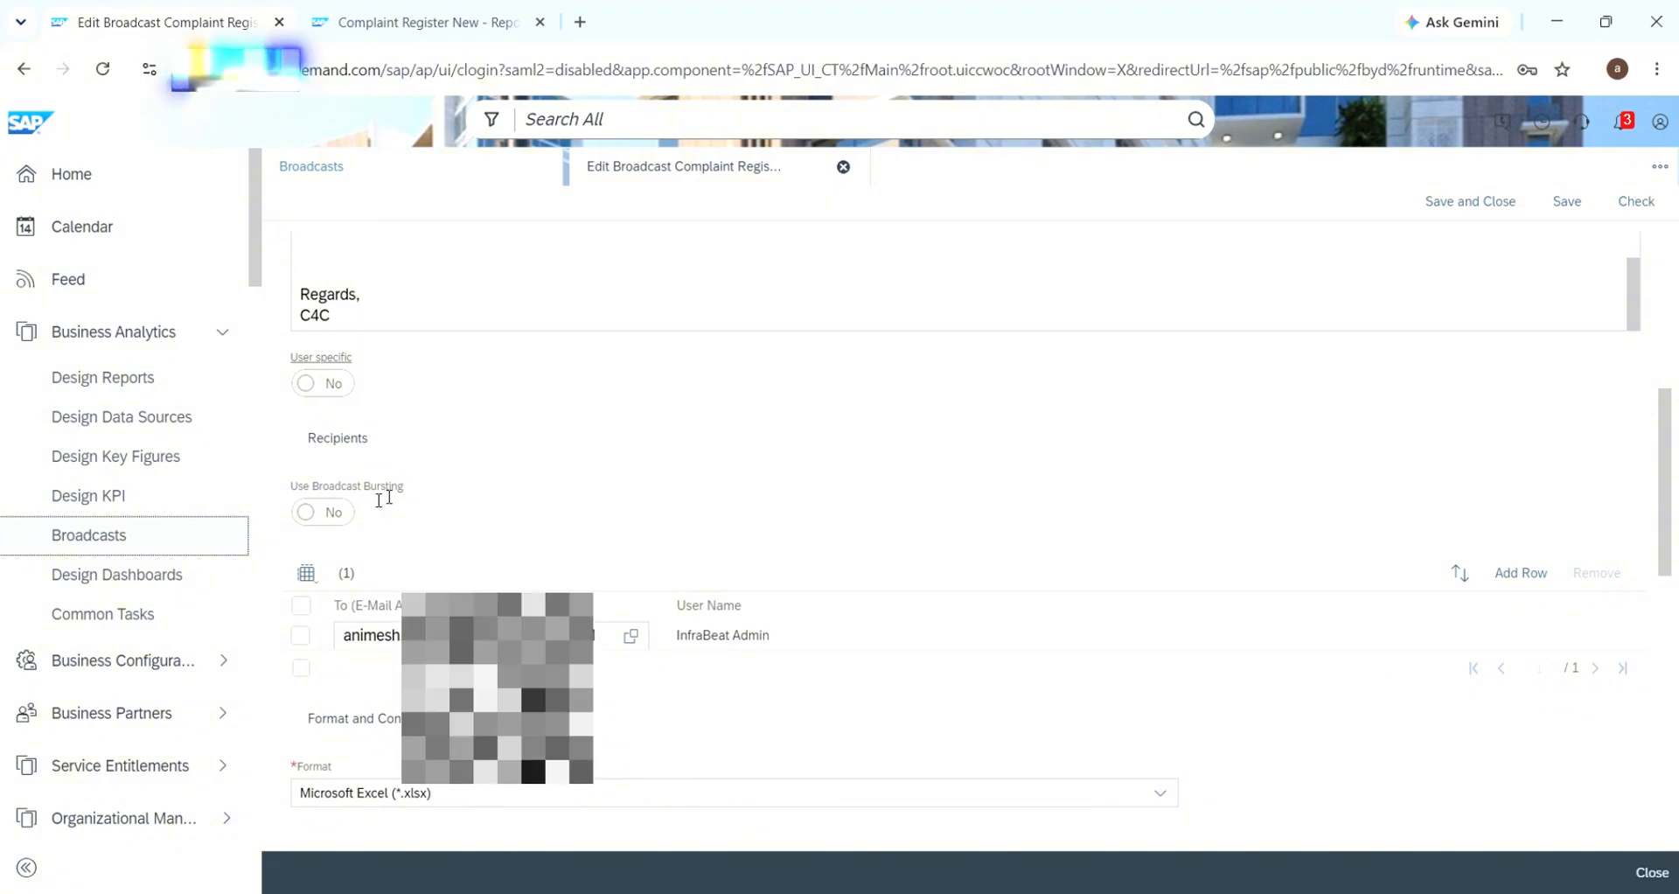
pyautogui.click(322, 511)
pyautogui.scroll(-1, 390, 540)
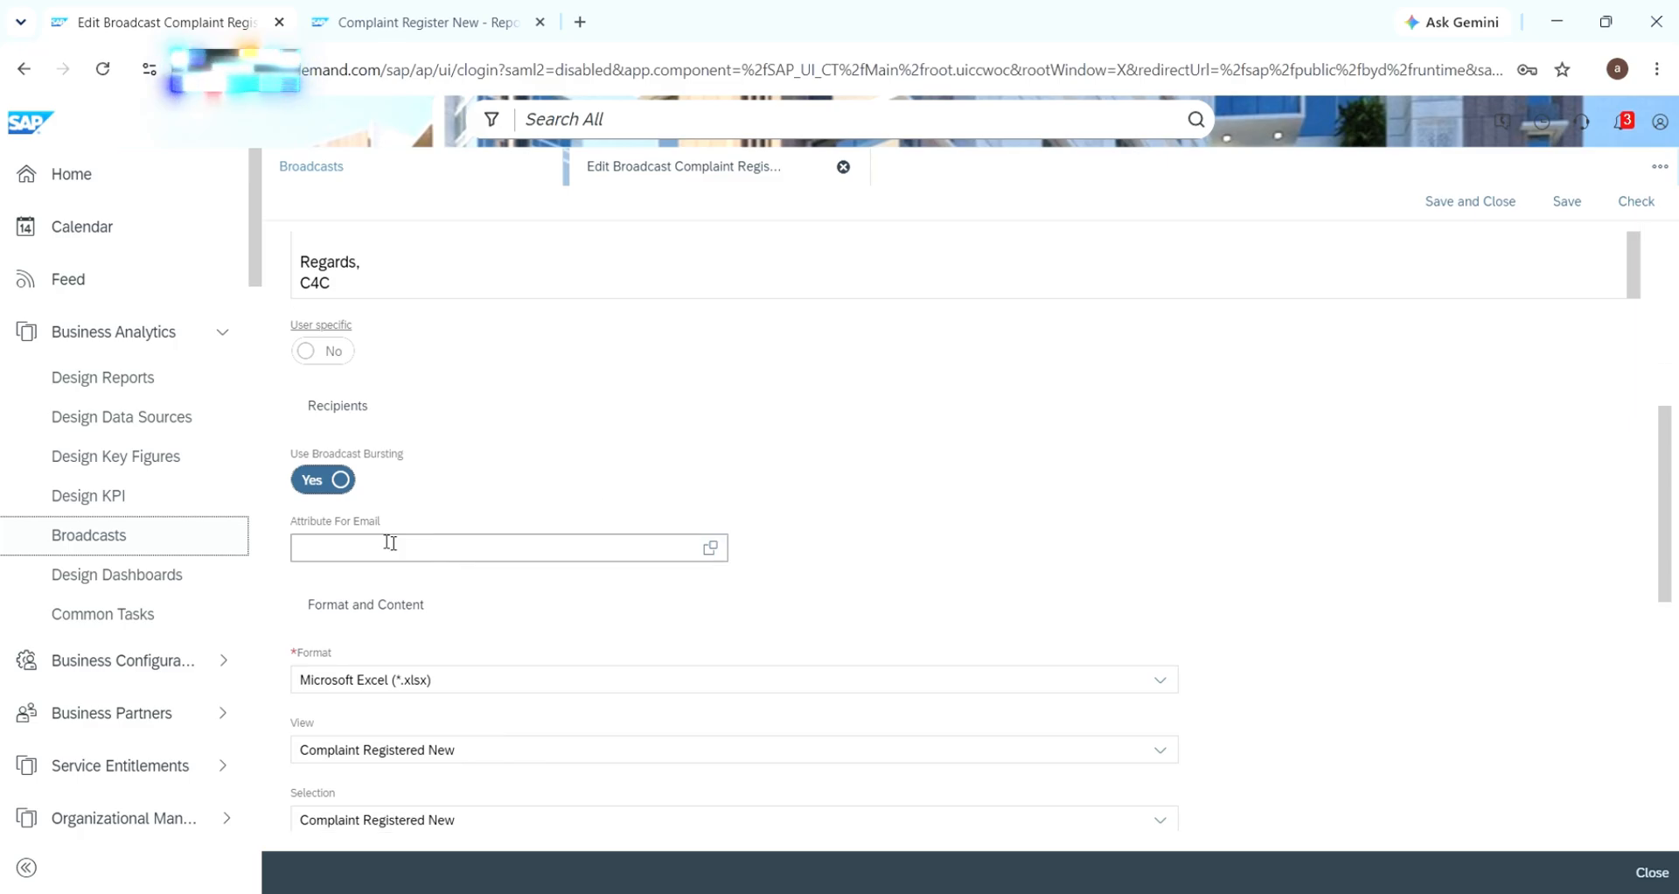
# Look through the report characteristics selectable as the attribute for e-mail, and close the list without choosing one
pyautogui.click(710, 547)
pyautogui.scroll(-1, 622, 556)
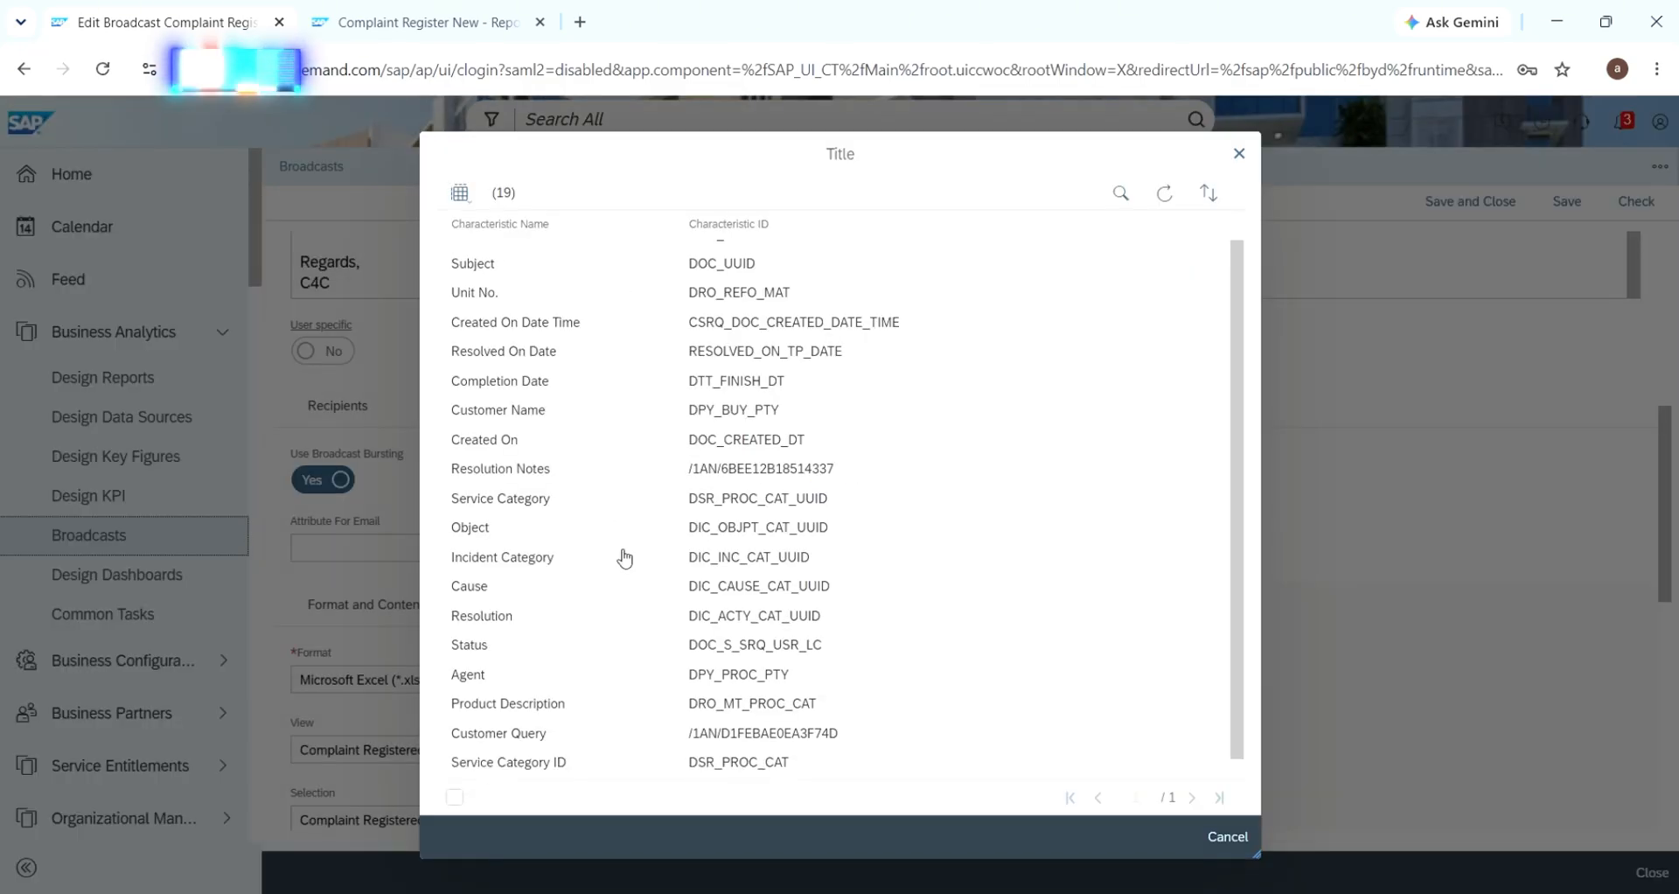
pyautogui.scroll(1, 625, 558)
pyautogui.scroll(-1, 624, 557)
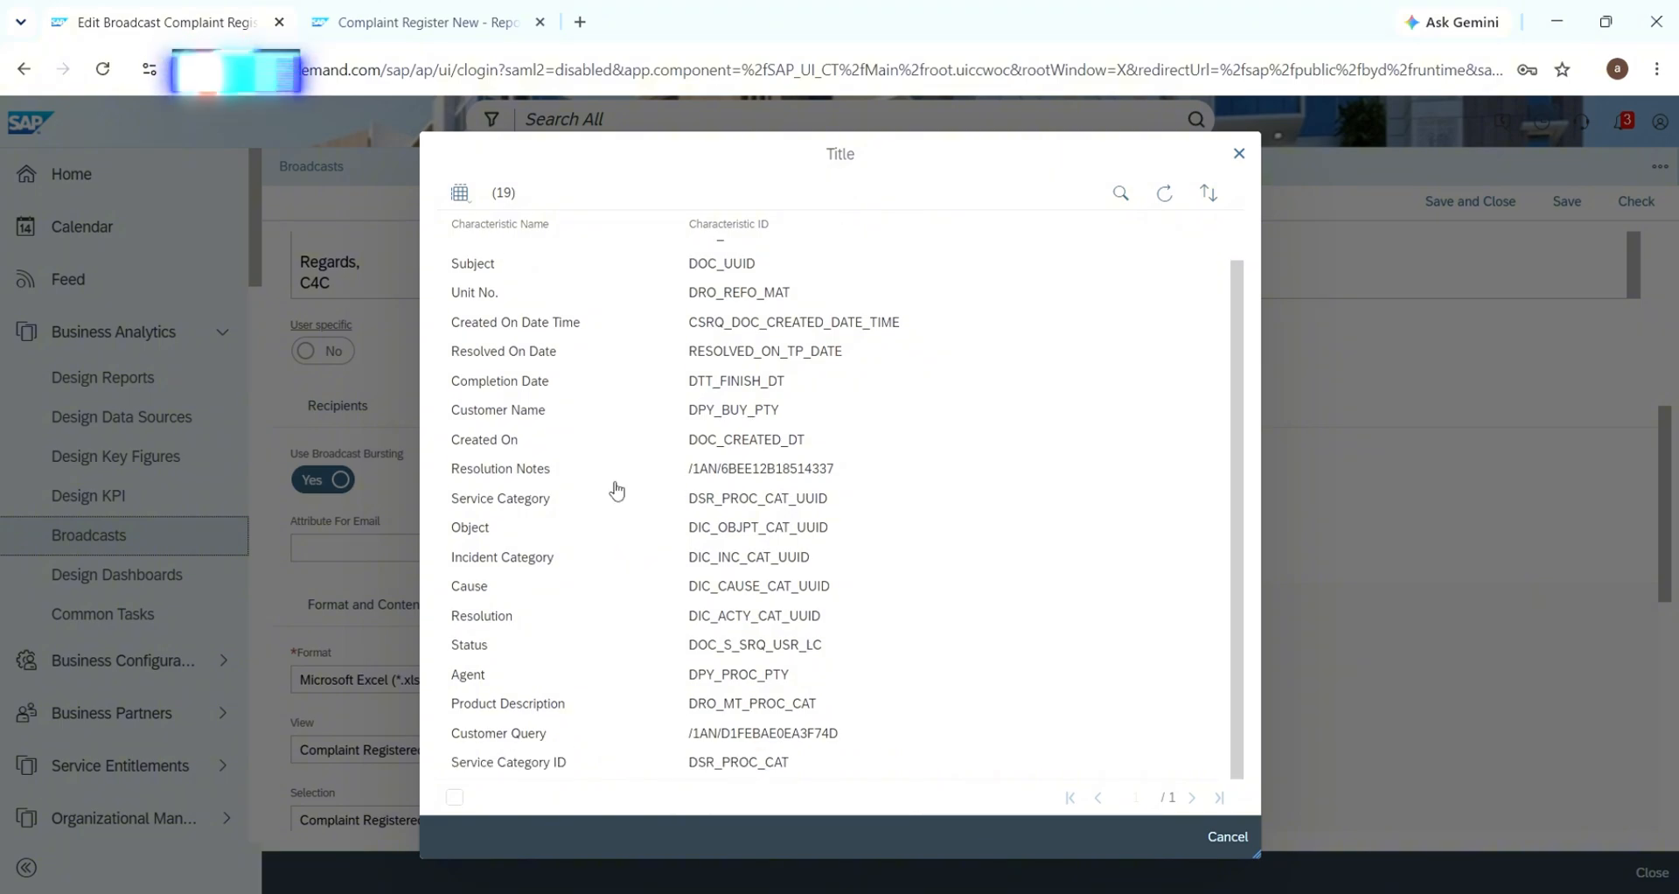
pyautogui.scroll(1, 525, 405)
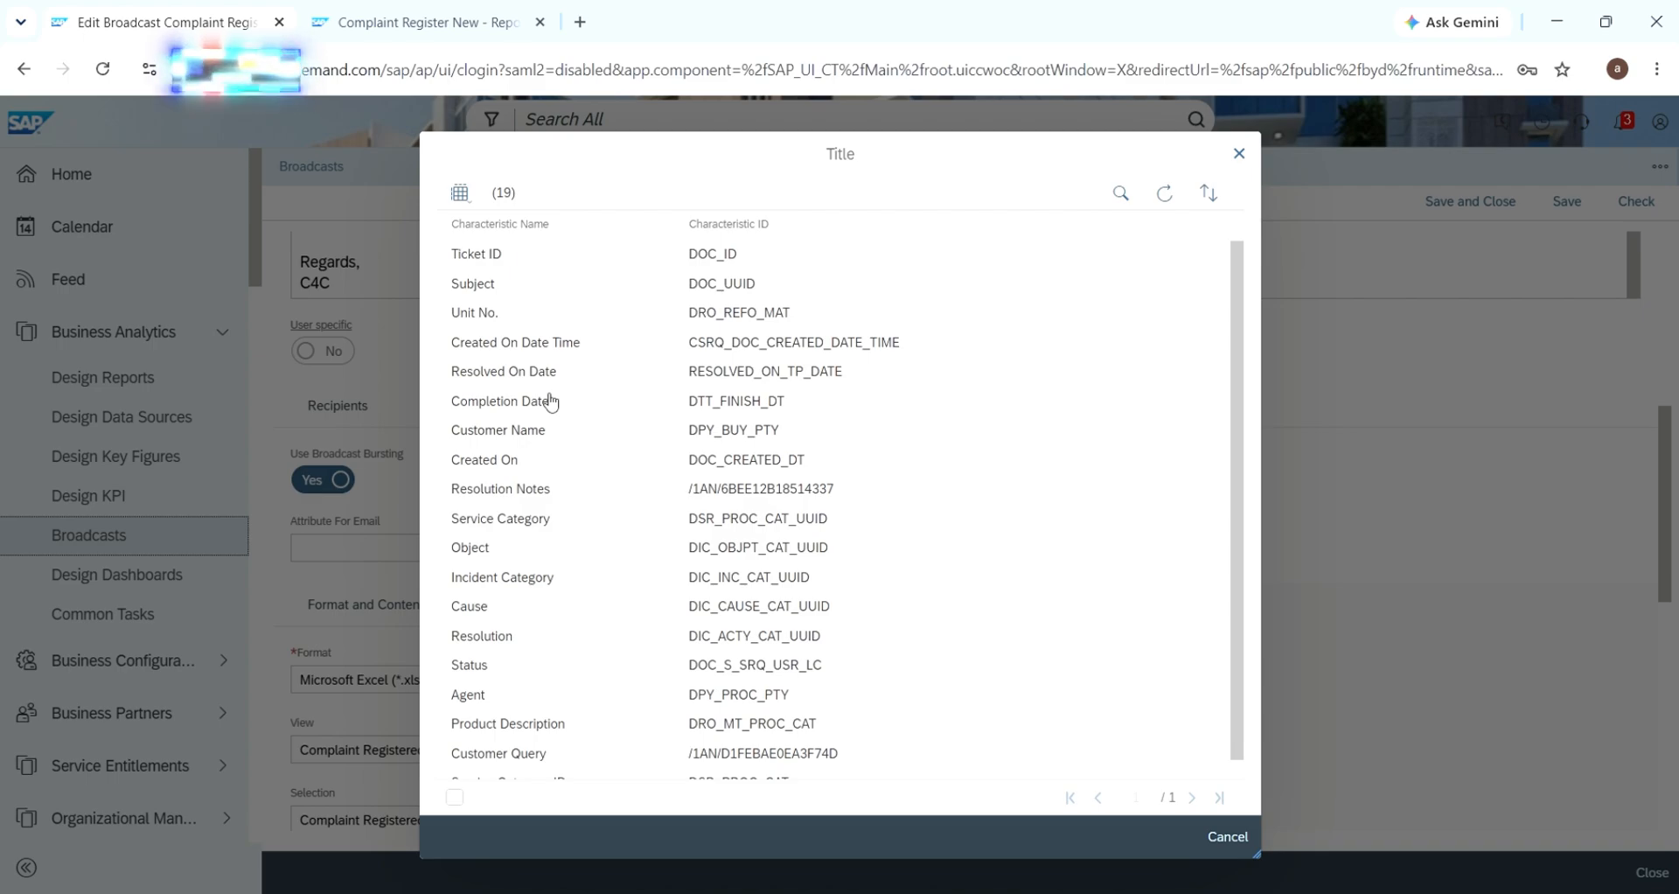
pyautogui.scroll(-1, 521, 612)
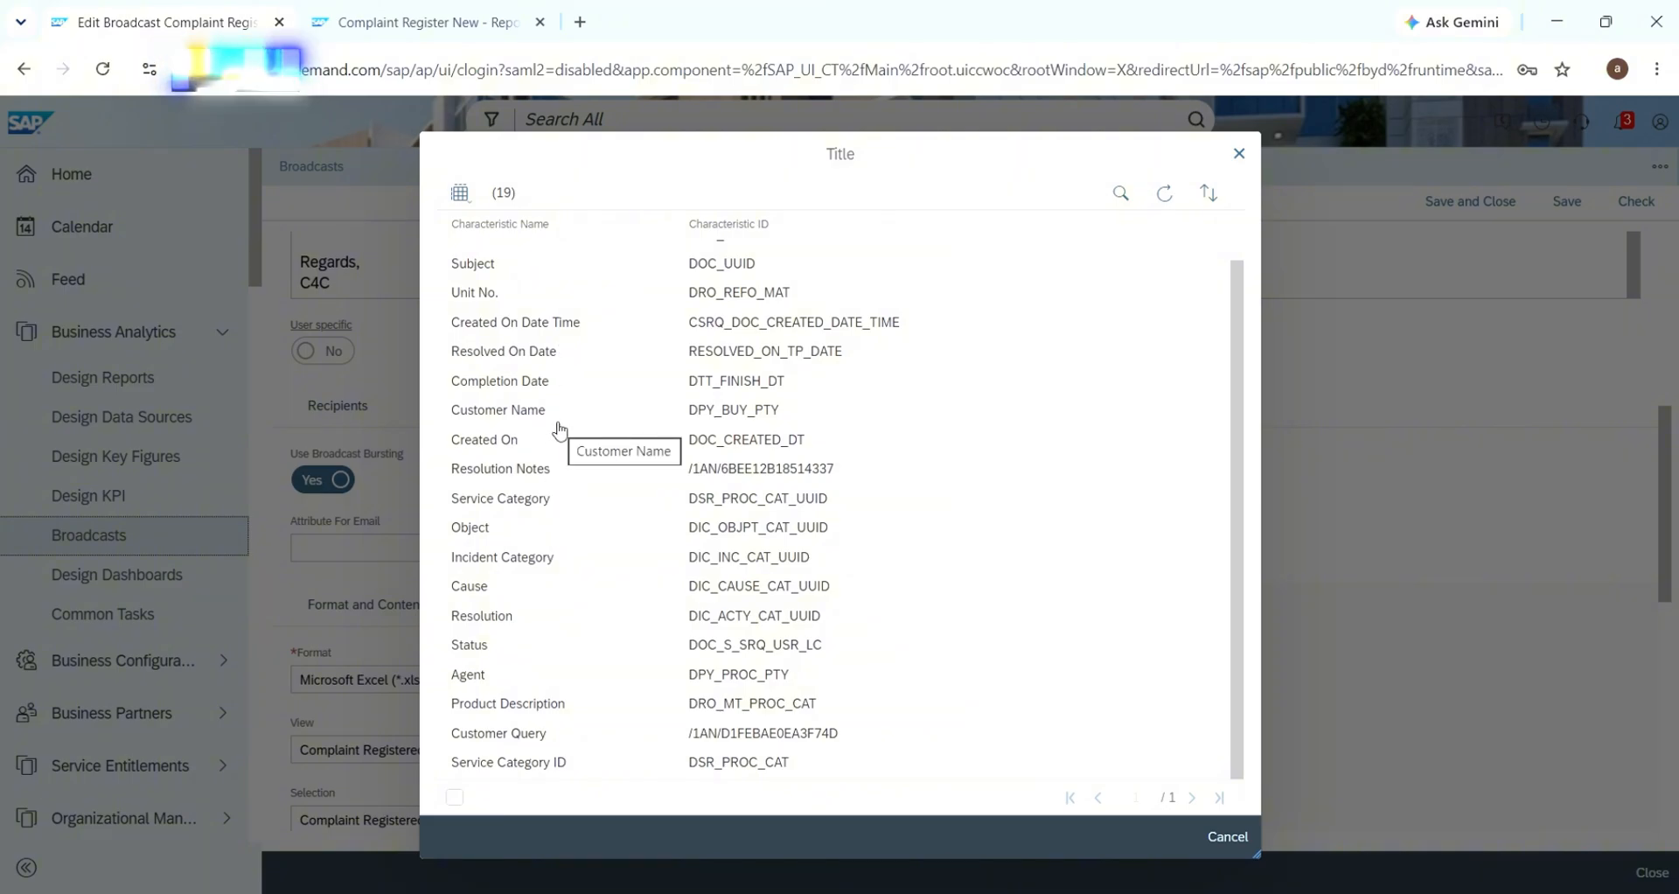
pyautogui.scroll(1, 588, 584)
pyautogui.click(1239, 153)
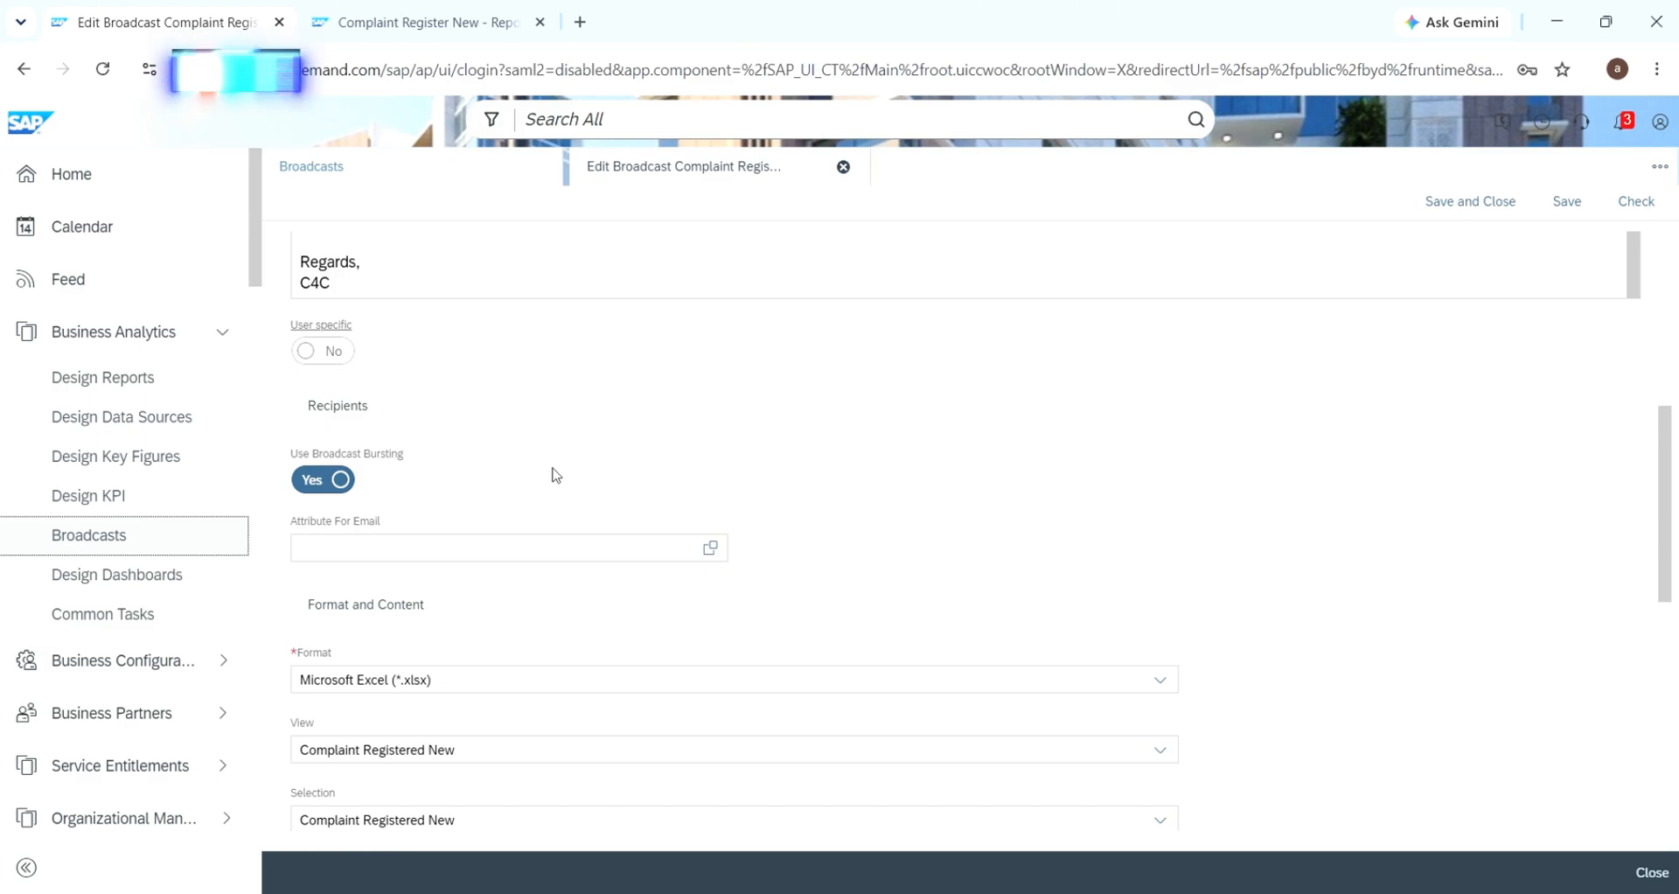
# Turn Use Broadcast Bursting back off and check the recipients and format settings
pyautogui.scroll(-3, 556, 475)
pyautogui.scroll(4, 592, 585)
pyautogui.click(319, 484)
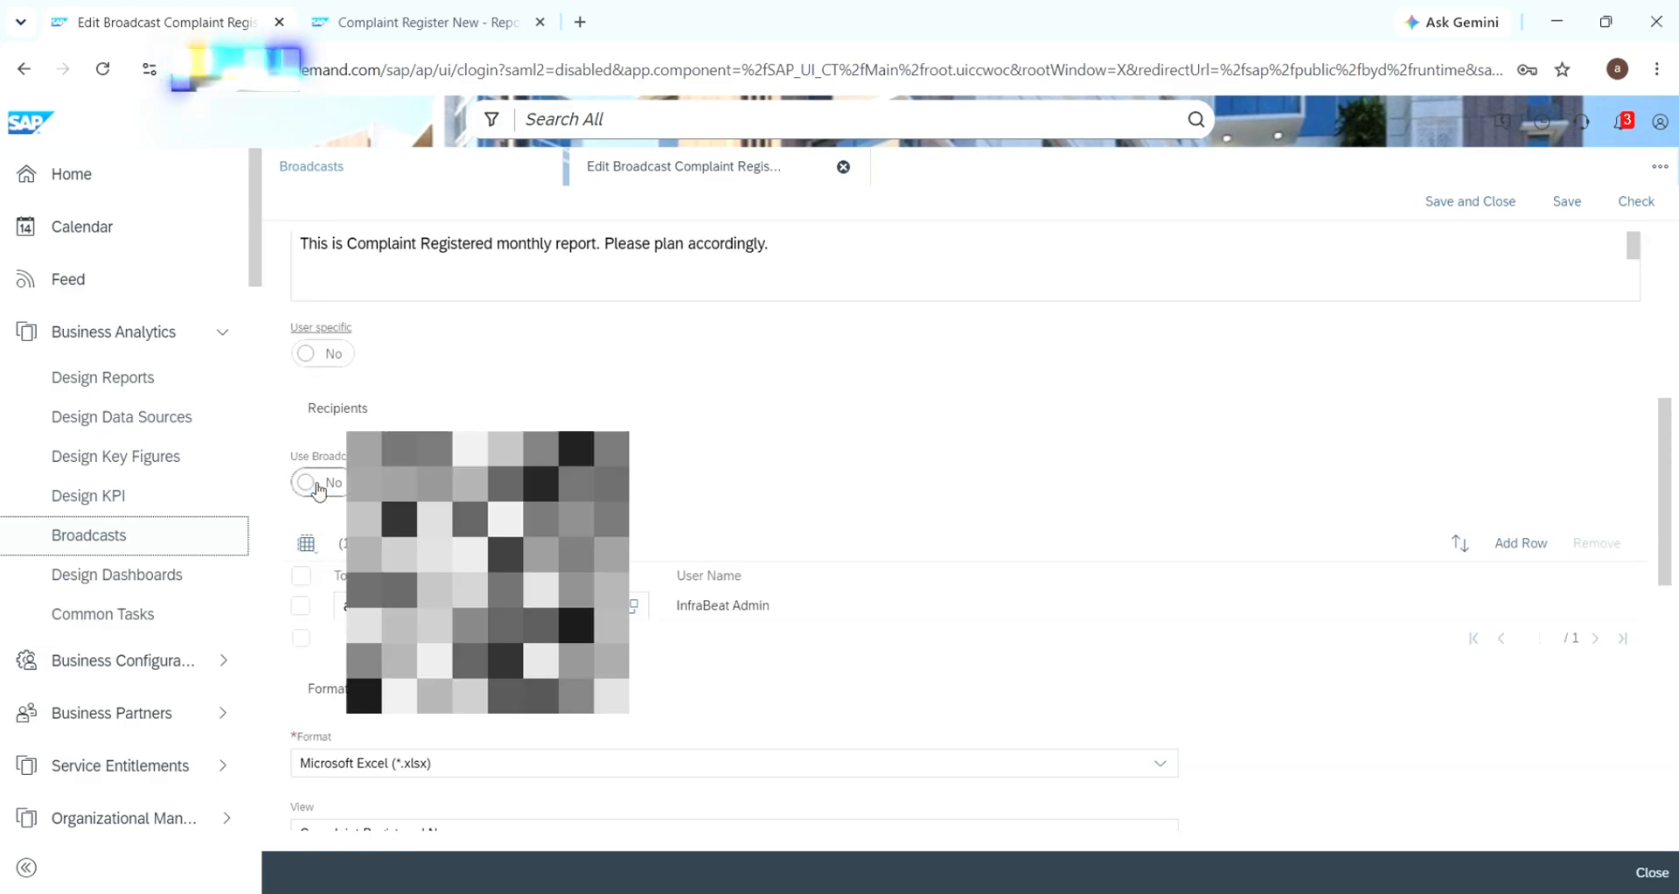
pyautogui.scroll(-1, 319, 490)
pyautogui.scroll(-2, 490, 569)
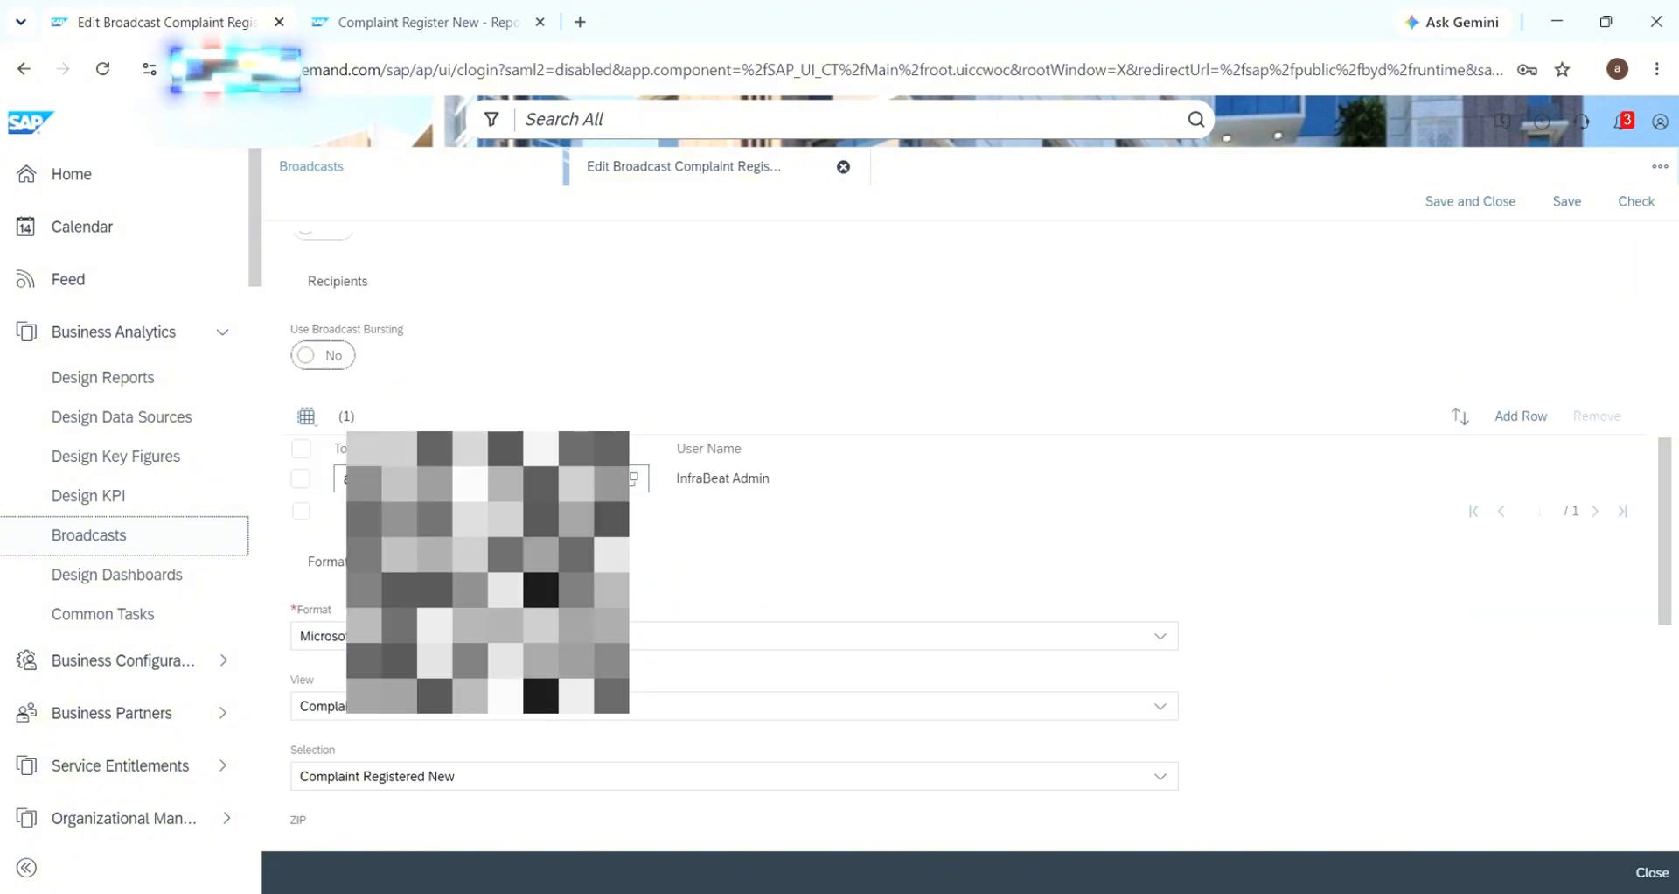
pyautogui.scroll(2, 485, 405)
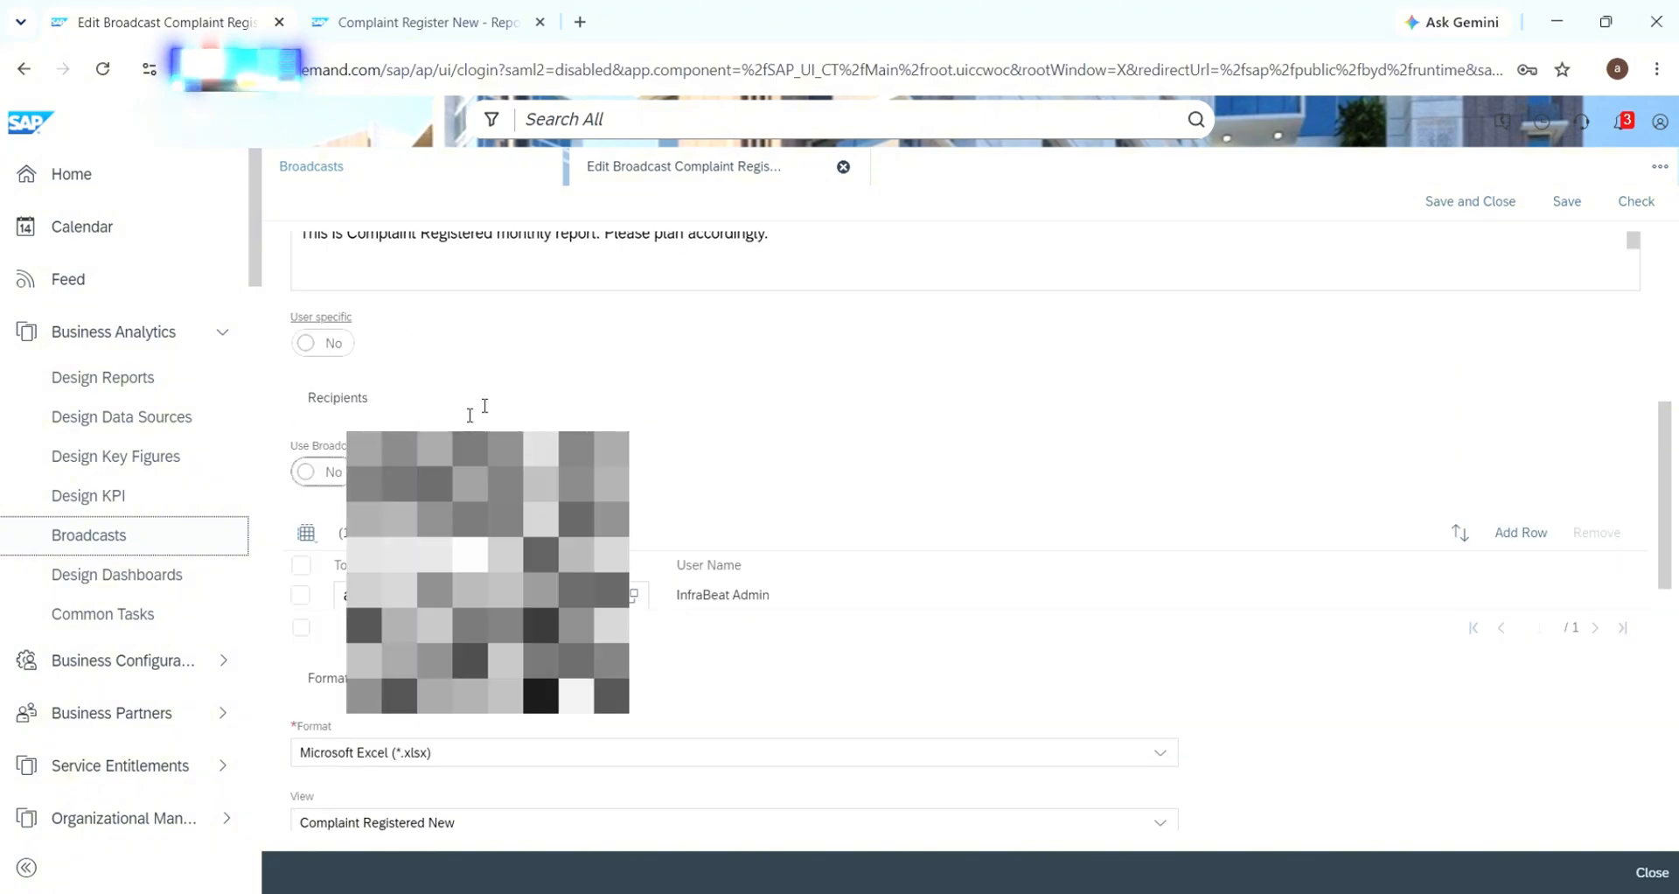